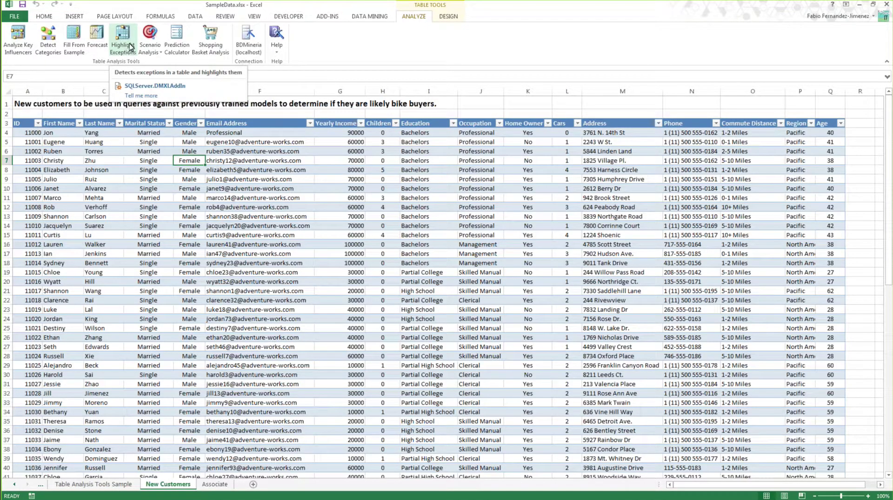
Run Highlight Exceptions on the Table Analysis Tools Sample table, keeping every column except ID selected.
left_click(120, 49)
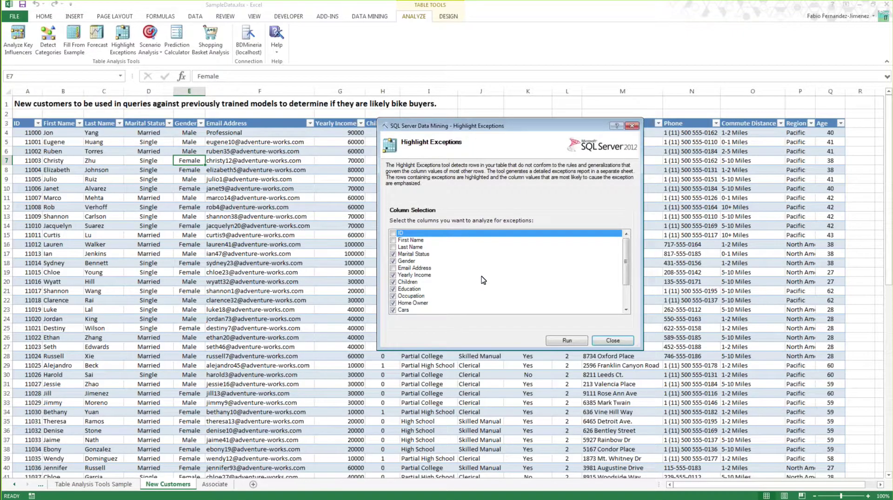
left_click(613, 341)
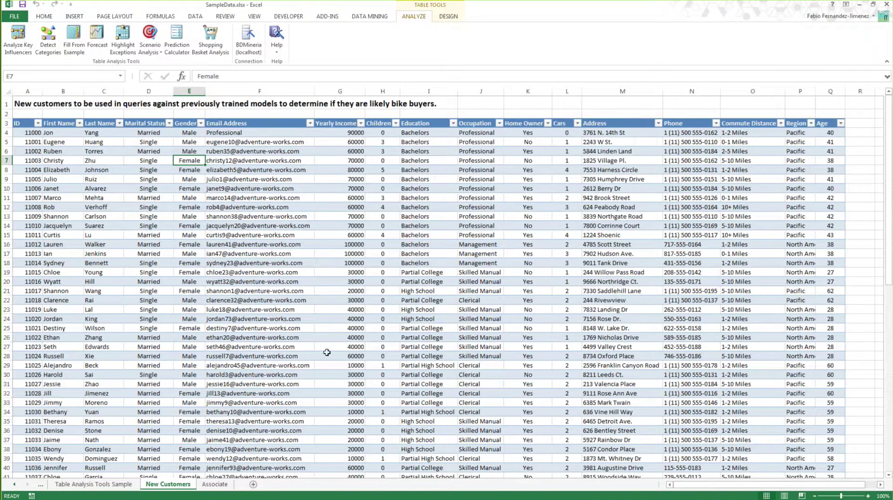
left_click(105, 488)
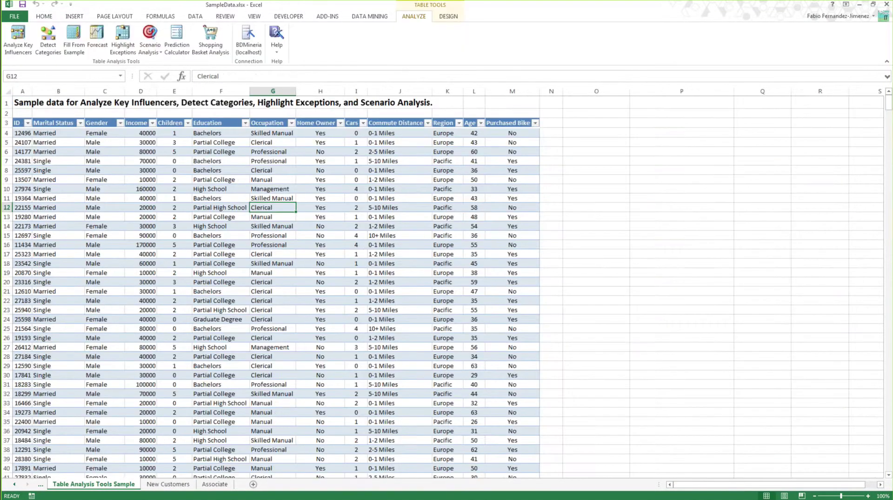
scroll(360, 226, "up", 2)
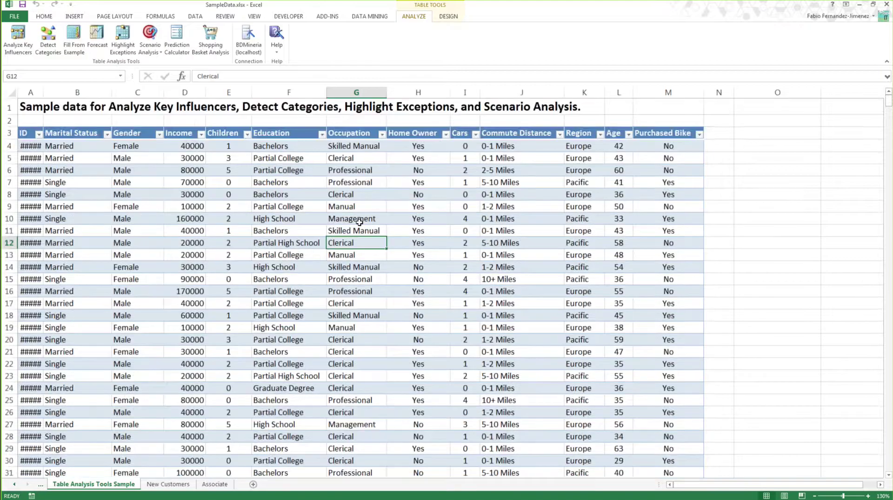
left_click(122, 47)
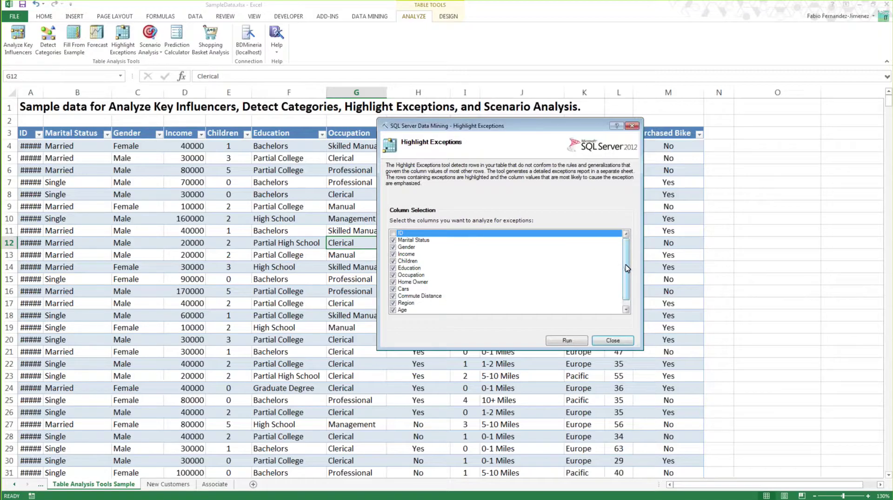
left_click_drag(624, 261, 625, 269)
left_click_drag(640, 350, 647, 401)
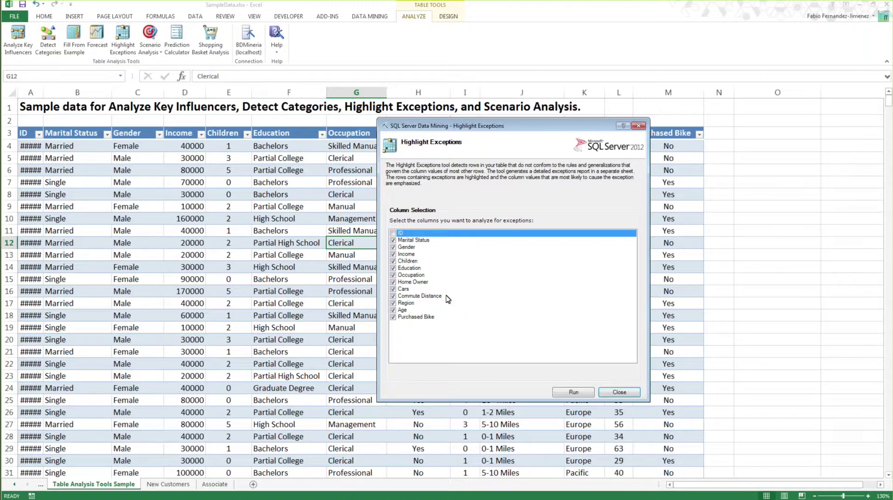
left_click(577, 393)
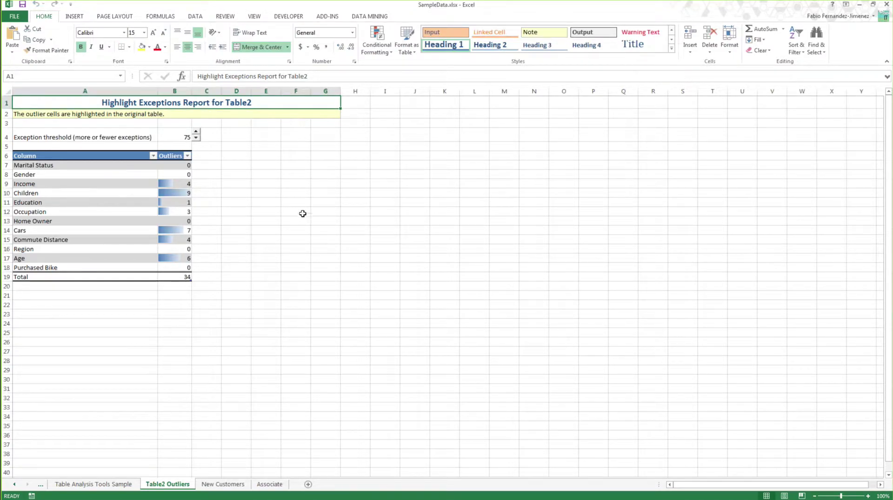
Examine the exception threshold and the total outlier count in the Highlight Exceptions report.
scroll(307, 204, "up", 4, "ctrl")
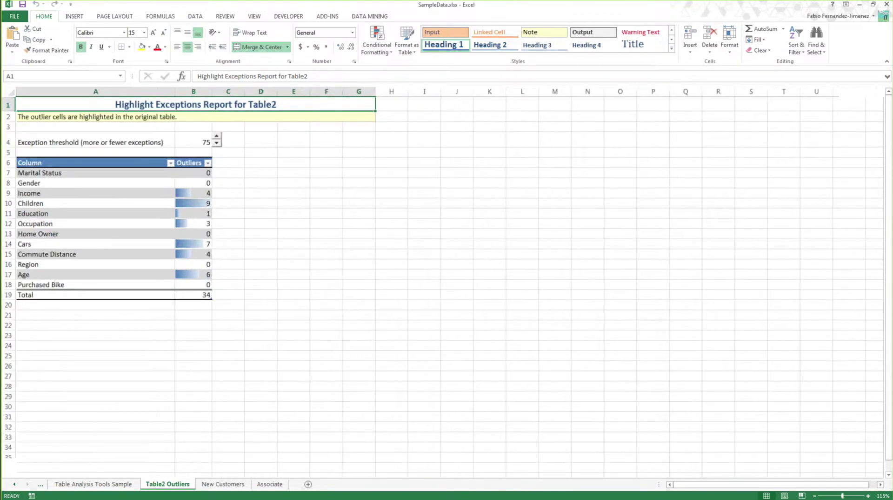
scroll(339, 169, "up", 1, "ctrl")
left_click(326, 165)
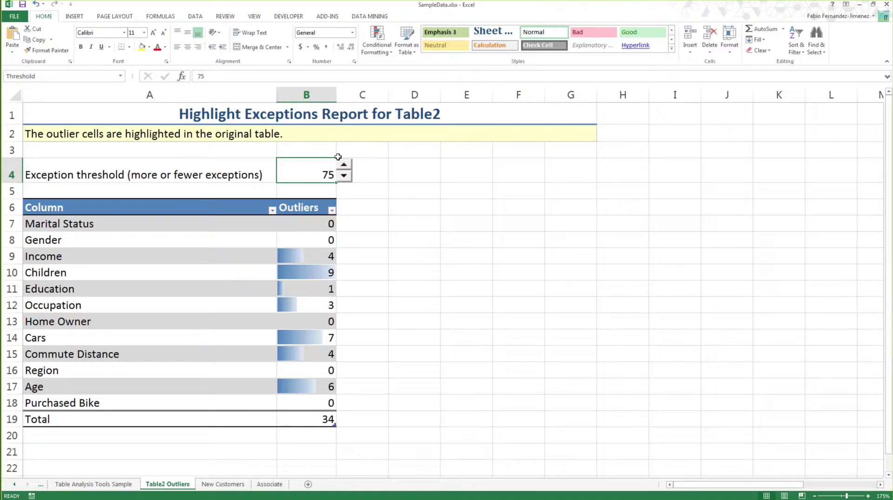
left_click(416, 218)
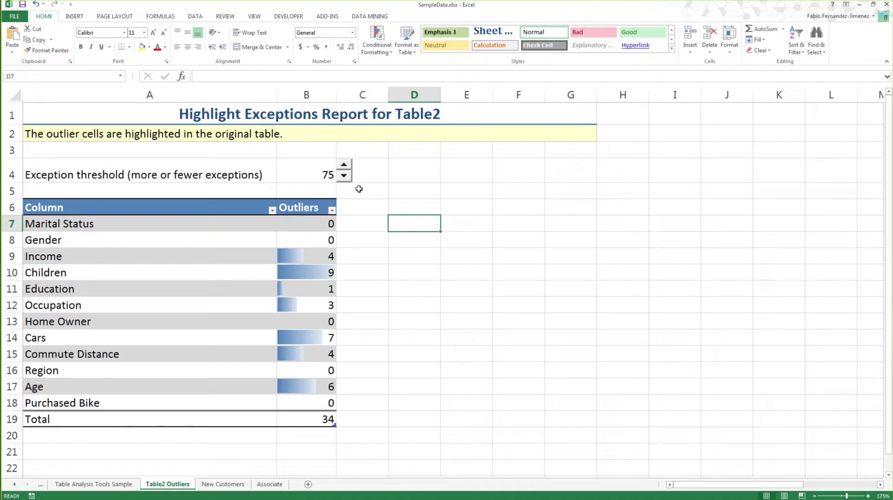
scroll(360, 190, "down", 1)
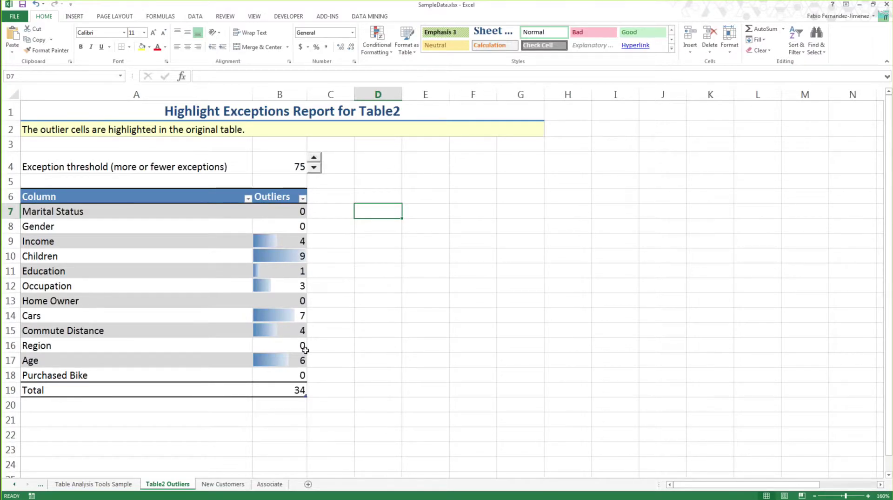
left_click(301, 390)
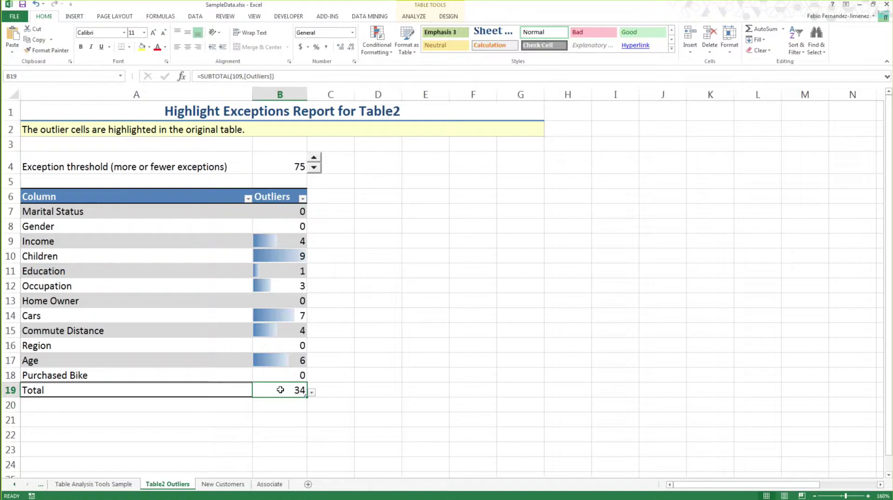
scroll(281, 390, "up", 1)
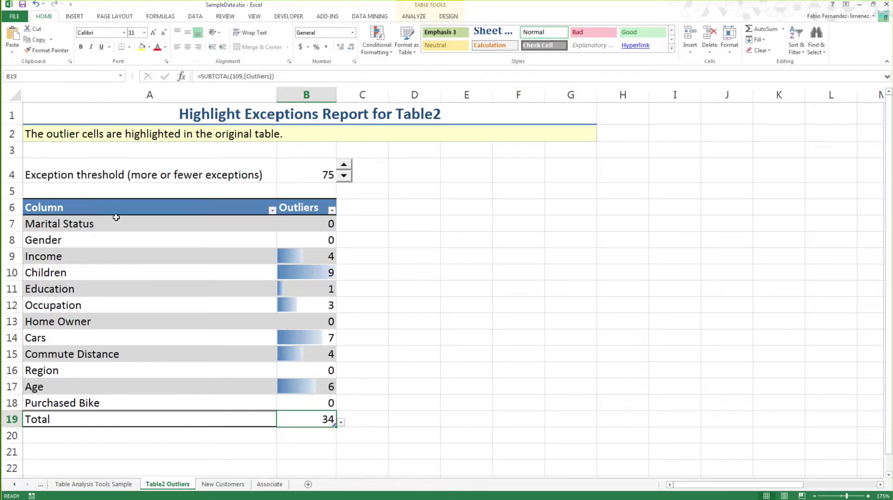
Review the report's outlier counts by column, including Marital Status, Income and Children.
left_click(47, 222)
left_click(93, 277)
left_click(73, 225)
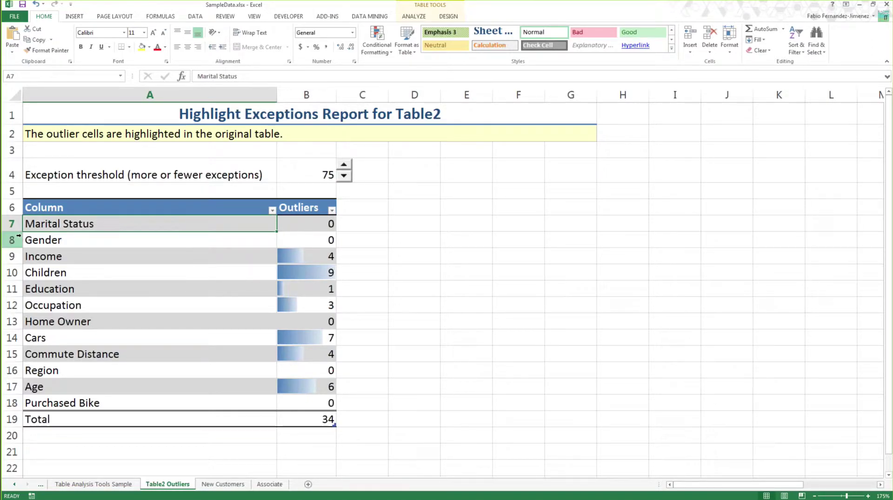
left_click(12, 223)
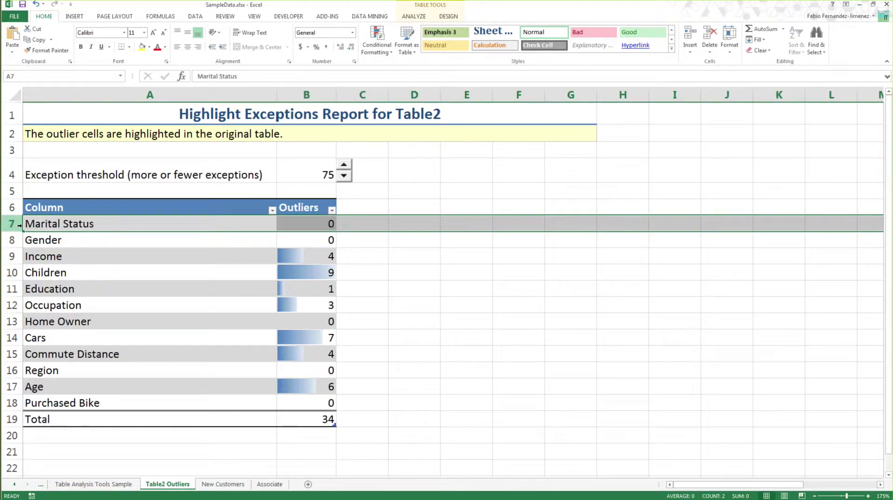
left_click(313, 228)
left_click(322, 256)
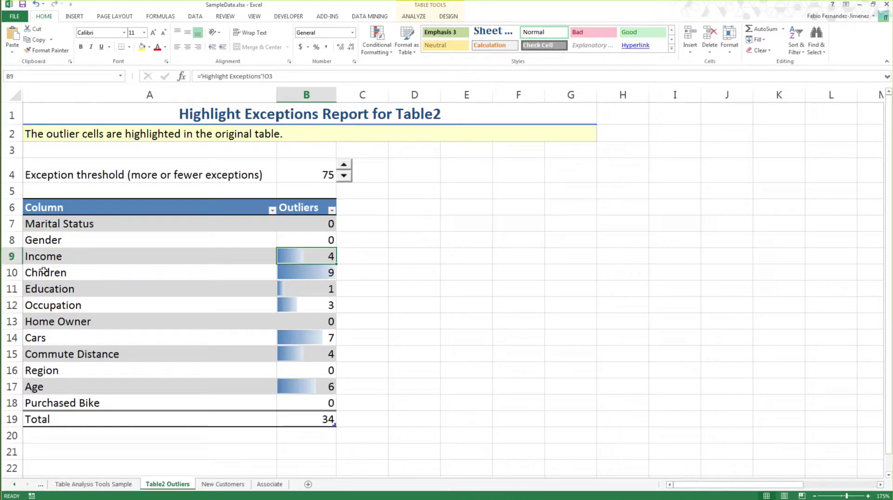
left_click(11, 272)
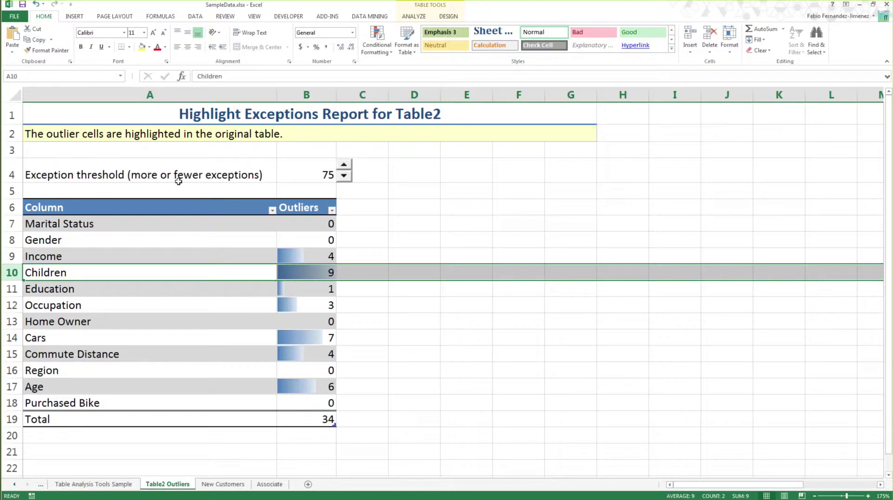
Lower the exception threshold in the Highlight Exceptions report to 70.
left_click(243, 169)
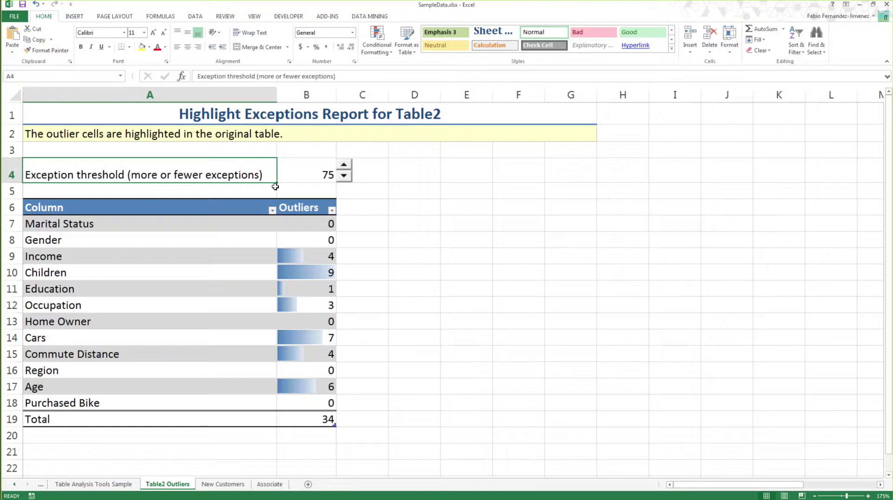
left_click(345, 176)
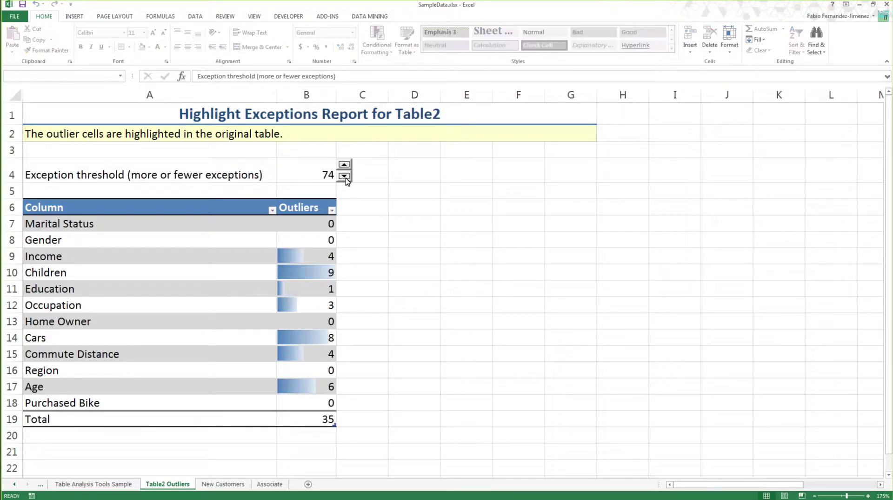
left_click(343, 176)
left_click(343, 176)
left_click(344, 175)
left_click(343, 176)
left_click(344, 175)
left_click(343, 176)
left_click(344, 176)
left_click(344, 176)
left_click(345, 176)
left_click(344, 177)
left_click(345, 176)
left_click(345, 176)
left_click(345, 176)
left_click(345, 176)
left_click(344, 176)
left_click(344, 177)
left_click(344, 177)
left_click(344, 177)
left_click(345, 177)
left_click(345, 177)
left_click(345, 177)
left_click(344, 165)
left_click(344, 165)
left_click(344, 165)
left_click(344, 165)
left_click(344, 166)
left_click(344, 165)
left_click(344, 165)
left_click(344, 165)
left_click(345, 165)
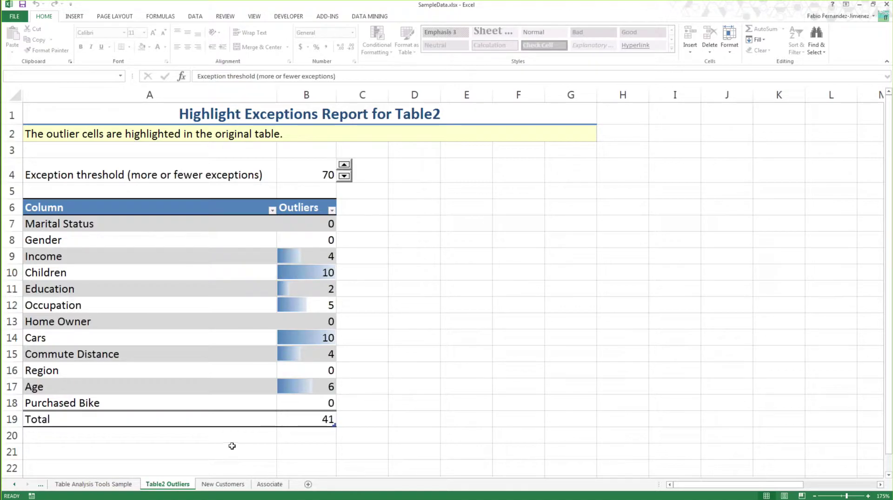
Widen the ID column on the Table Analysis Tools Sample sheet so that its numbers fit.
left_click(105, 485)
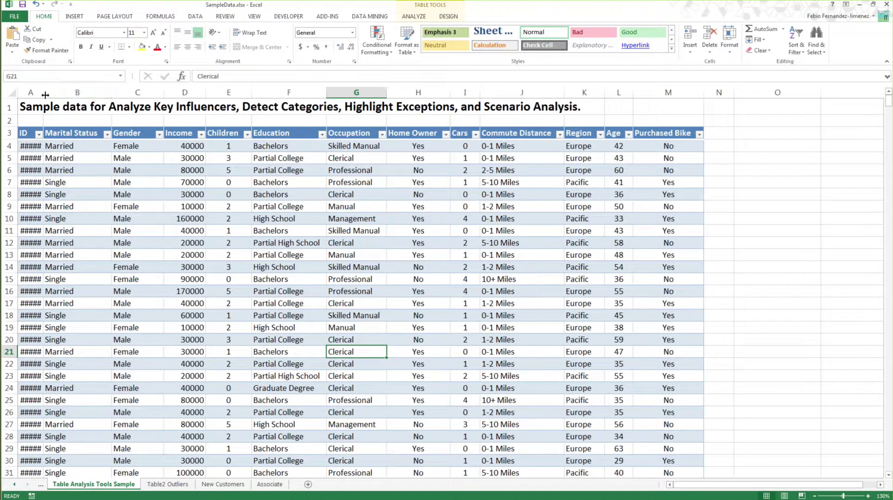
left_click_drag(46, 95, 54, 95)
left_click(202, 228)
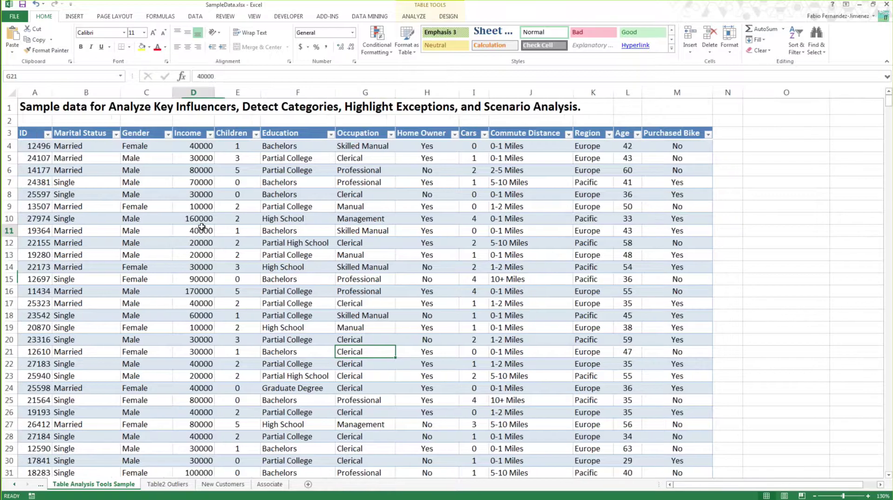
Find the highlighted exception in row 66 of the sample table and inspect its Occupation cell.
scroll(202, 227, "down", 5)
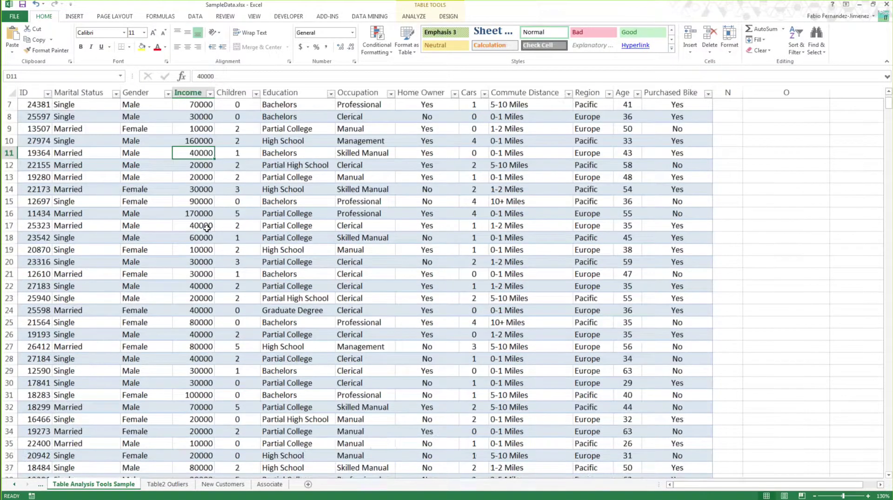
scroll(275, 246, "down", 12)
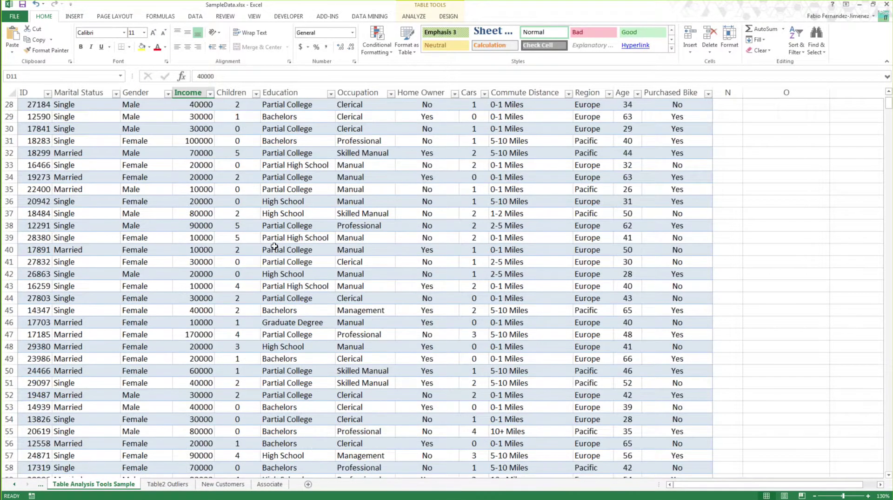
scroll(275, 246, "down", 3)
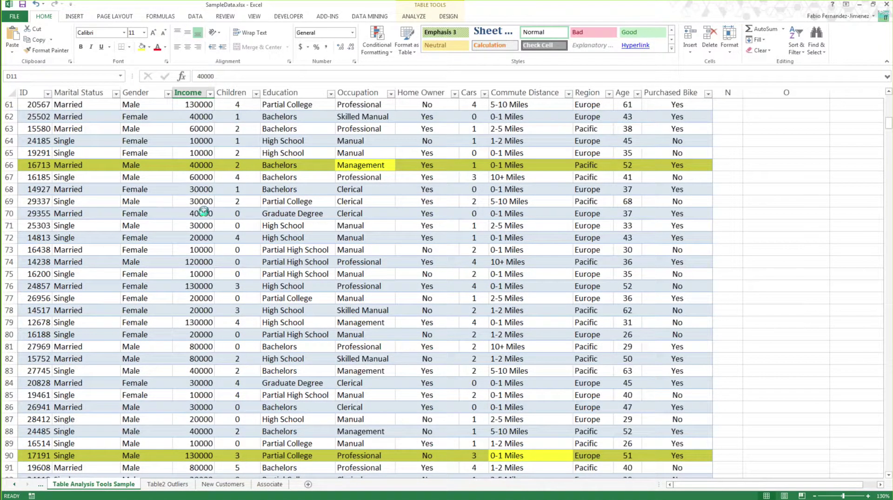
scroll(204, 211, "up", 1, "ctrl")
scroll(220, 217, "up", 1, "ctrl")
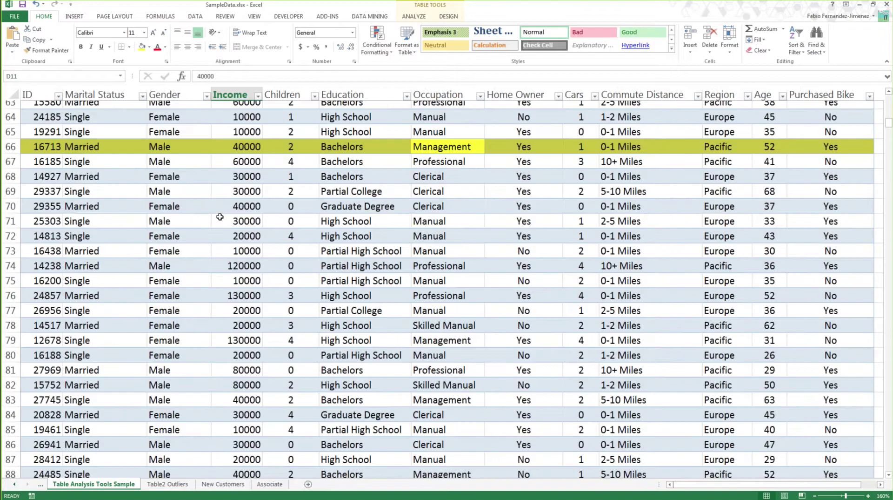
scroll(219, 217, "up", 5)
scroll(219, 216, "down", 1)
left_click(10, 317)
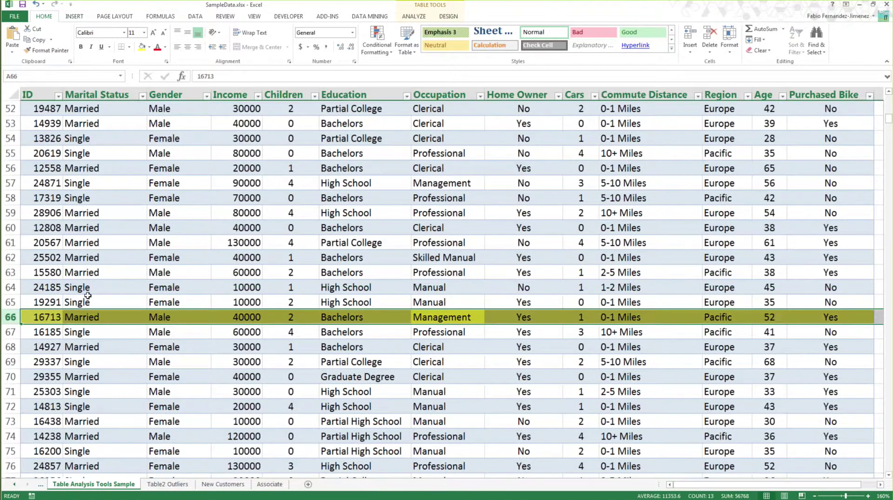
scroll(186, 251, "down", 2)
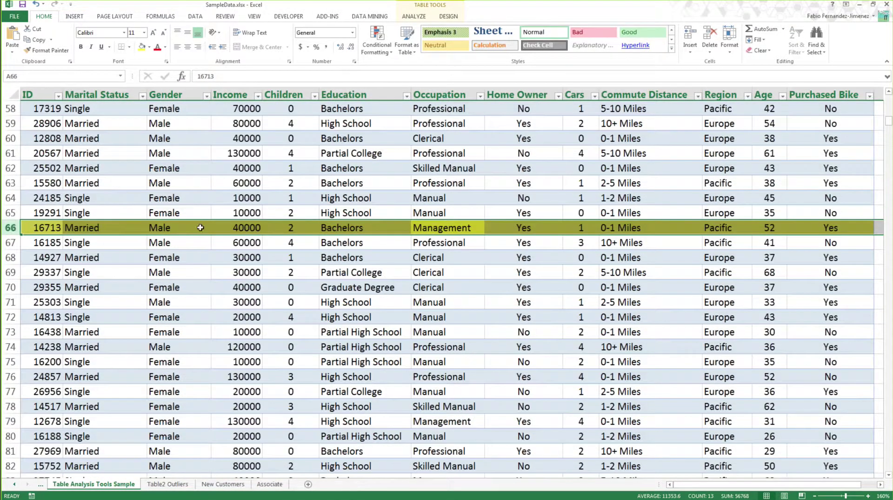
left_click(259, 199)
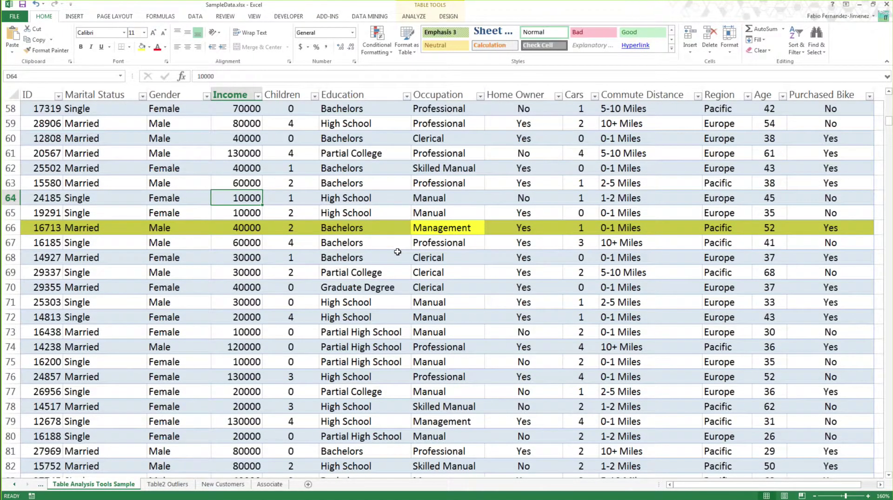
left_click(465, 228)
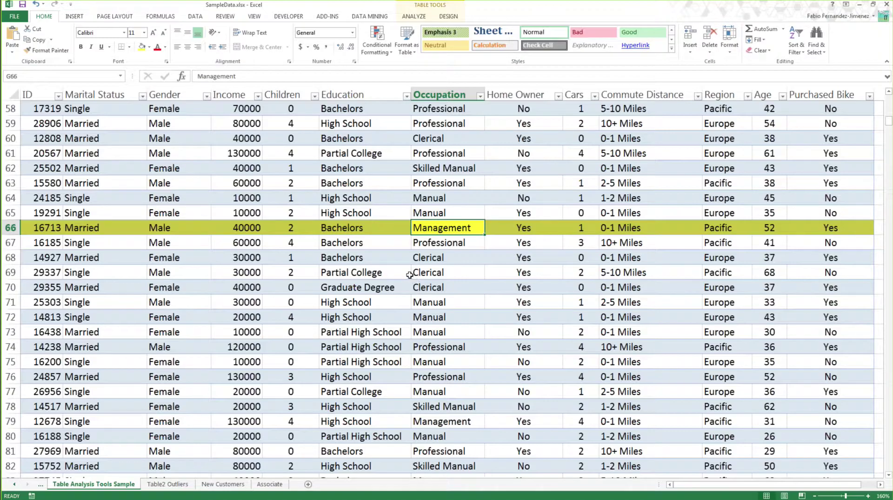
Browse the sample table below row 66 for further highlighted exception rows.
scroll(409, 274, "down", 1)
scroll(409, 274, "down", 7)
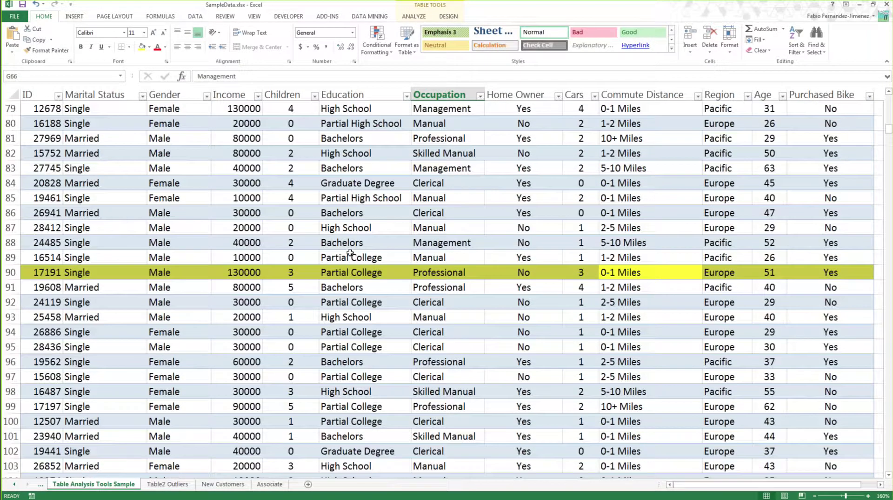
scroll(372, 255, "down", 1)
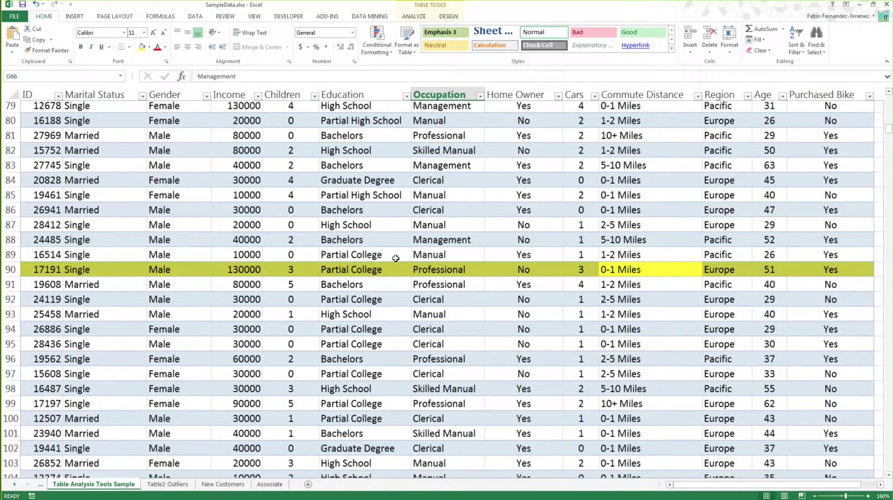
scroll(396, 257, "down", 8)
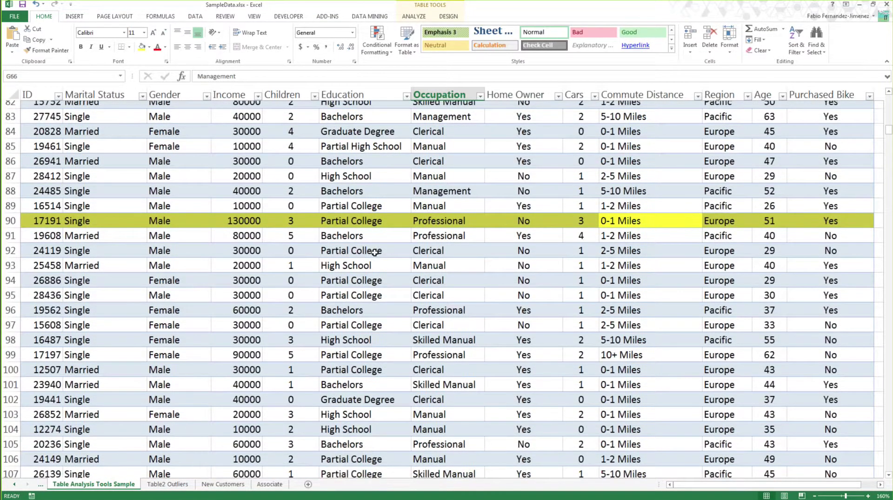
scroll(428, 271, "down", 5)
scroll(430, 271, "down", 8)
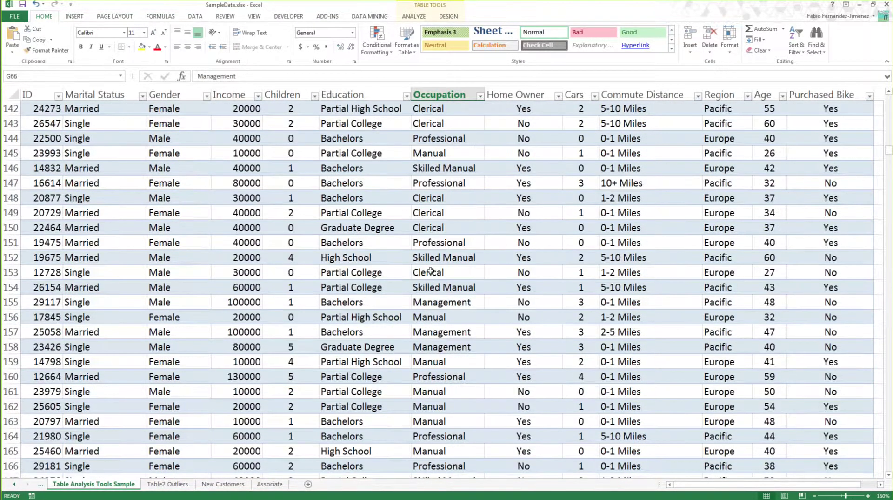
Filter the Occupation column by the darker olive cell colour to isolate the exception rows.
scroll(429, 271, "up", 20)
scroll(428, 270, "up", 20)
left_click(480, 146)
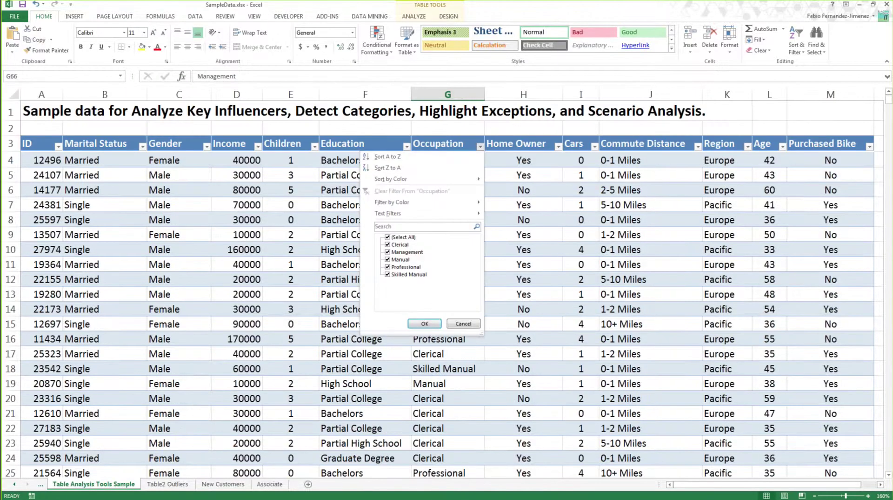
mouse_move(473, 203)
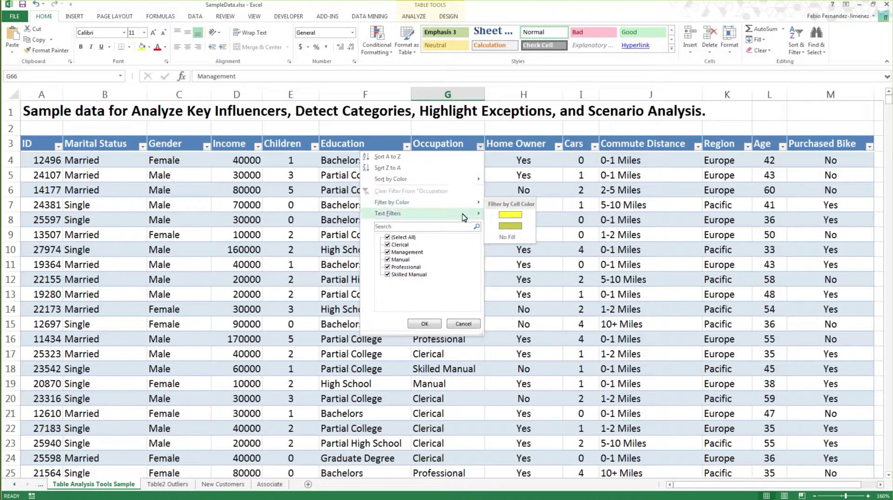
mouse_move(464, 216)
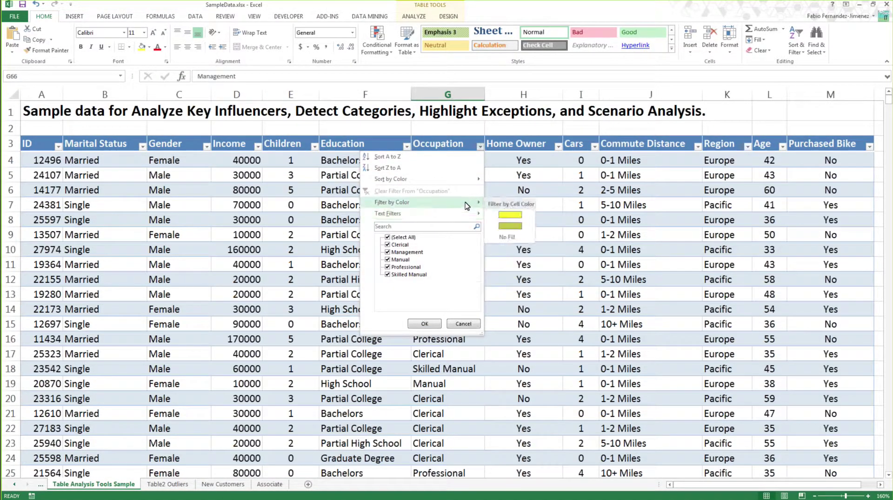
left_click(511, 226)
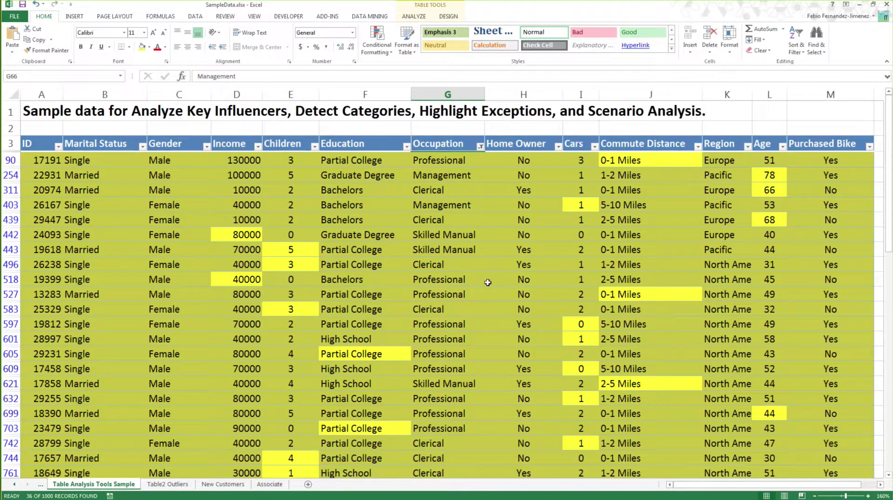
Examine the filtered exception rows and their bright yellow cells, focusing on Commute Distance in row 90.
left_click(621, 162)
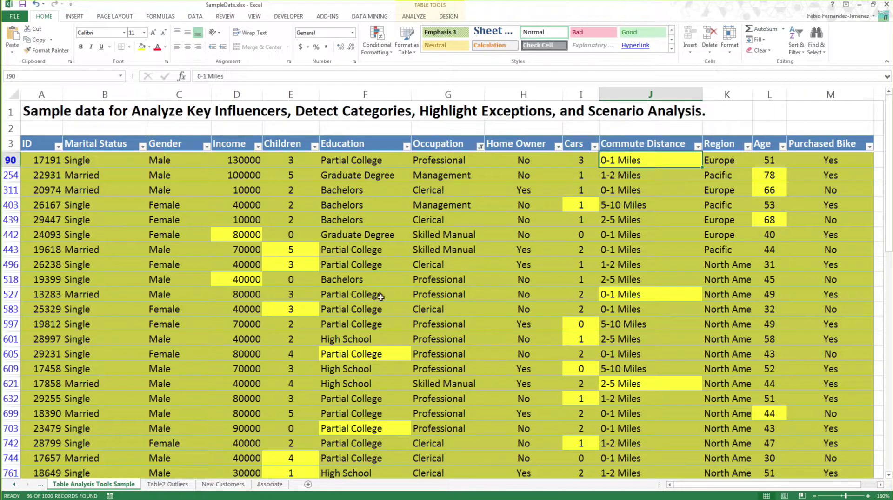
left_click(470, 205)
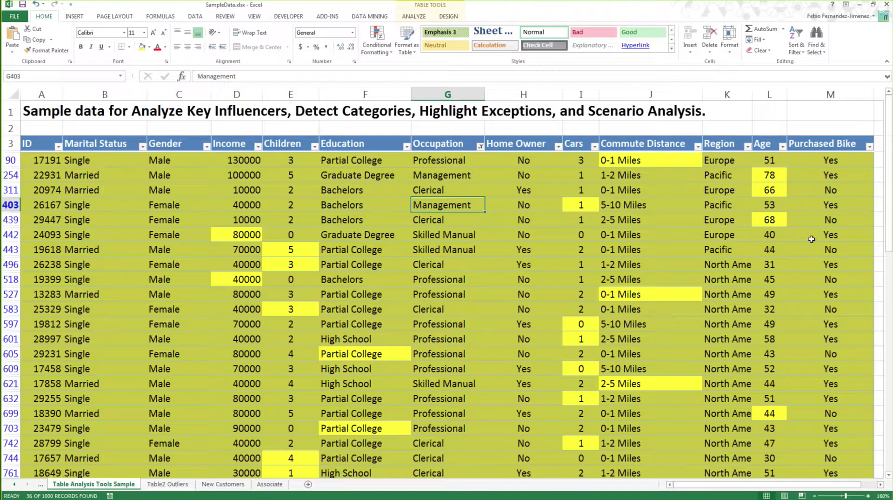
left_click_drag(723, 487, 744, 488)
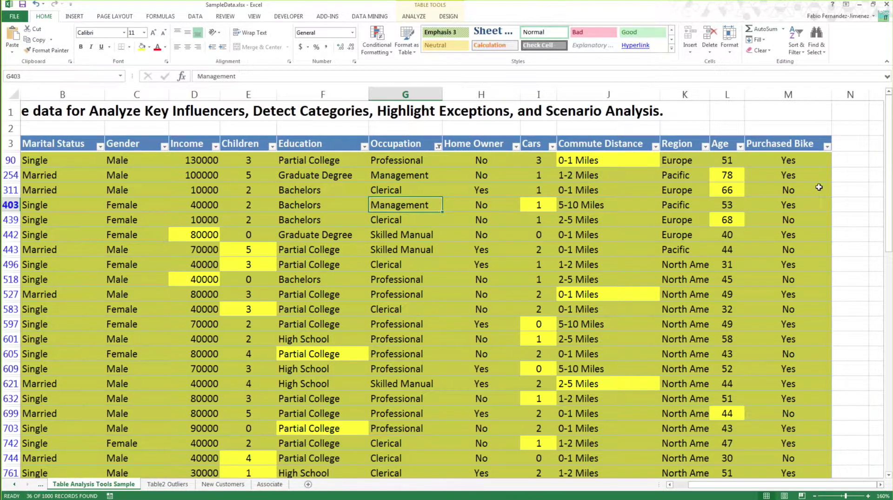
left_click(843, 157)
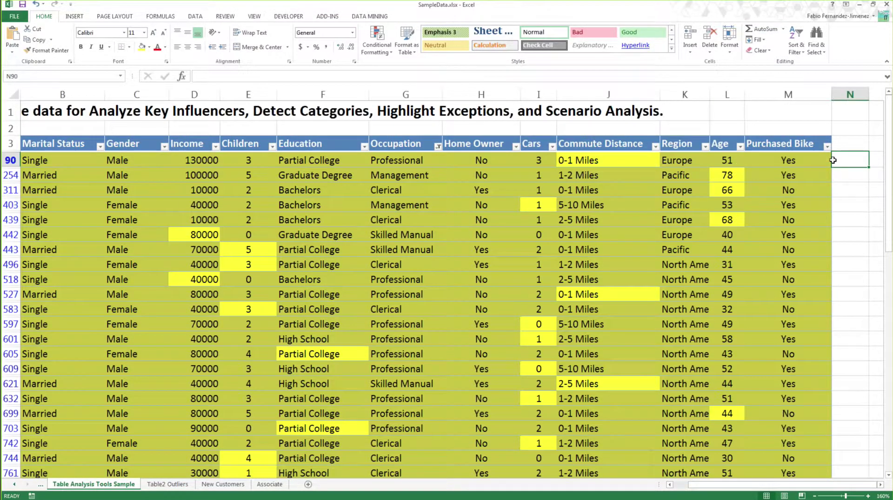
left_click(10, 159)
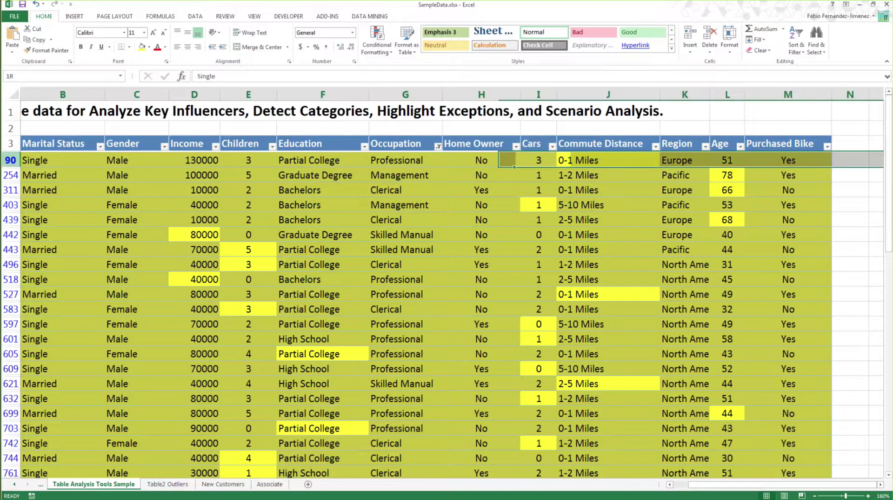
left_click_drag(720, 485, 706, 485)
left_click(624, 189)
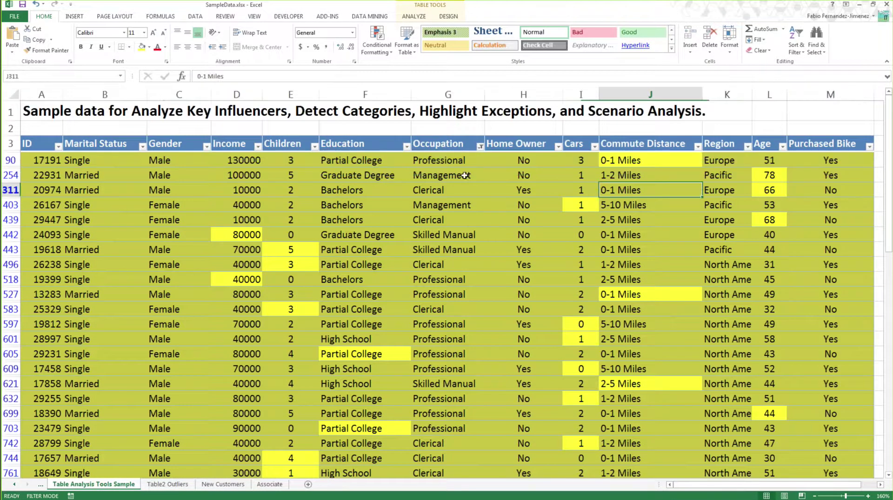
left_click(613, 161)
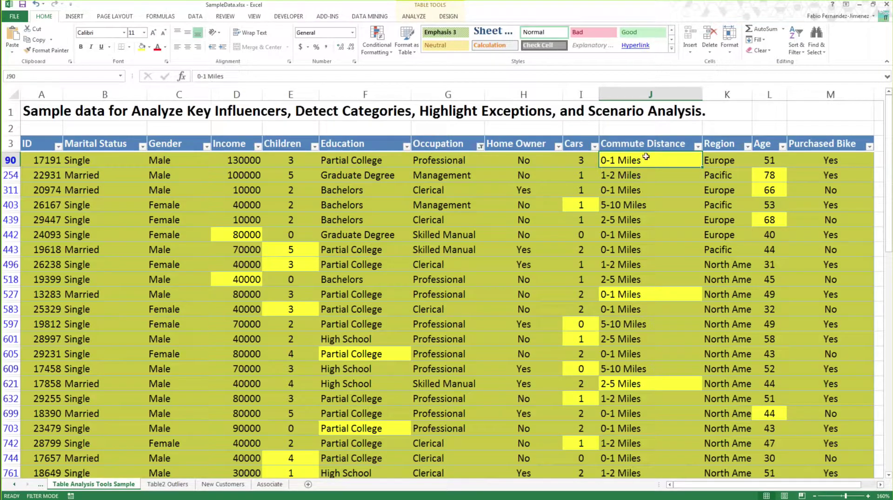
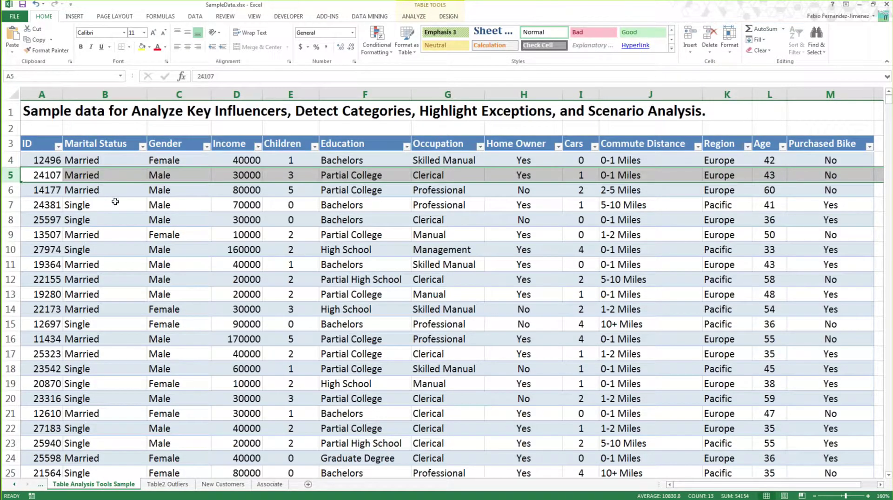
Start a Goal Seek scenario analysis on the sample table with a goal of 115 percent of Income.
left_click(112, 186)
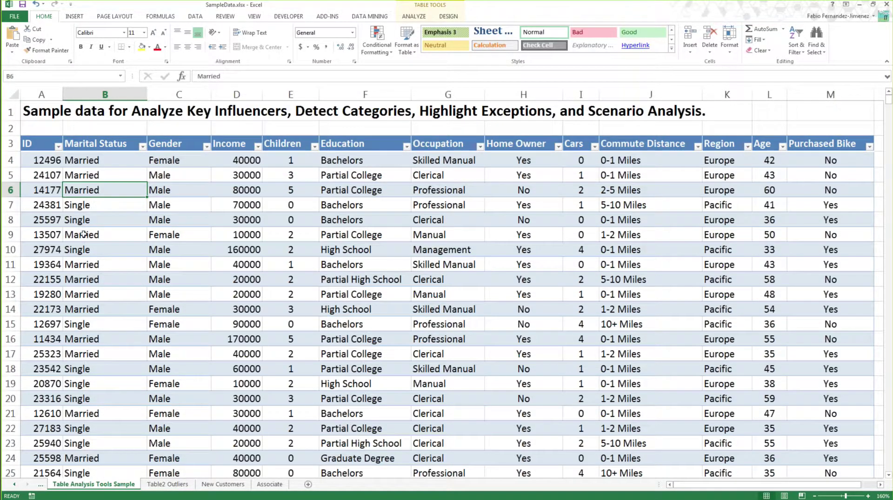
left_click(415, 17)
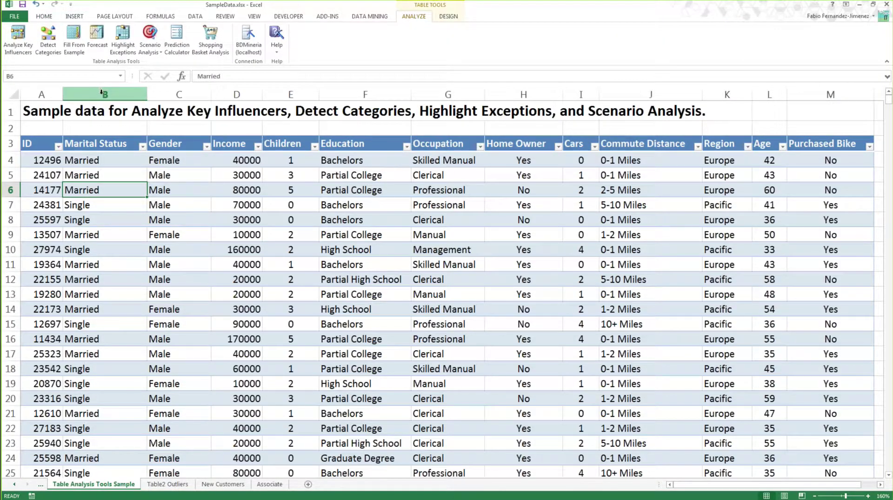
left_click(156, 51)
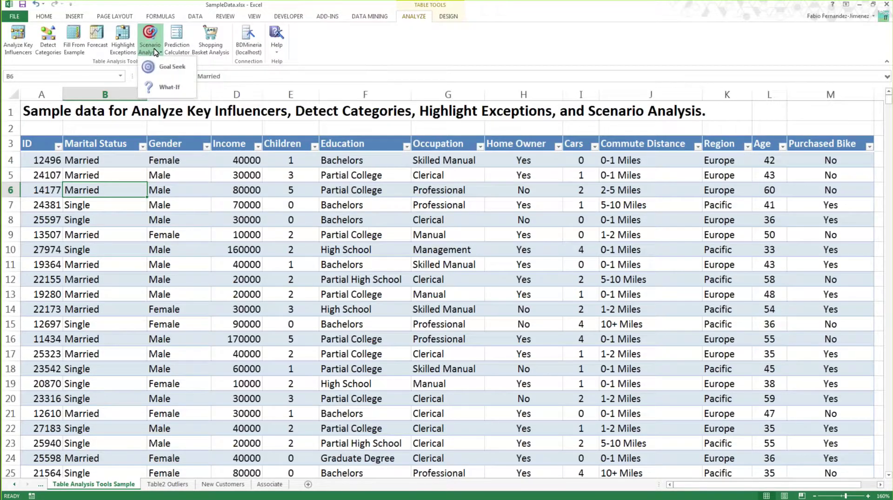
left_click(172, 74)
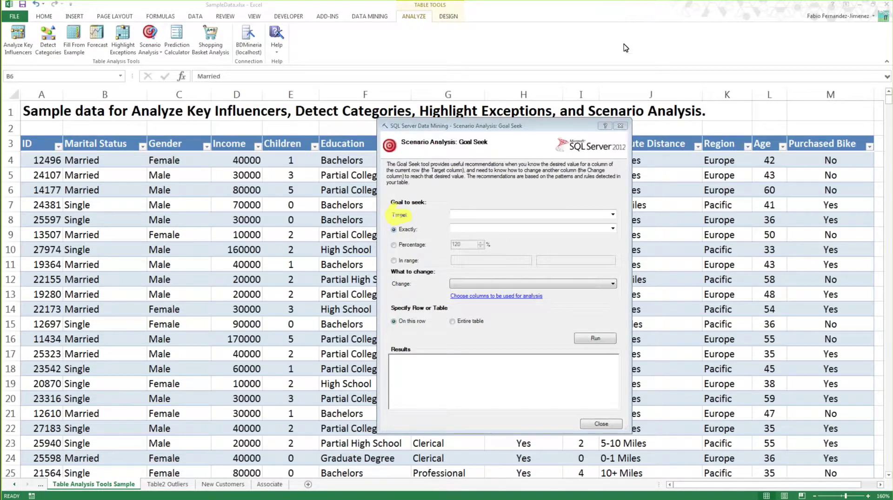
left_click(612, 214)
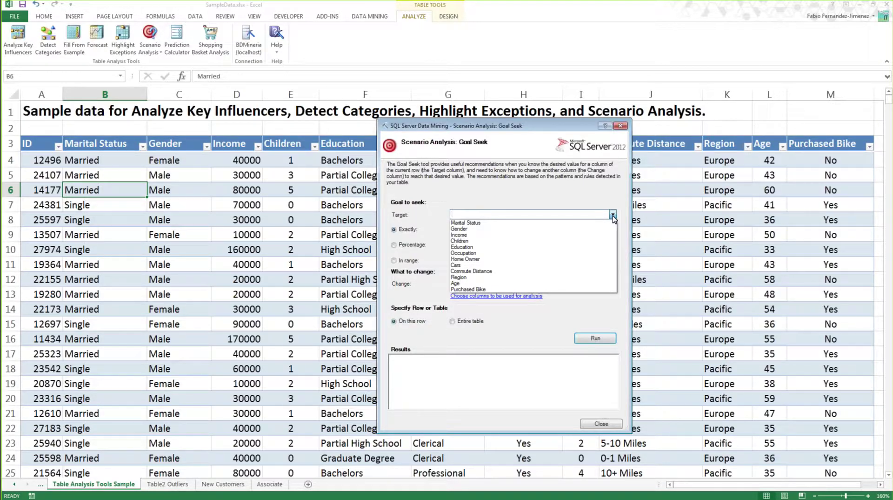
left_click(550, 234)
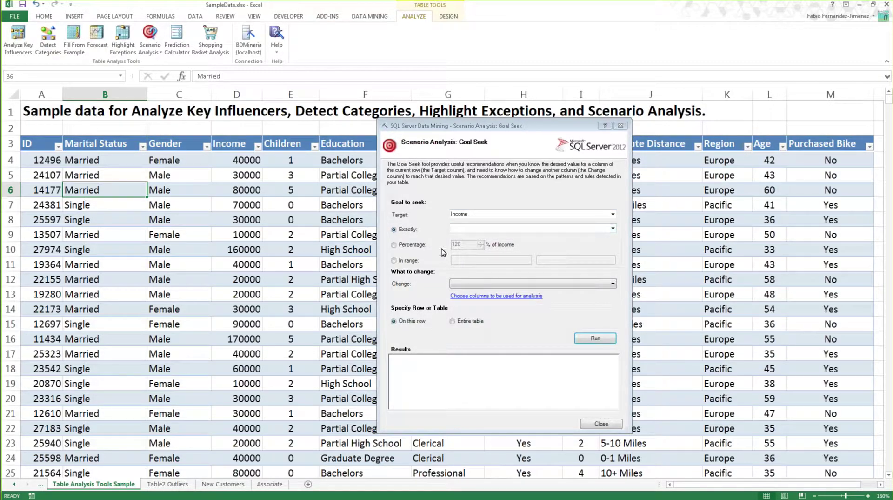
left_click(409, 245)
left_click_drag(467, 243, 424, 244)
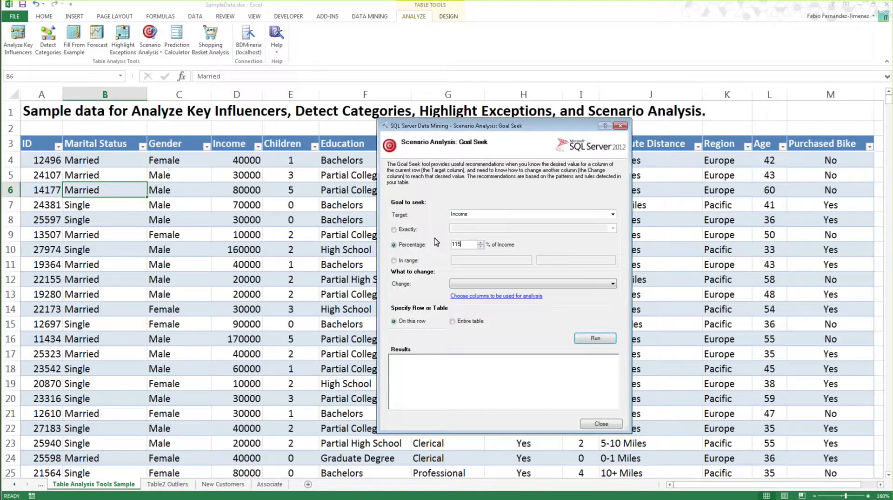
Choose Education as the column to change and apply the Goal Seek analysis to the entire table.
left_click(512, 285)
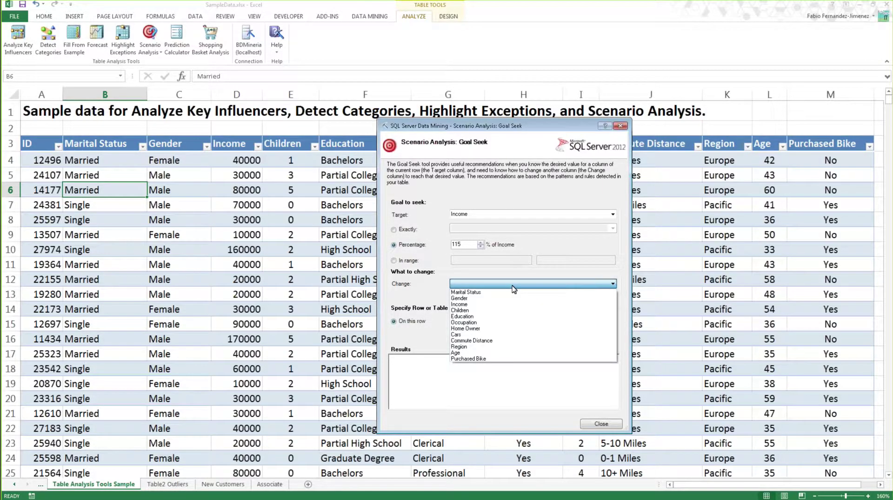
left_click(471, 316)
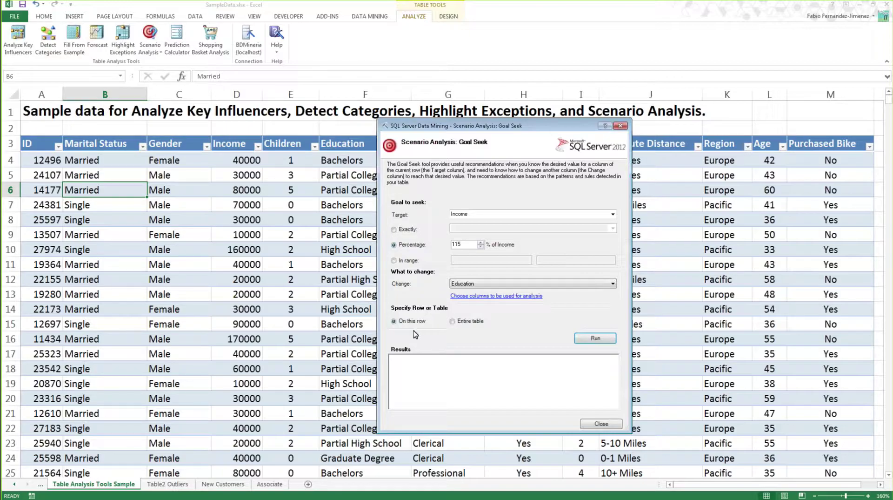
left_click(479, 323)
Review the columns used for analysis, keep the recommended selection, and try to run Goal Seek.
left_click(493, 300)
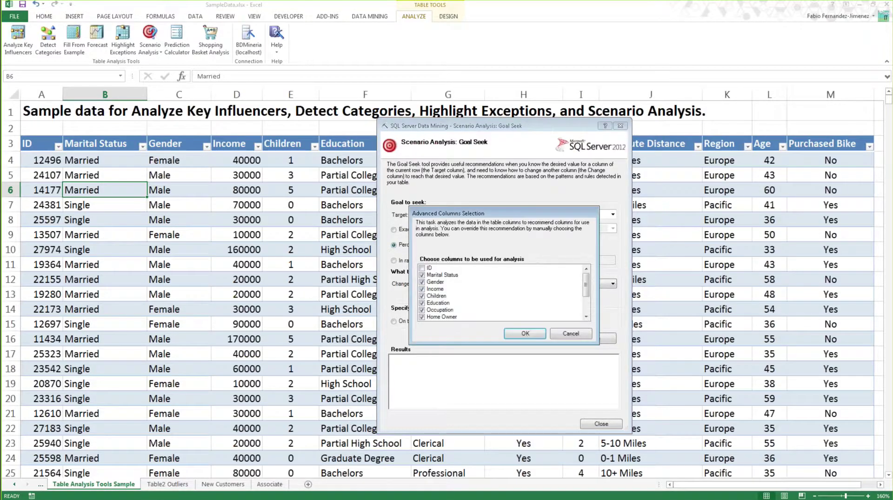
mouse_move(586, 293)
left_mouse_down()
mouse_move(585, 310)
mouse_move(587, 287)
left_mouse_up()
left_click_drag(587, 286, 586, 305)
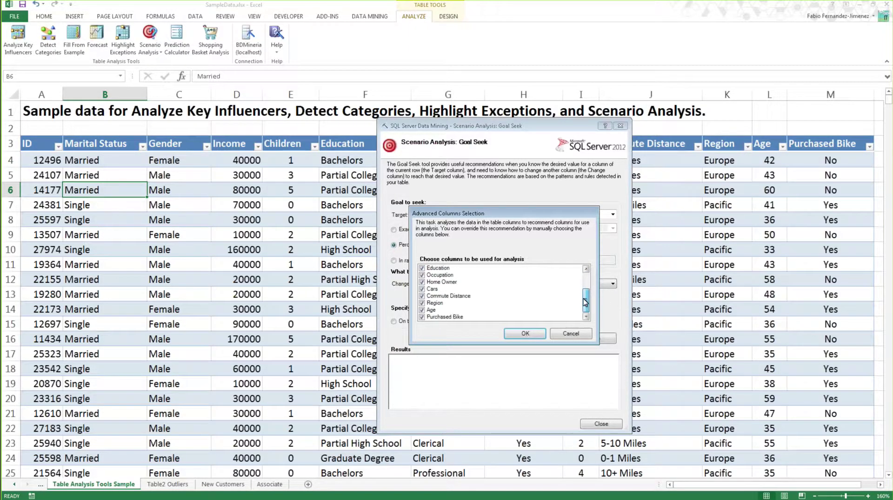
left_click(525, 334)
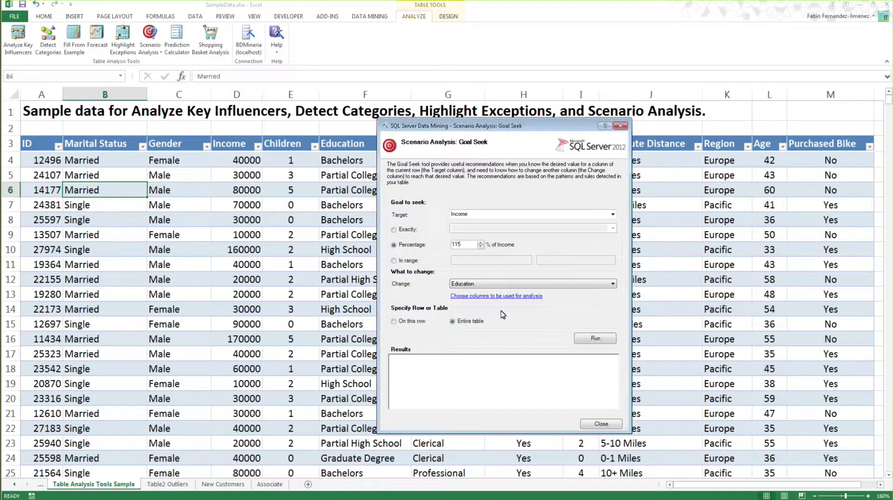
left_click(596, 339)
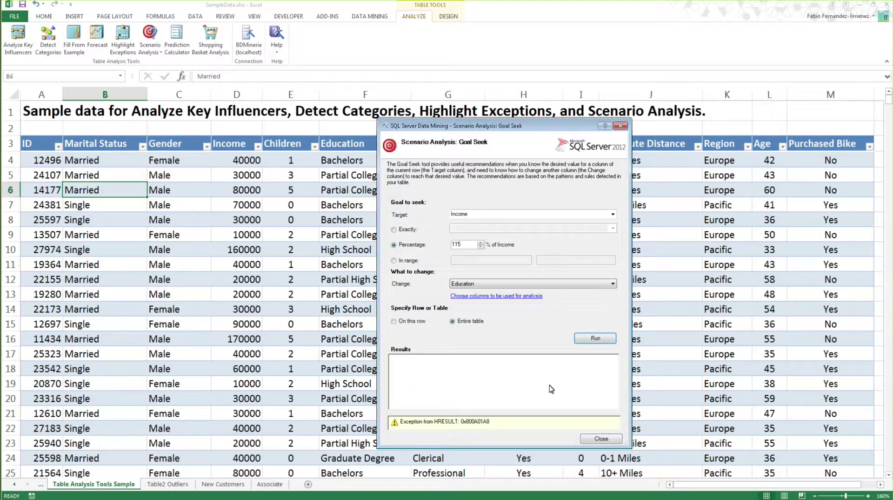
left_click(601, 438)
Restart Goal Seek from the table's Education column with a goal of 120 percent of Income.
left_click(365, 175)
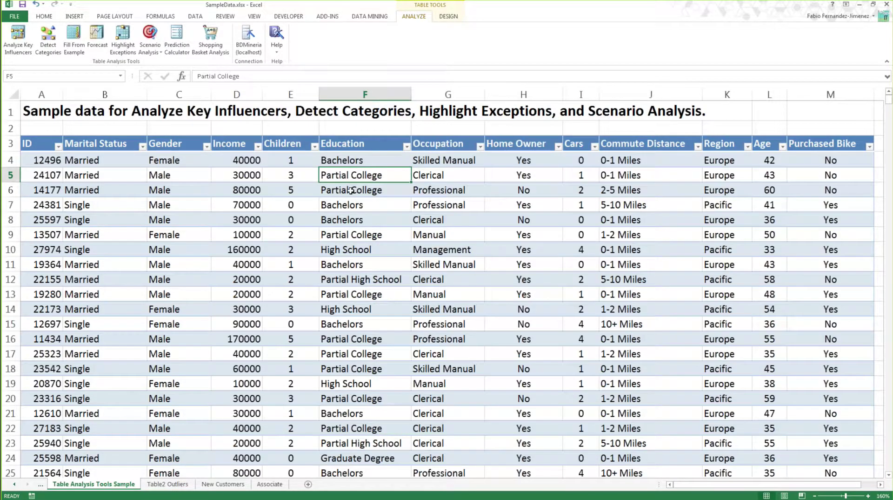
left_click(148, 49)
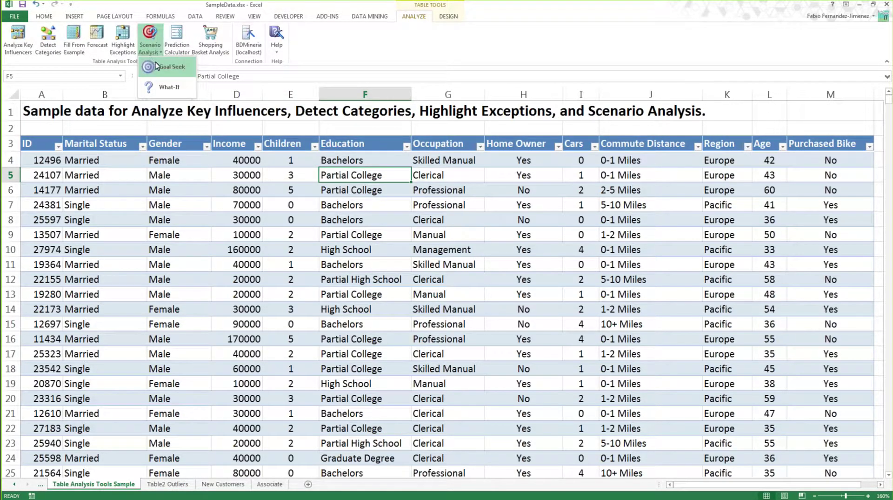
left_click(158, 70)
left_click(606, 214)
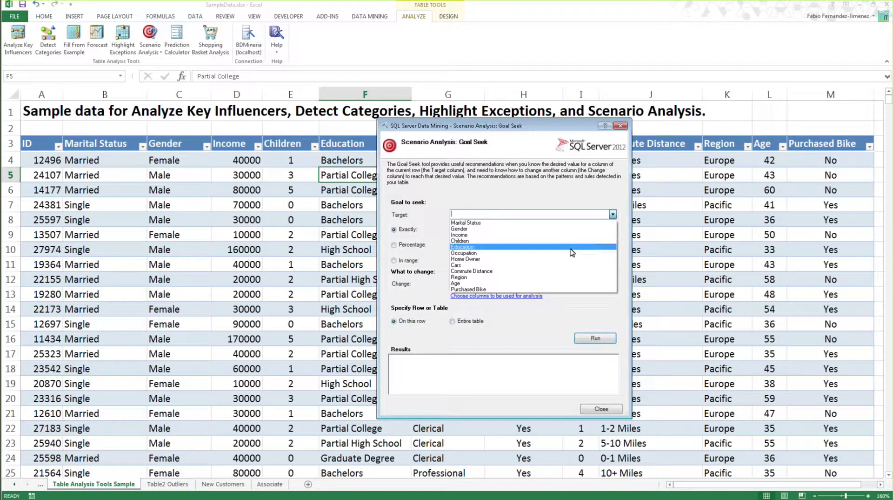
left_click(555, 241)
left_click(416, 243)
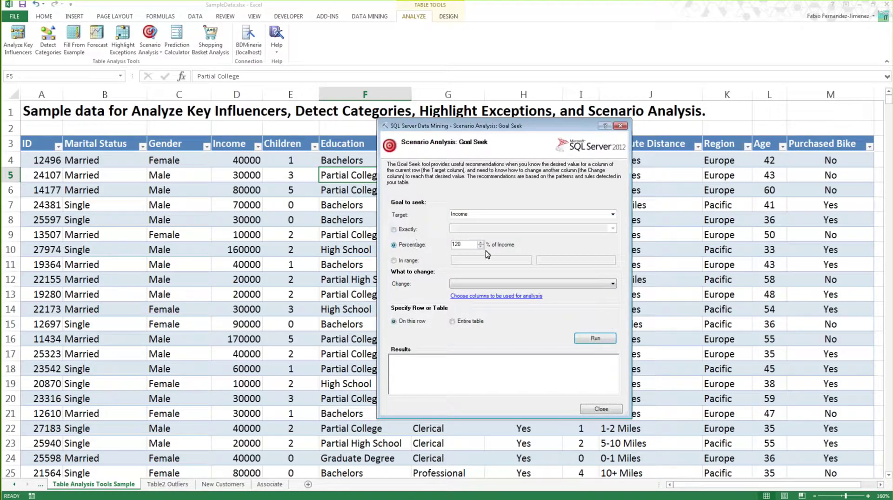
Try to run Goal Seek on the entire table with Education as the column to change, and close it.
left_click(461, 284)
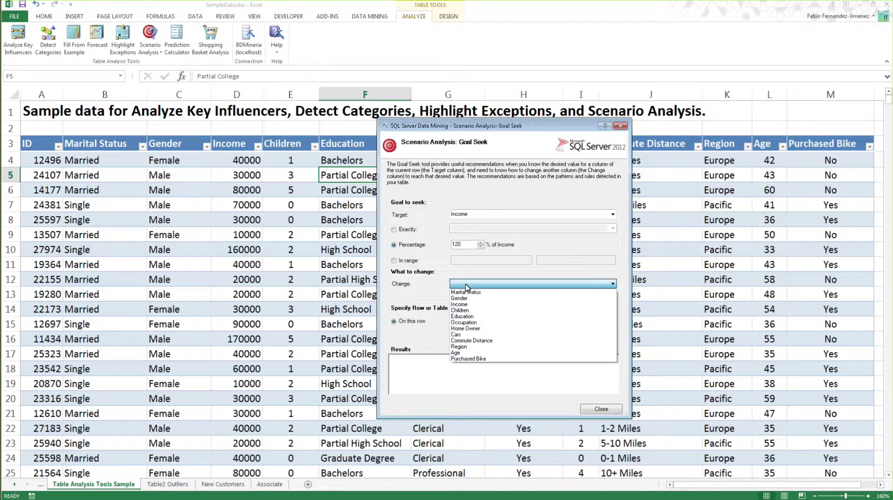
left_click(497, 317)
left_click(468, 322)
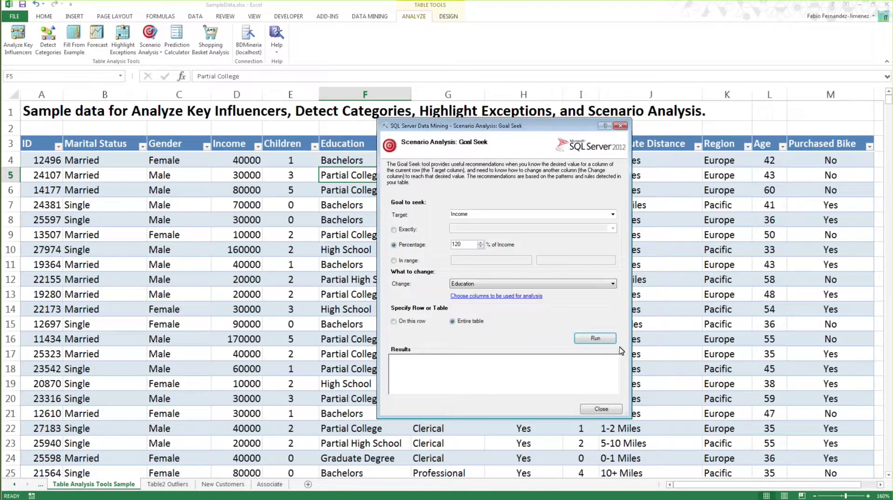
left_click(600, 339)
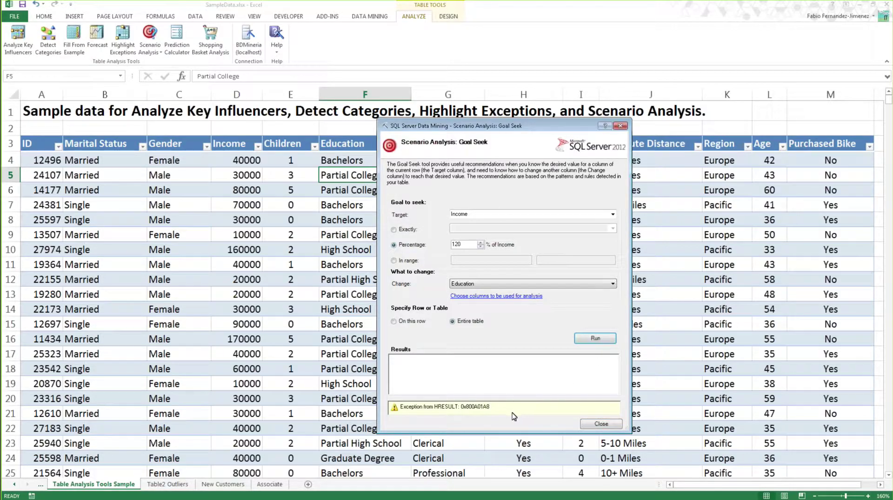
left_click(601, 423)
Restart Goal Seek from the Education cell of row 12 with a goal of 120 percent of Income.
left_click(371, 278)
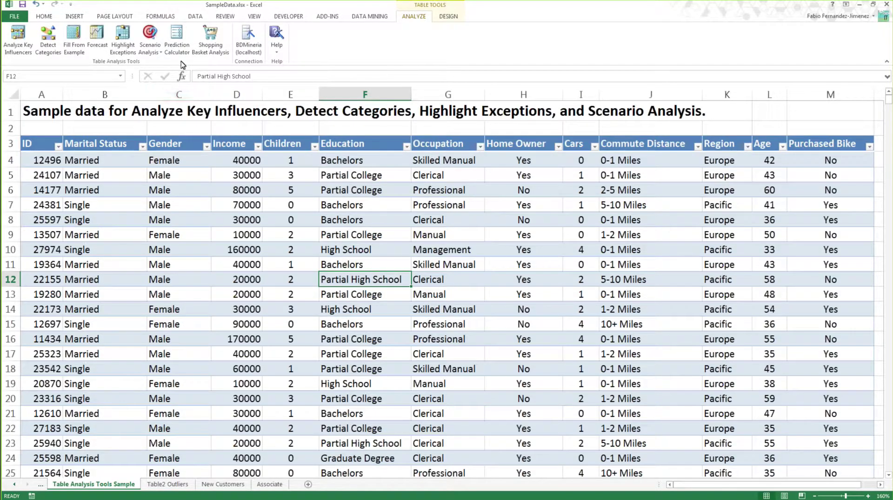
left_click(151, 49)
left_click(160, 68)
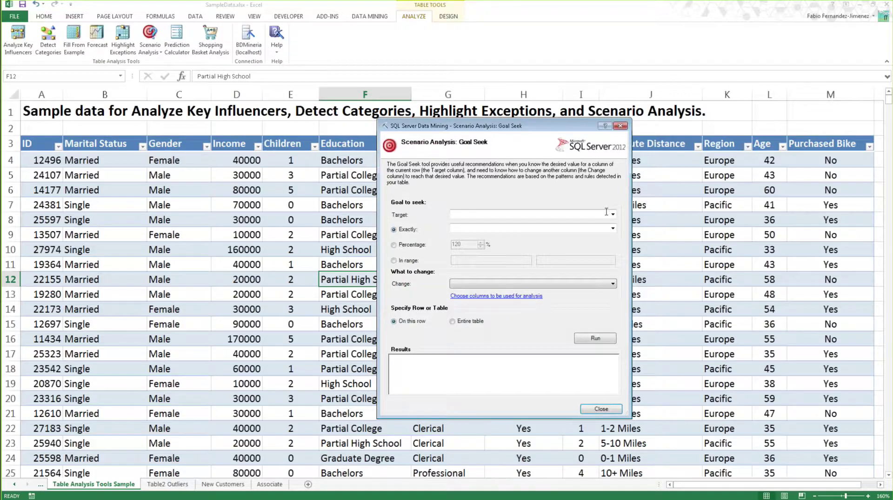
left_click(607, 213)
left_click(511, 236)
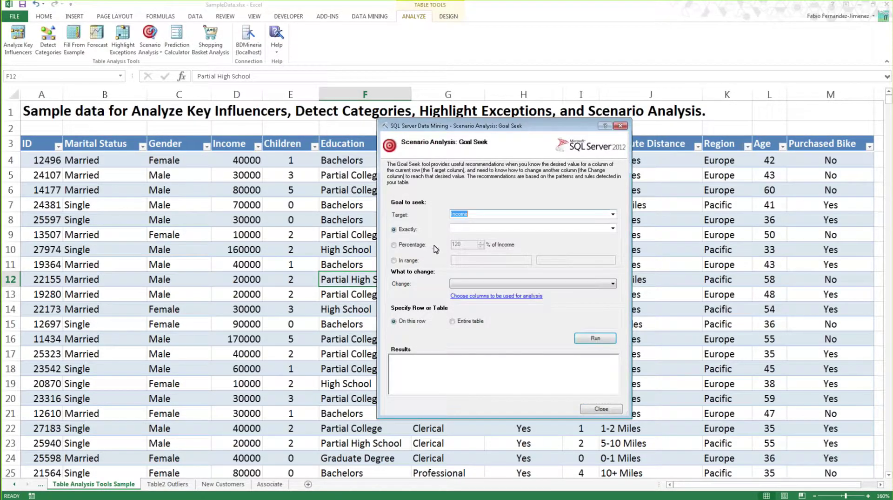
left_click(404, 245)
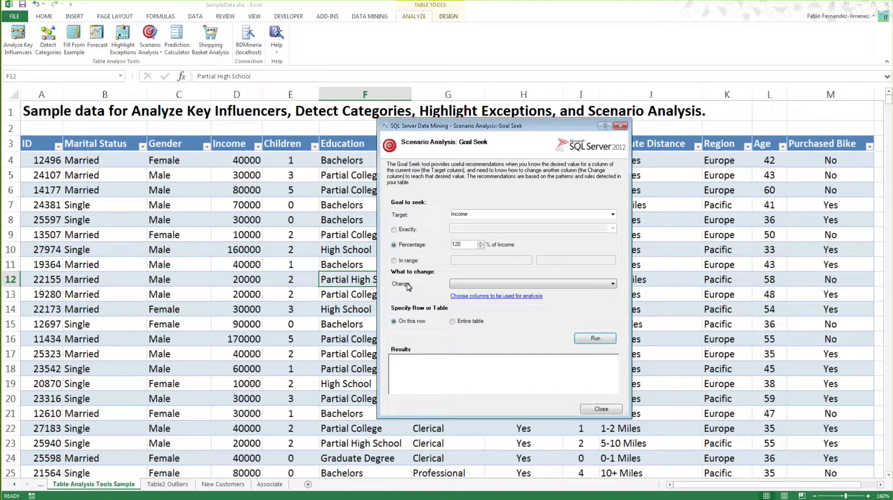
Try Goal Seek with Occupation as the column to change, first on the current row and again on the entire table, and close it.
left_click(461, 283)
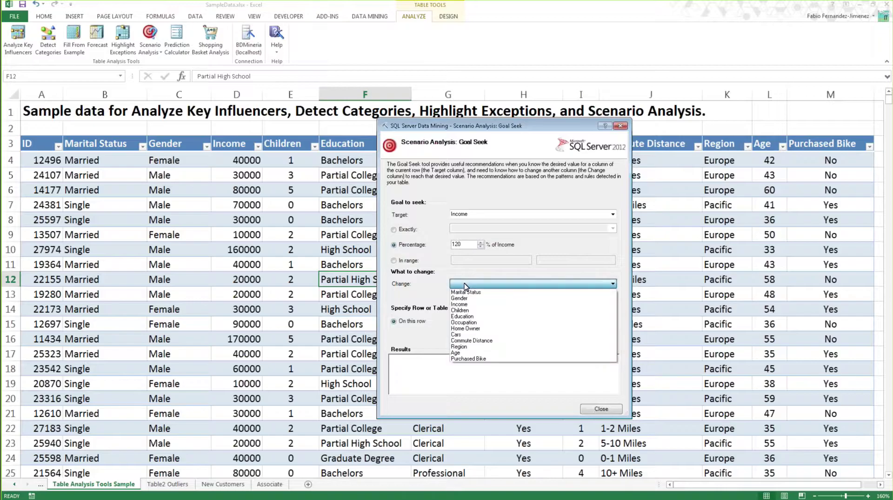
left_click(465, 322)
left_click(587, 342)
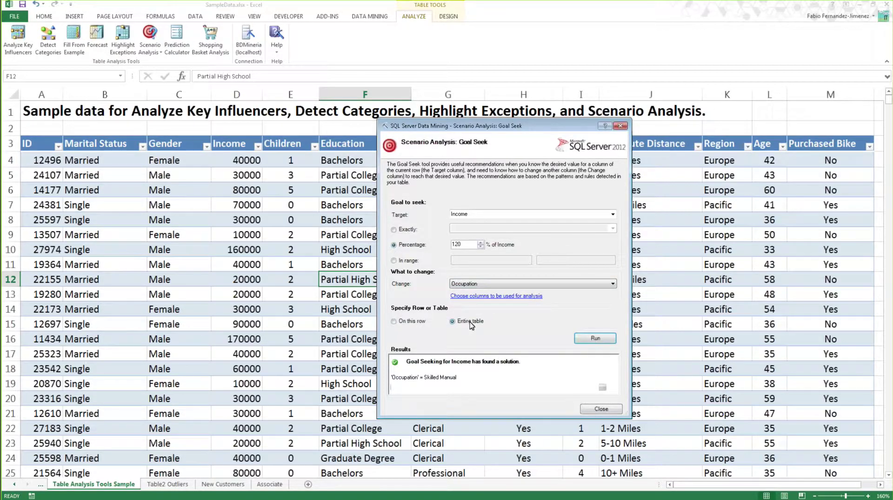
left_click(595, 338)
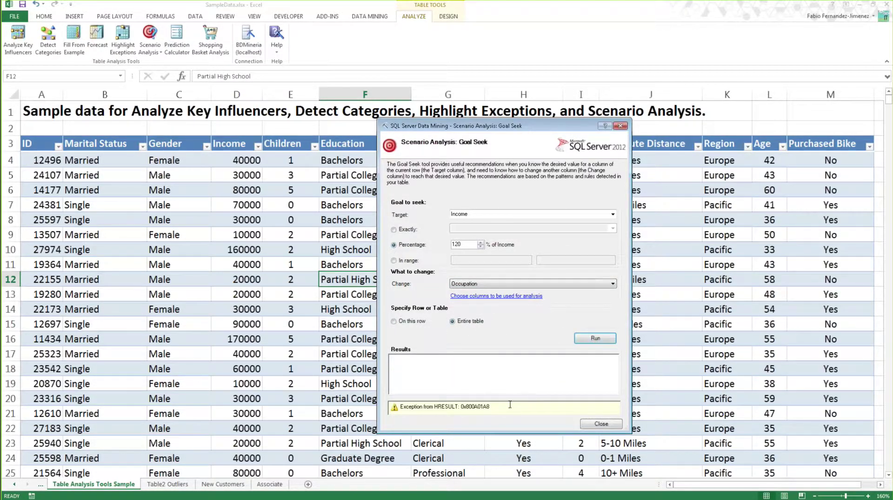
left_click(601, 423)
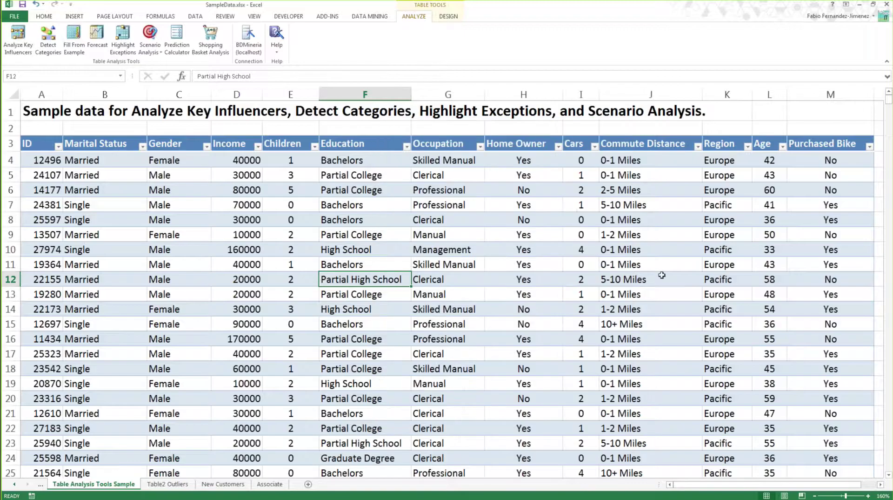
Close the SampleData.xlsx workbook without saving its changes.
left_click(873, 9)
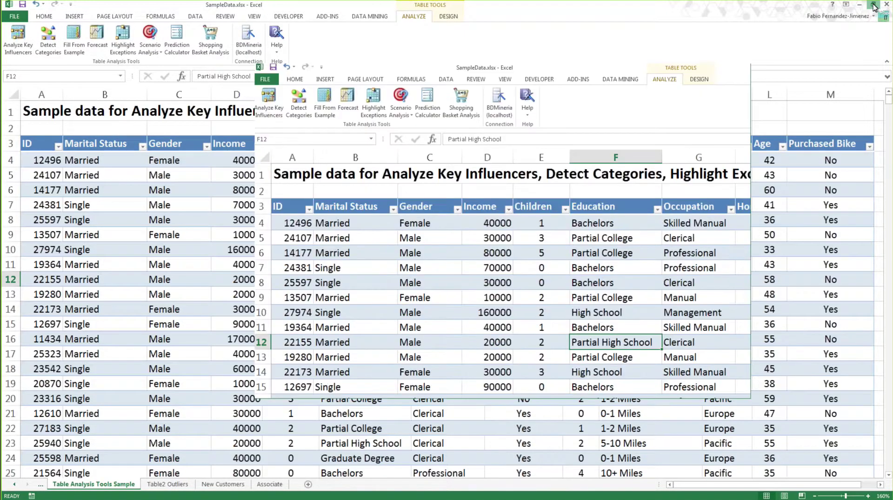
left_click(744, 68)
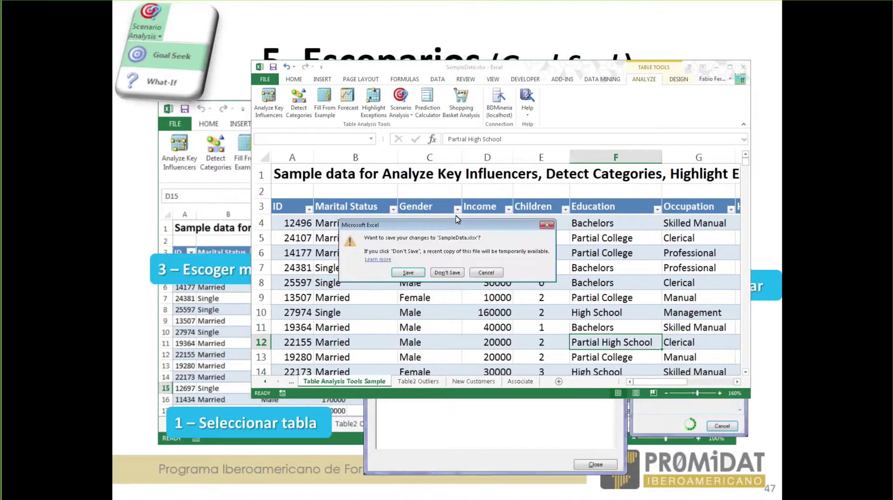
left_click(443, 273)
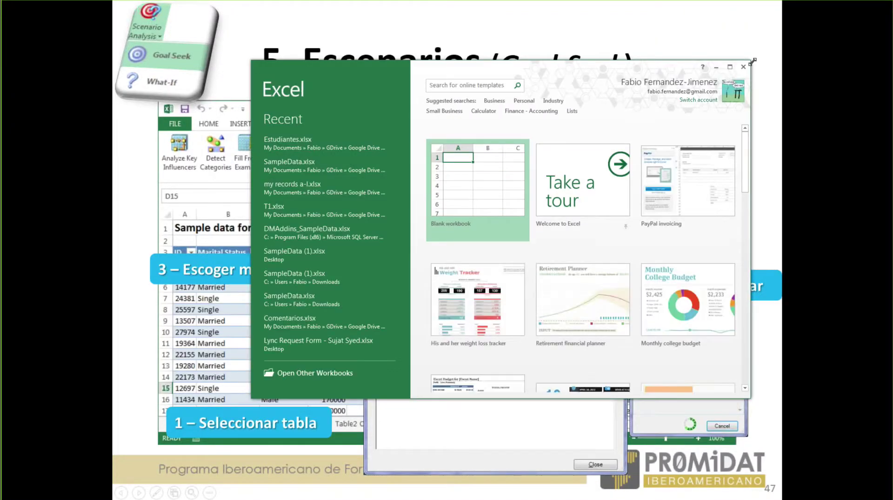
Reopen the recent SampleData.xlsx workbook and show its Table Analysis Tools Sample sheet enlarged to 160%.
left_click(730, 66)
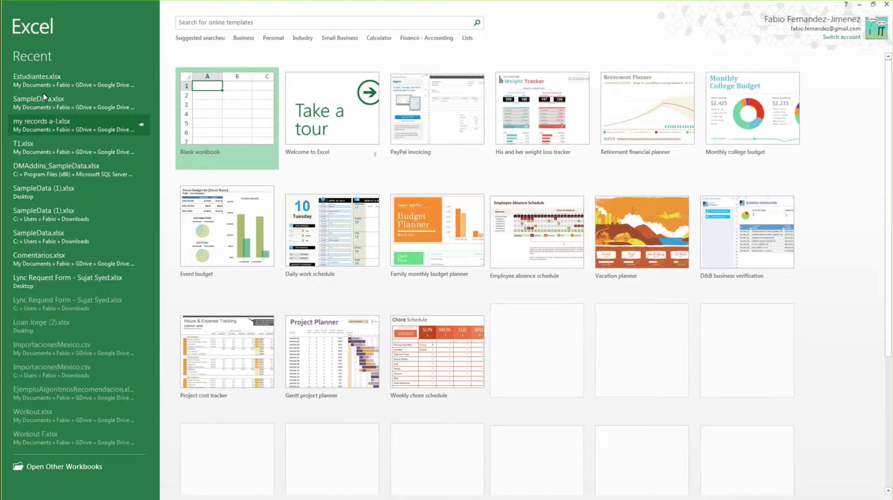
left_click(43, 93)
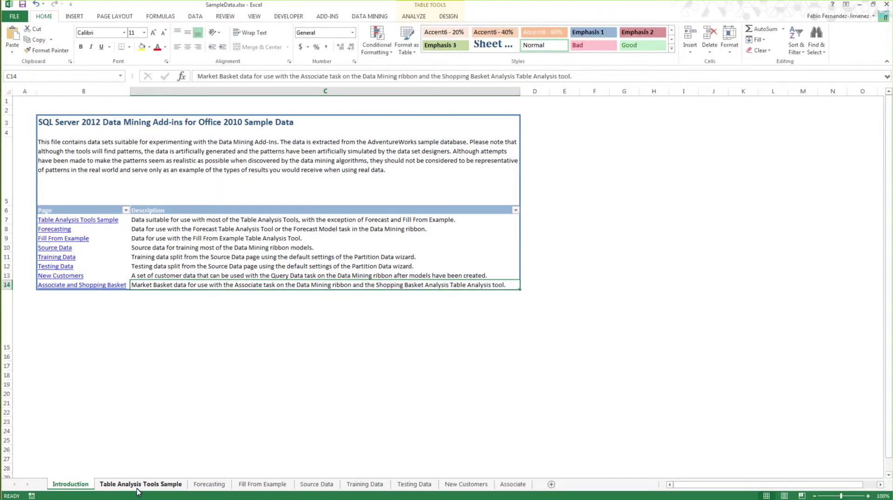
left_click(139, 484)
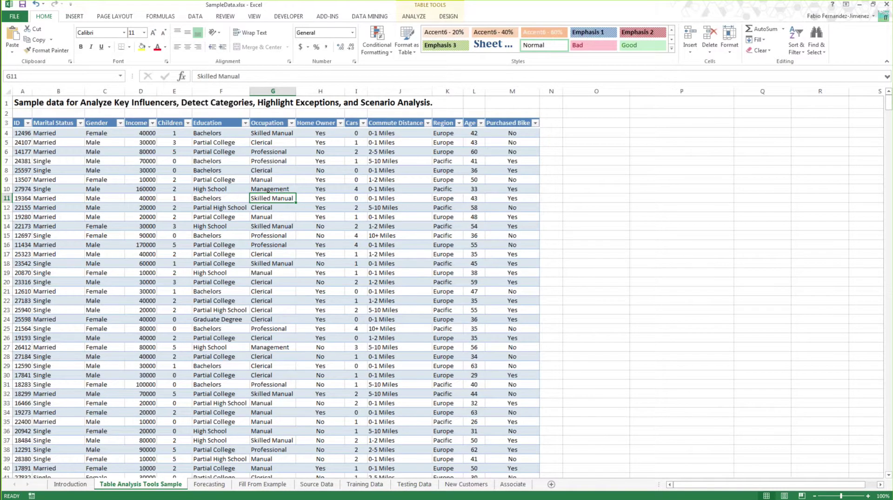
scroll(447, 279, "up", 4, "ctrl")
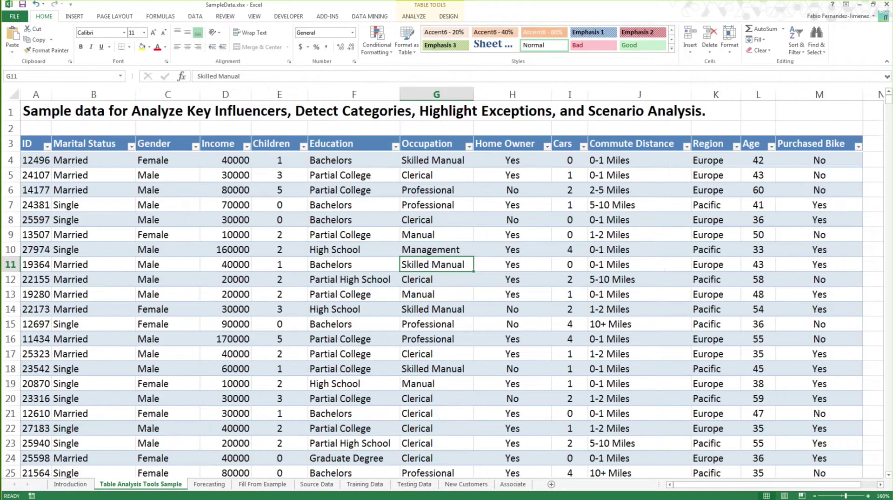
Start the Goal Seek scenario analysis on the sample table with a goal of 120 percent of Income.
left_click(414, 17)
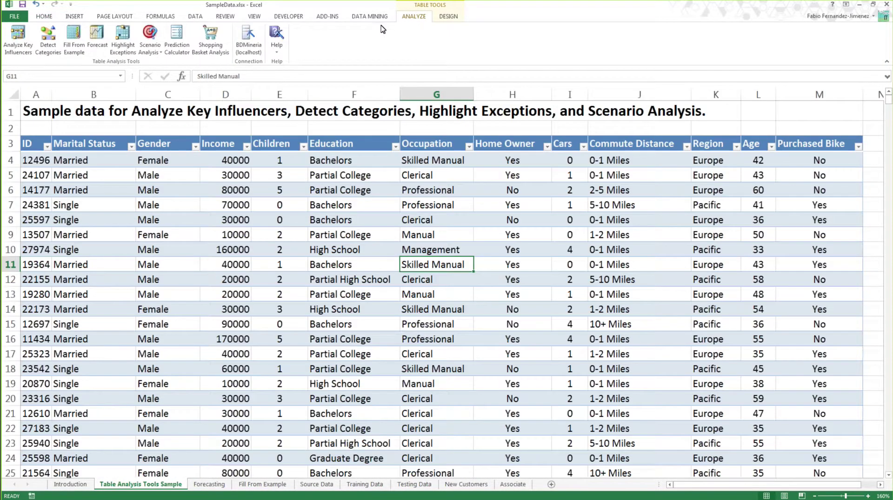
left_click(150, 44)
left_click(168, 87)
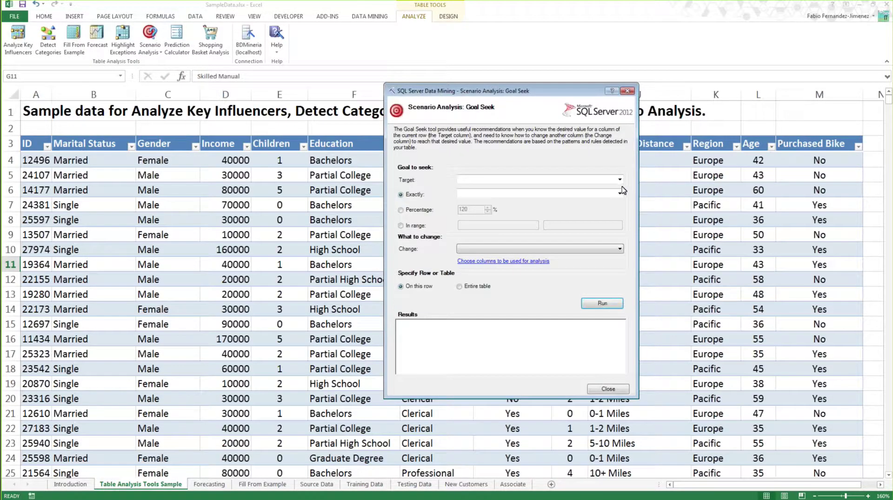
left_click(620, 179)
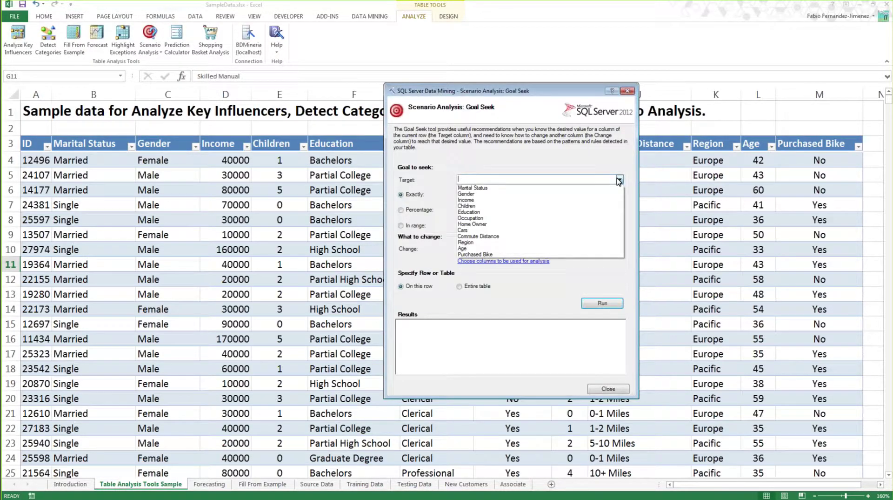
left_click(589, 200)
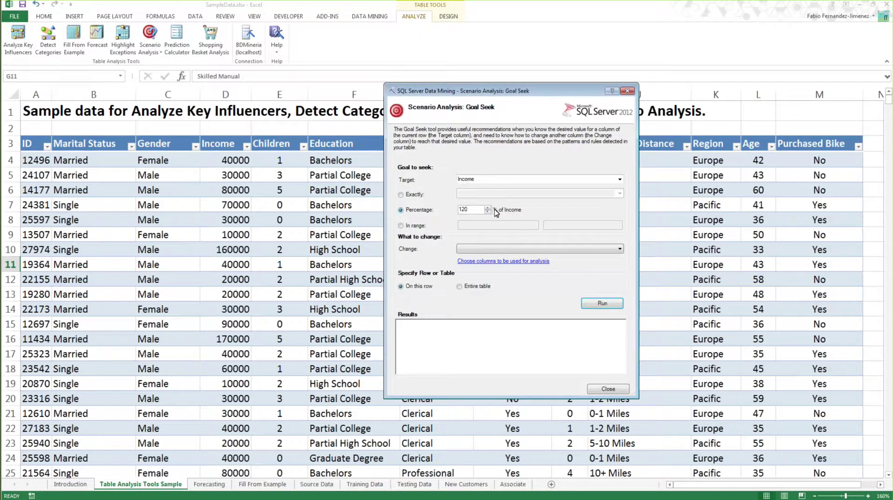
Choose Education as the column to change, run Goal Seek on the entire table, and close the dialog.
left_click(478, 249)
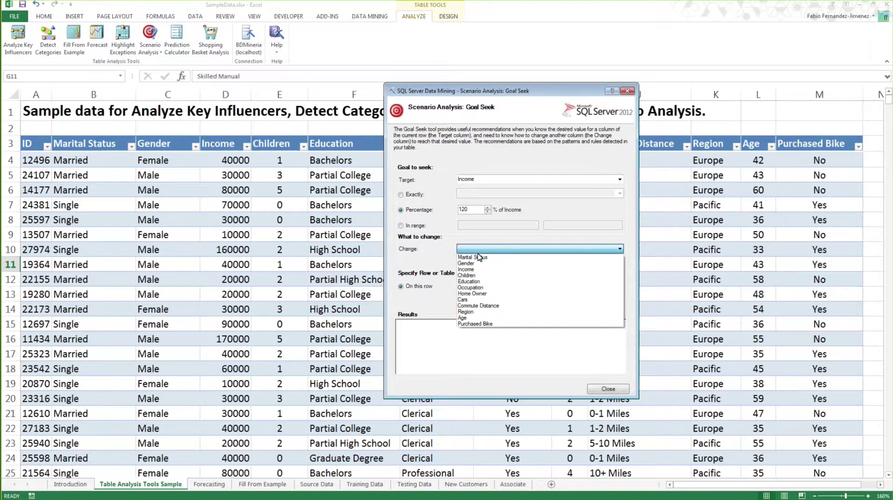
left_click(469, 280)
left_click(484, 286)
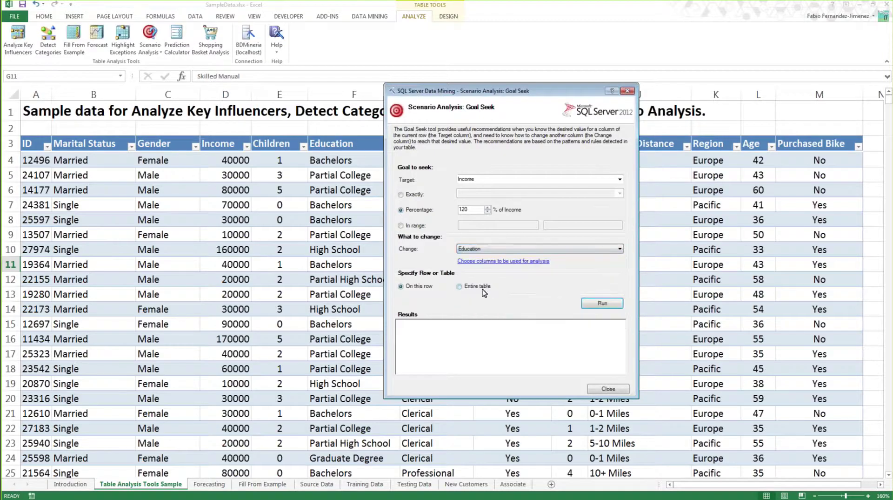
left_click(614, 306)
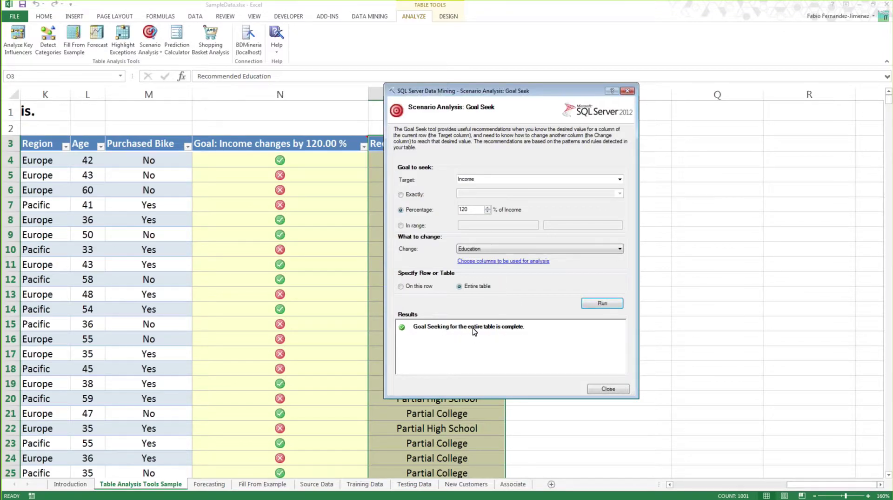
left_click(607, 389)
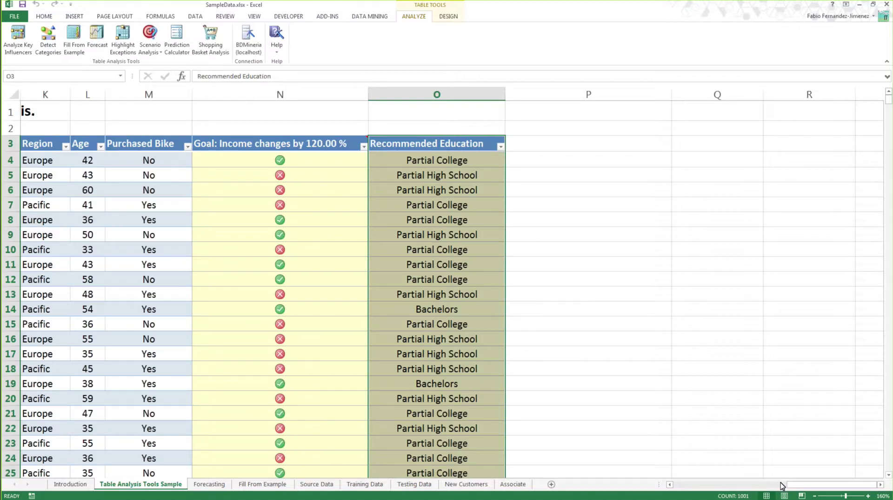
Examine the goal outcome and Recommended Education columns alongside the original data for the first customer rows.
left_click_drag(793, 485, 684, 492)
scroll(529, 220, "down", 1, "ctrl")
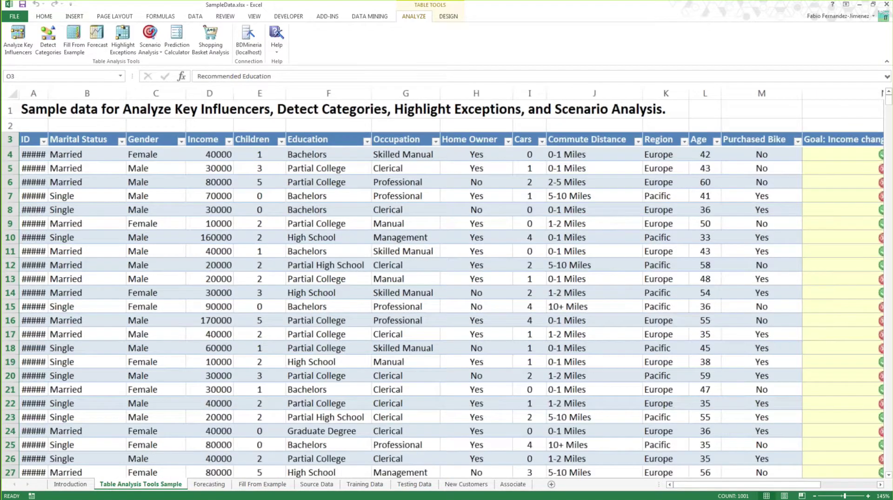
scroll(547, 232, "down", 1, "ctrl")
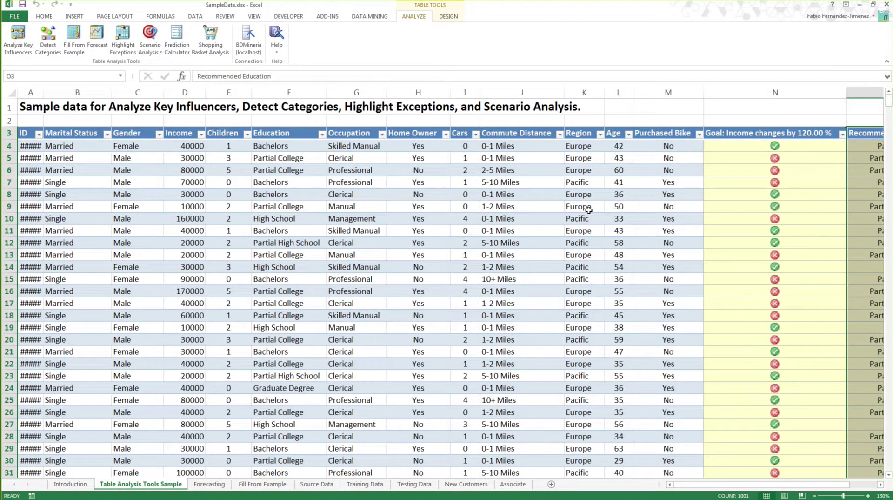
scroll(566, 206, "down", 1, "ctrl")
scroll(568, 205, "down", 1)
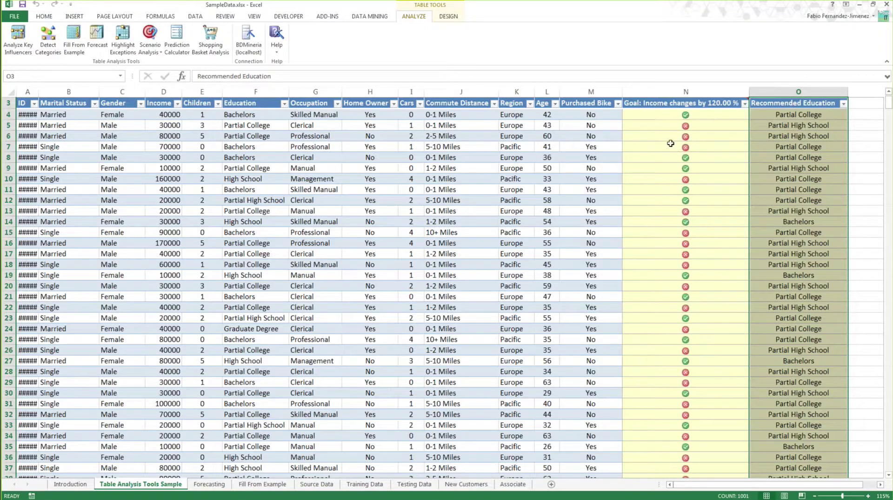
left_click(664, 125)
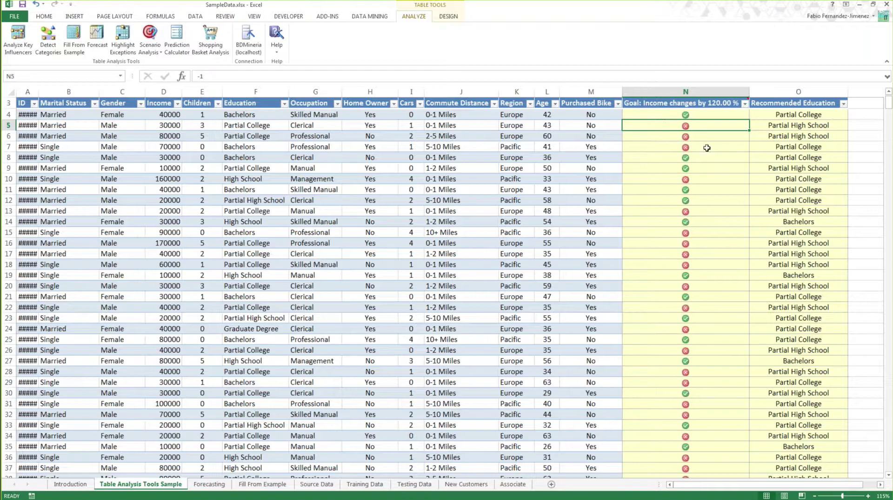
left_click(787, 114)
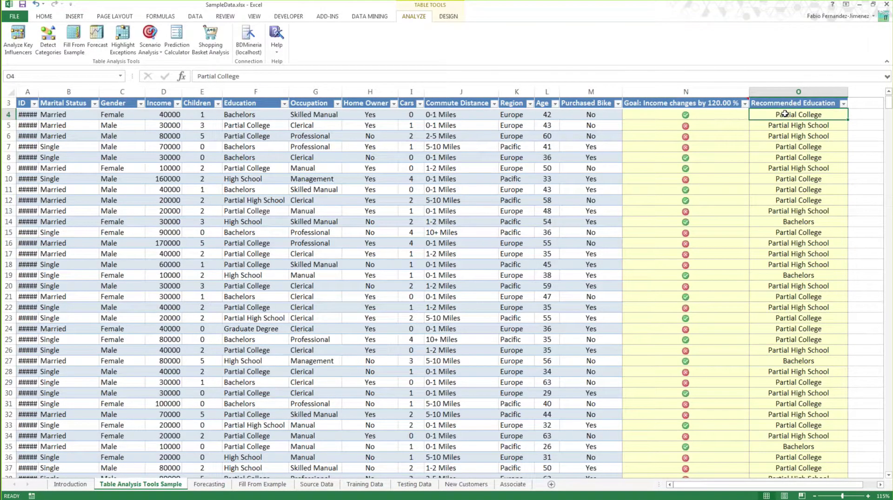
left_click(709, 113)
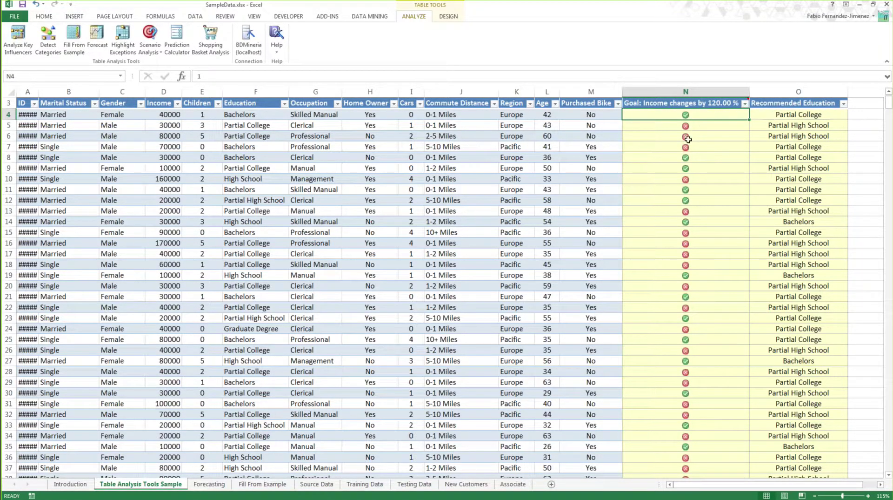
left_click(805, 114)
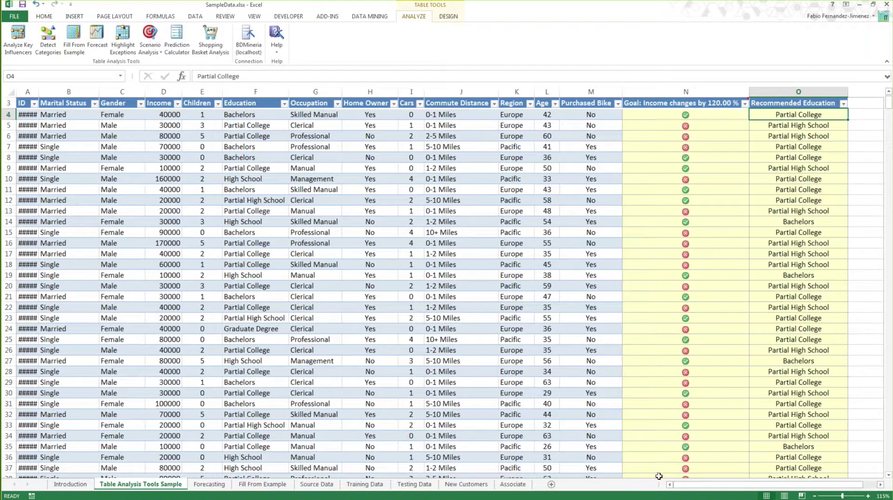
Widen the ID column until the customer IDs fit, and select the first cell of row 4.
left_click_drag(38, 87, 48, 87)
key("Home")
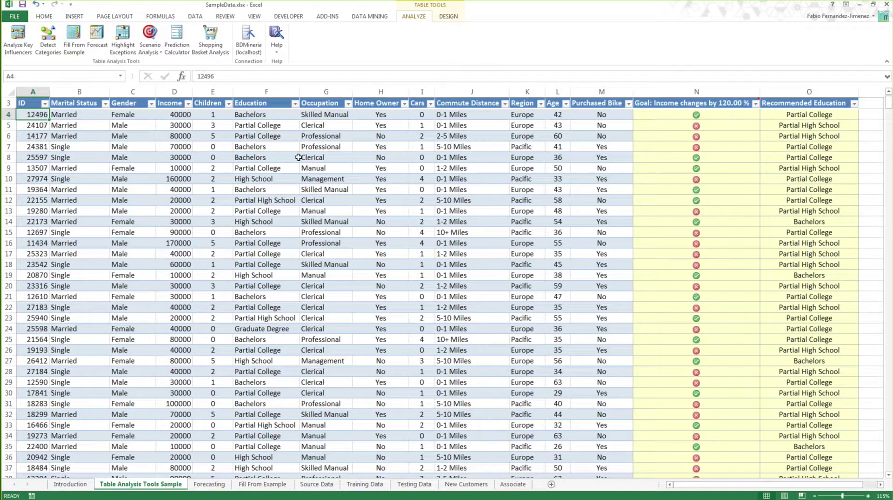
Compare the first customer's Education with the recommended value, check the Income goal column, and switch to the Goal-Seek slide in the presentation.
left_click(264, 116)
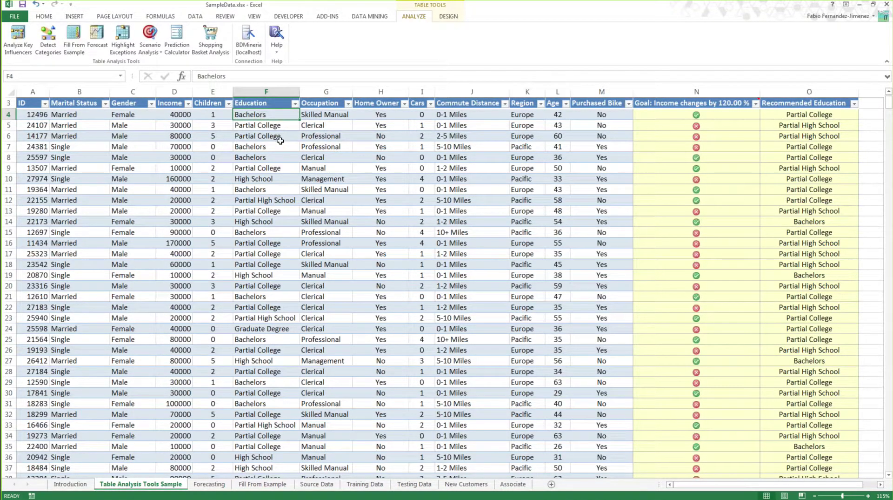
left_click(796, 114)
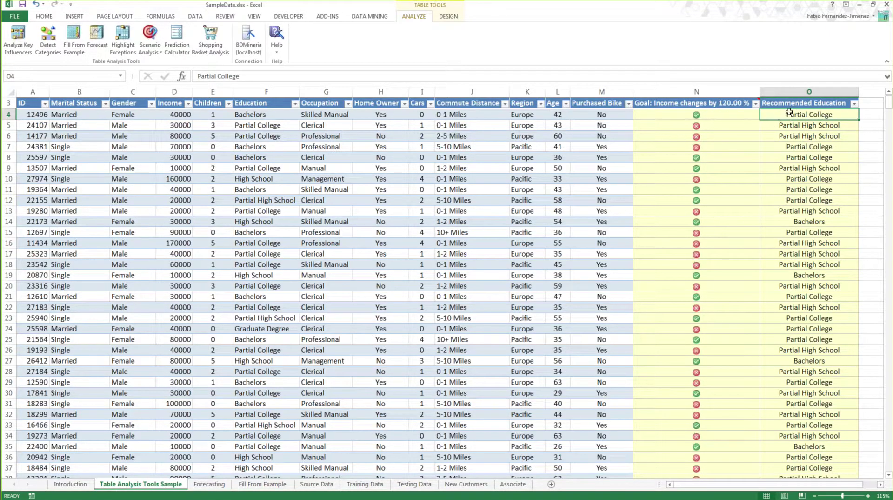
left_click(702, 99)
mouse_move(729, 103)
left_click(703, 124)
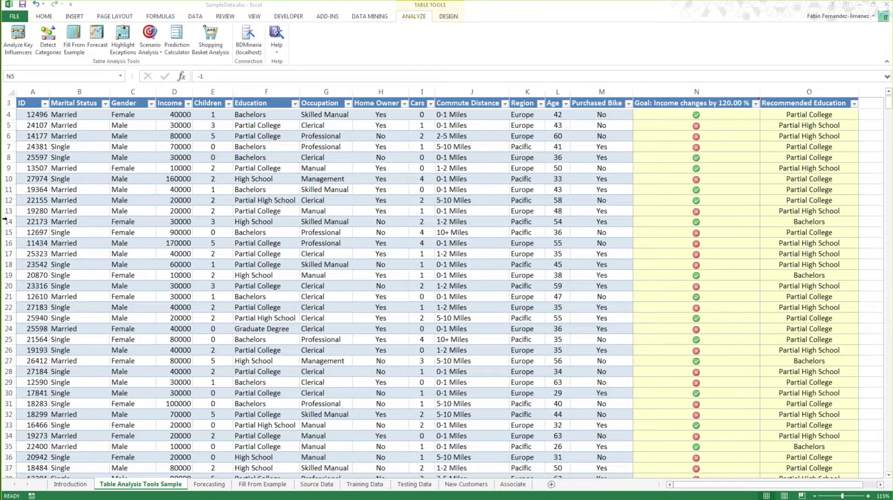
key("alt+Tab")
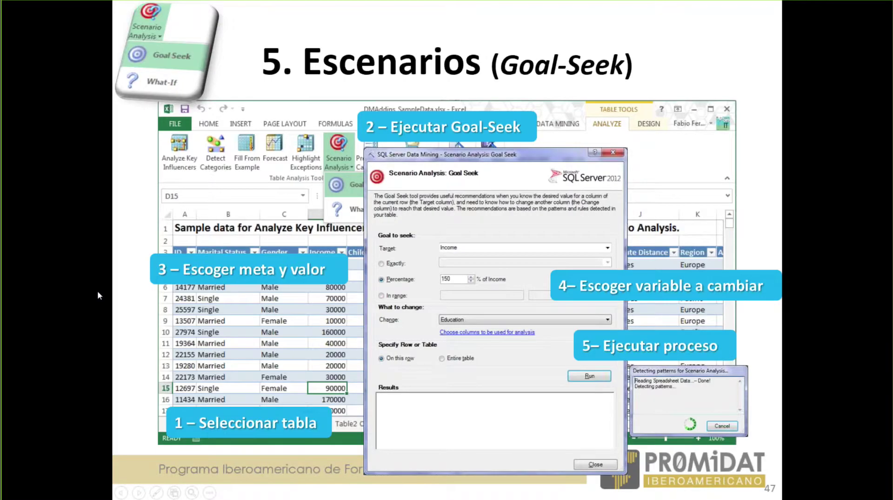
Return to the sample customer table and compare the Income goal outcomes with the recommended Education for the customers in rows 5 to 8.
key("Right")
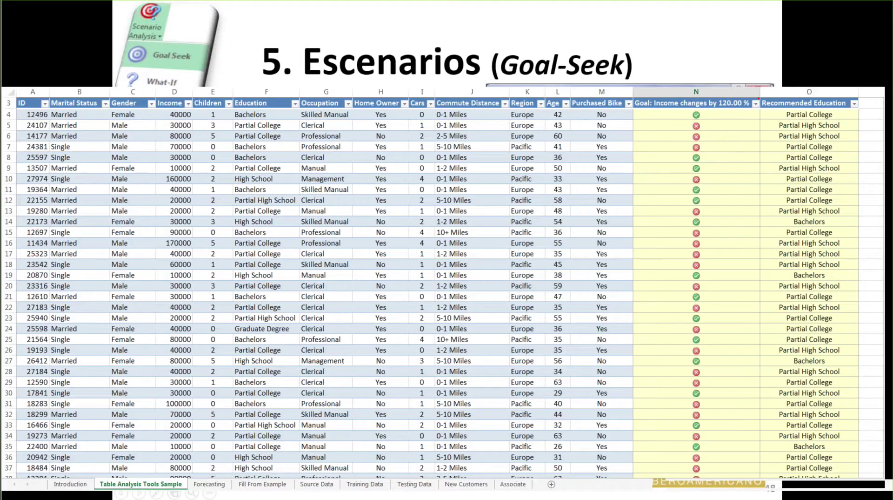
left_click(823, 146)
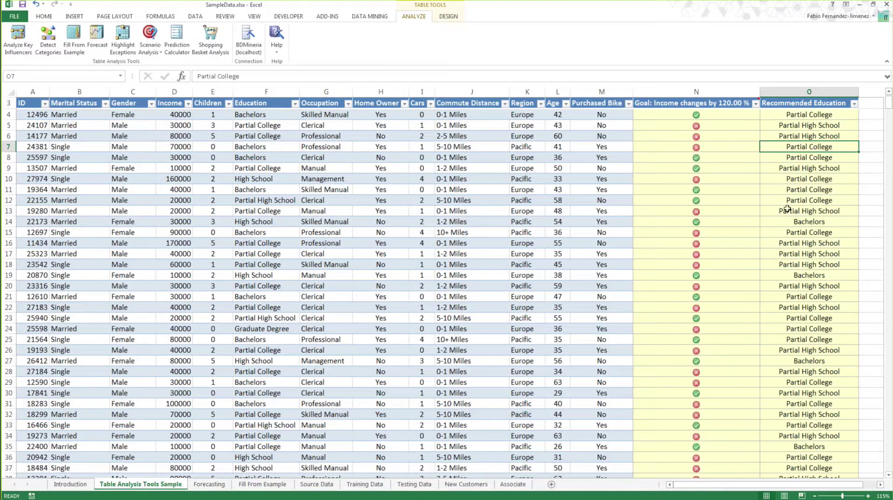
left_click(803, 126)
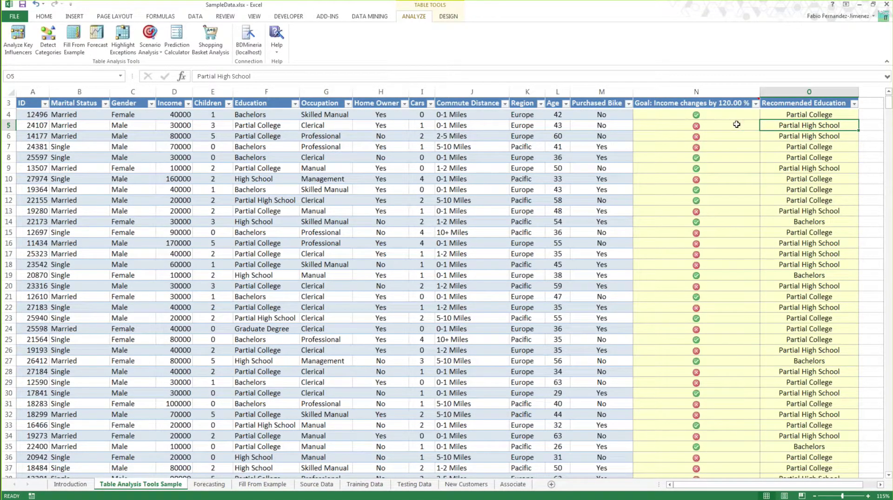
left_click_drag(709, 128, 707, 147)
left_click(711, 125)
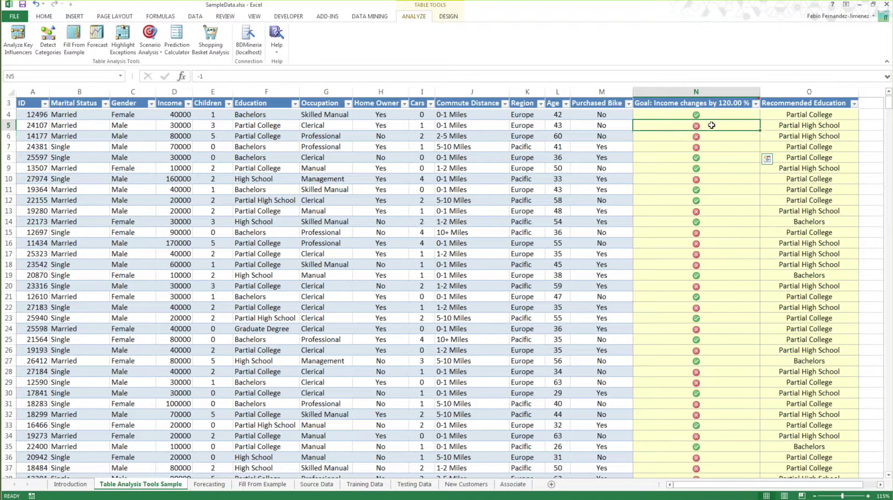
left_click(712, 135)
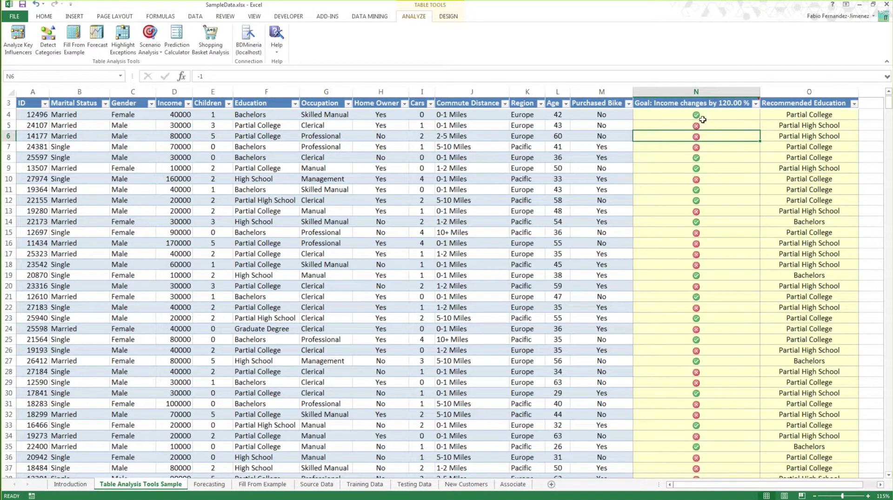
left_click_drag(795, 126, 795, 136)
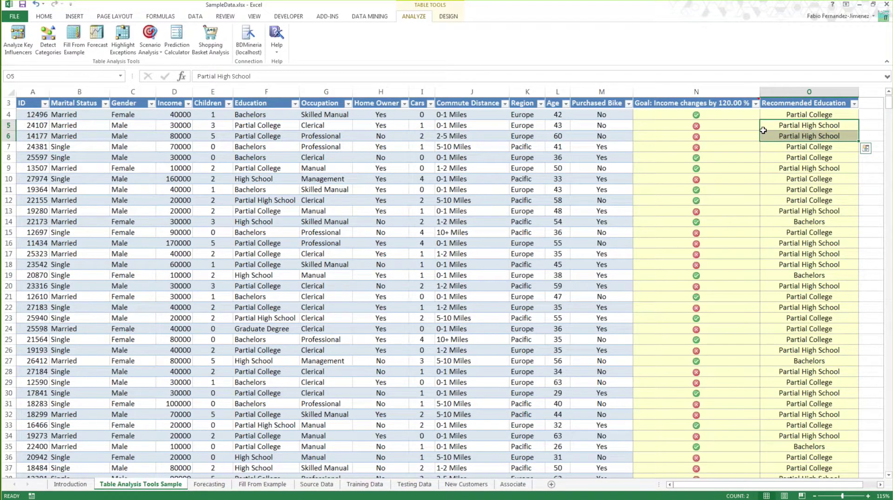
left_click(714, 156)
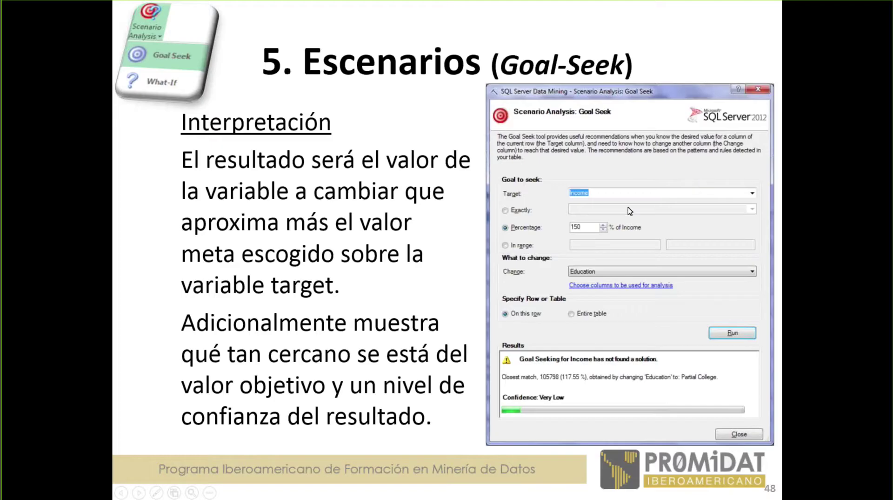
Advance the presentation through the Goal-Seek table slides to the What-If scenario slide.
key("Right")
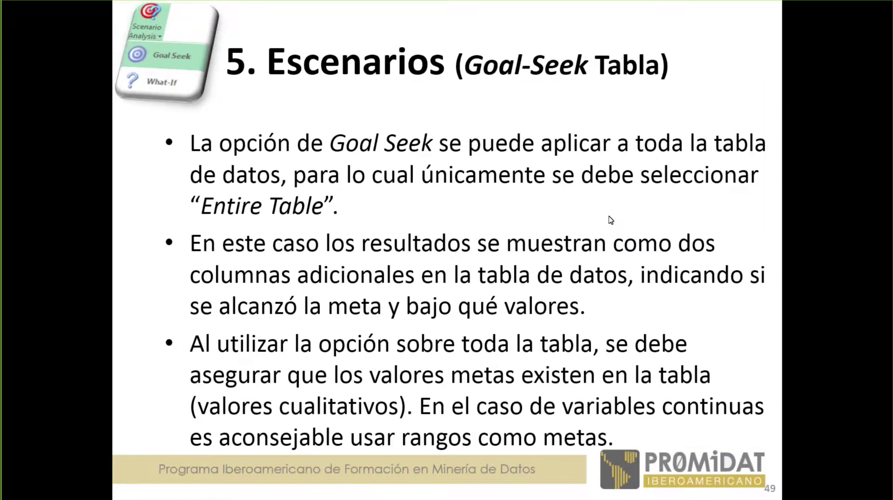
key("Right")
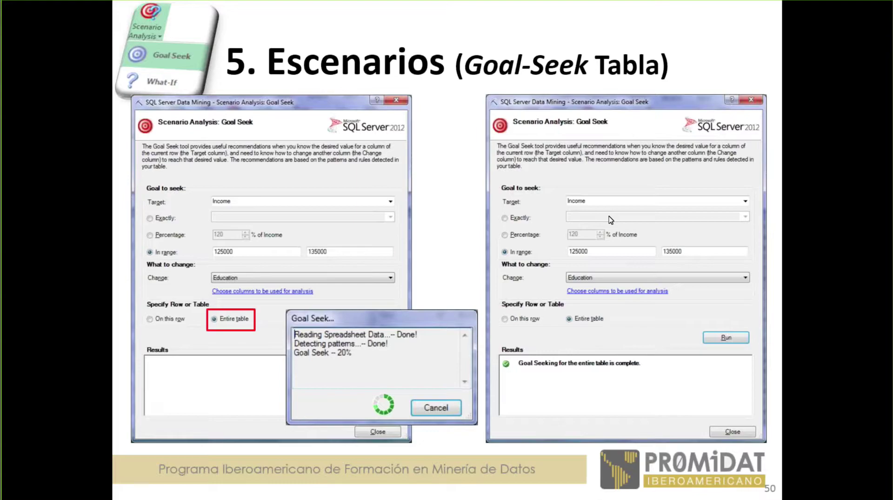
key("Right")
key("Right")
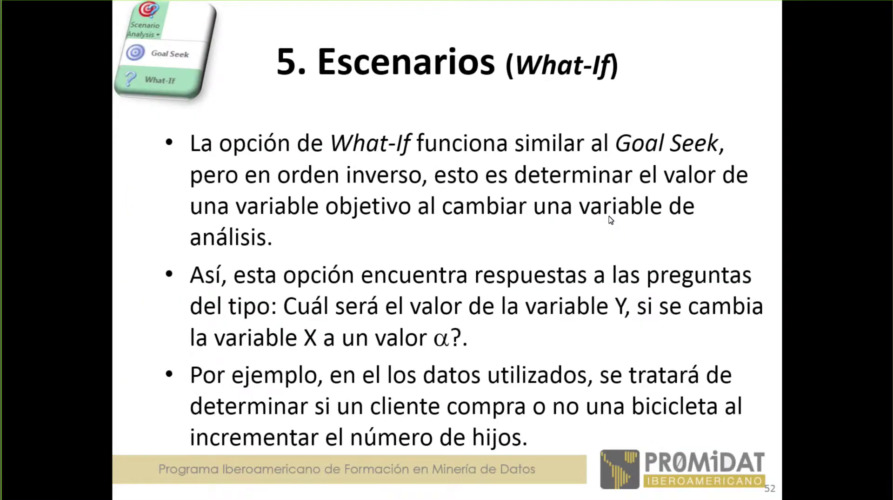
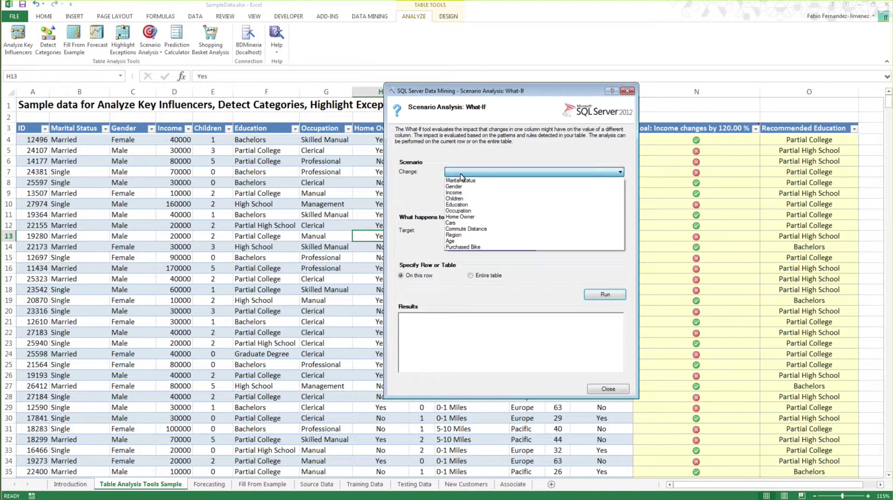
Set the What-If scenario to change the Children column to the value 3.
left_click(458, 198)
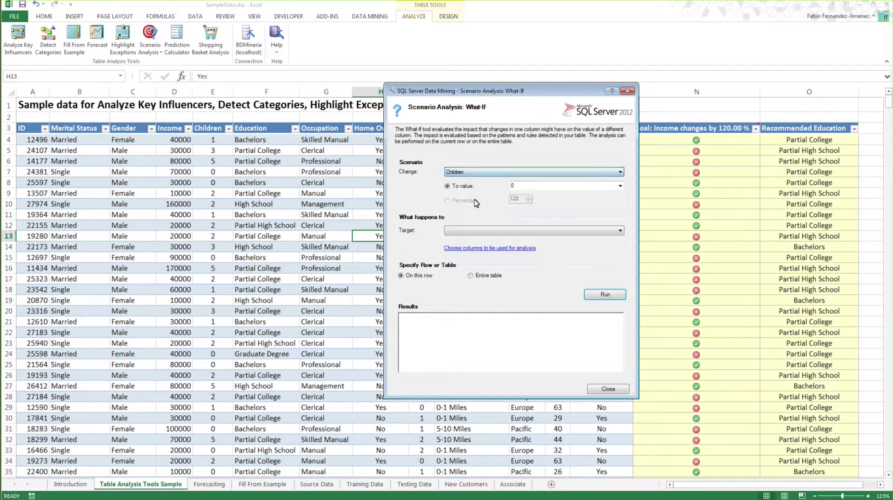
left_click(621, 186)
left_click(600, 210)
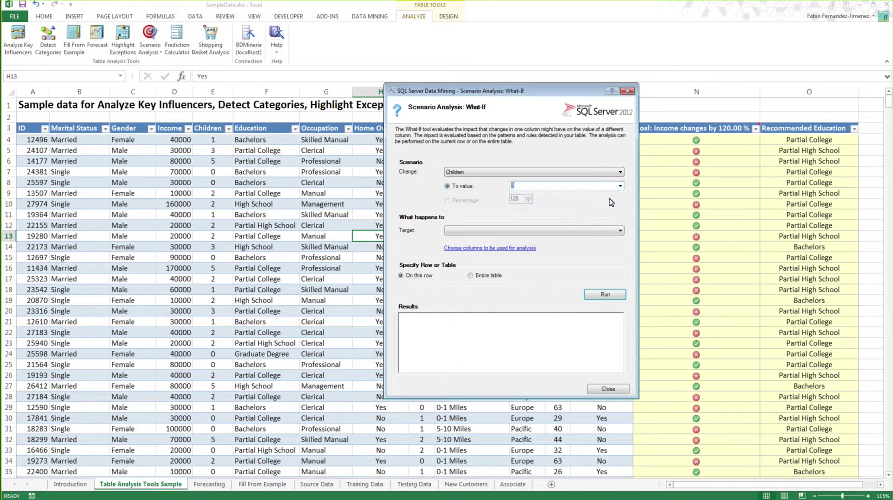
left_click(621, 185)
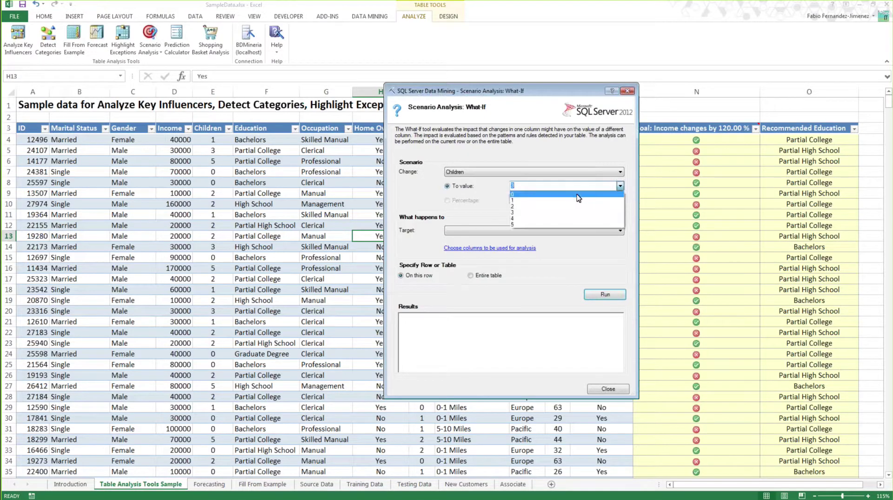
left_click(527, 215)
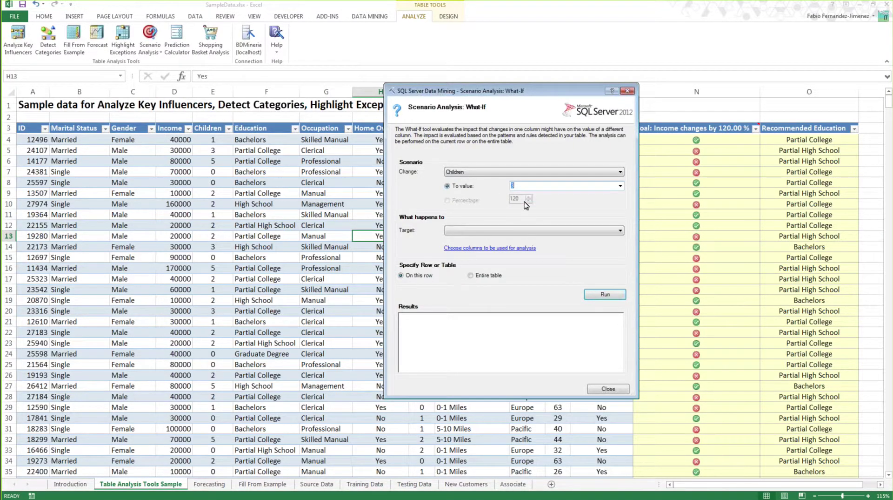
Choose Purchased Bike as the What-If target and limit the analysis to the current row.
left_click(481, 233)
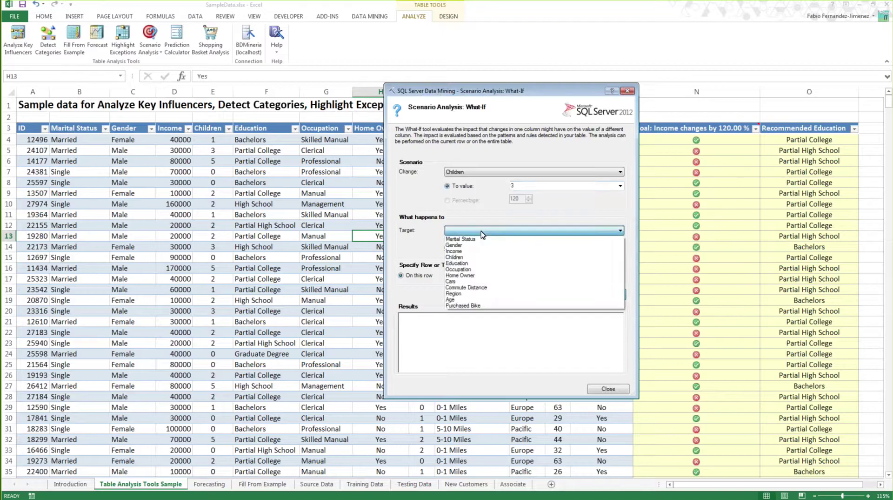
left_click(479, 305)
left_click(478, 276)
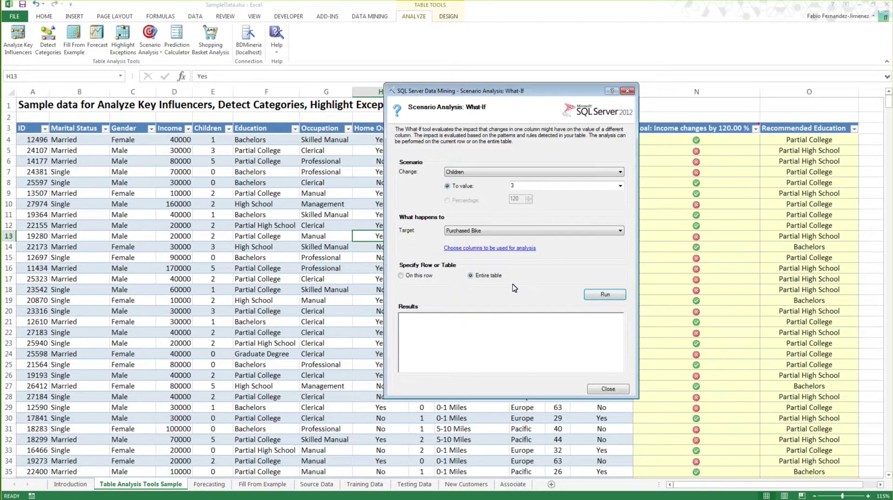
left_click(429, 277)
Move the What-If dialog clear of the upper customer rows and try different customers in rows 11 to 13 as the current row.
left_click(10, 236)
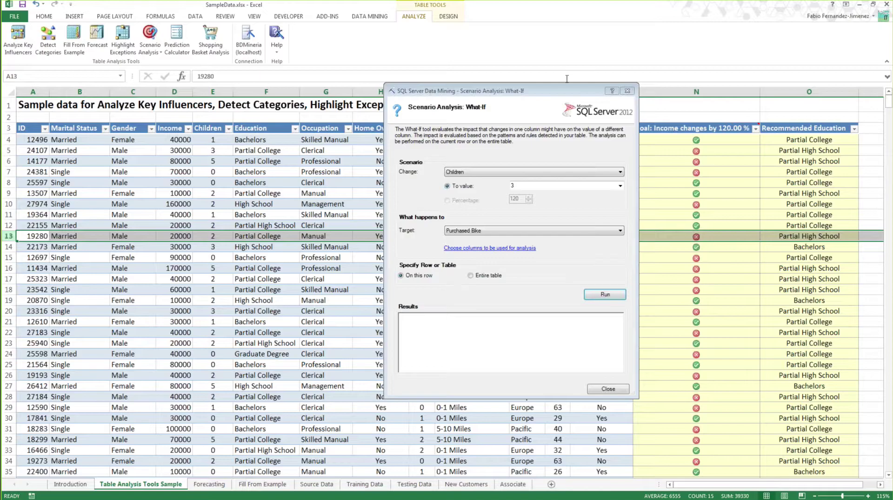
left_click_drag(505, 99, 544, 291)
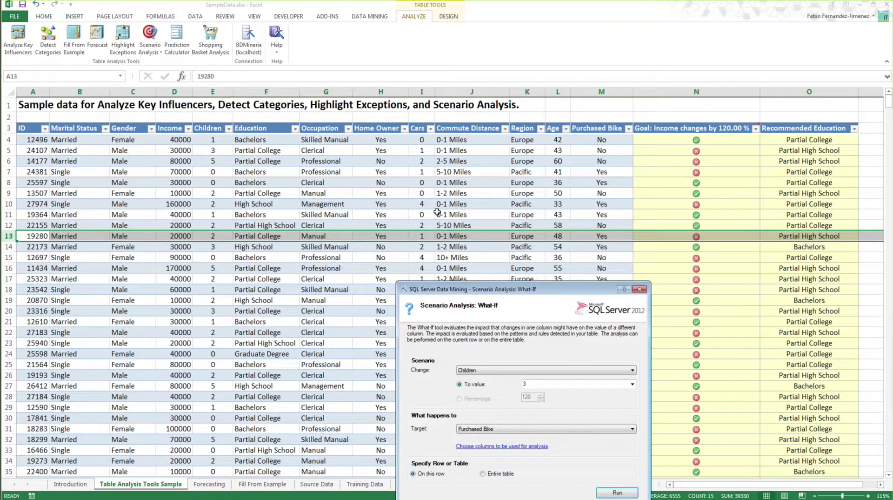
left_click(387, 232)
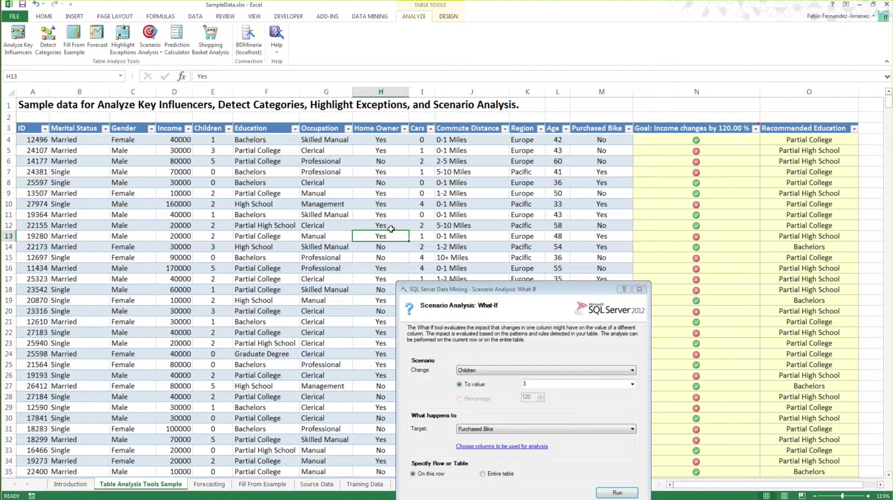
left_click(381, 215)
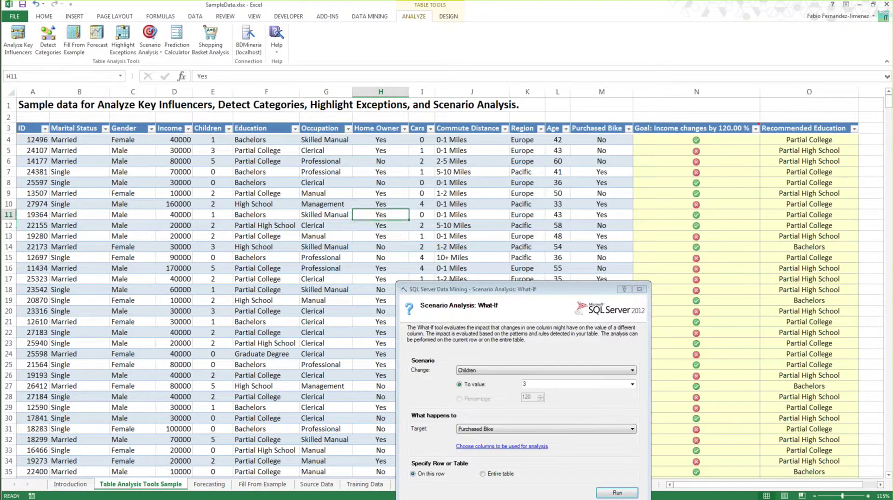
left_click(388, 227)
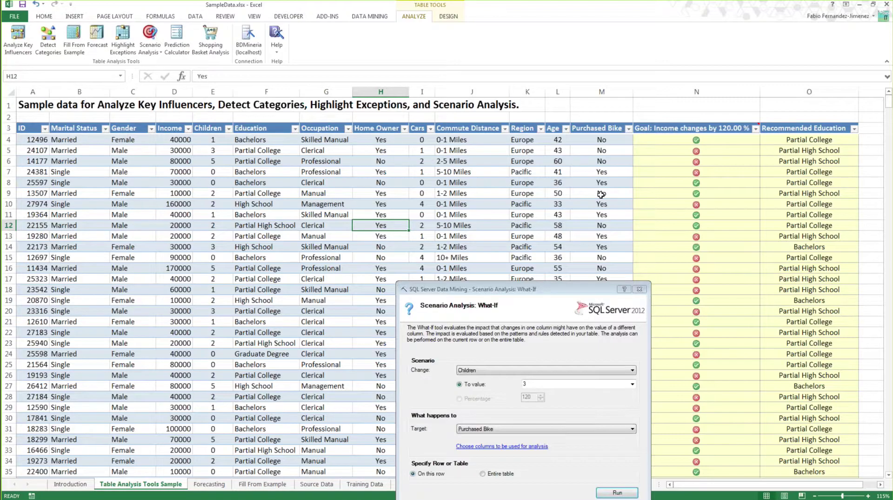
Select the customer in row 4, run the What-If analysis, and check the predicted Purchased Bike value.
left_click(596, 141)
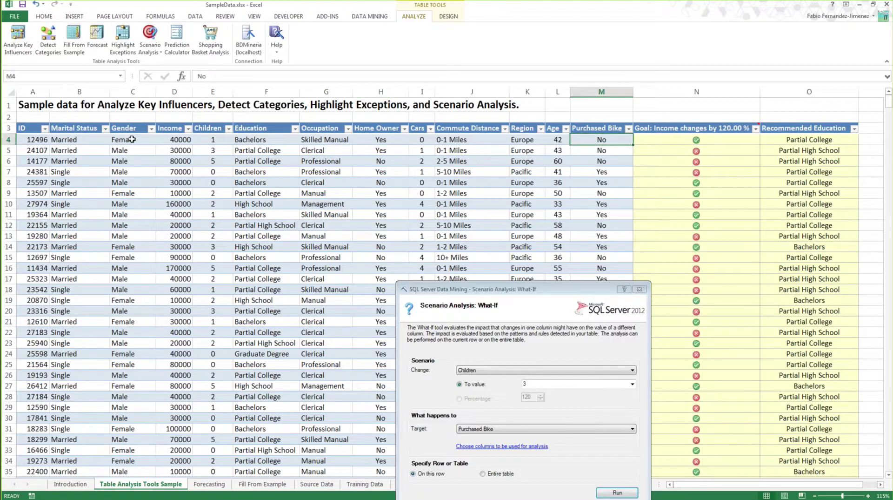
left_click(10, 139)
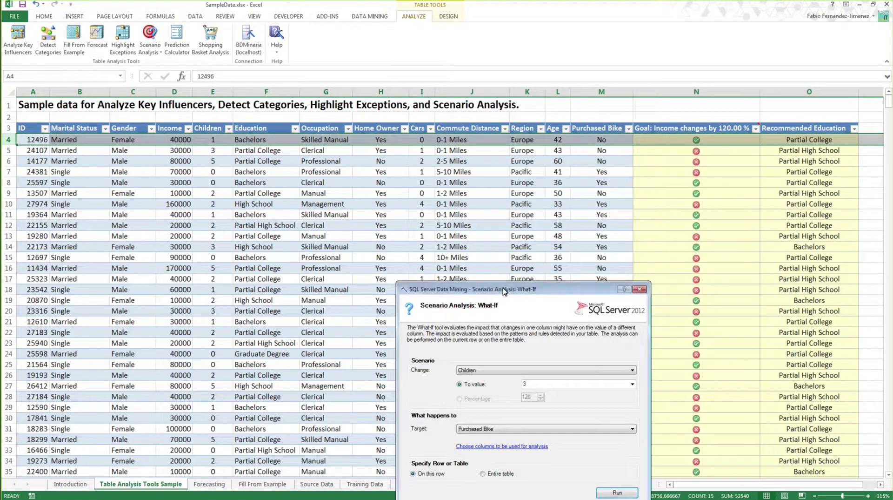
left_click(620, 388)
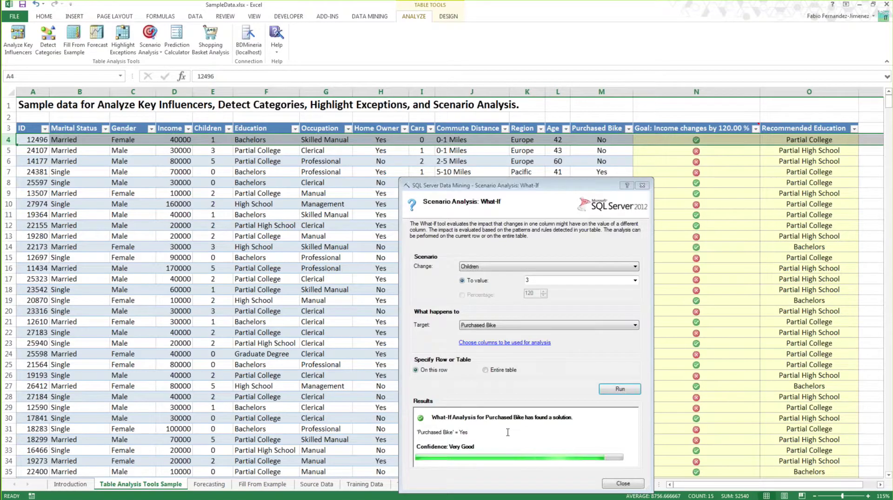
left_click_drag(481, 189, 474, 161)
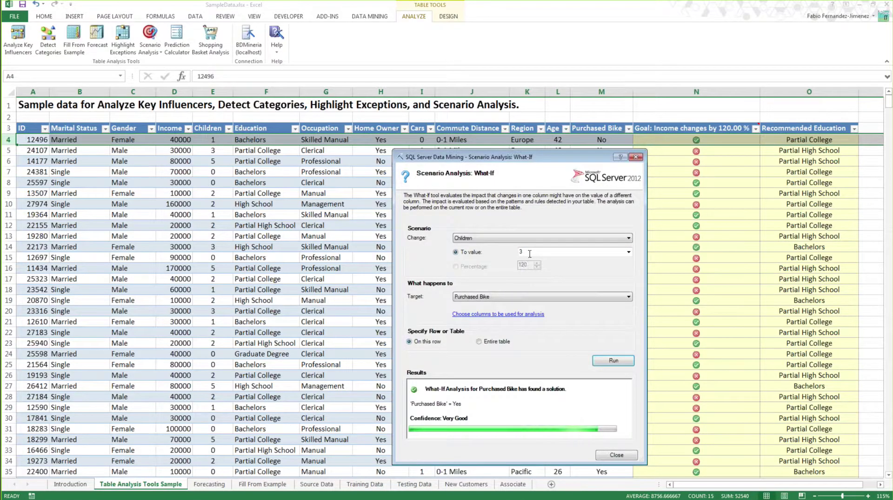
left_click_drag(467, 406, 410, 404)
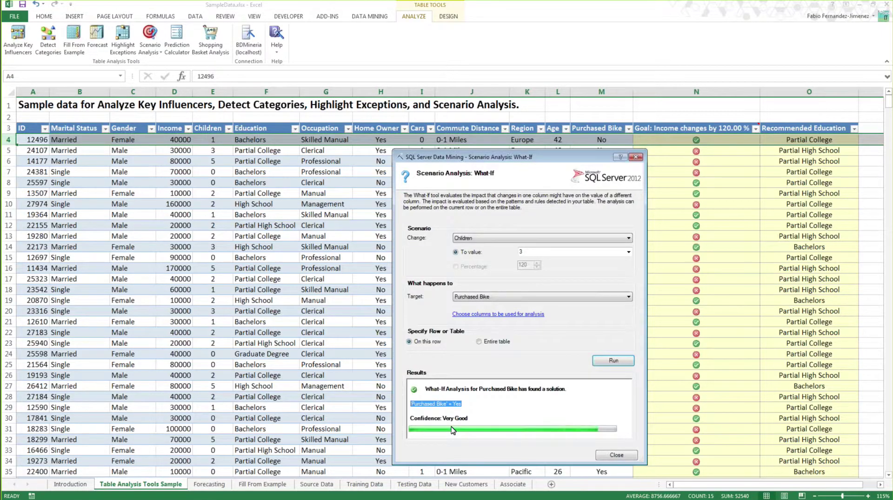
Run the same What-If analysis on the entire table and close the dialog.
left_click(479, 341)
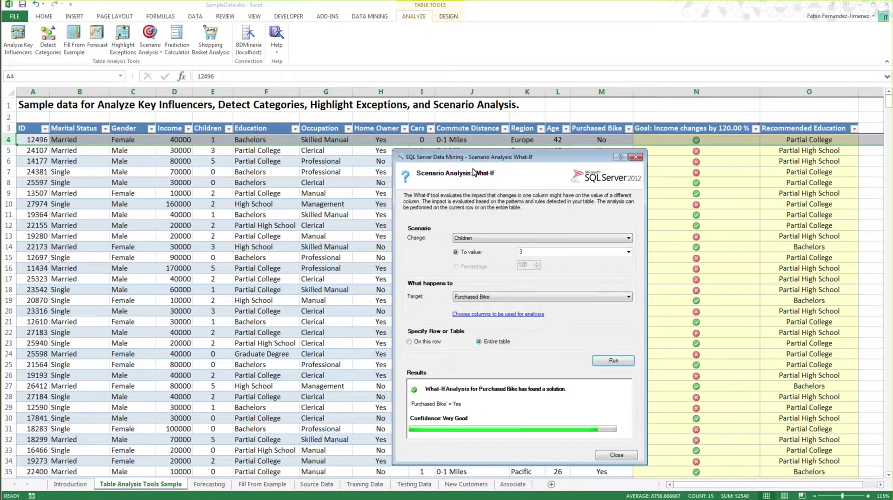
left_click_drag(435, 157, 408, 144)
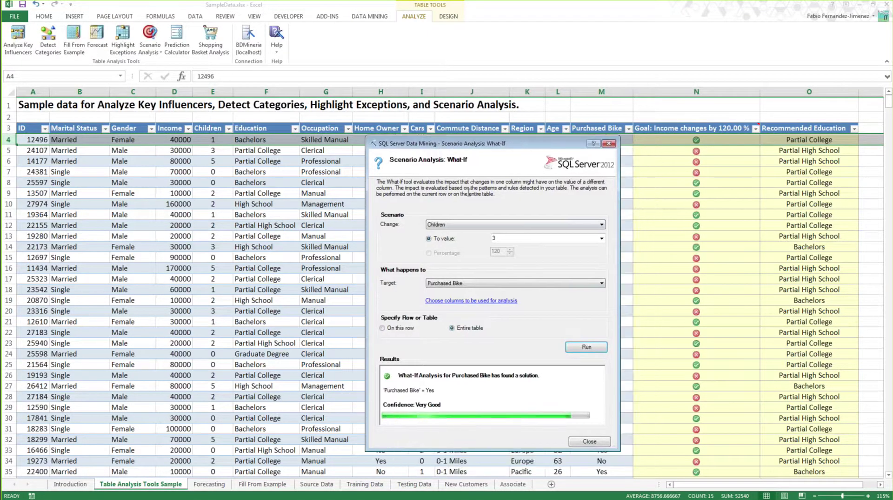
left_click(586, 347)
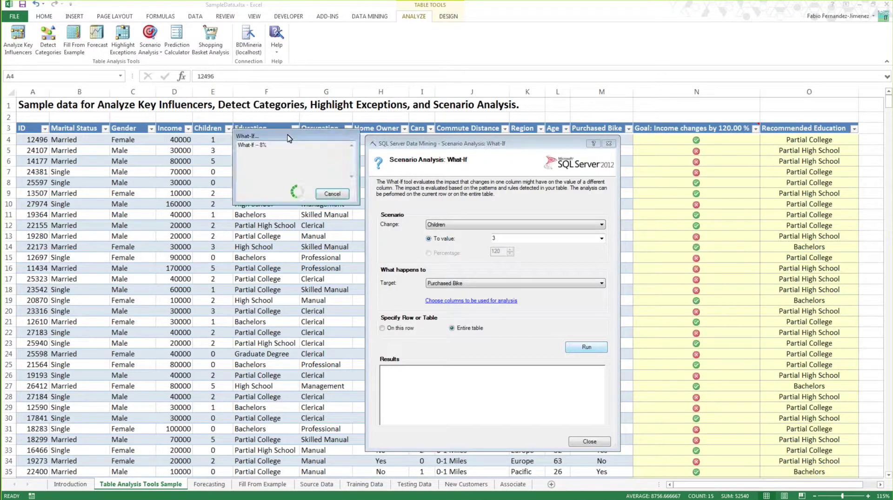
left_click_drag(289, 137, 479, 185)
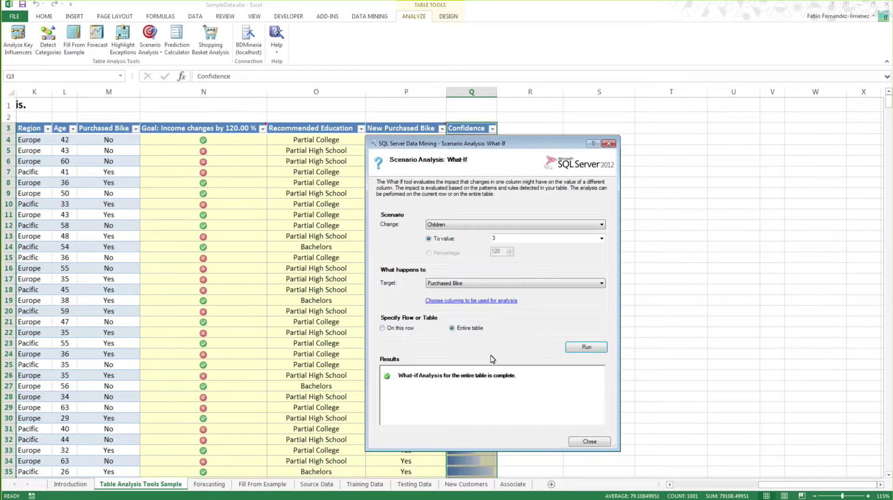
left_click(592, 440)
Widen the Confidence column slightly and compare the New Purchased Bike predictions with the original Purchased Bike data.
left_click(385, 195)
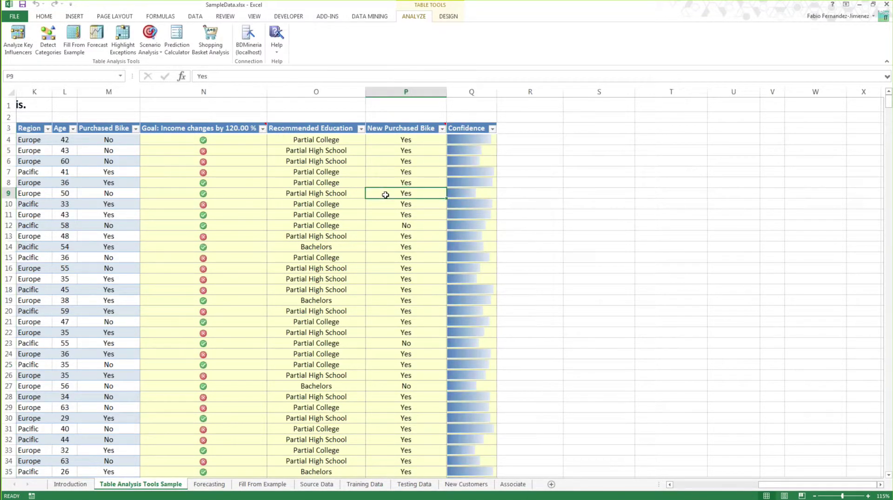
left_click_drag(497, 91, 503, 92)
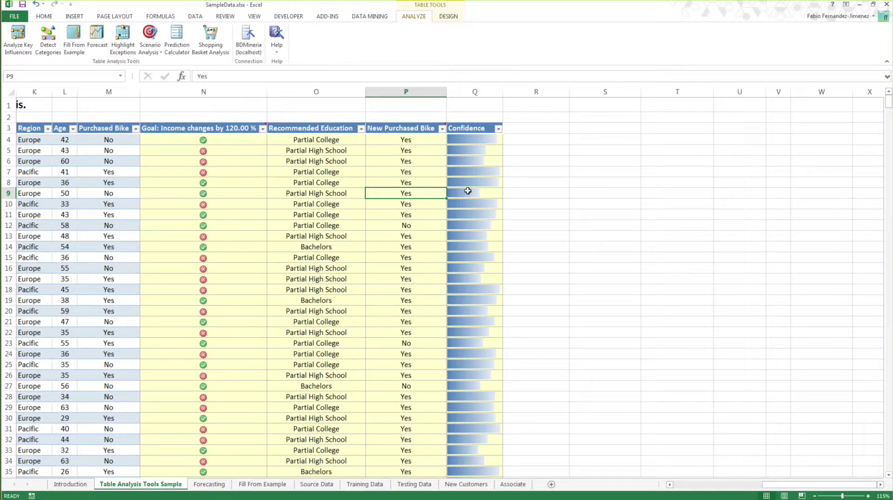
left_click(397, 151)
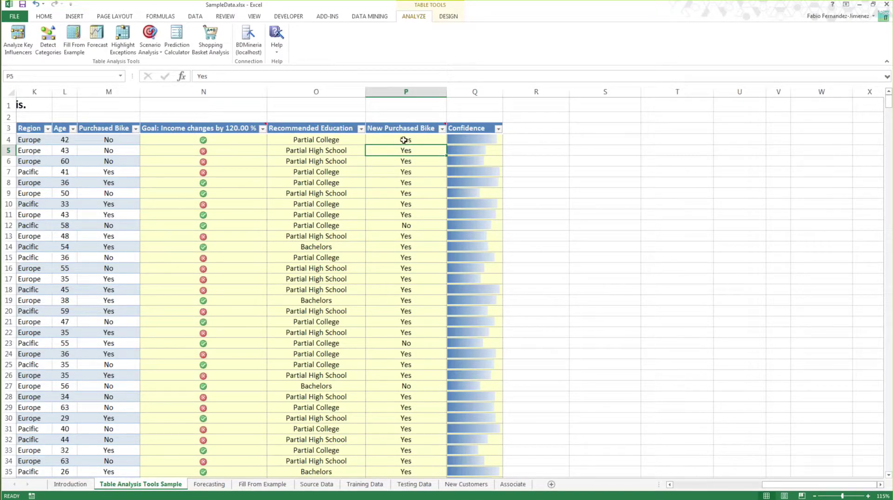
left_click_drag(769, 486, 719, 488)
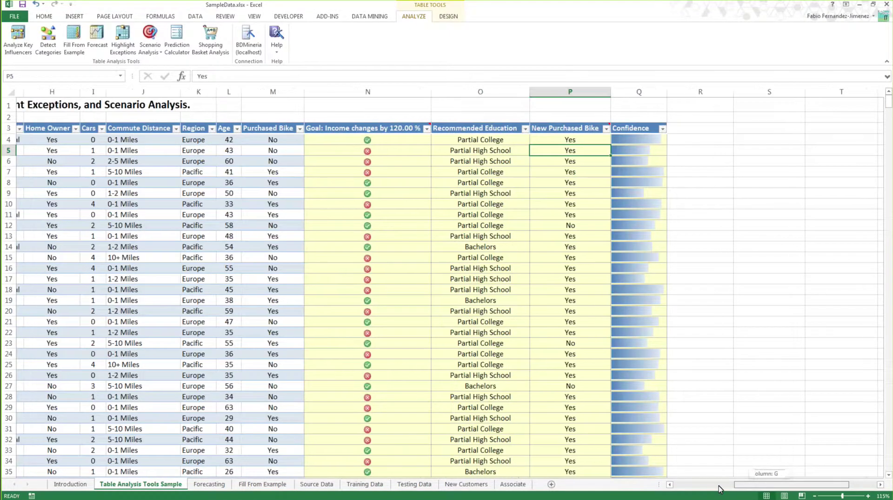
Examine the Children values of the upper customer rows alongside their New Purchased Bike predictions.
left_click(246, 139)
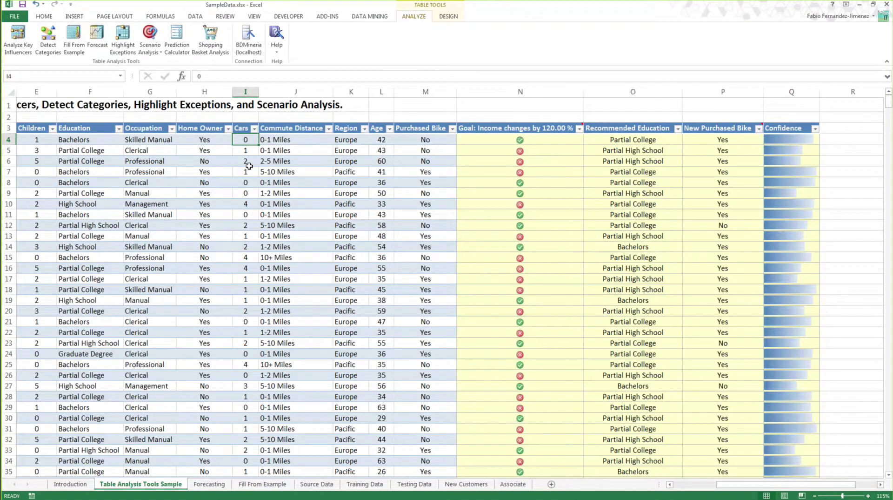
left_click(32, 139)
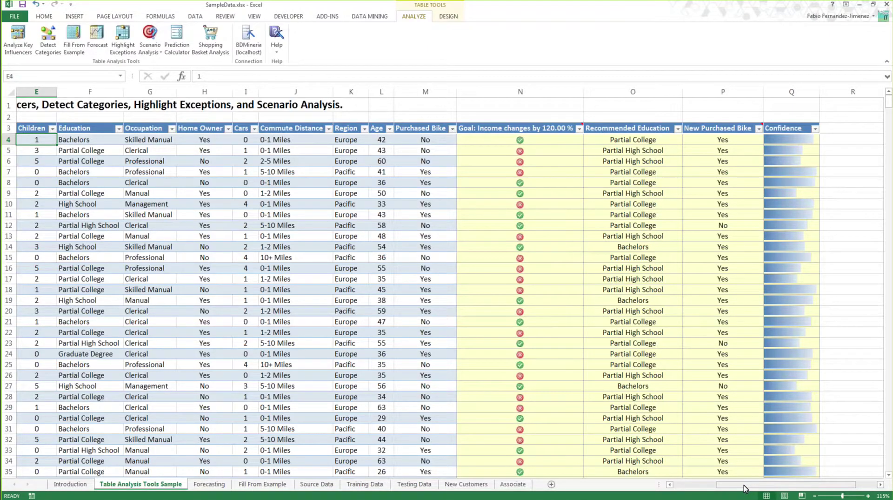
left_click_drag(744, 484, 723, 487)
left_click(115, 180)
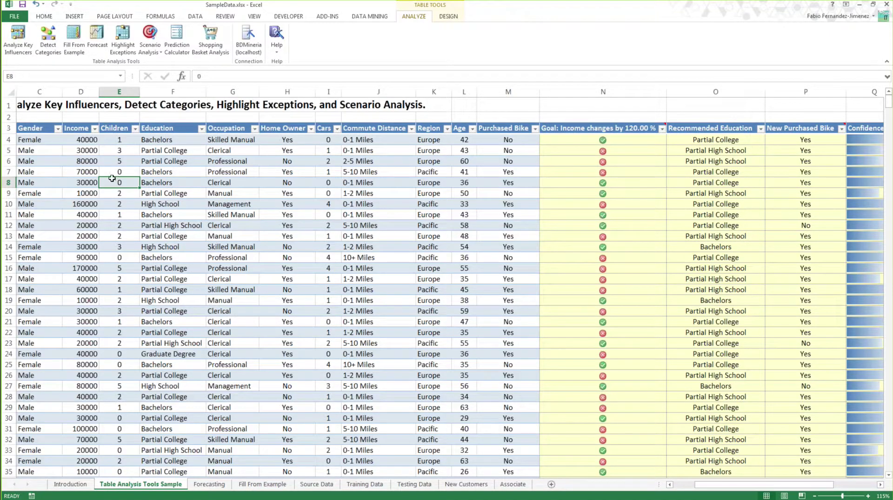
left_click(116, 139)
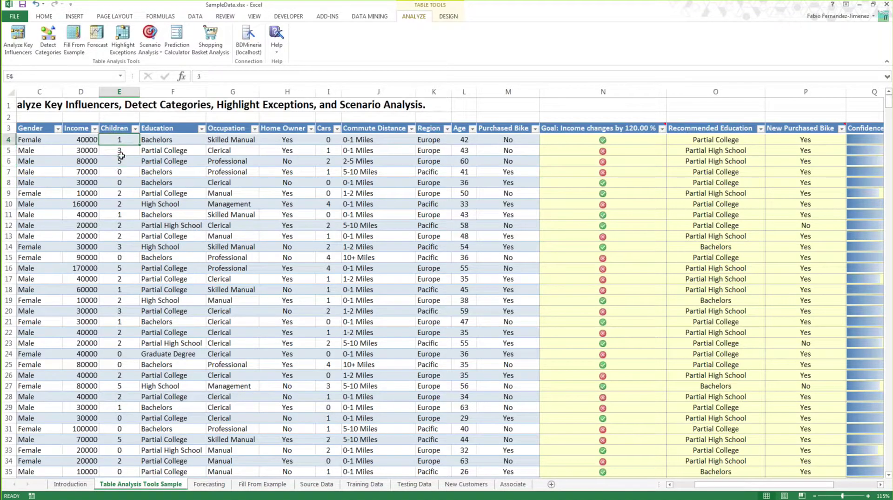
left_click(117, 148)
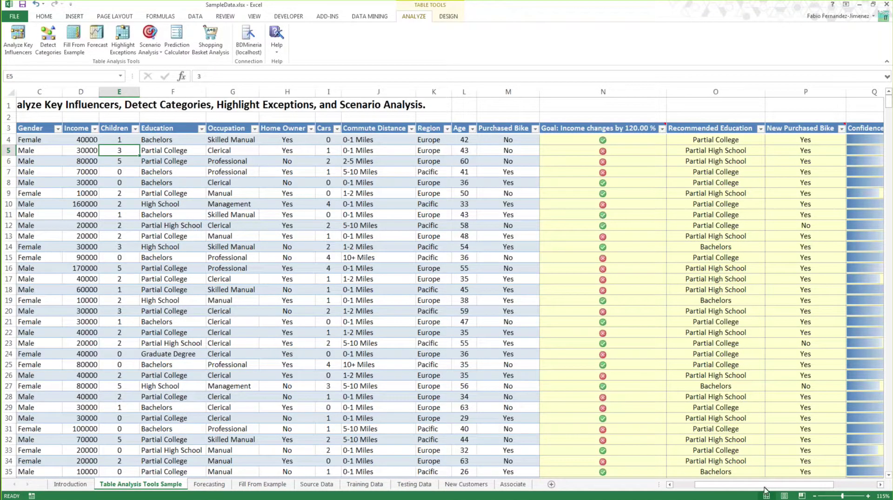
left_click_drag(763, 482, 712, 488)
left_click_drag(266, 91, 625, 91)
right_click(625, 91)
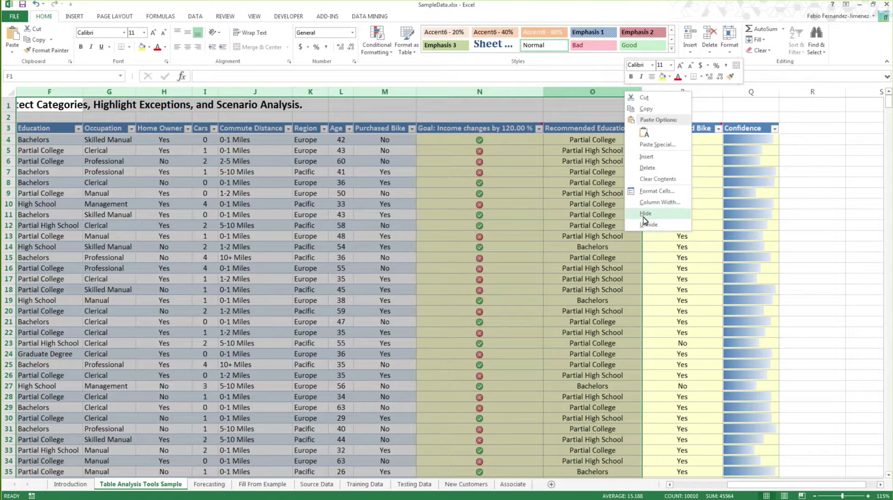
left_click(644, 215)
left_click_drag(752, 484, 675, 493)
left_click_drag(223, 92, 245, 93)
right_click(245, 93)
left_click(279, 228)
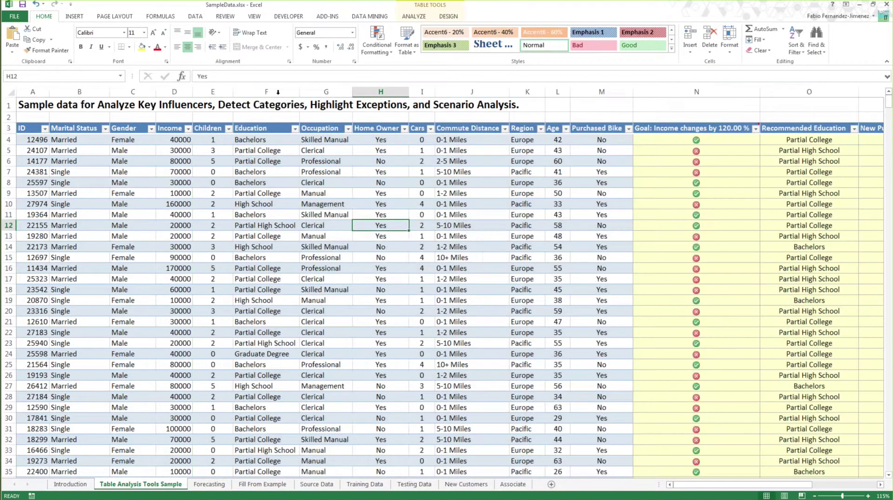
Hide the columns from Education through Age, plus the Goal and Recommended Education columns.
left_click_drag(266, 92, 558, 91)
right_click(557, 91)
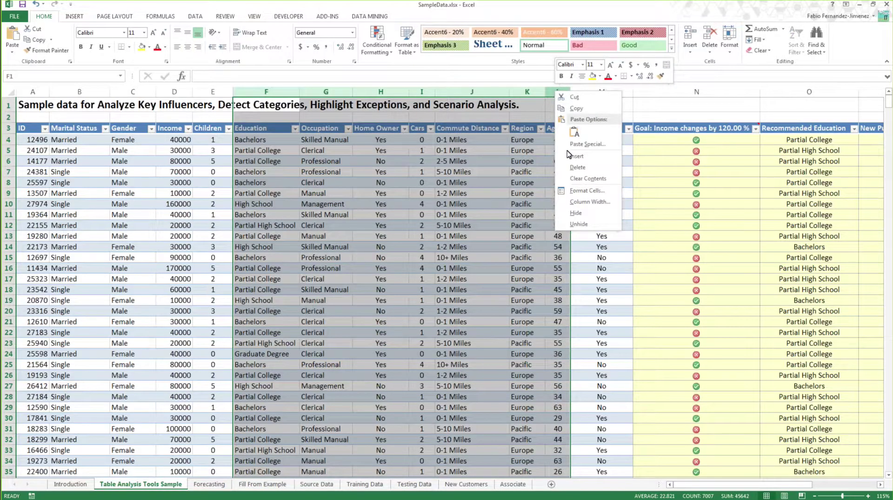
left_click(583, 217)
left_click_drag(353, 92, 465, 92)
right_click(447, 93)
left_click(471, 215)
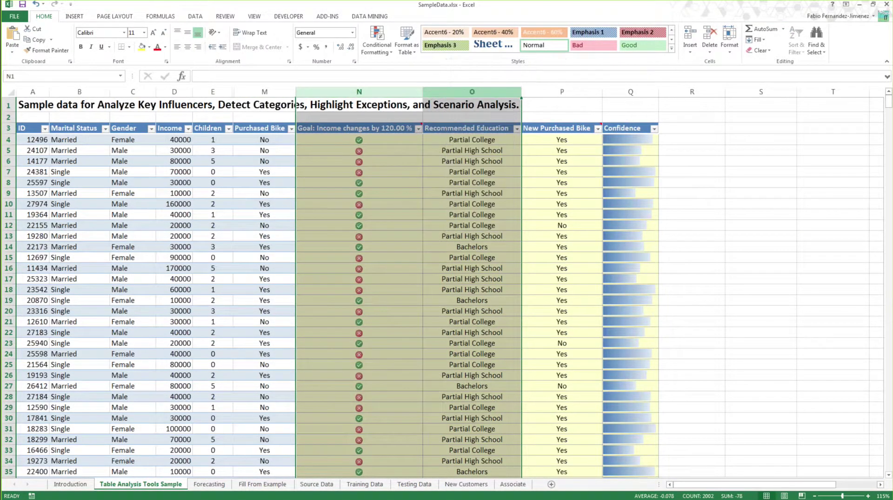
Compare Children, Purchased Bike and New Purchased Bike for the first customers in the condensed table.
left_click(333, 182)
left_click(254, 150)
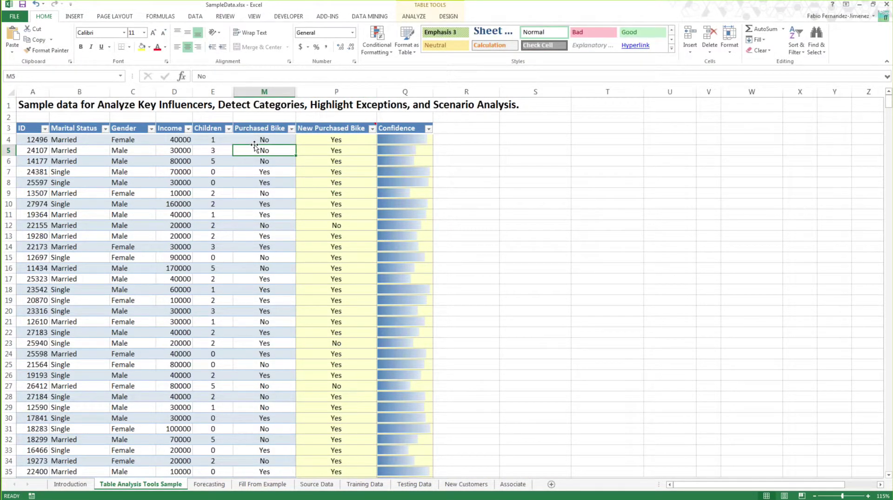
left_click(342, 140)
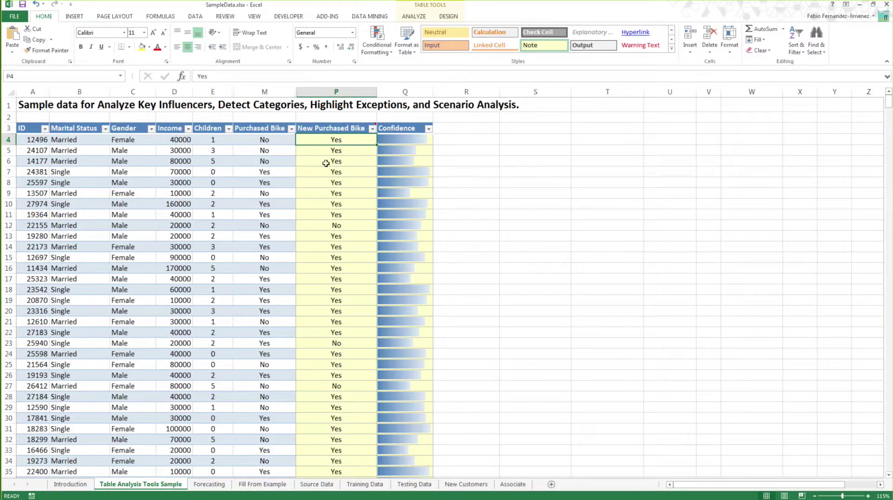
left_click(196, 145)
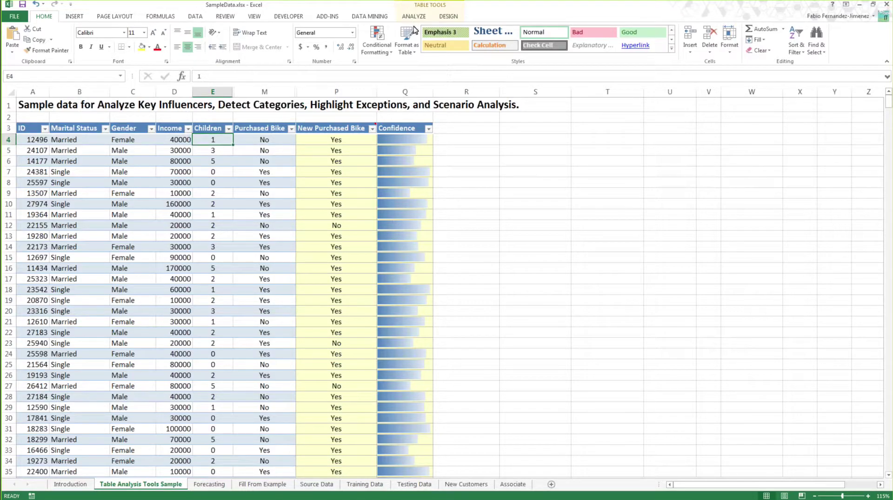
left_click(456, 185)
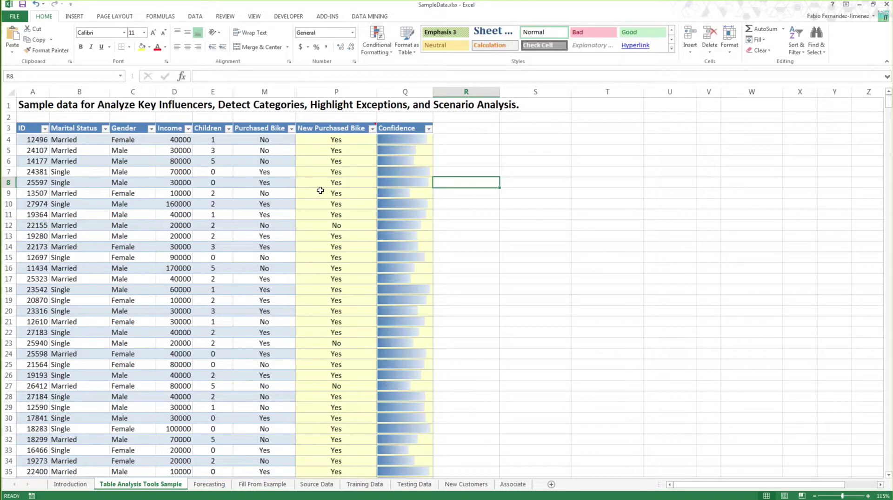
Examine the predictions in the last customer rows of the table and return to the first rows.
left_click(172, 205)
key("Left")
key("Left")
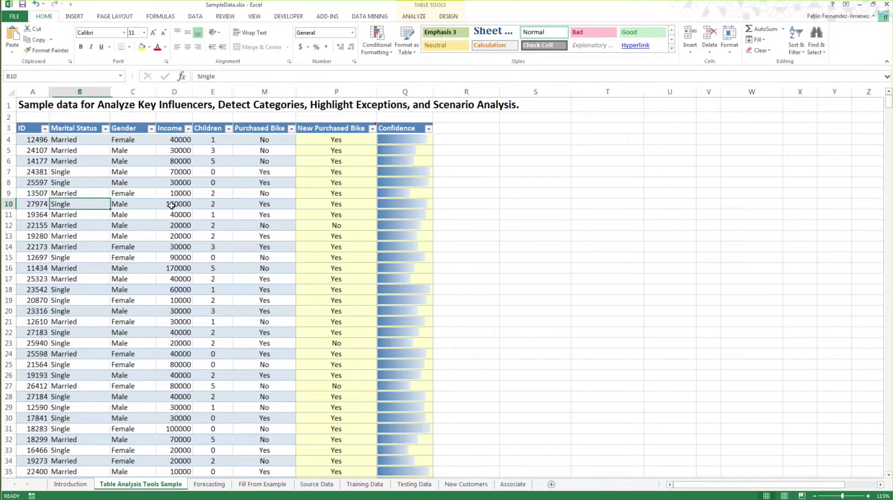
key("Left")
key("ctrl+Down")
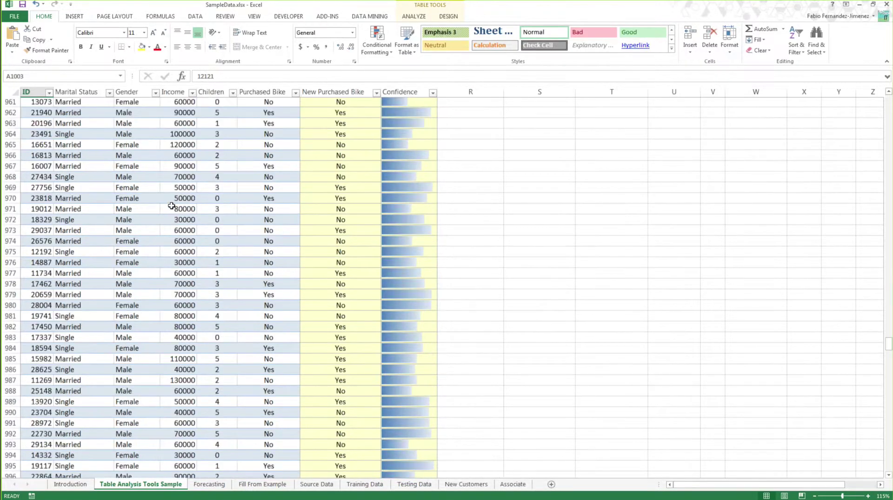
key("Up")
key("Up")
key("Up")
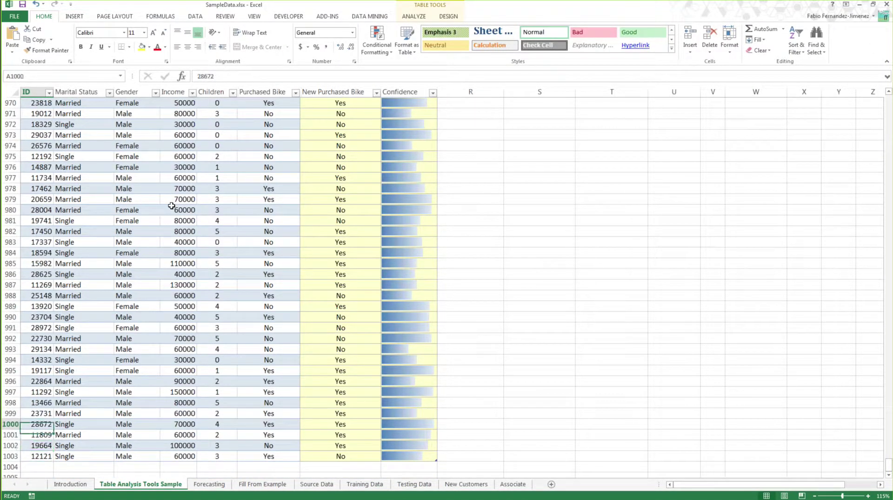
key("ctrl+Up")
key("Down")
key("Down")
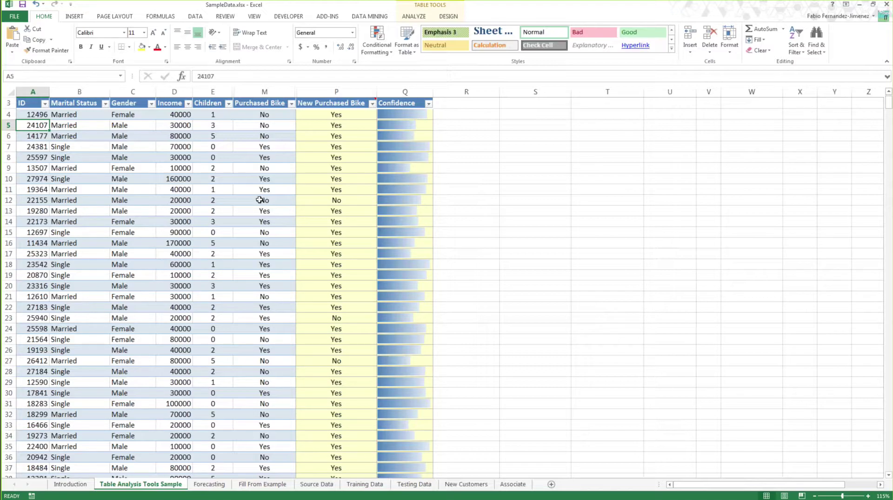
Unhide the Goal and Recommended Education columns between Purchased Bike and New Purchased Bike.
left_click(407, 18)
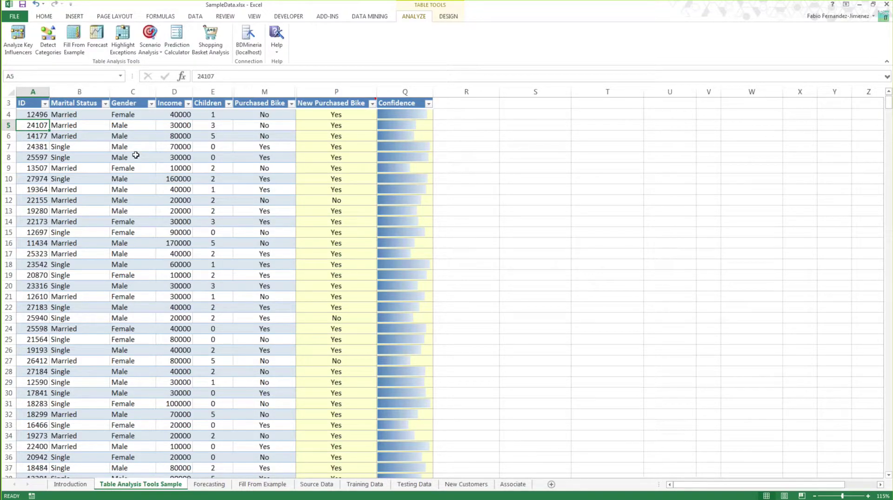
left_click(205, 168)
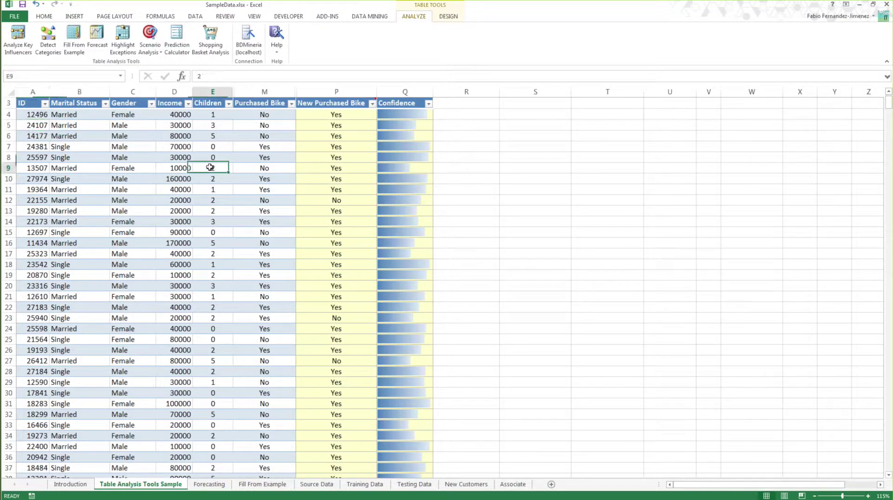
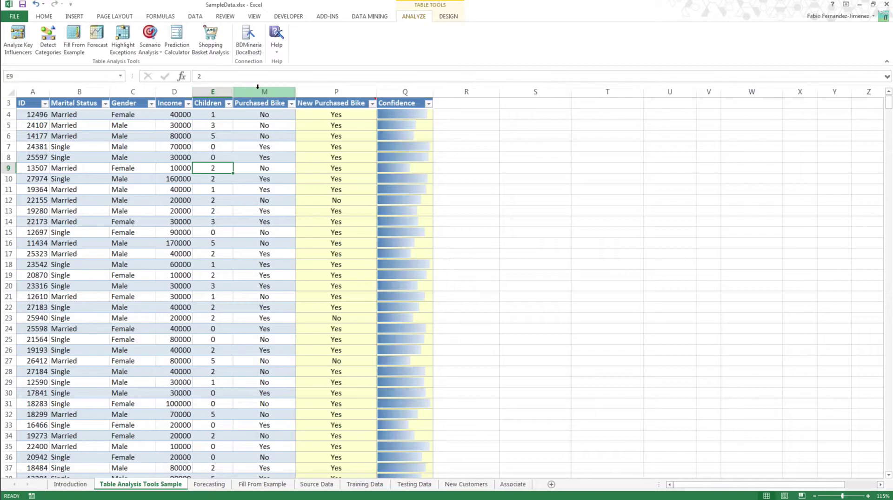
left_click_drag(260, 87, 300, 89)
right_click(300, 88)
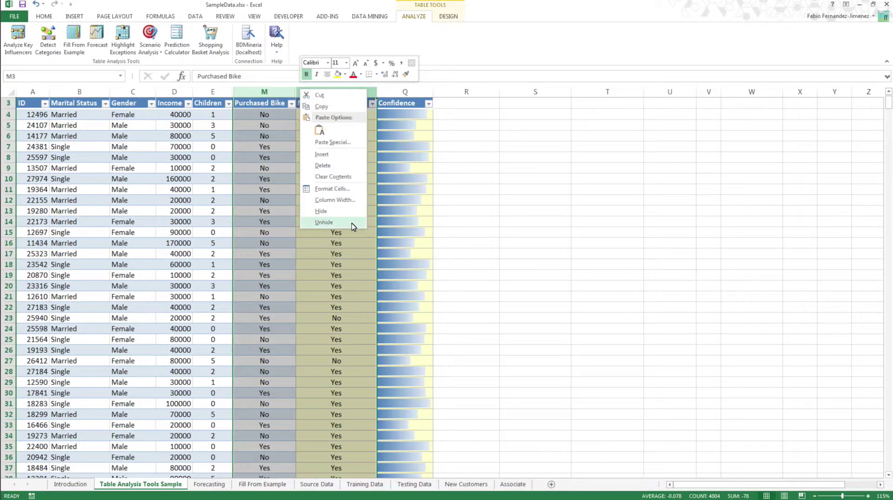
left_click(353, 224)
left_click(145, 211)
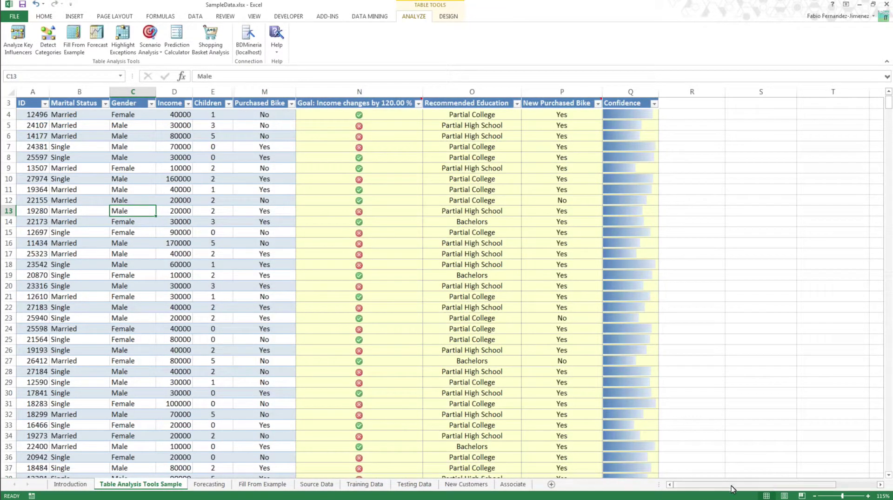
left_click(187, 191)
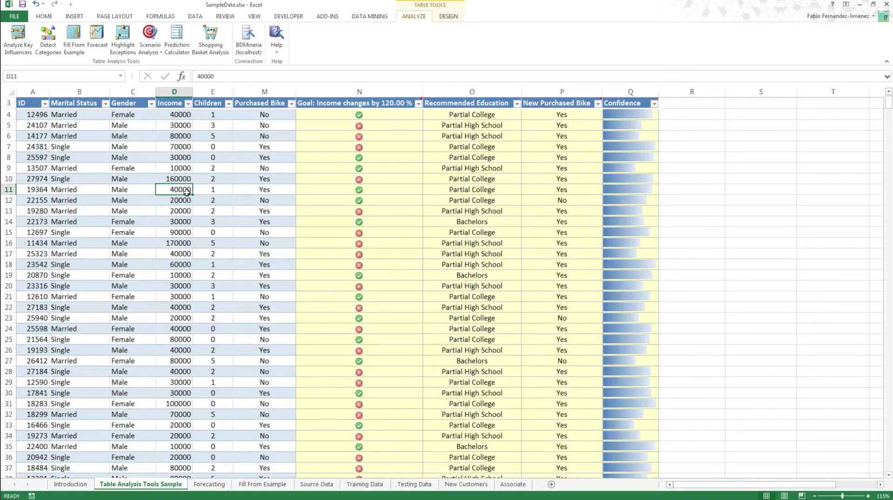
Unhide the columns between Children and Purchased Bike and select a cell inside the table.
left_click(213, 91)
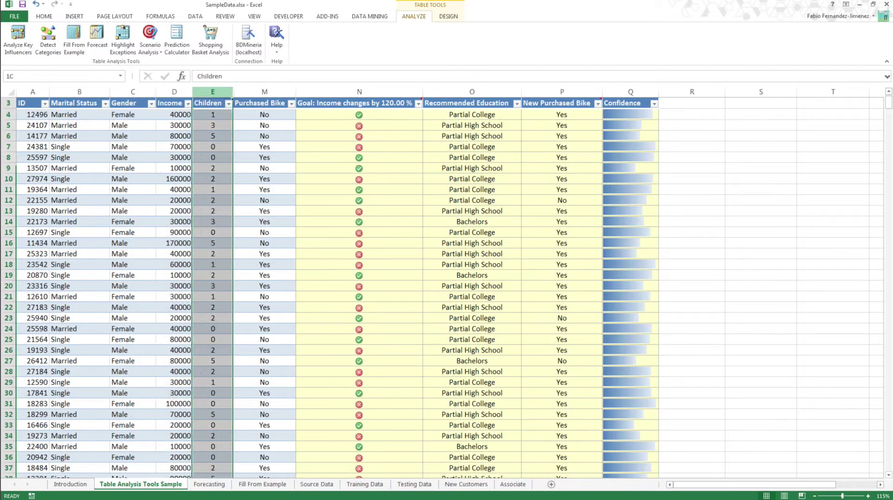
left_click(264, 92, "shift")
right_click(245, 90)
left_click(289, 223)
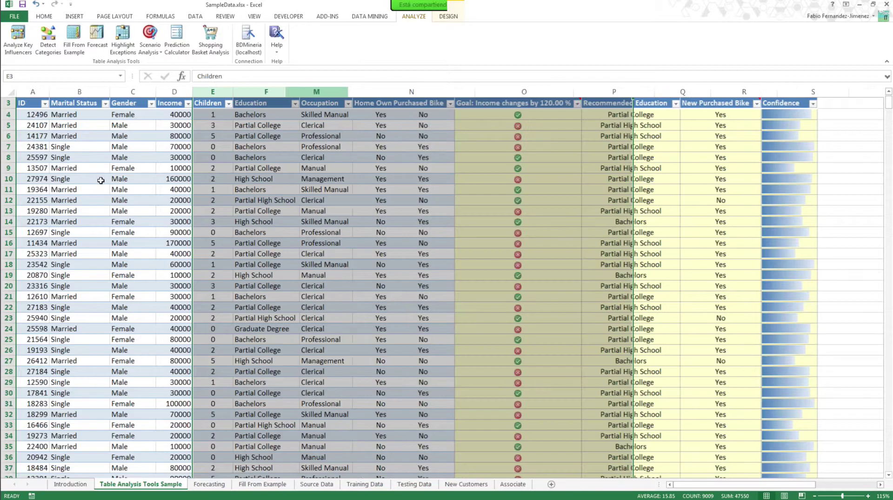
left_click(100, 180)
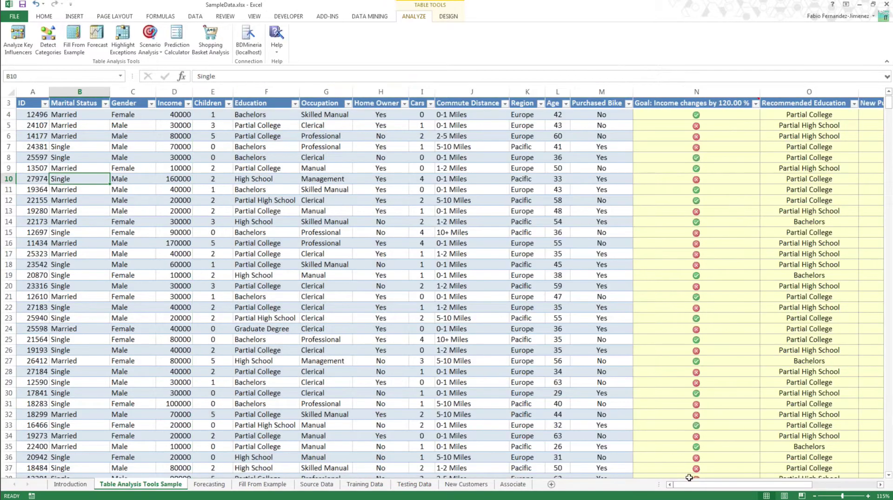
left_click(180, 252)
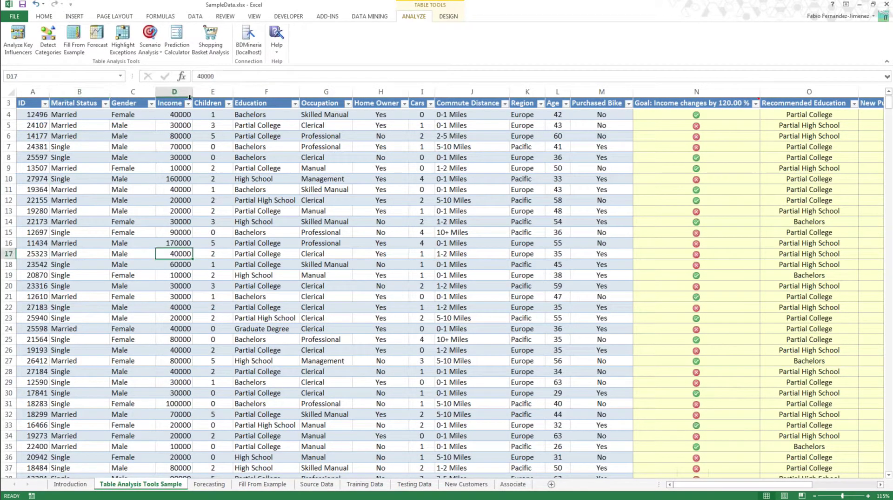
Start the Prediction Calculator with Purchased Bike as the target column and exactly Yes as the target value.
left_click(181, 52)
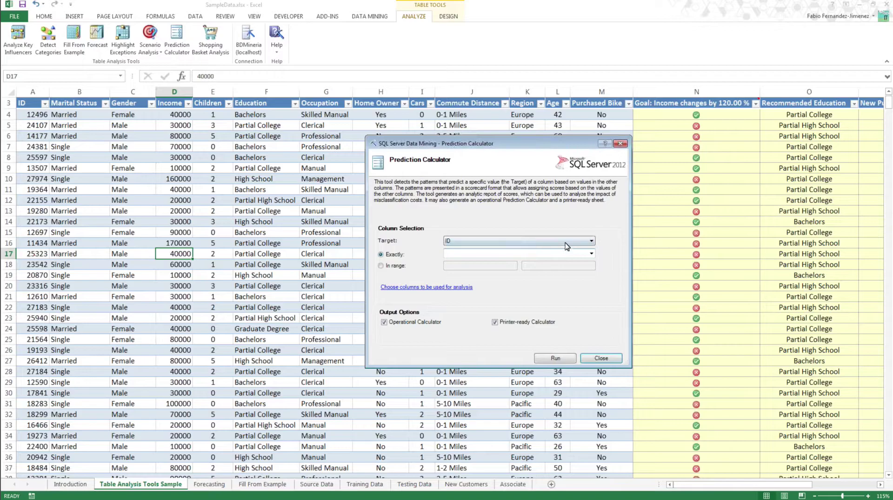
left_click(566, 242)
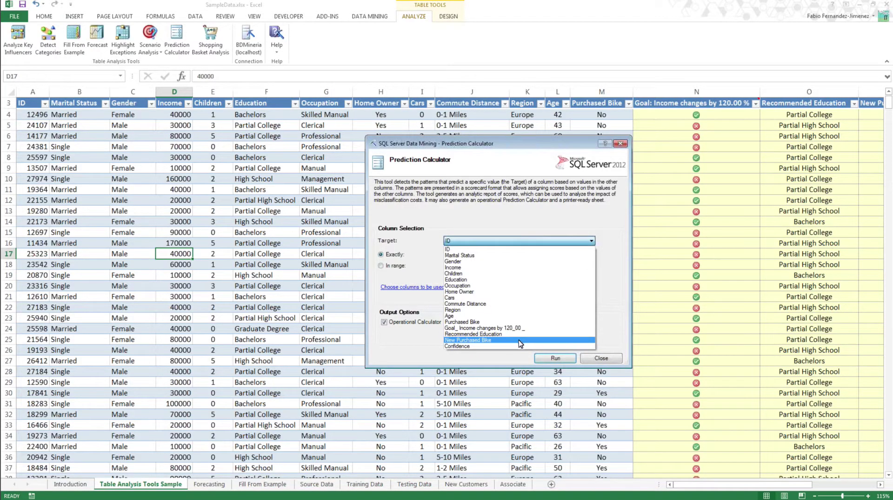
left_click(512, 321)
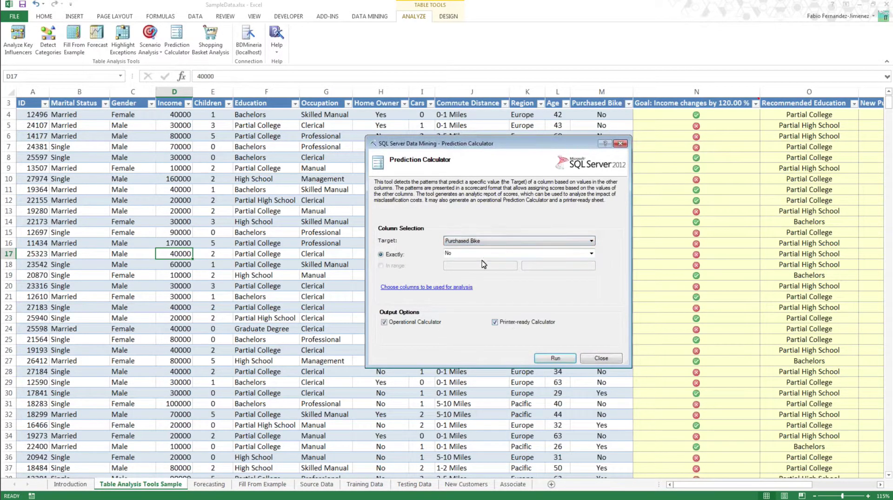
left_click(591, 253)
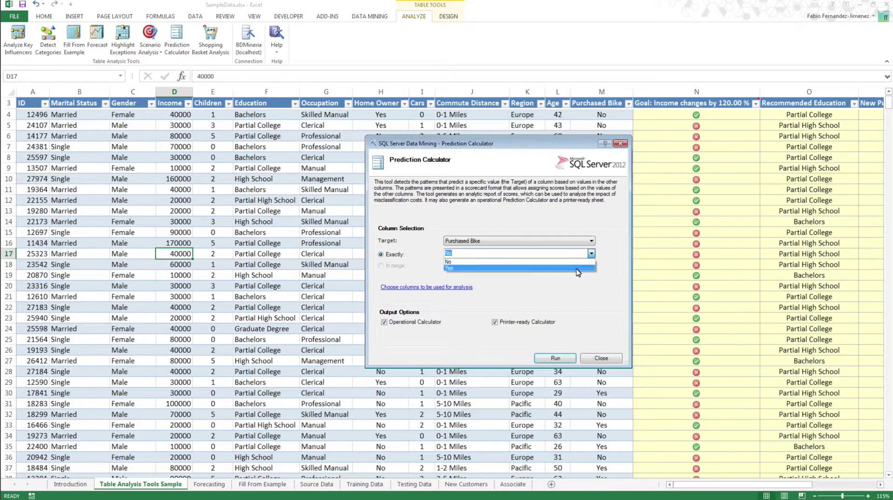
left_click(576, 268)
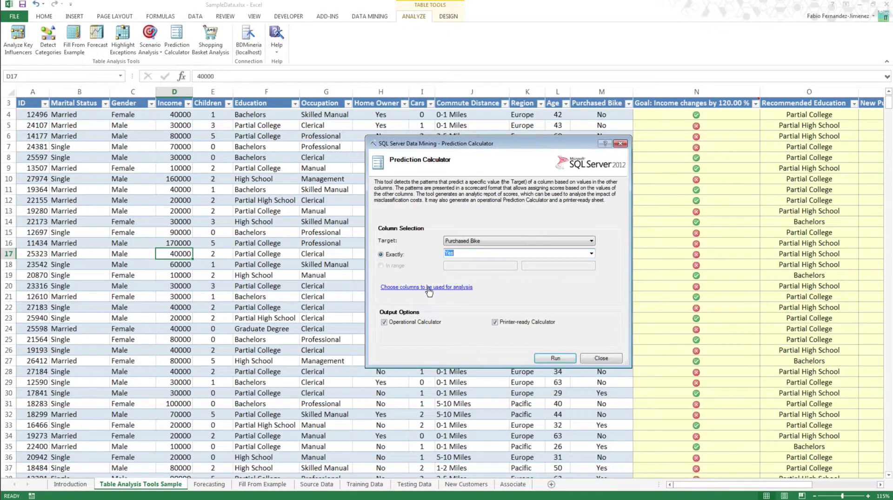
Exclude the Goal, Recommended Education, New Purchased Bike and Confidence columns from the analysis and run the Prediction Calculator.
left_click(459, 287)
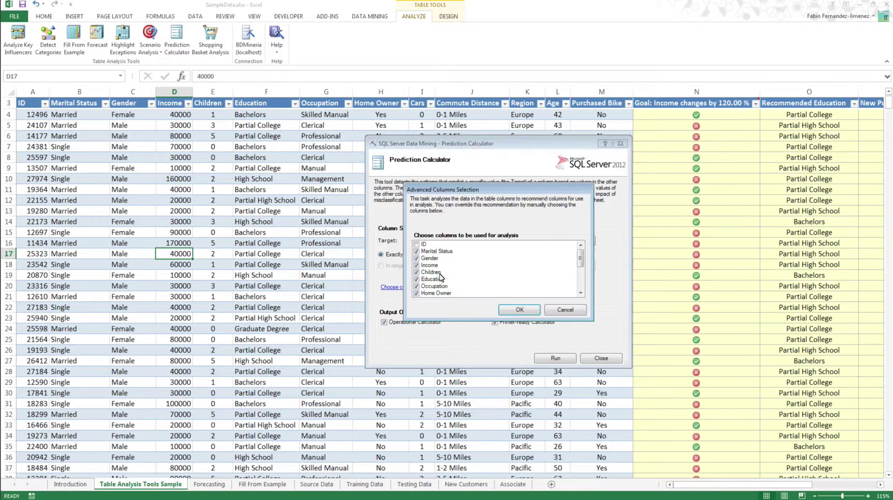
left_click_drag(580, 257, 581, 291)
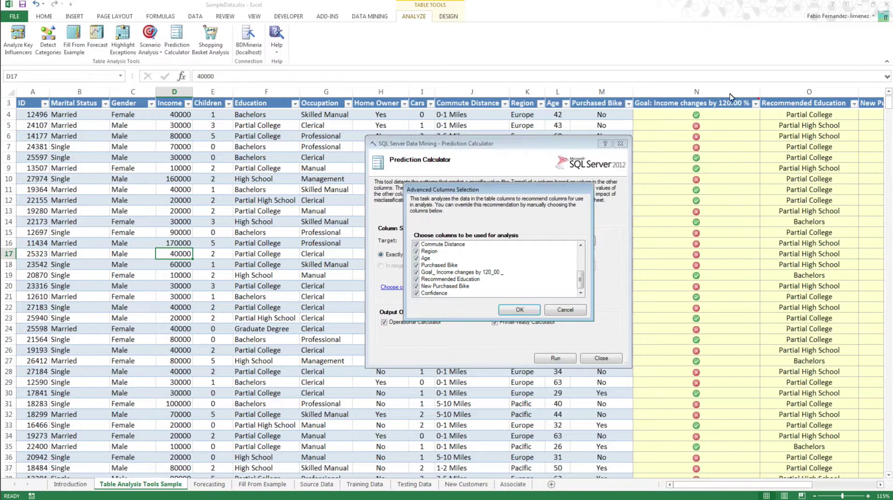
left_click(417, 271)
left_click(416, 278)
left_click(417, 286)
left_click(418, 293)
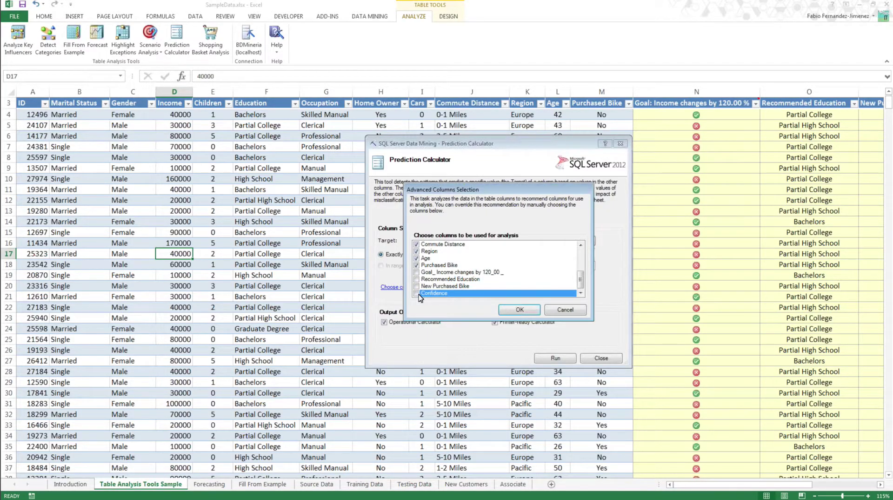
left_click_drag(581, 279, 579, 254)
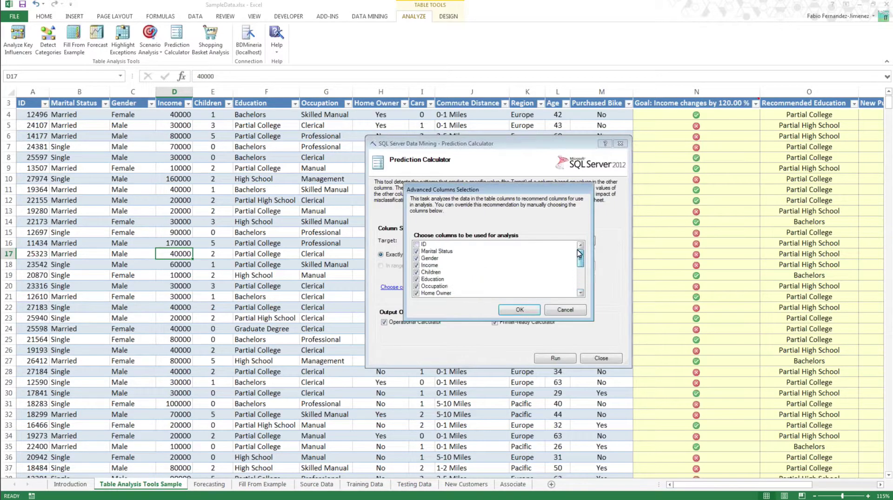
left_click(526, 306)
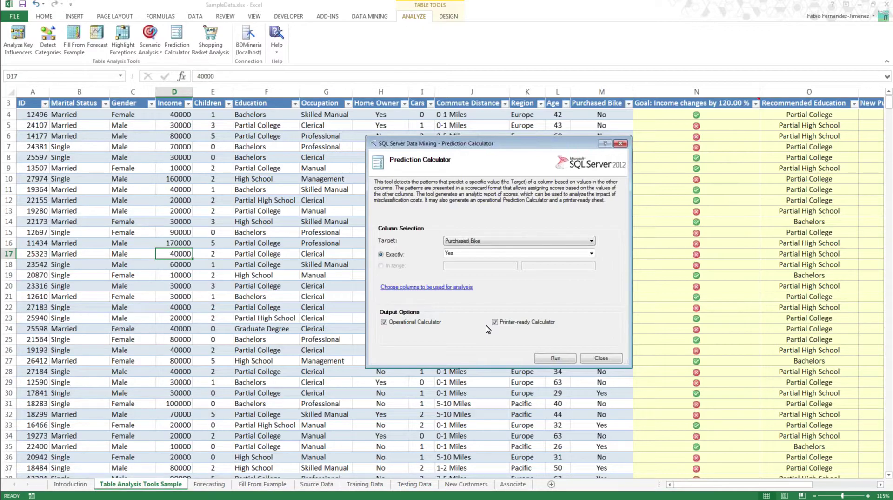
left_click(557, 358)
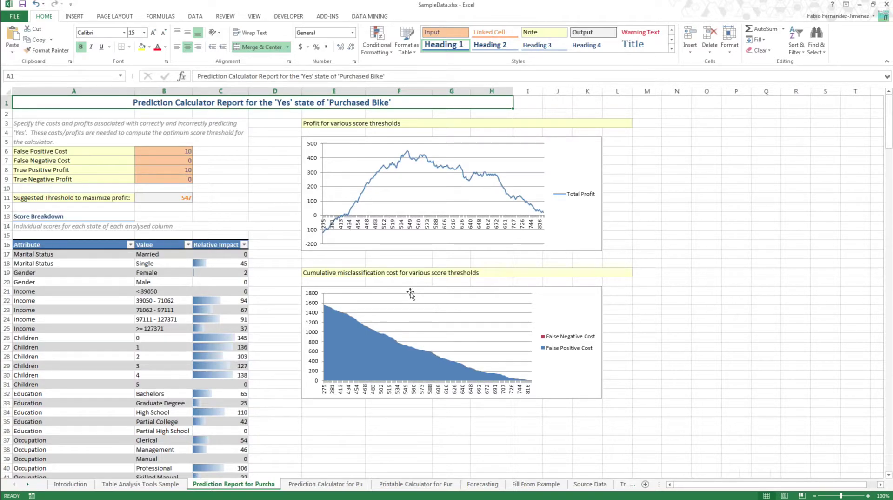
Look through the prediction report down to the end of the score breakdown and return to its beginning.
scroll(410, 293, "up", 1)
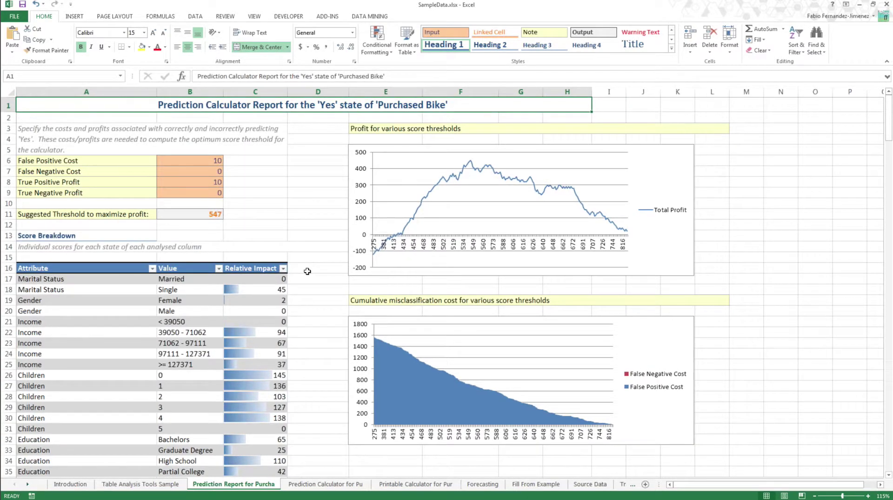
scroll(307, 271, "down", 14)
scroll(308, 271, "up", 5)
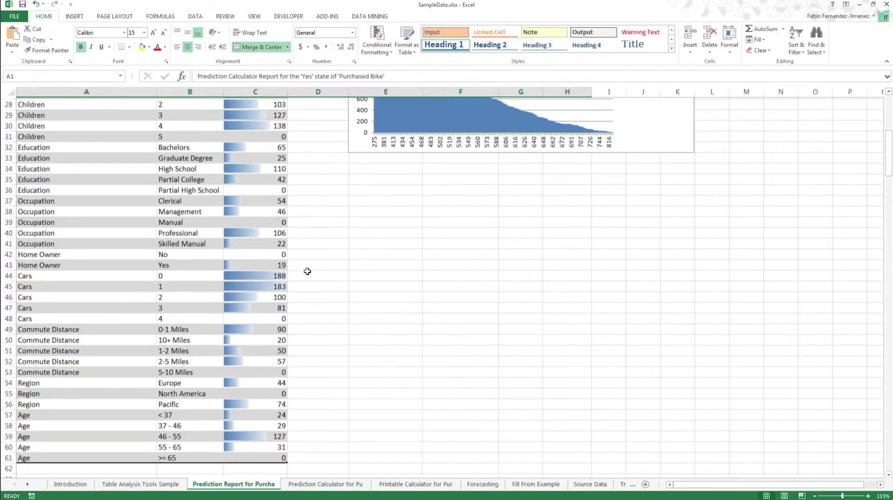
scroll(307, 271, "up", 9)
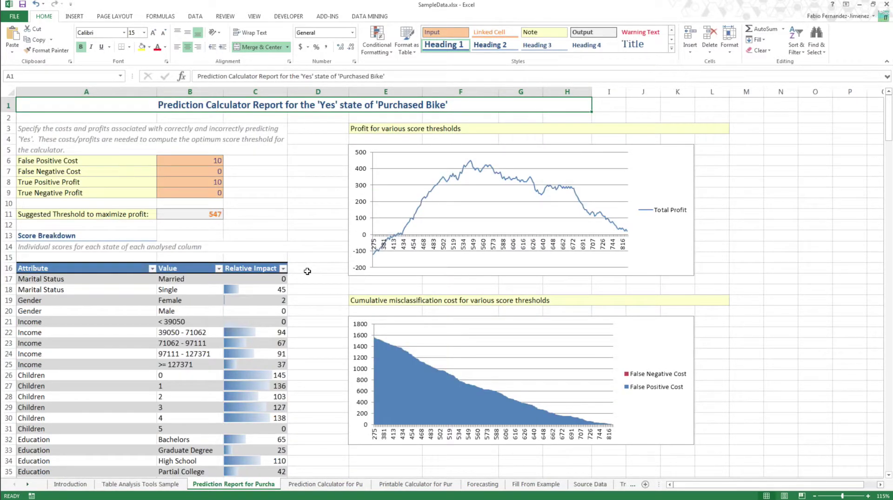
View the generated Prediction Calculator and Printable Calculator sheets, and return to the Prediction Report sheet.
left_click(480, 486)
left_click(320, 484)
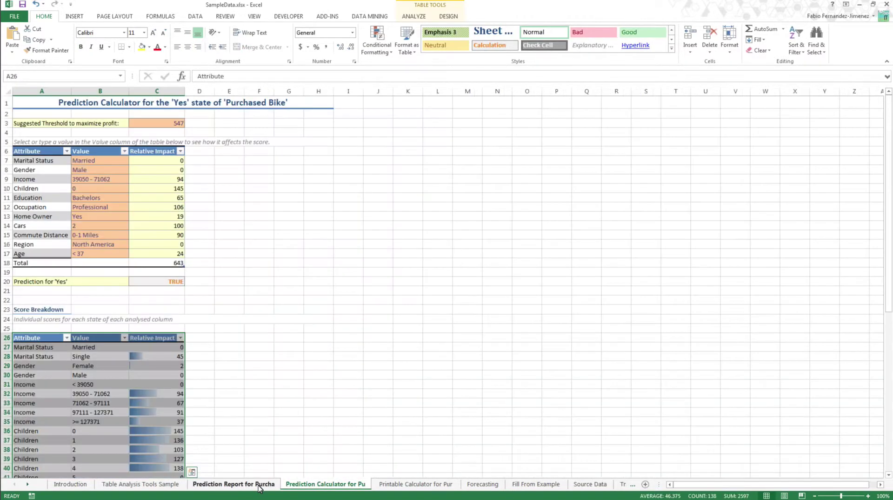
left_click(259, 485)
left_click(326, 484)
left_click(416, 484)
left_click(345, 485)
left_click(234, 484)
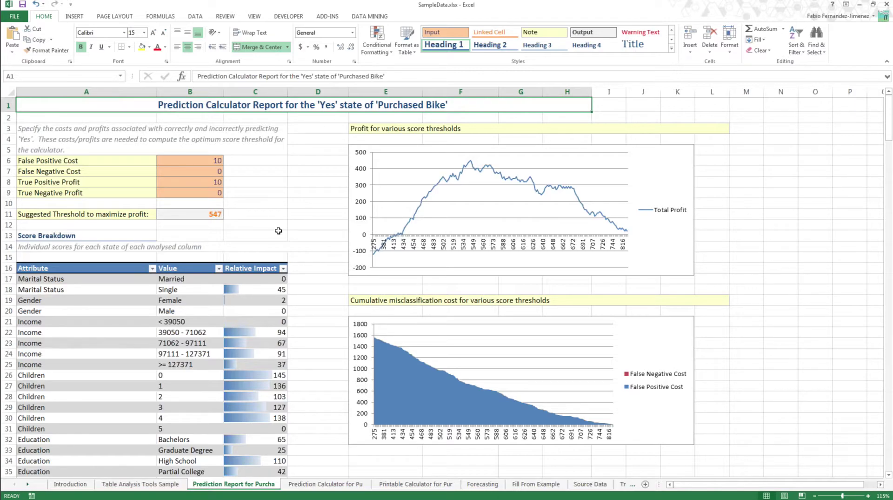
Examine the False Positive Cost setting and the Marital Status, Gender and Income entries of the score breakdown.
left_click(210, 162)
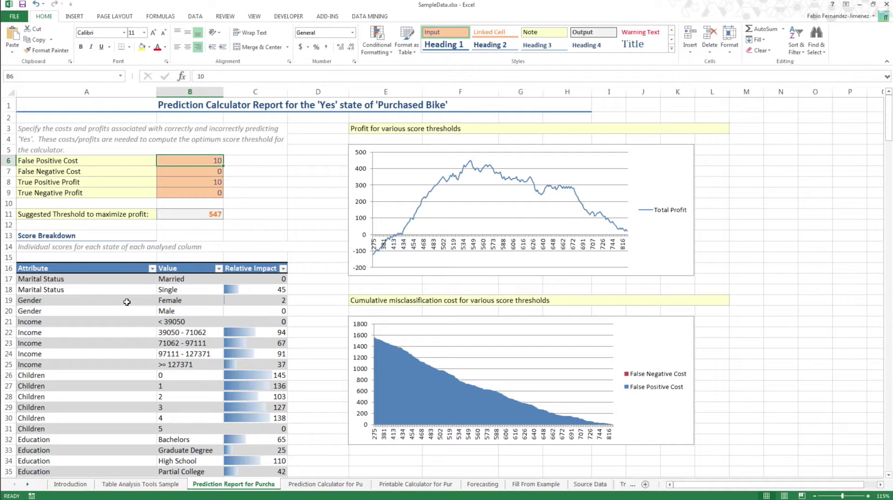
left_click(119, 287)
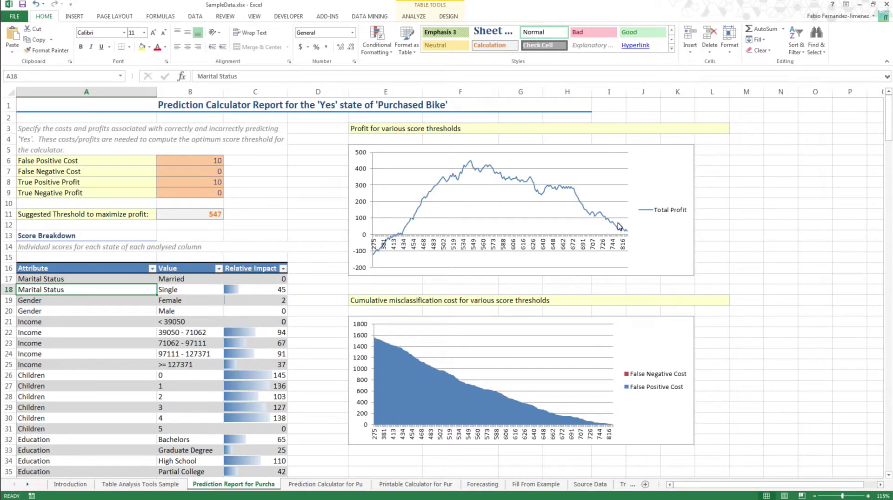
left_click(122, 330)
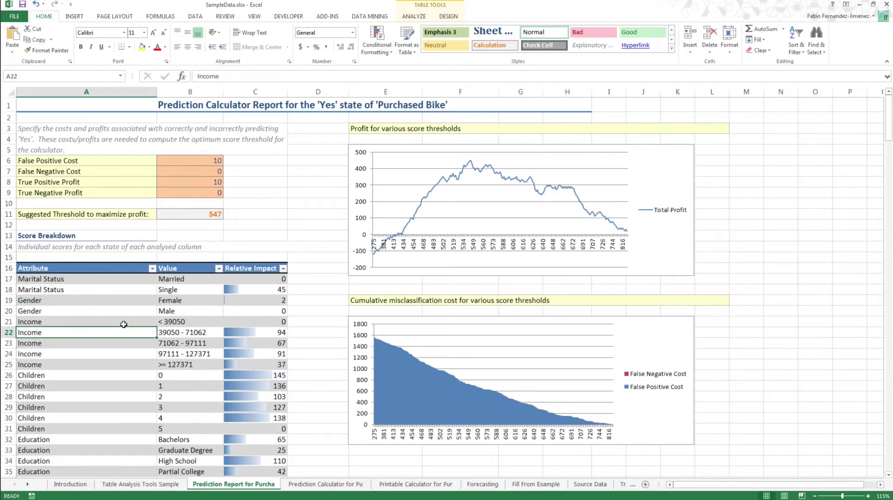
scroll(123, 276, "down", 1)
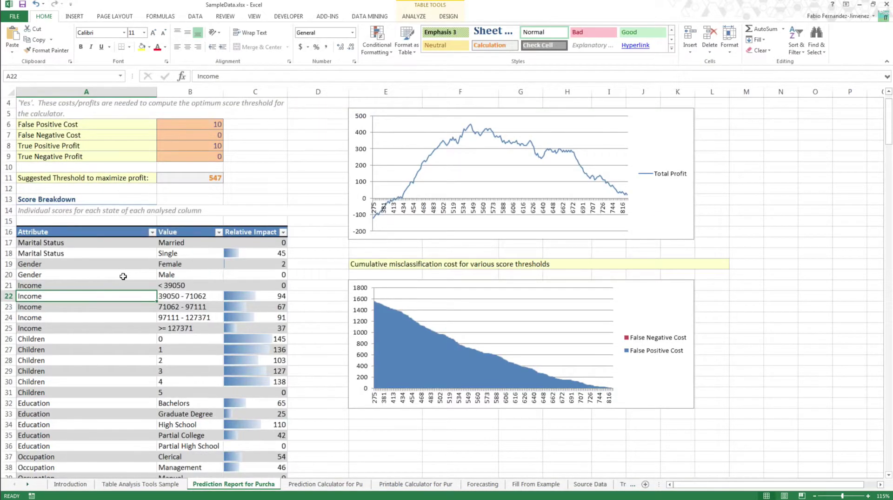
scroll(123, 275, "down", 4)
scroll(123, 275, "up", 1)
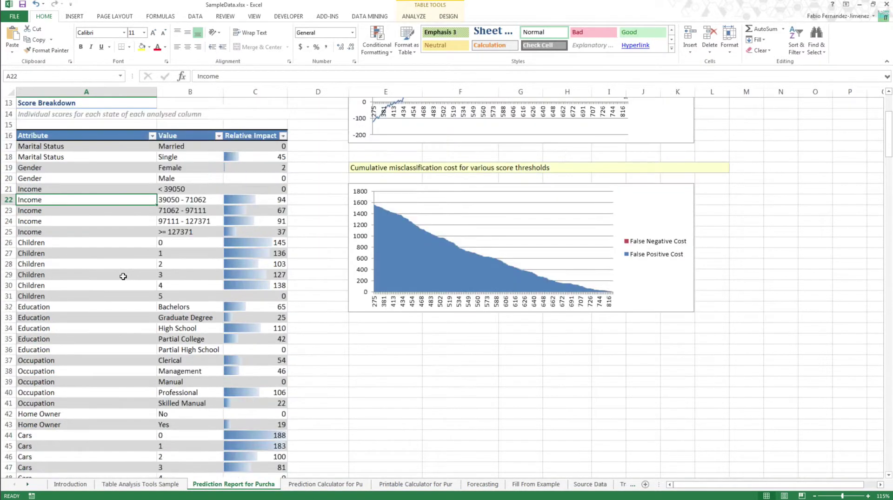
scroll(123, 276, "up", 3)
left_click(113, 263)
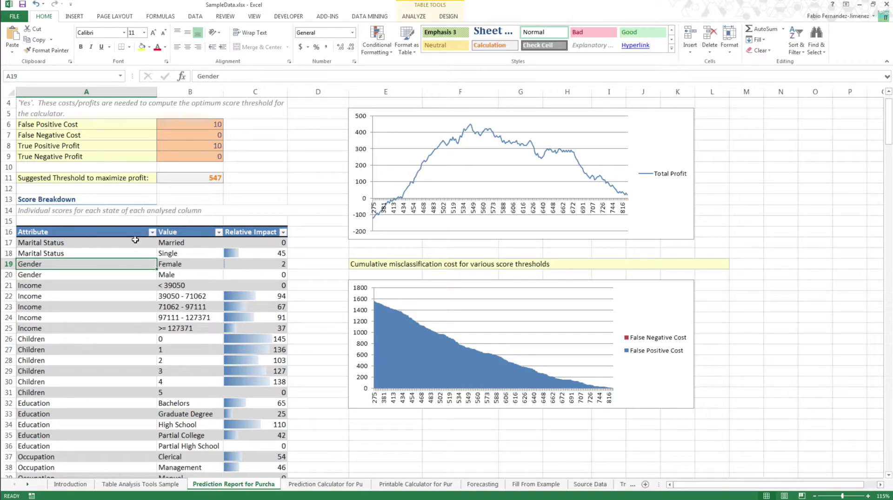
Enlarge the report and check which attributes the Attribute column's filter list contains, leaving it unfiltered.
scroll(138, 239, "up", 2, "ctrl")
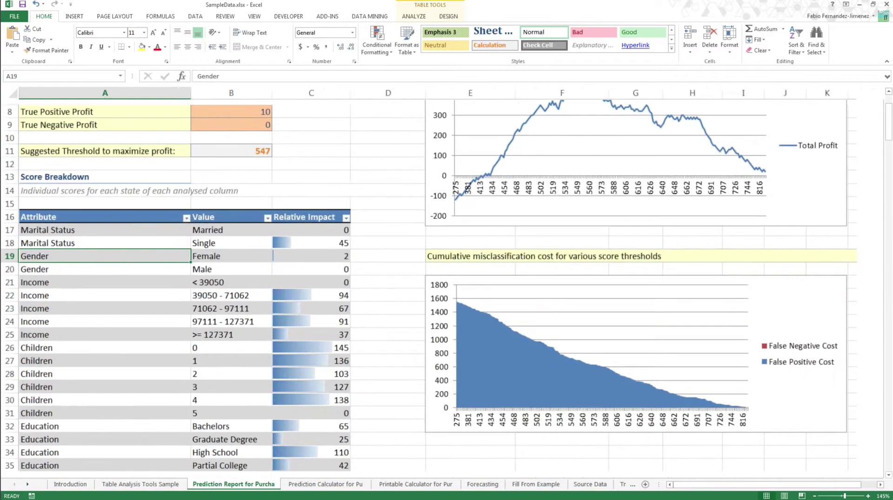
scroll(187, 217, "up", 2)
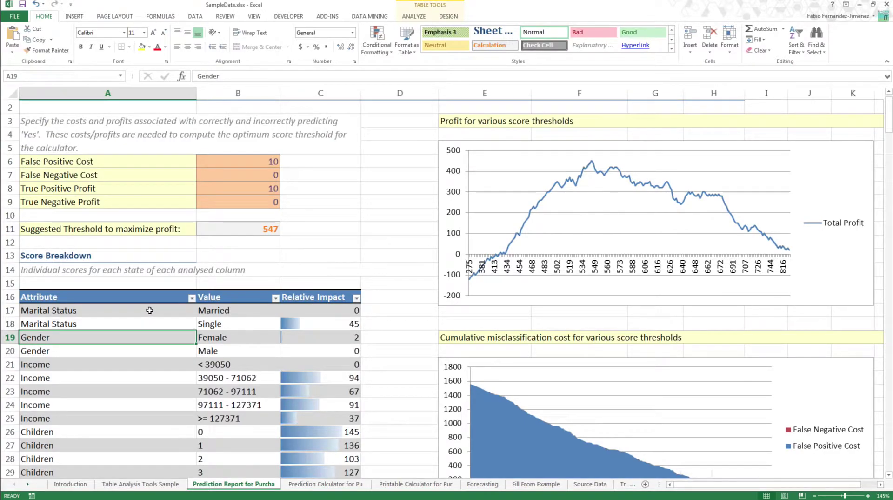
scroll(149, 310, "down", 2)
scroll(150, 221, "down", 1)
left_click(192, 176)
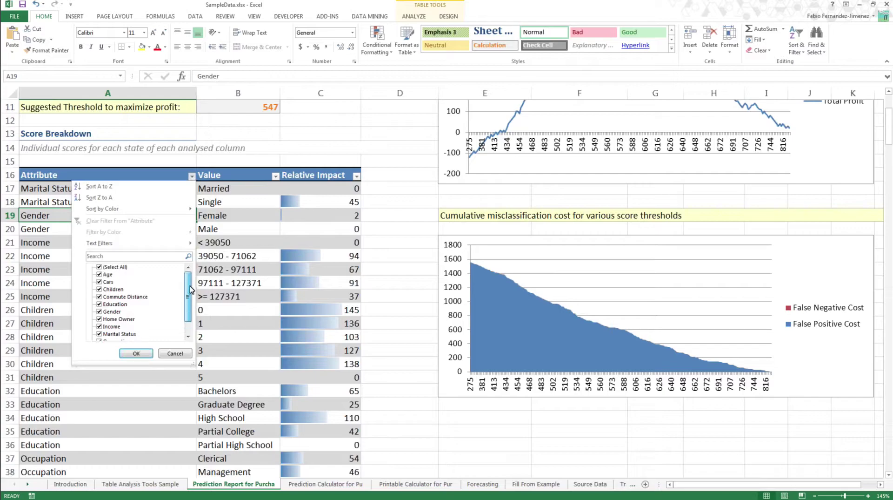
left_click(173, 353)
left_click(156, 264)
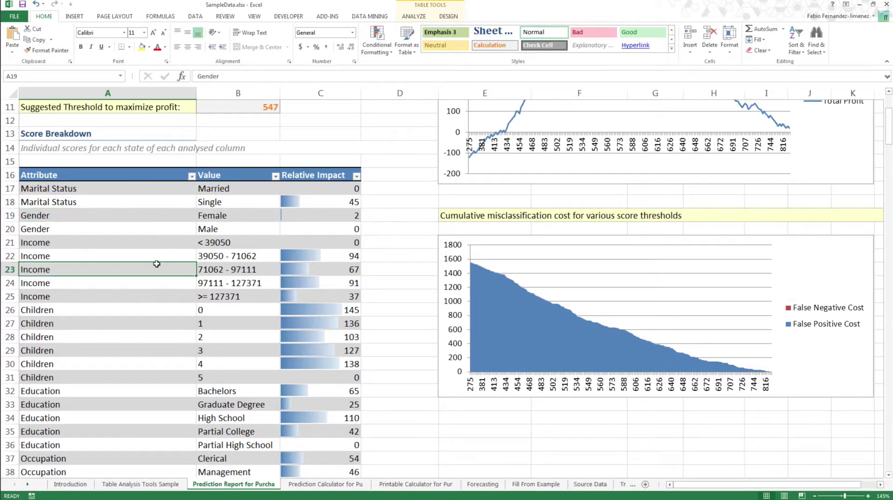
Compare the relative impact of the Married and Single values of Marital Status in the score breakdown.
left_click(233, 188)
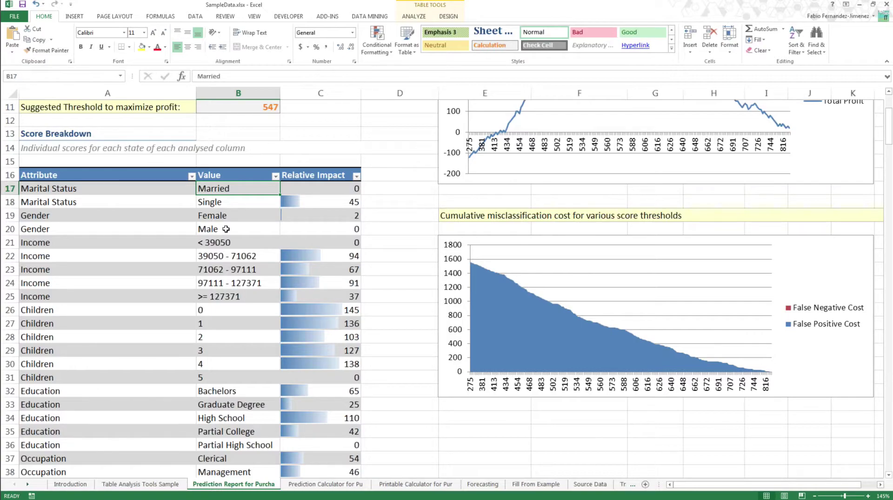
scroll(233, 223, "up", 3)
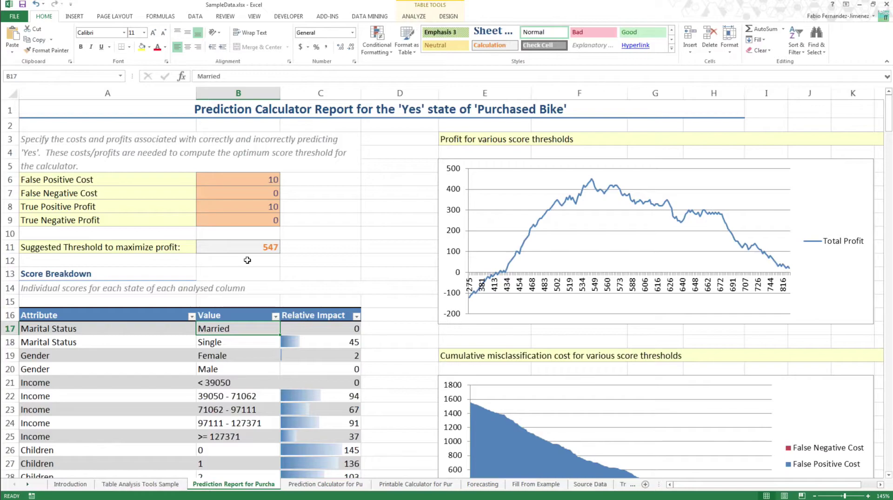
scroll(248, 260, "down", 2)
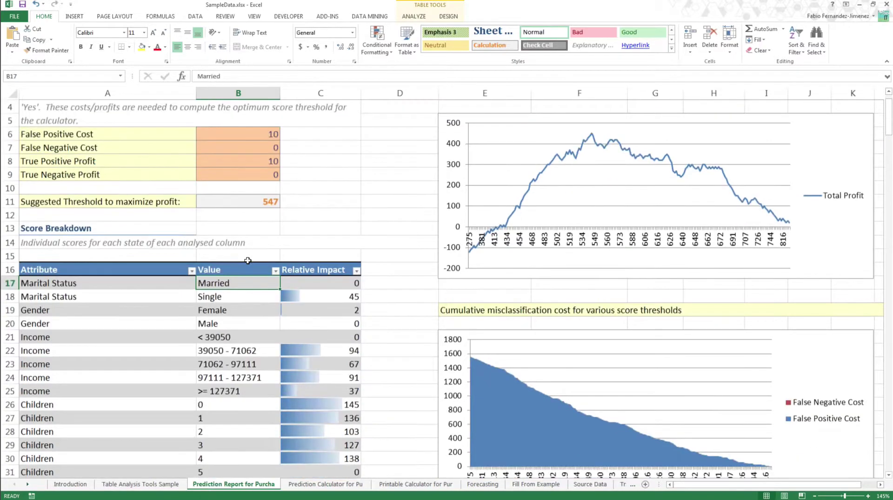
left_click(45, 244)
left_click_drag(45, 244, 318, 260)
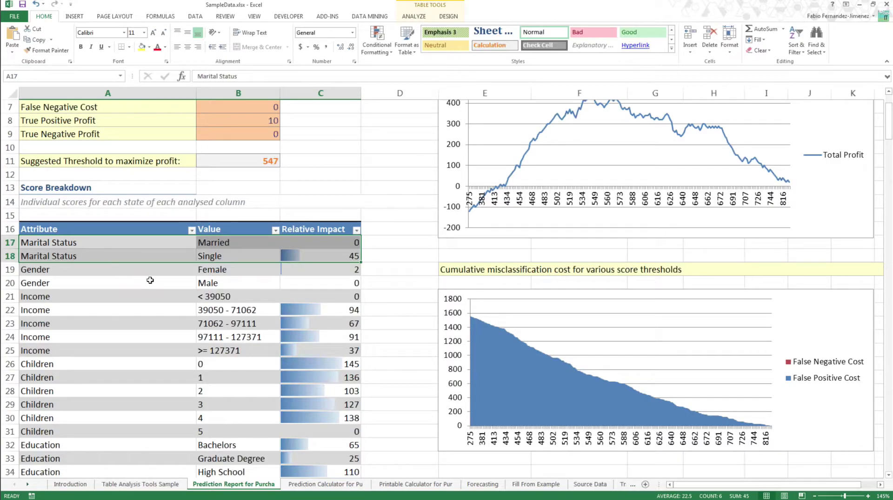
left_click(247, 244)
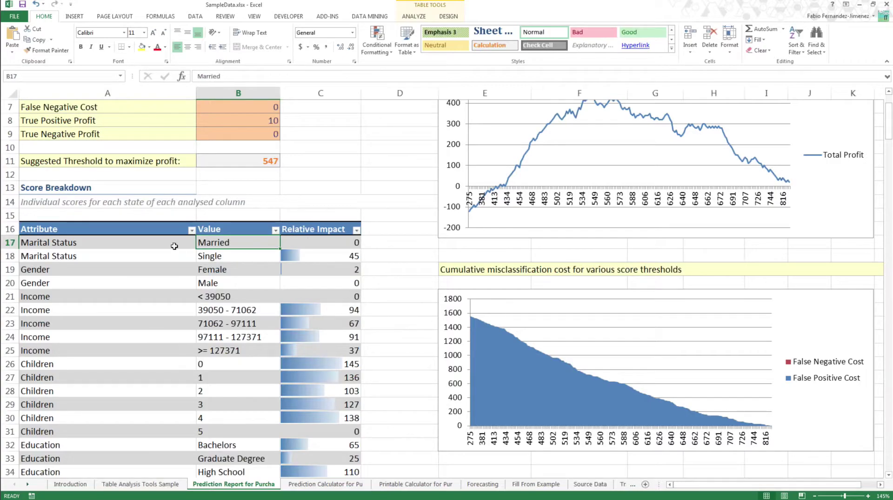
left_click(324, 243)
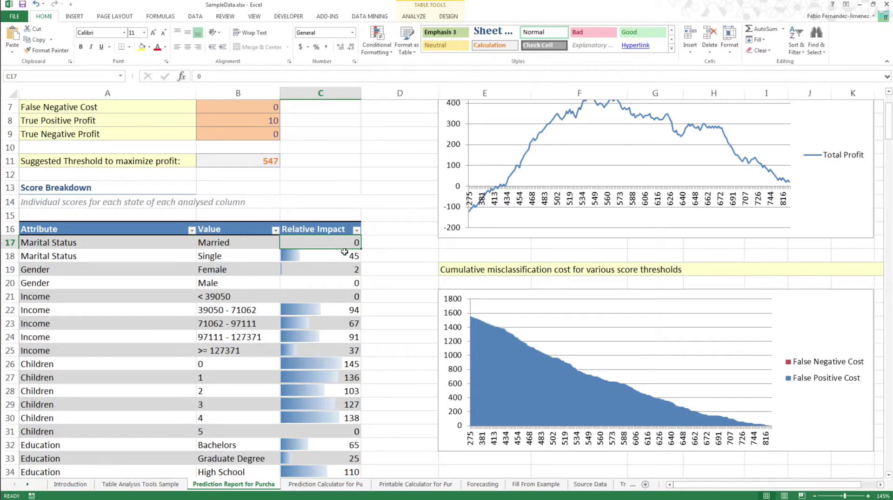
left_click(100, 259)
left_click(228, 256)
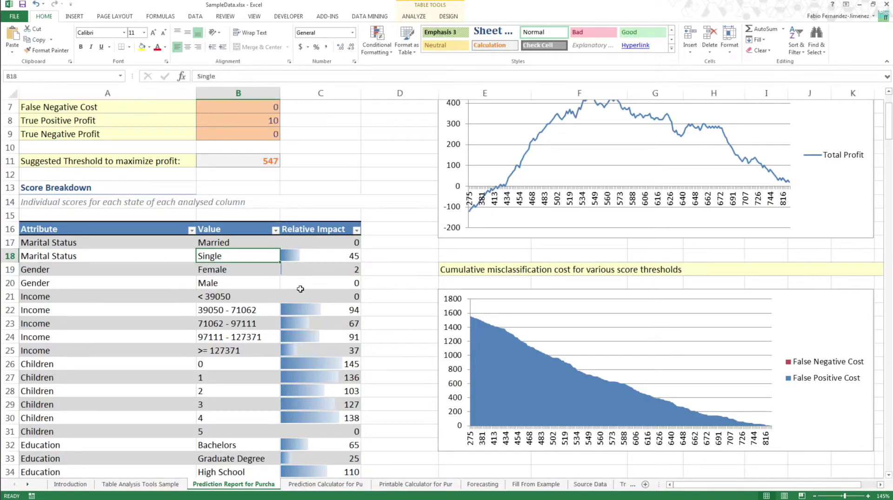
left_click(333, 258)
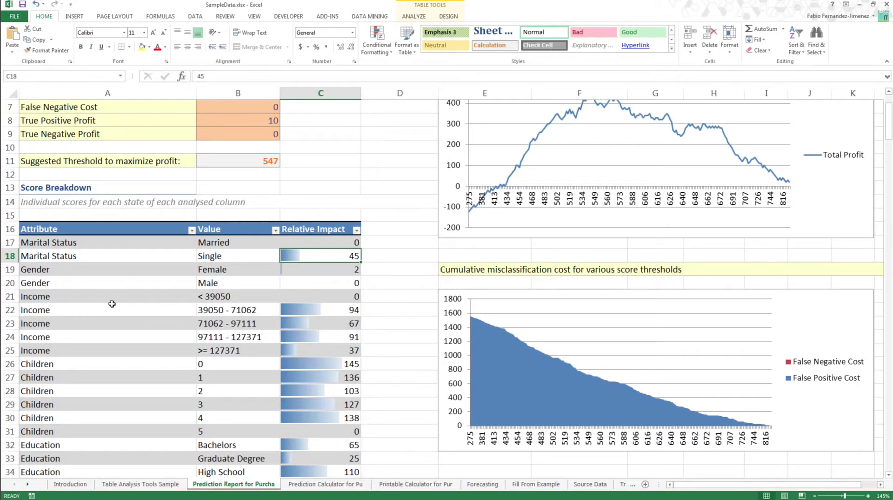
Compare the relative impact of the Cars values 0 to 4 and view the remaining attributes of the score breakdown.
scroll(112, 303, "down", 5)
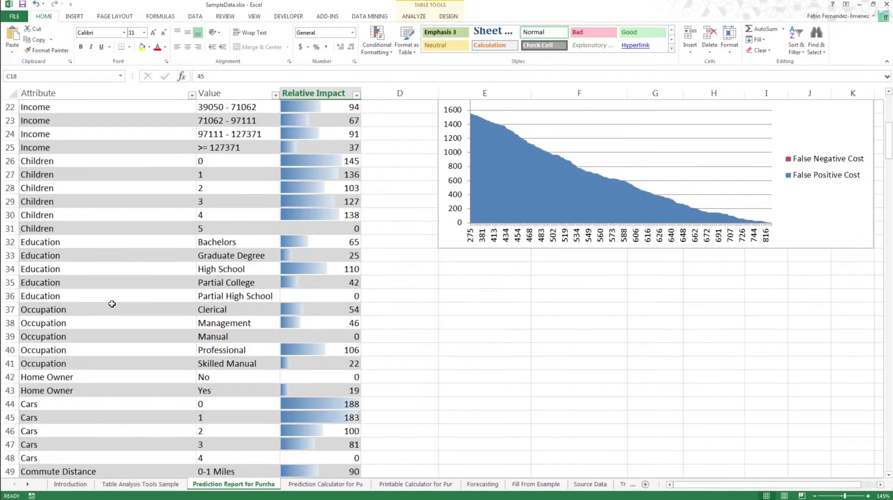
scroll(110, 303, "down", 2)
left_click(79, 325)
left_click_drag(79, 324, 313, 374)
scroll(315, 374, "down", 1)
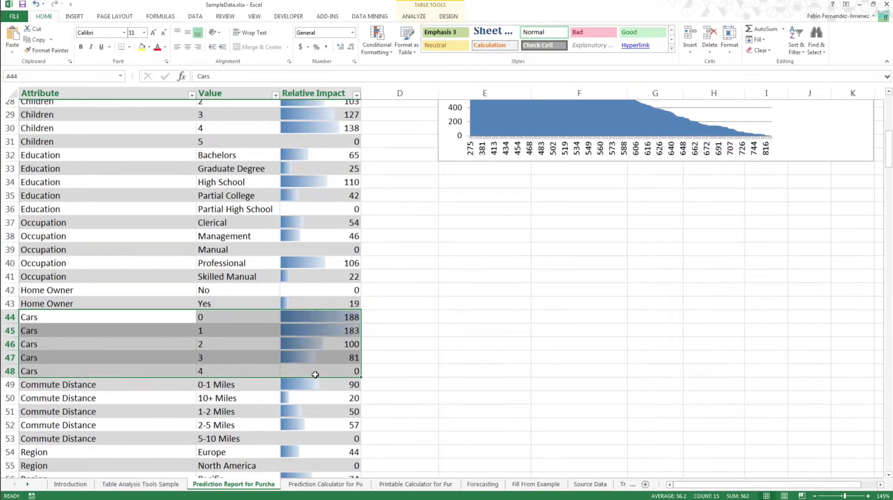
scroll(315, 374, "down", 2)
left_click_drag(213, 294, 338, 291)
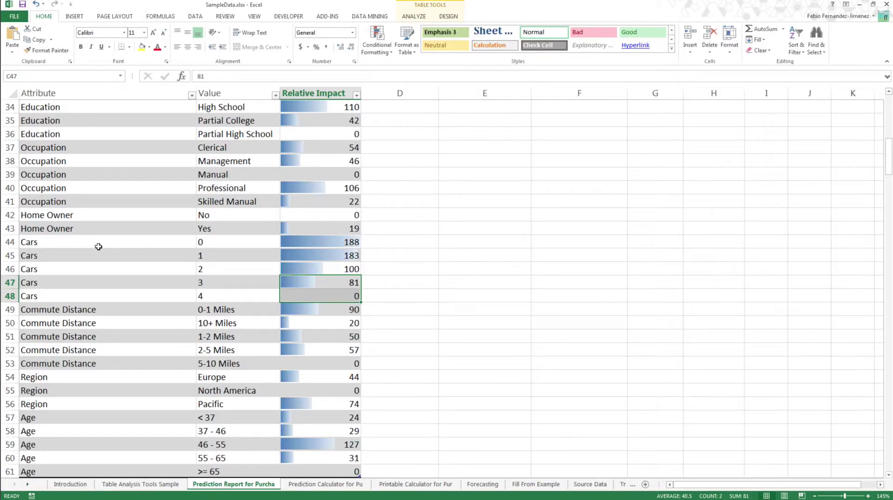
left_click_drag(223, 241, 313, 254)
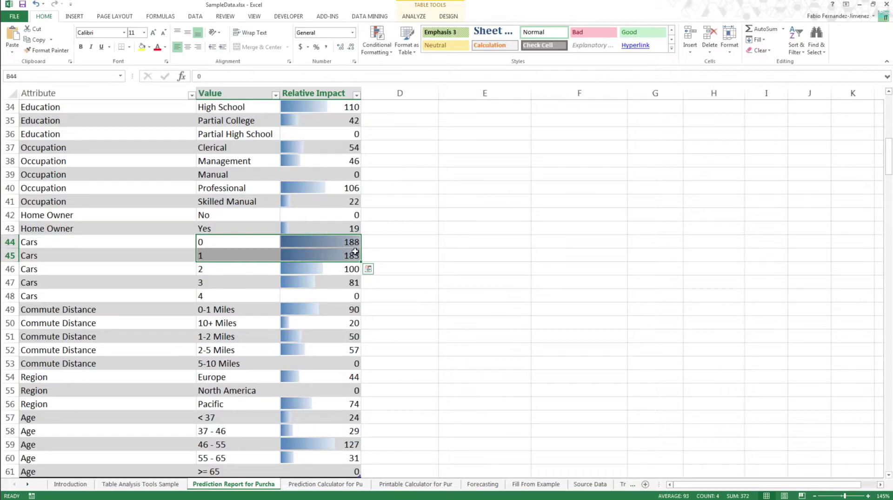
left_click(355, 120)
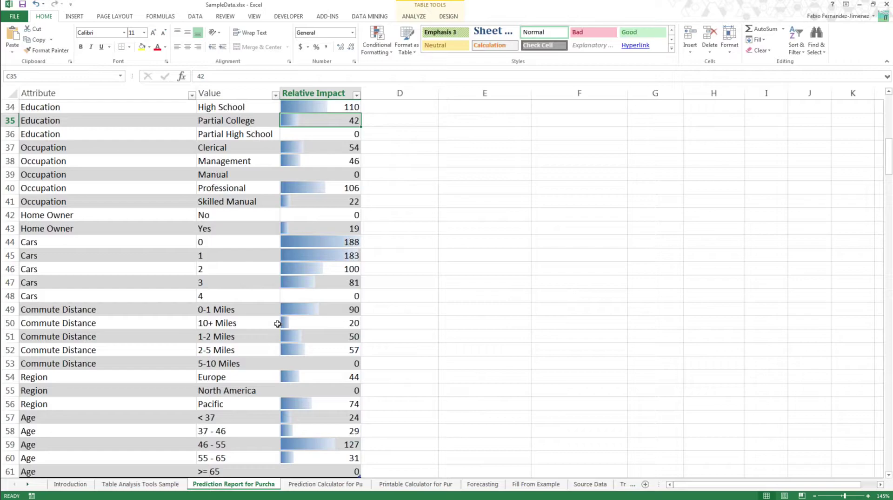
scroll(278, 324, "down", 1)
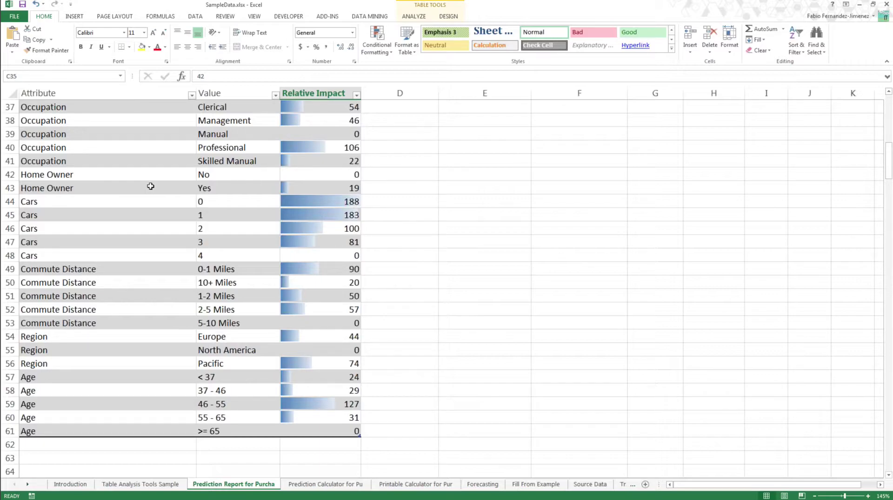
Examine the suggested threshold that maximizes profit and the True Positive Profit setting of the report.
scroll(151, 186, "up", 12)
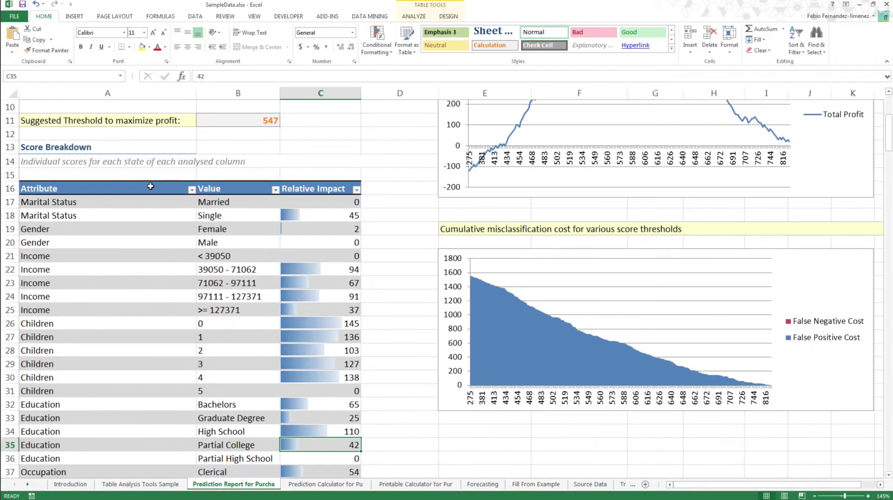
left_click(238, 247)
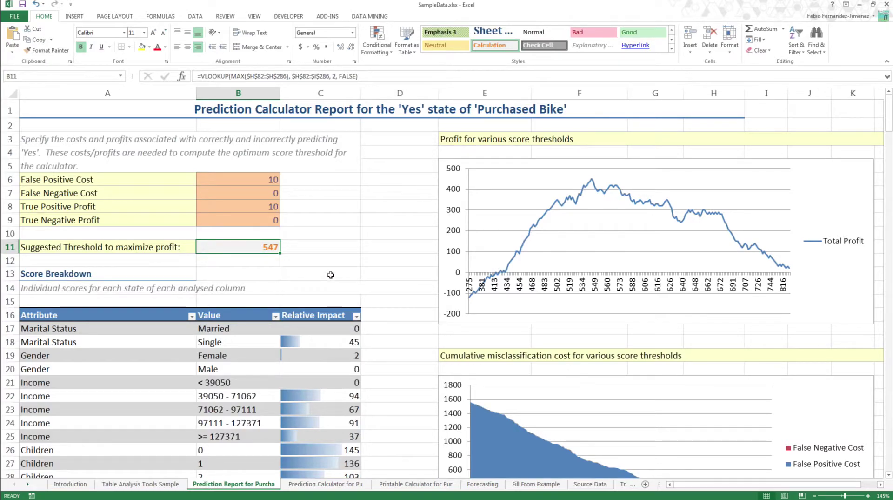
scroll(331, 274, "down", 1)
scroll(330, 274, "up", 1)
left_click(251, 204)
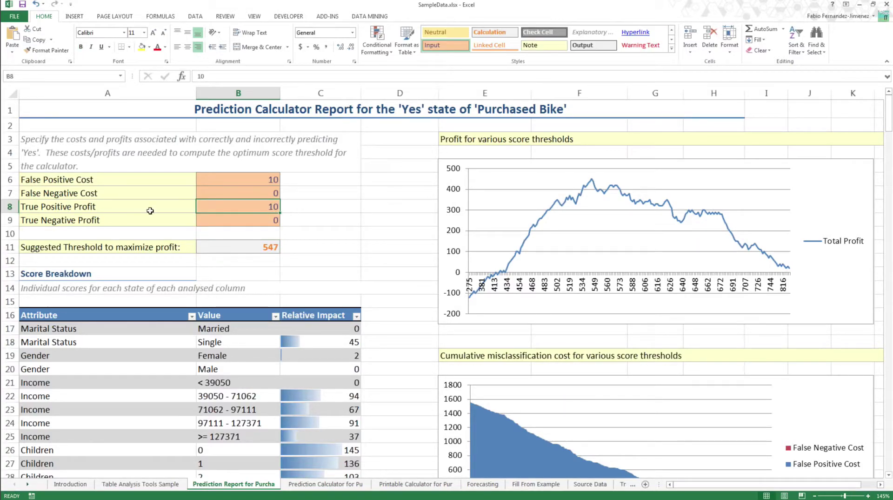
left_click(9, 206)
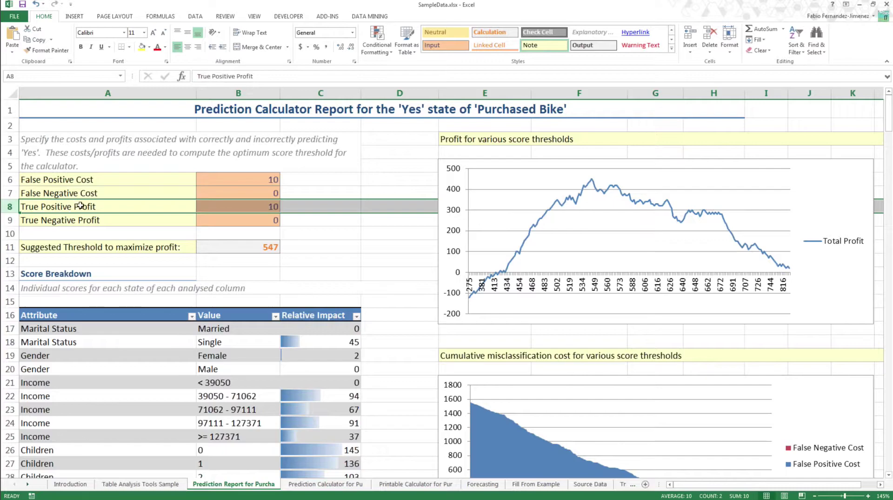
left_click(252, 203)
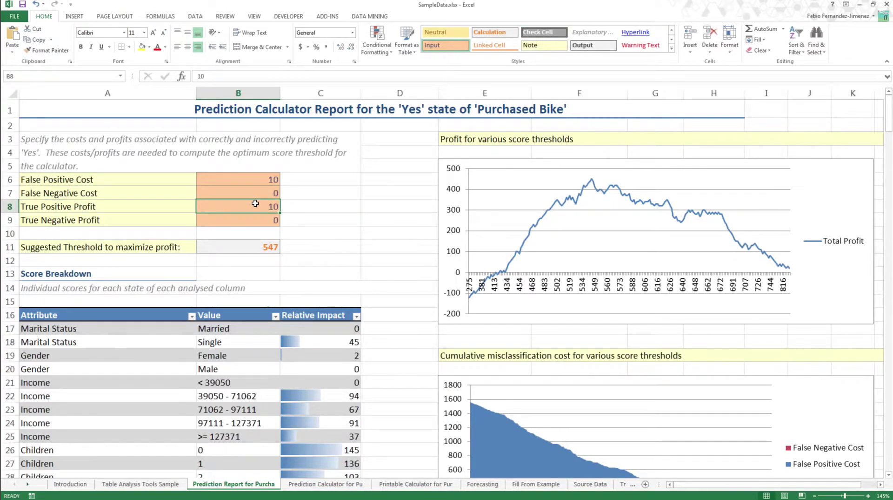
Enlarge the report and compare the False Positive Cost and True Positive Profit settings with the chart of profit for various score thresholds.
scroll(576, 432, "up", 2, "ctrl")
left_click_drag(786, 487, 763, 487)
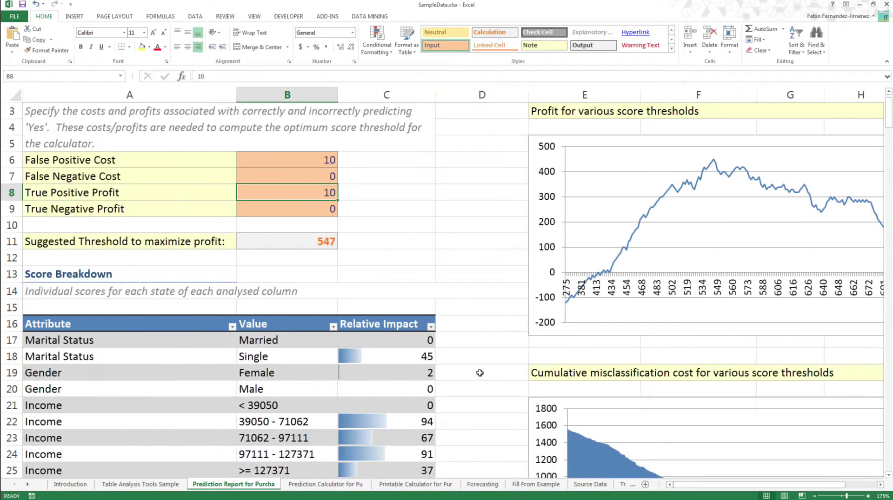
scroll(300, 257, "up", 1)
left_click(318, 196)
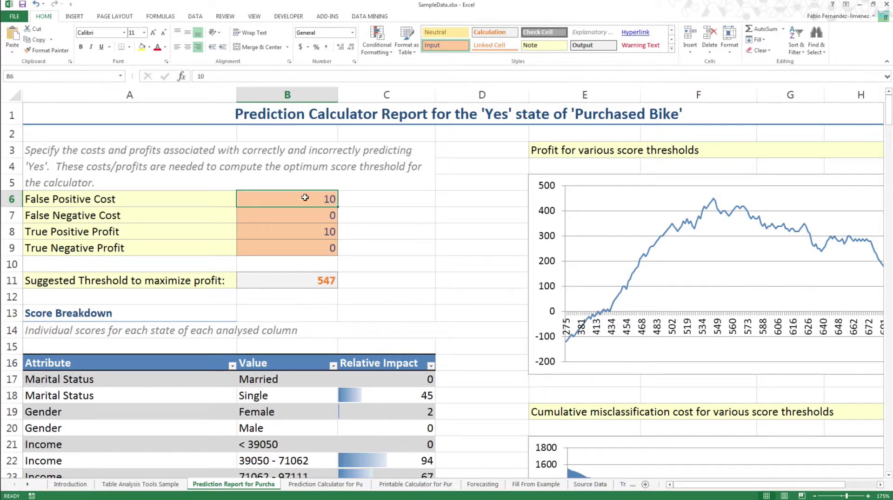
left_click(316, 233)
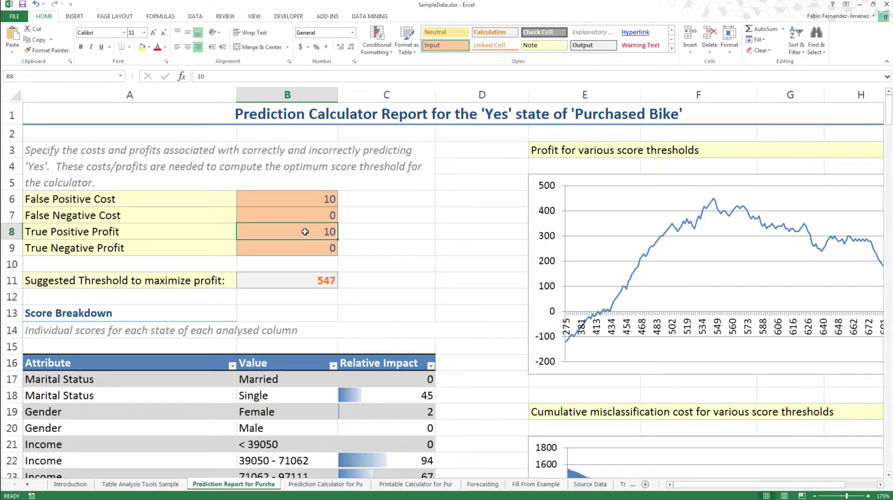
left_click_drag(685, 483, 706, 484)
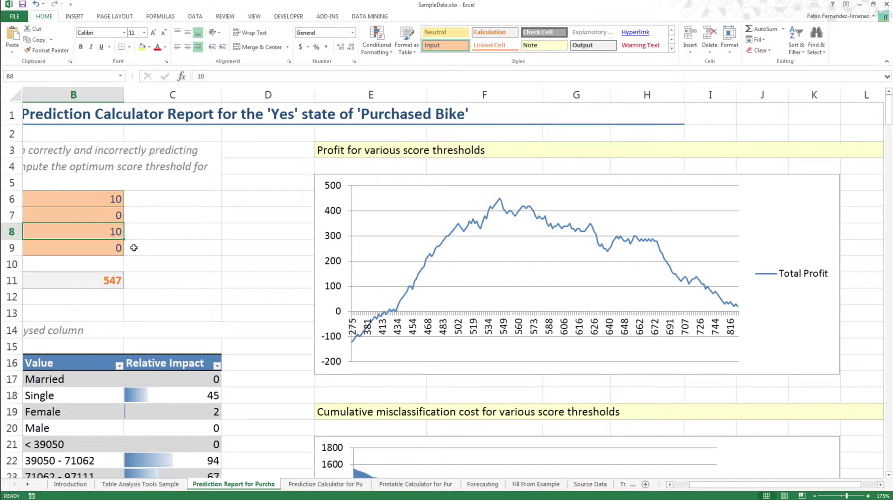
left_click_drag(691, 484, 677, 484)
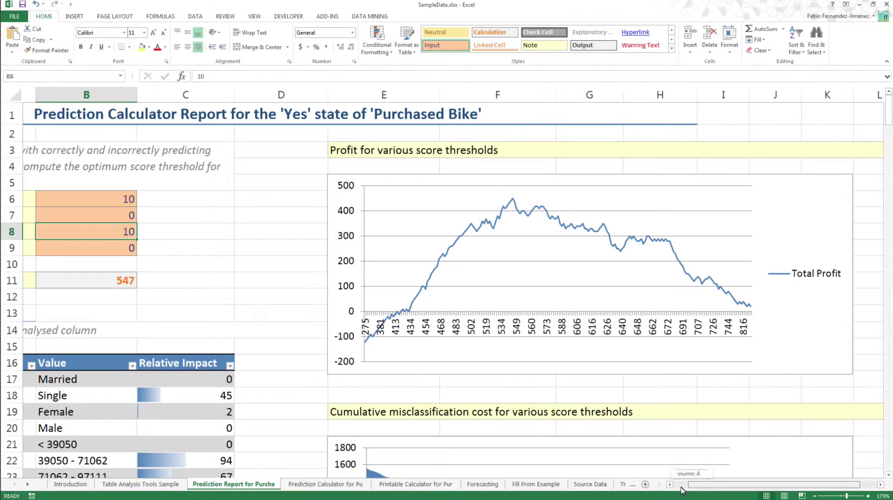
Set the False Positive Cost to 5 and check the recalculated suggested threshold.
left_click(308, 192)
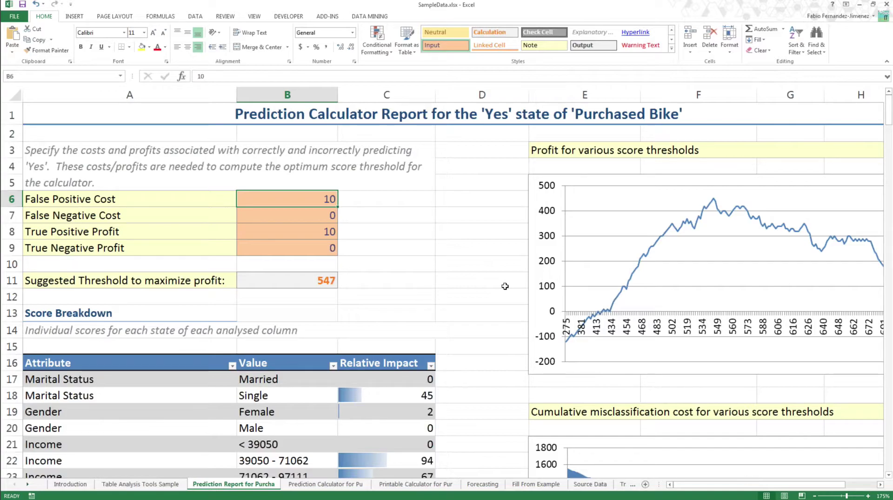
type("5")
key("Return")
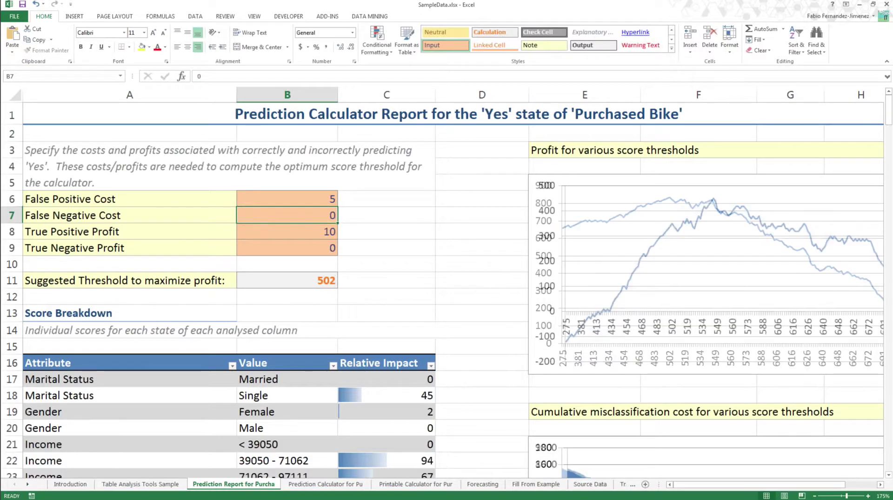
left_click(321, 281)
Examine the cost and profit settings against the suggested threshold, the Marital Status impacts and the Total Profit curve.
left_click(317, 196)
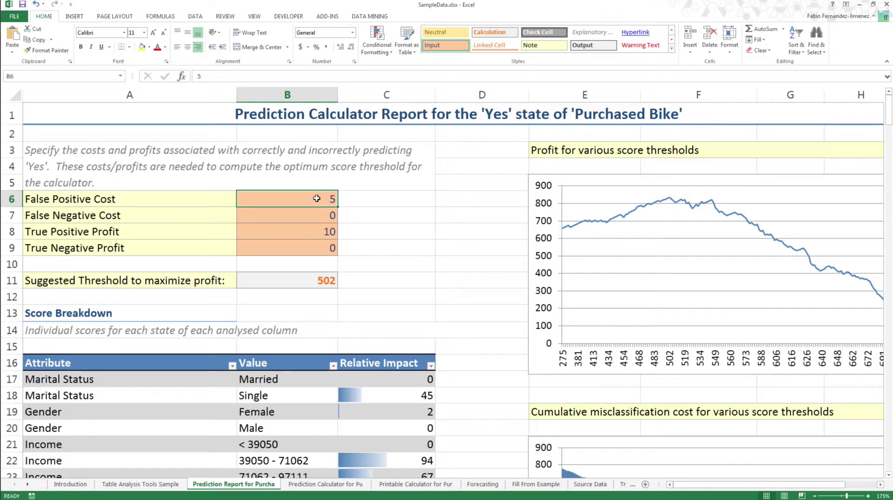
left_click(361, 201)
left_click(307, 199)
left_click(352, 200)
left_click(324, 197)
left_click(308, 232)
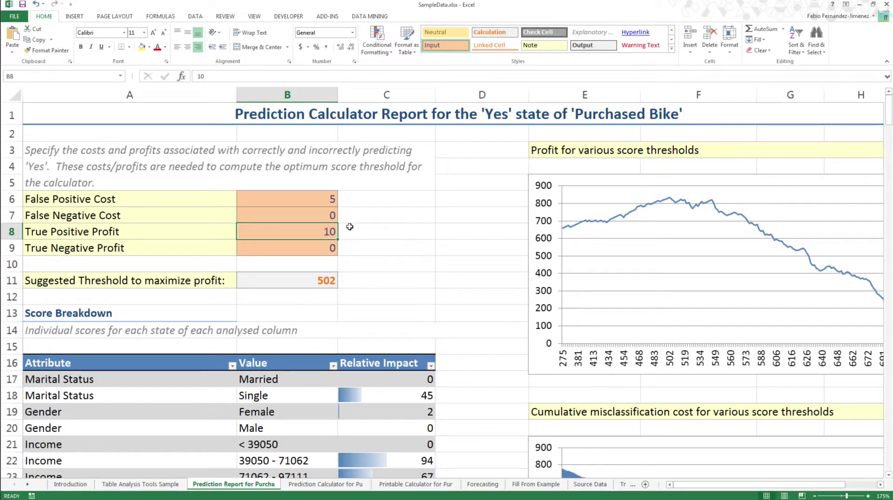
left_click(299, 282)
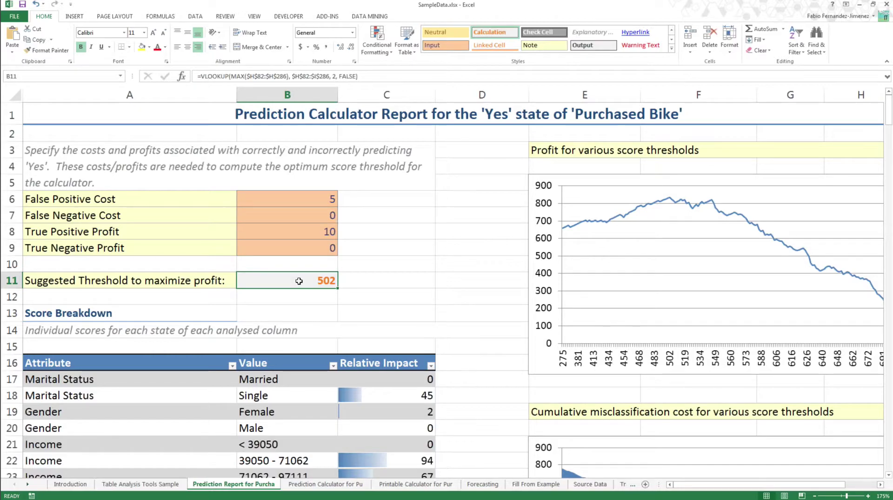
left_click(416, 381)
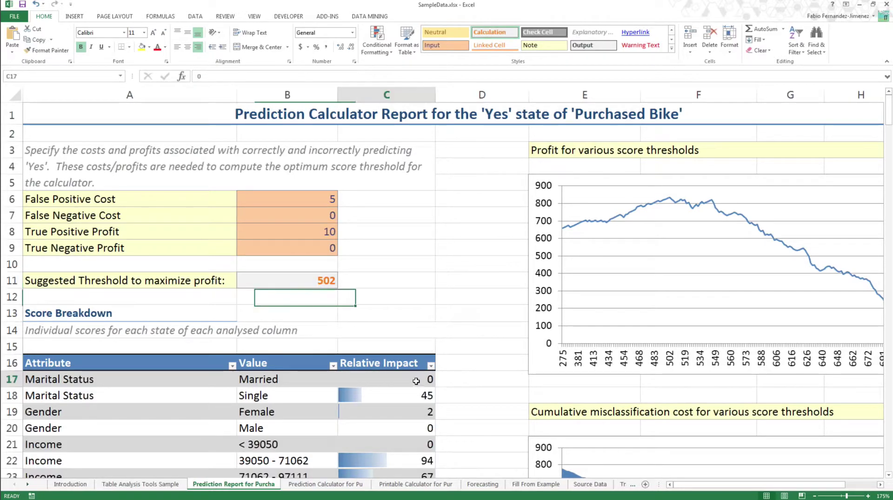
left_click_drag(417, 381, 424, 395)
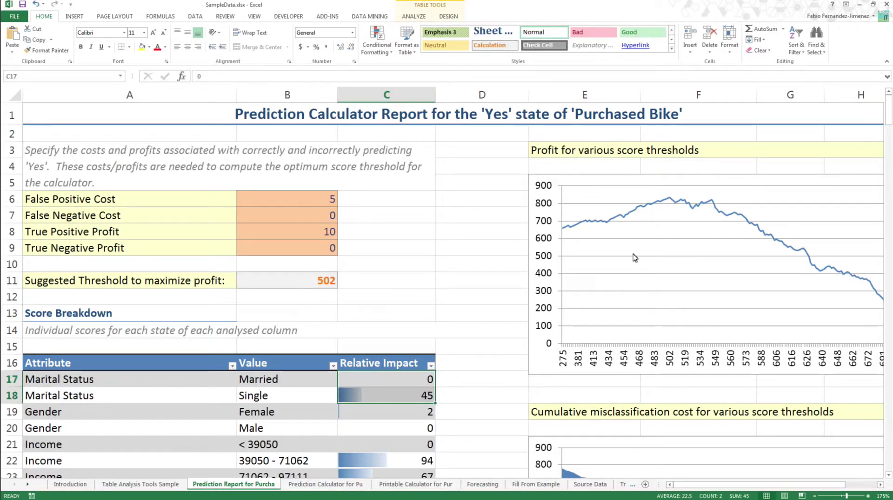
left_click(615, 220)
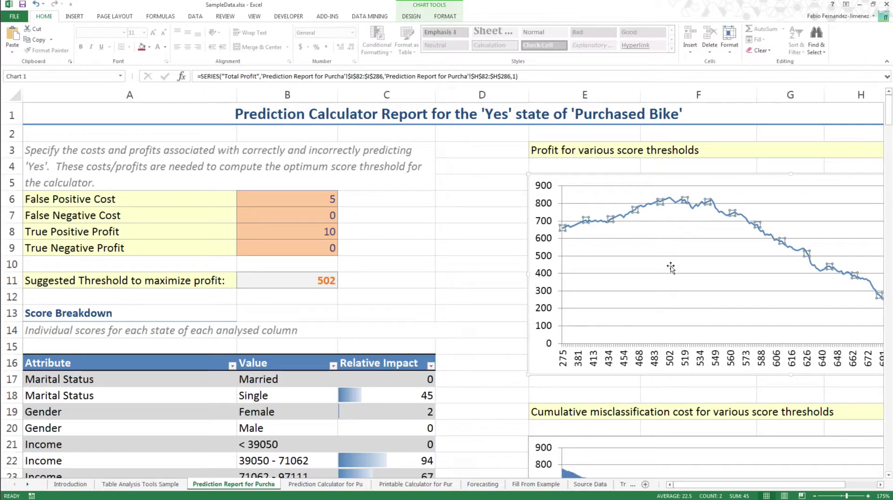
left_click(312, 278)
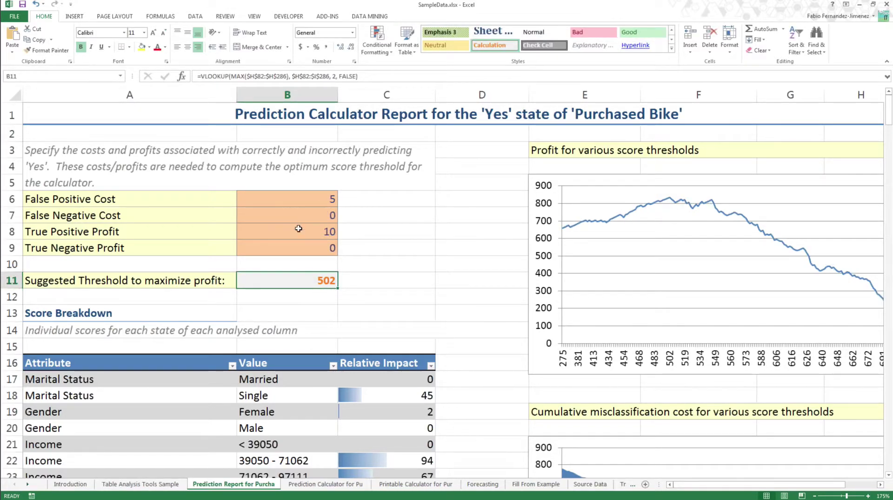
Set the False Positive Cost to 15 and check the recalculated suggested threshold.
left_click(279, 199)
type("15")
key("Return")
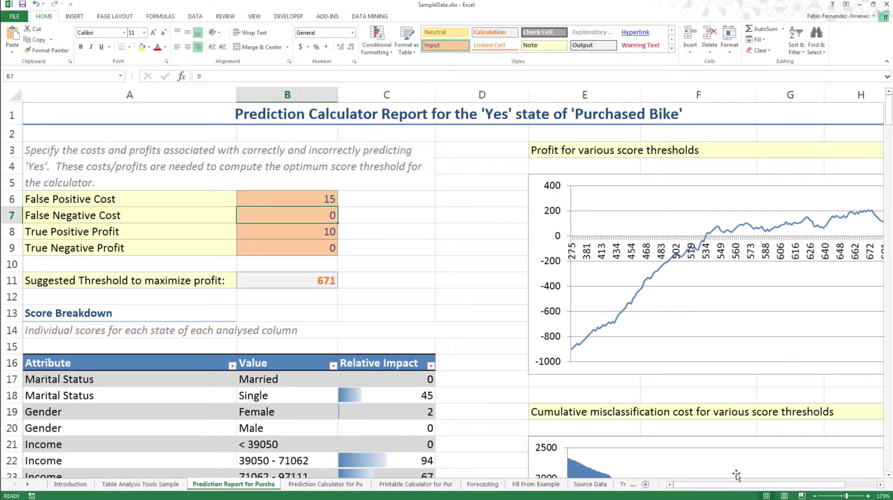
left_click(294, 284)
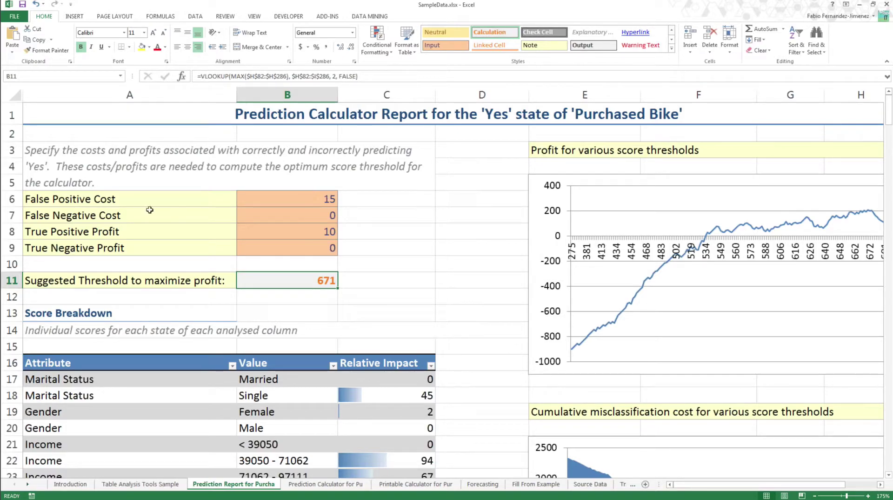
Compare the False Positive Cost with the True Positive Profit and review their effect on the suggested threshold.
left_click(276, 204)
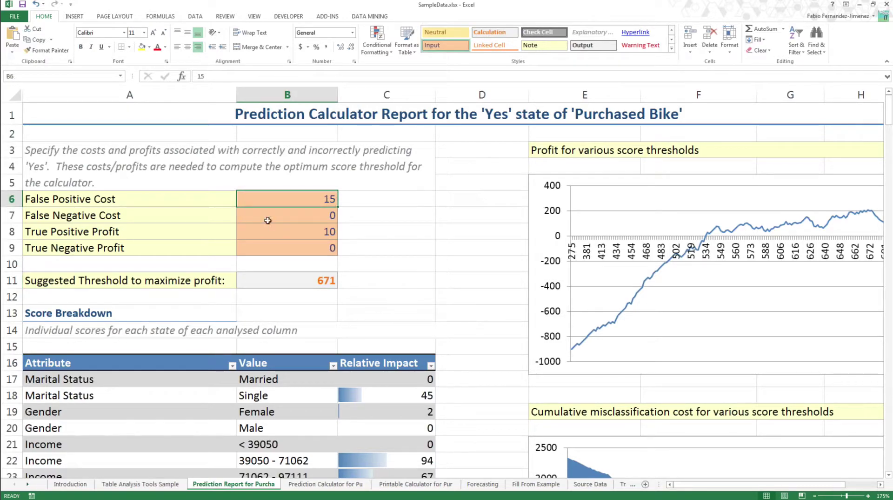
left_click(308, 233)
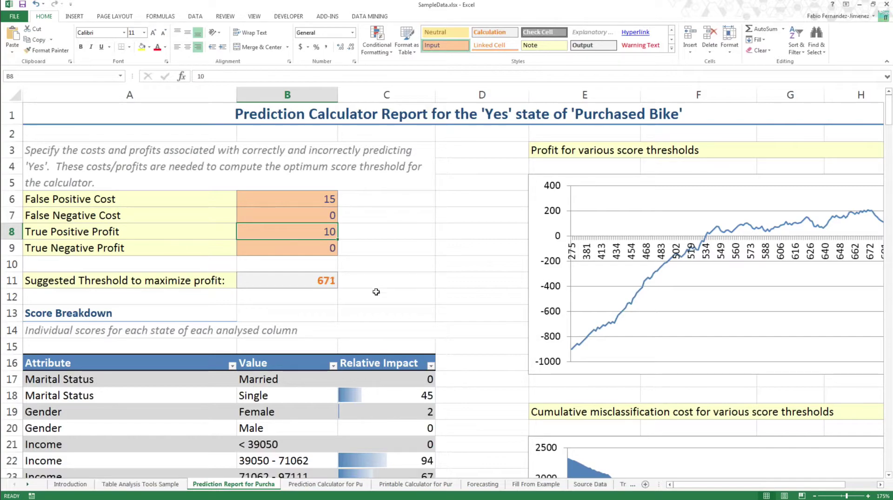
left_click(307, 196)
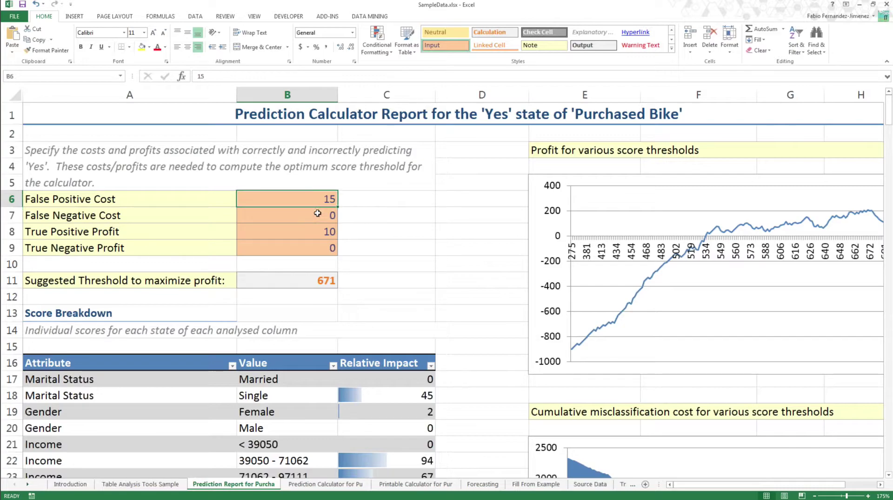
left_click(328, 230)
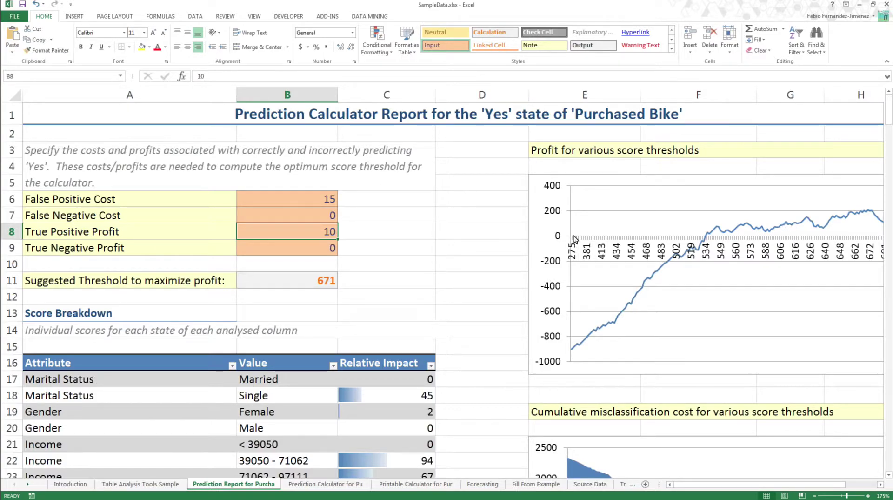
left_click(324, 279)
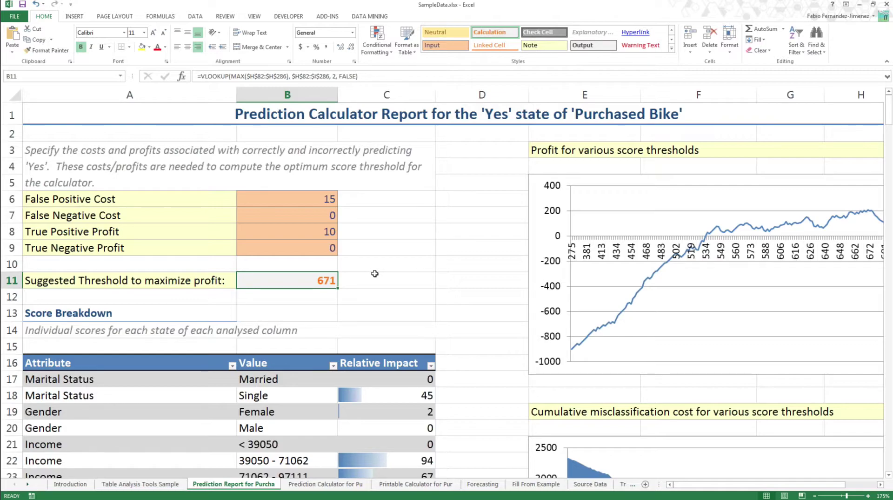
Review the relative impacts of all attributes in the score breakdown, from Marital Status down to Age.
scroll(354, 289, "down", 2)
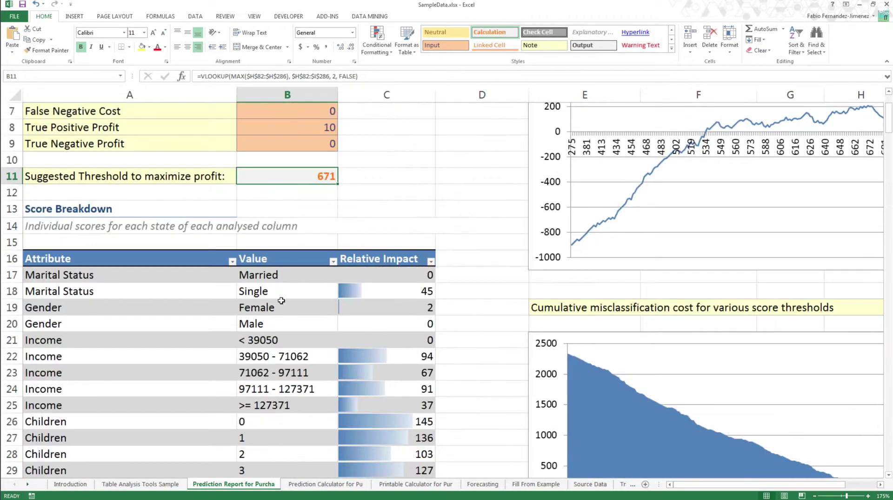
scroll(329, 340, "down", 6)
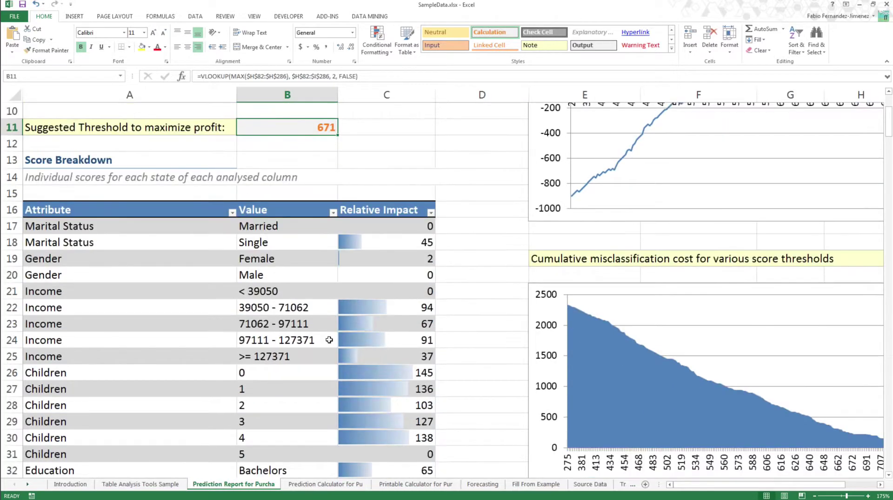
scroll(329, 339, "down", 9)
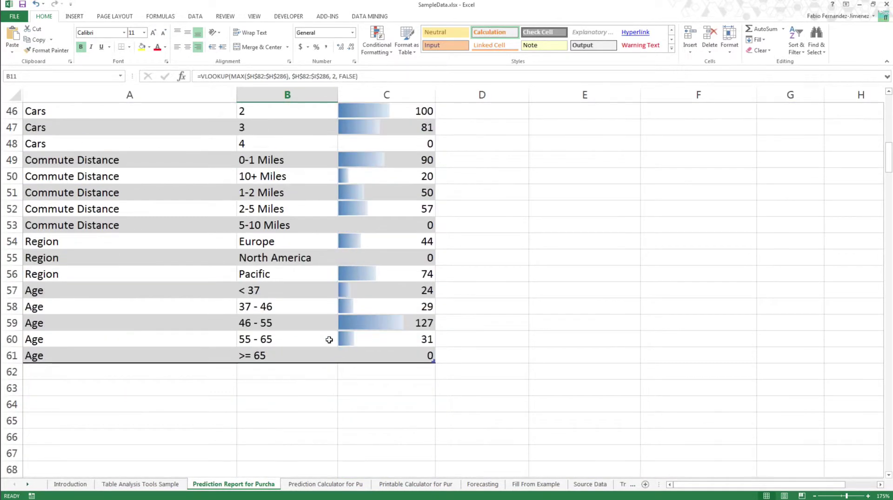
scroll(329, 340, "up", 4)
scroll(329, 340, "up", 13)
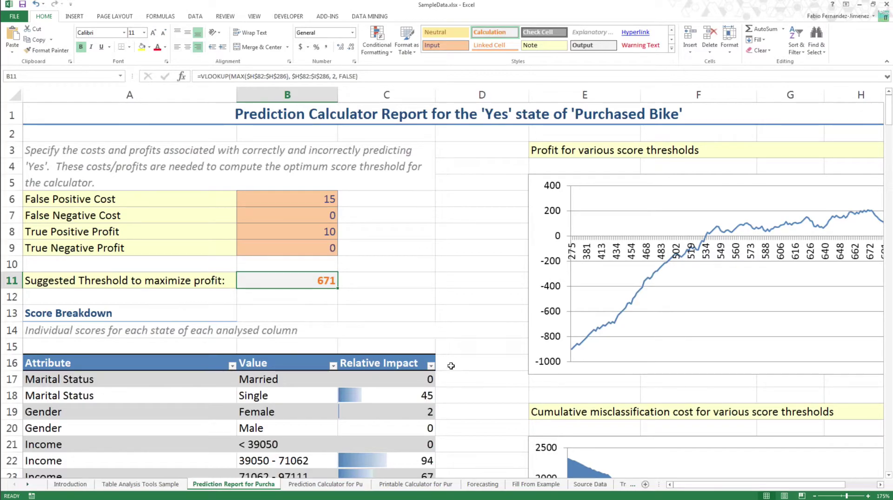
scroll(451, 365, "down", 2)
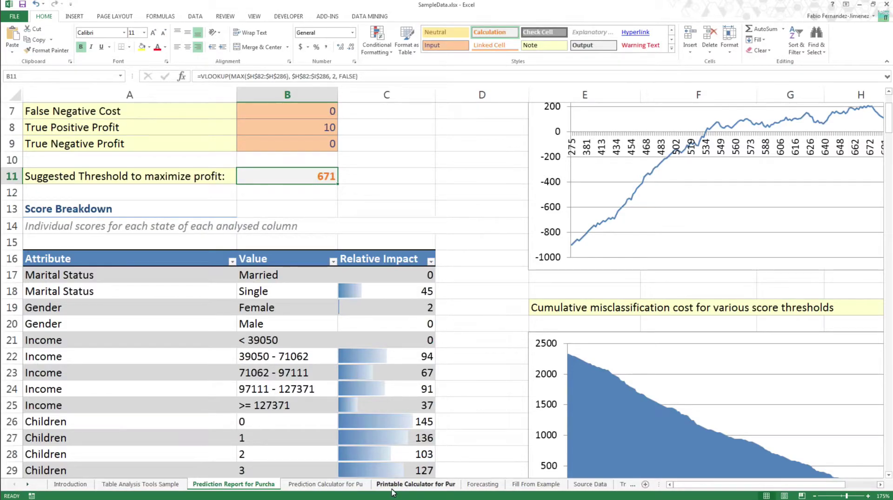
Open the Prediction Calculator sheet, enlarge it, and examine its attribute values, total, prediction for 'Yes' and score breakdown.
left_click(339, 485)
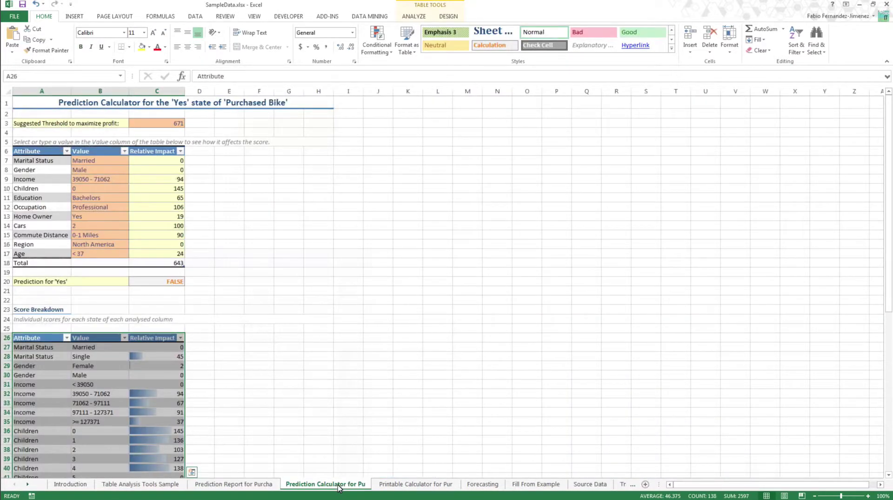
left_click(320, 180)
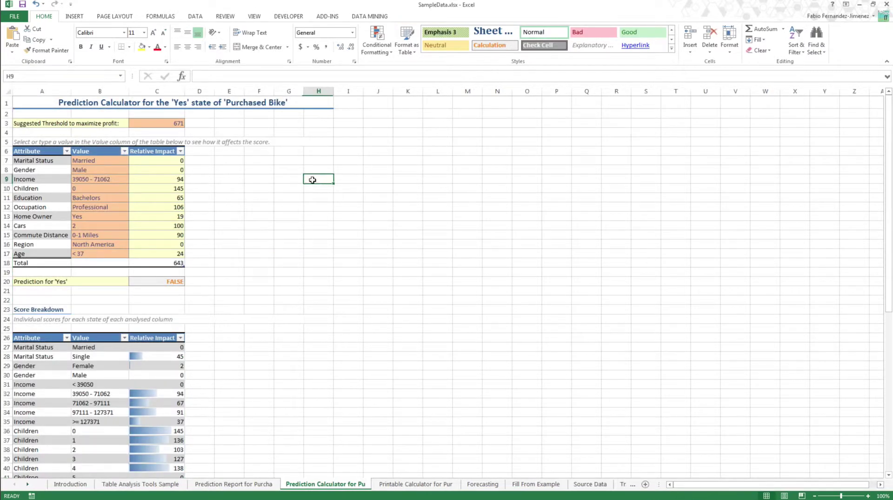
left_click(259, 486)
left_click(309, 486)
scroll(342, 288, "up", 4)
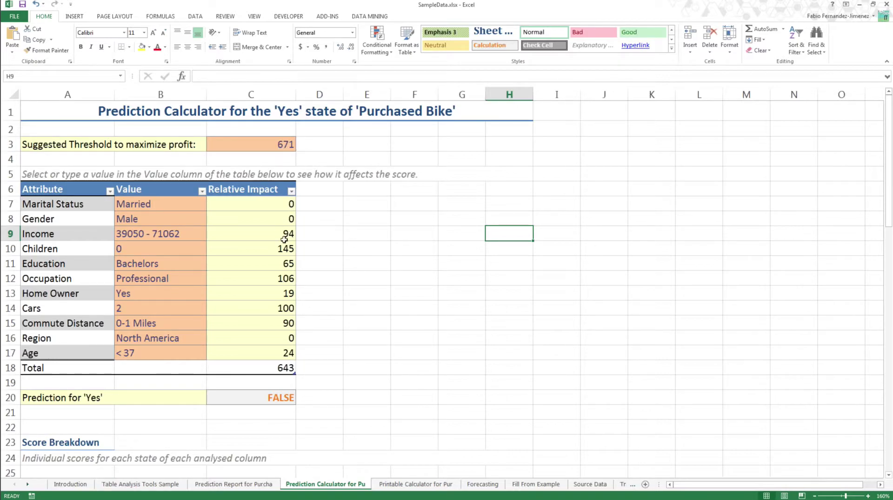
scroll(300, 266, "down", 7)
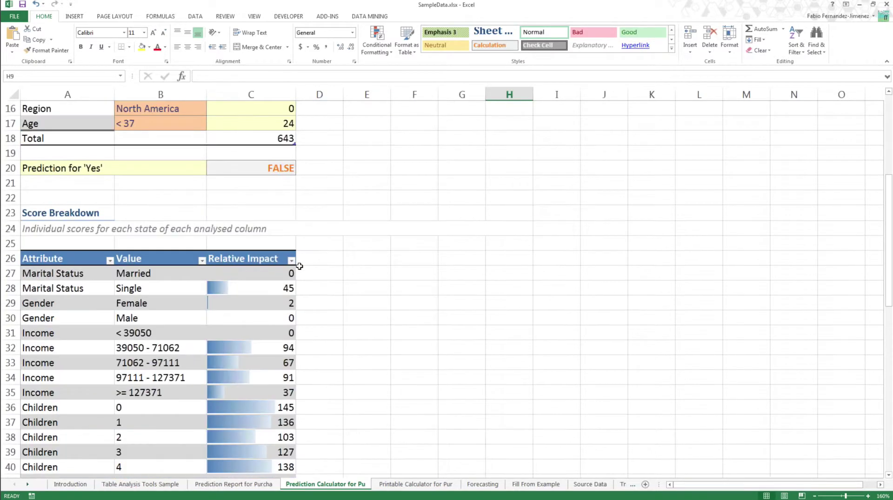
Compare the relative impacts in the score breakdown with the attribute values and total in the calculator table.
scroll(299, 266, "down", 5)
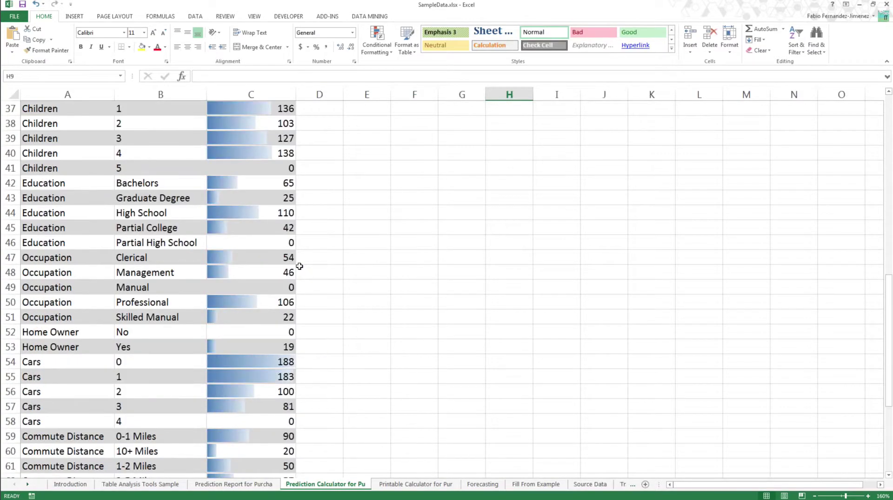
scroll(298, 260, "up", 10)
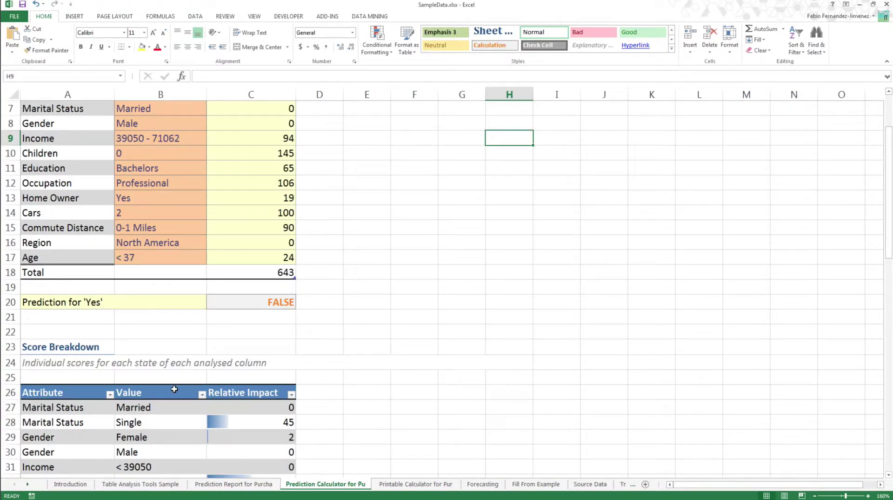
scroll(174, 389, "down", 3)
scroll(229, 301, "down", 9)
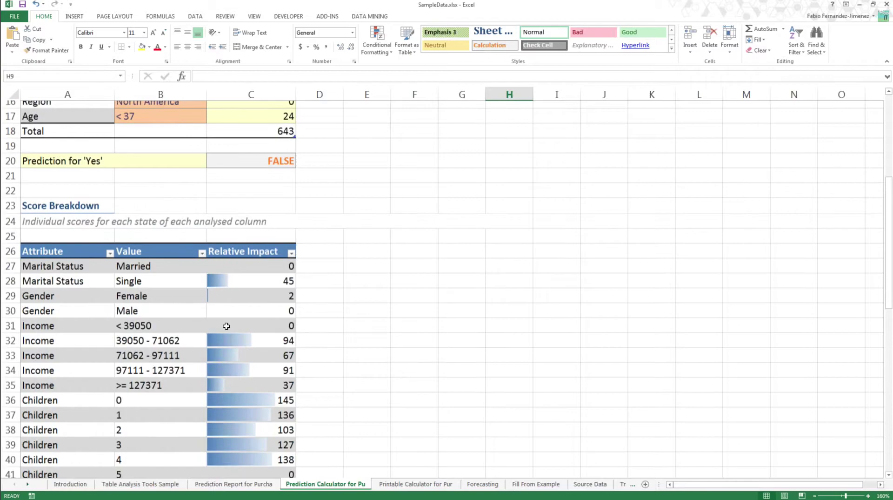
scroll(229, 300, "up", 14)
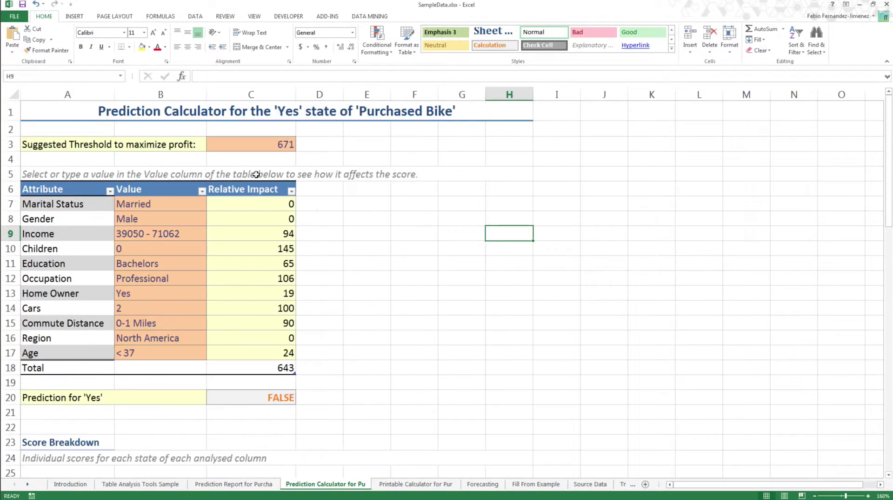
Inspect the formulas behind the suggested threshold to maximize profit and the relative impact of Income.
left_click(279, 143)
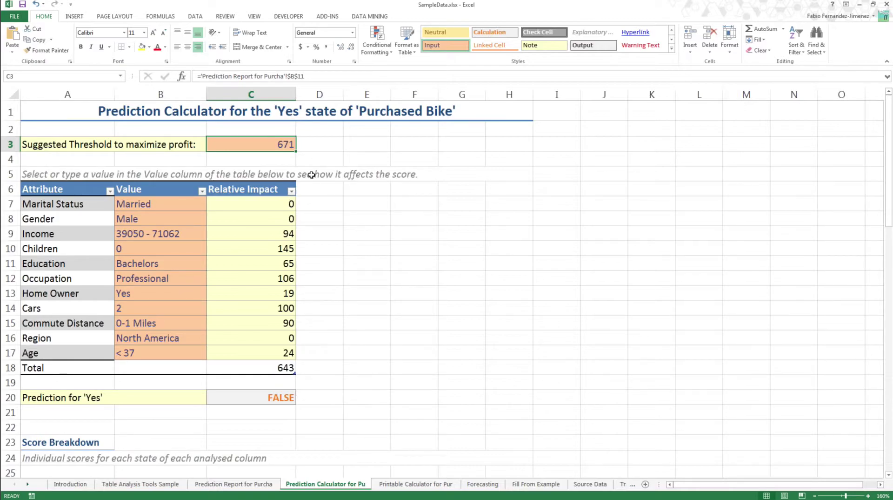
key("F2")
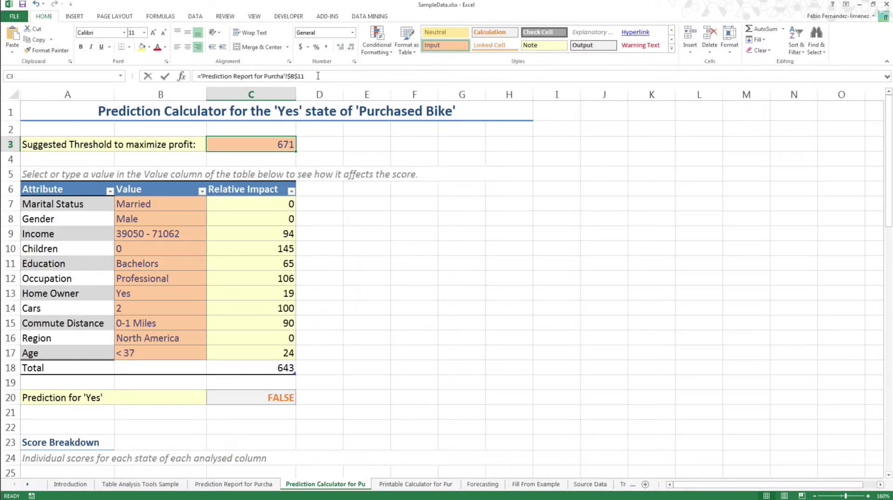
left_click(367, 266)
left_click(255, 233)
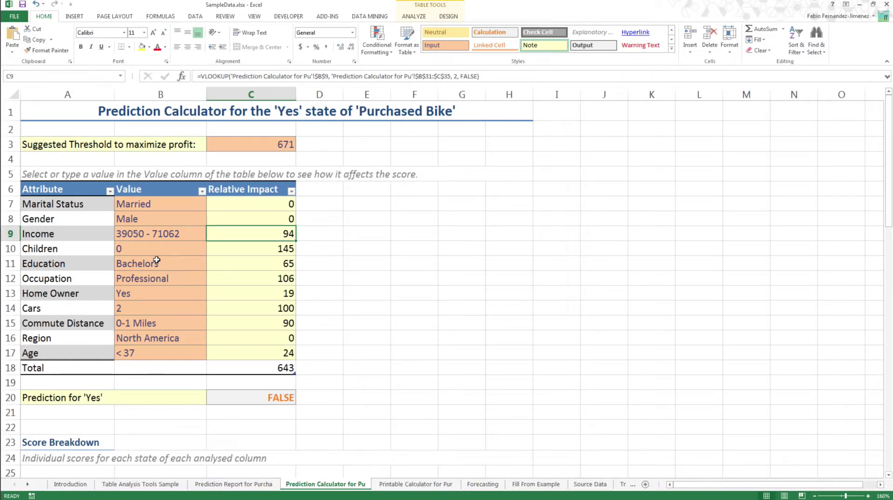
Change the Marital Status value in the prediction calculator to Single.
scroll(282, 277, "up", 3)
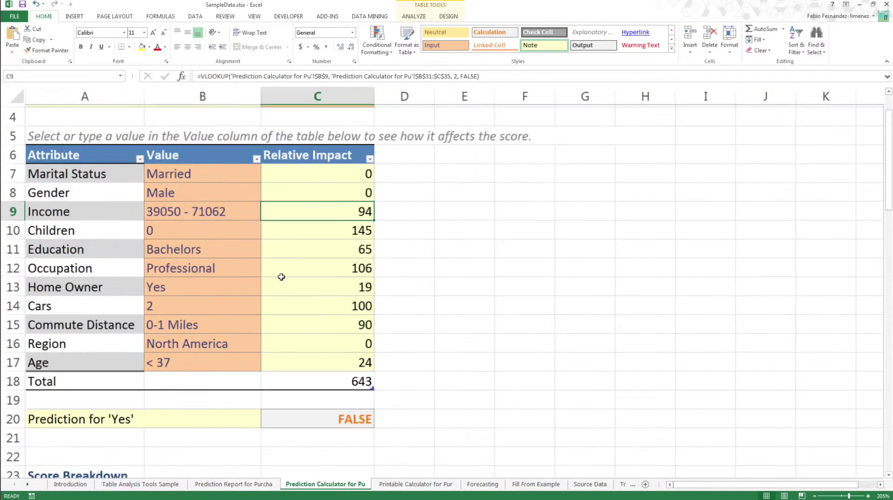
scroll(281, 276, "up", 2)
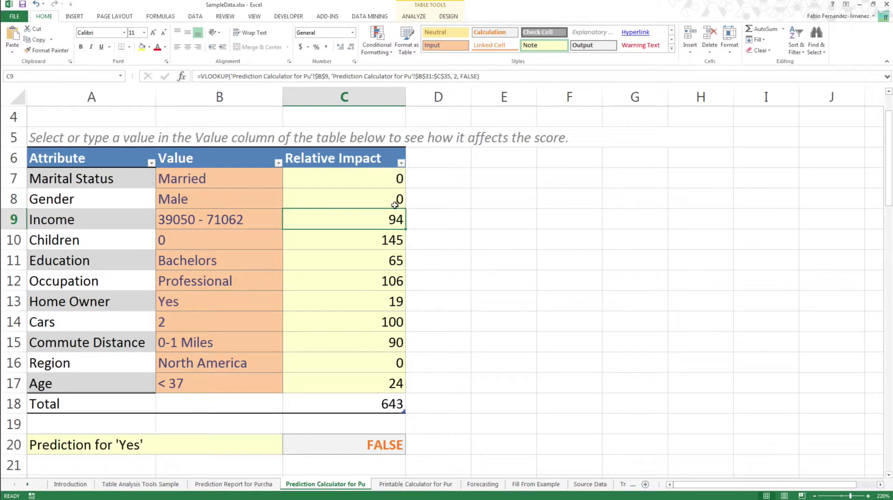
key("Up")
key("Up")
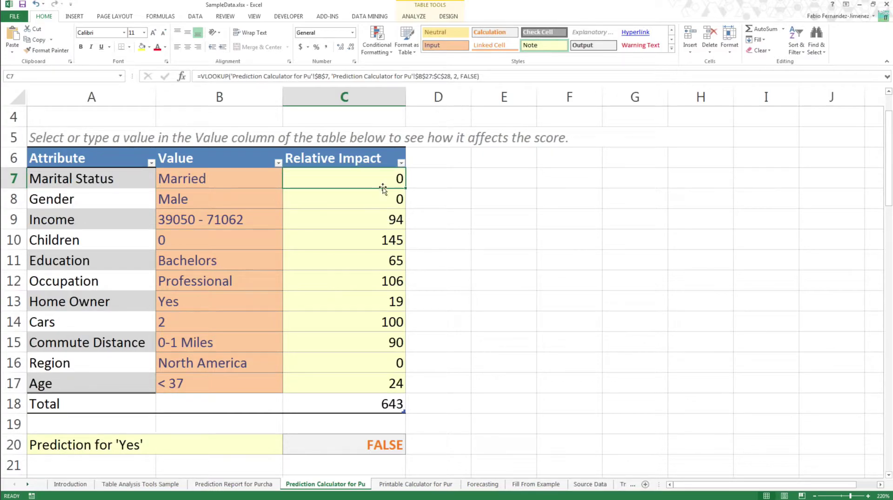
left_click(259, 177)
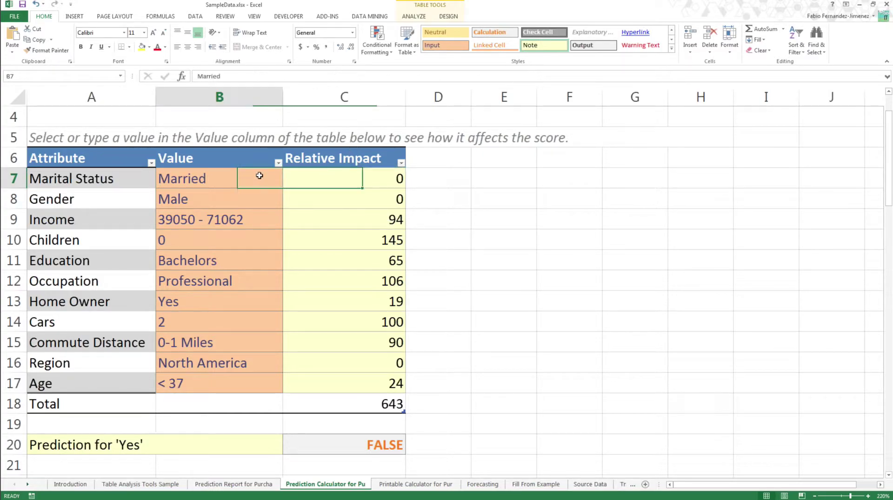
left_click(293, 185)
left_click(269, 180)
left_click(287, 183)
left_click(140, 207)
Set Gender to Female and Income to 71062 - 97111 in the calculator's attribute table.
left_click(280, 203)
left_click(287, 205)
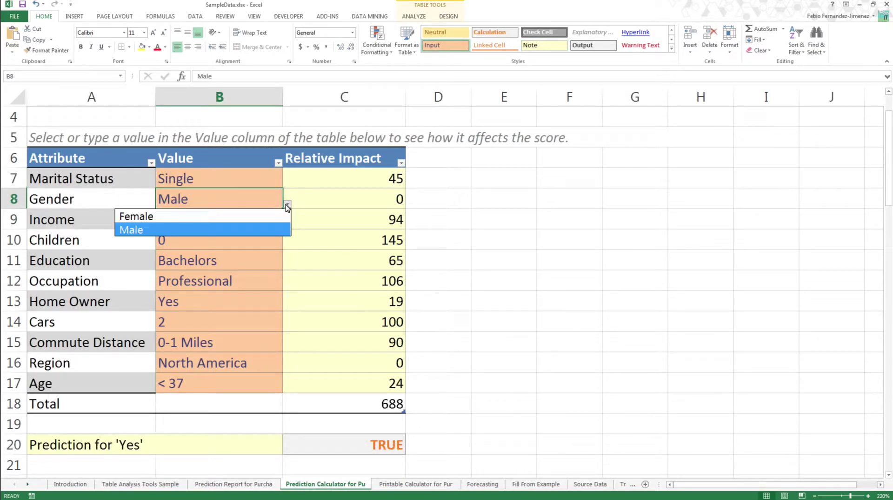
left_click(124, 216)
left_click(281, 216)
left_click(285, 216)
left_click(275, 219)
left_click(287, 224)
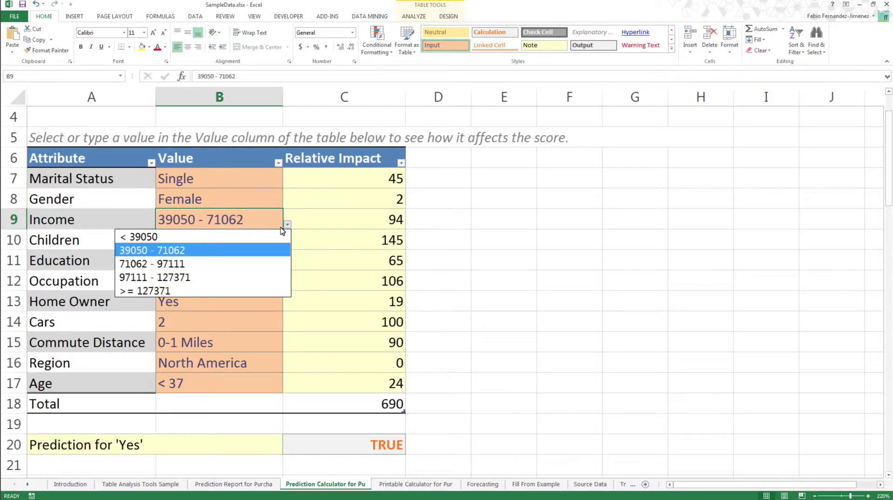
left_click(249, 263)
Set Children to 2 and Age to 46 - 55 in the calculator's attribute table.
left_click(261, 245)
left_click(288, 245)
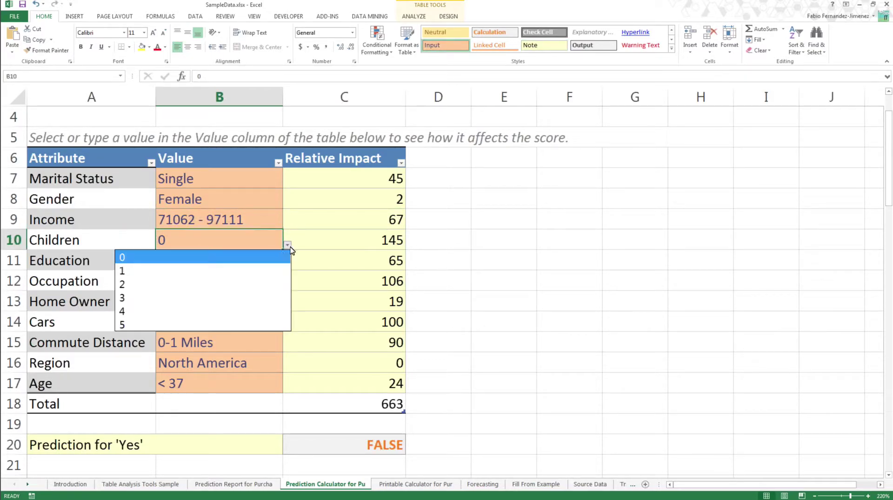
left_click(261, 284)
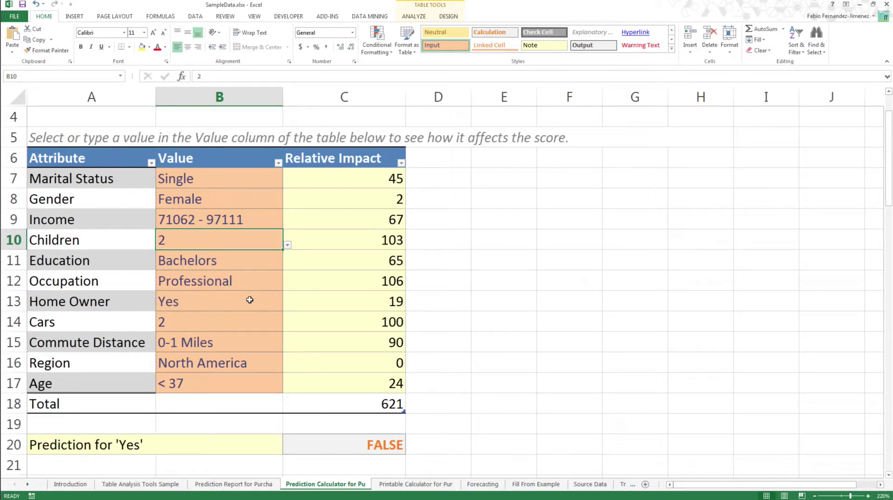
left_click(238, 378)
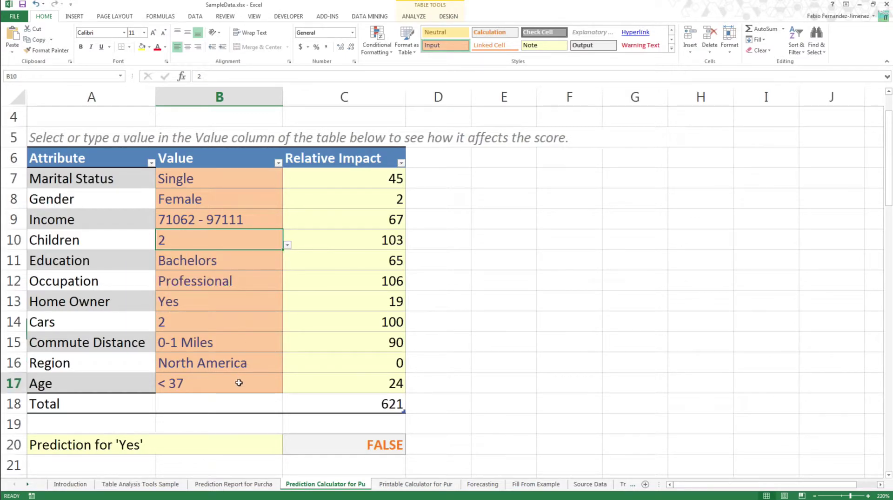
left_click(287, 389)
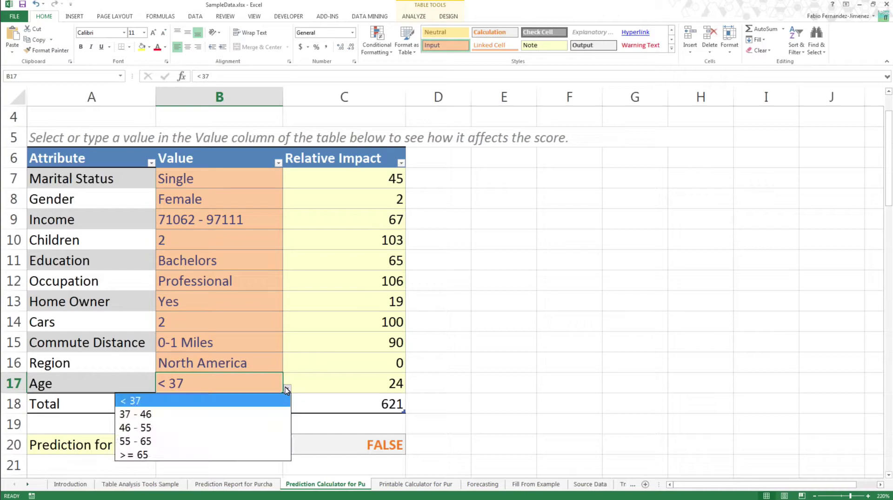
left_click(264, 426)
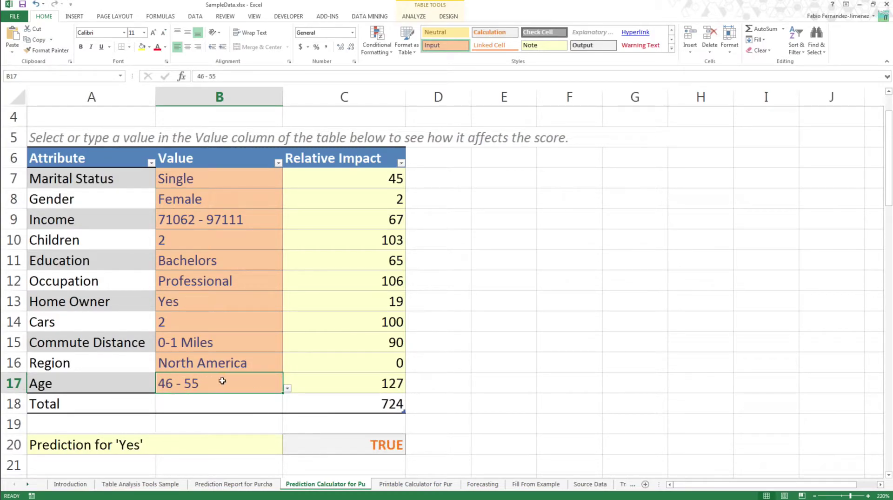
Compare the total of the relative impacts with the suggested threshold and inspect the formula of the prediction for 'Yes'.
left_click_drag(358, 182, 364, 374)
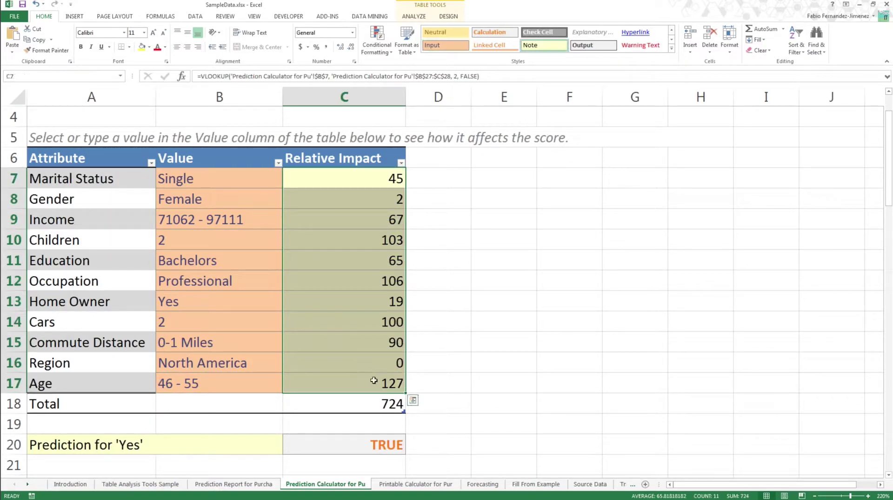
left_click(367, 409)
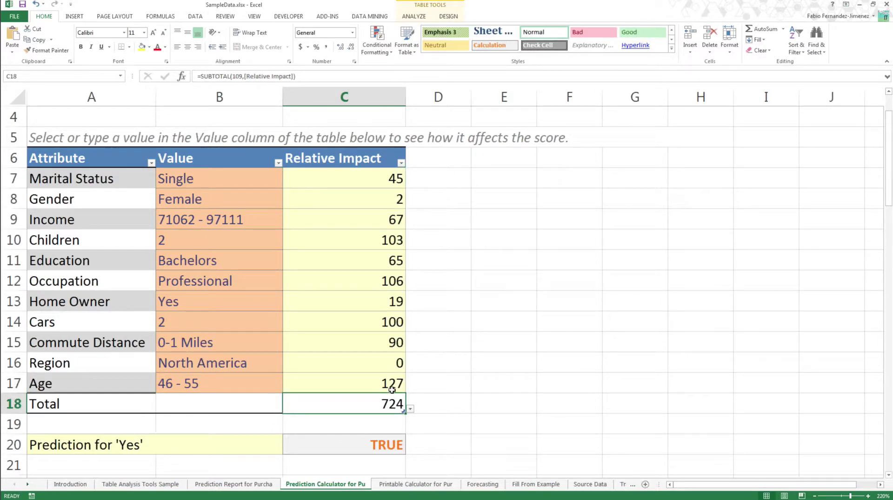
scroll(398, 318, "up", 1)
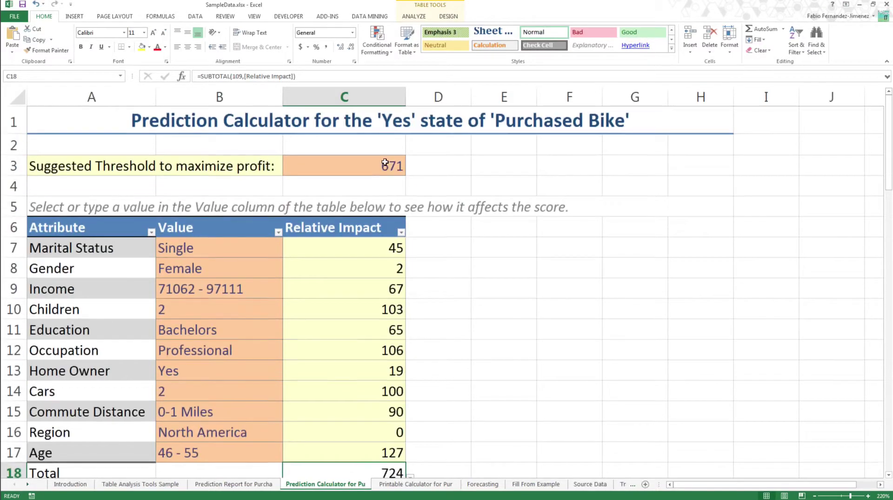
scroll(437, 254, "down", 3)
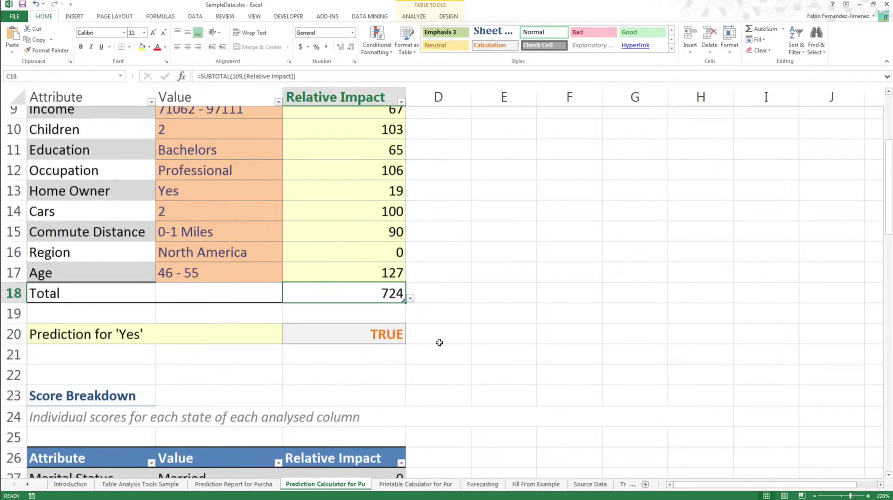
key("Down")
key("Down")
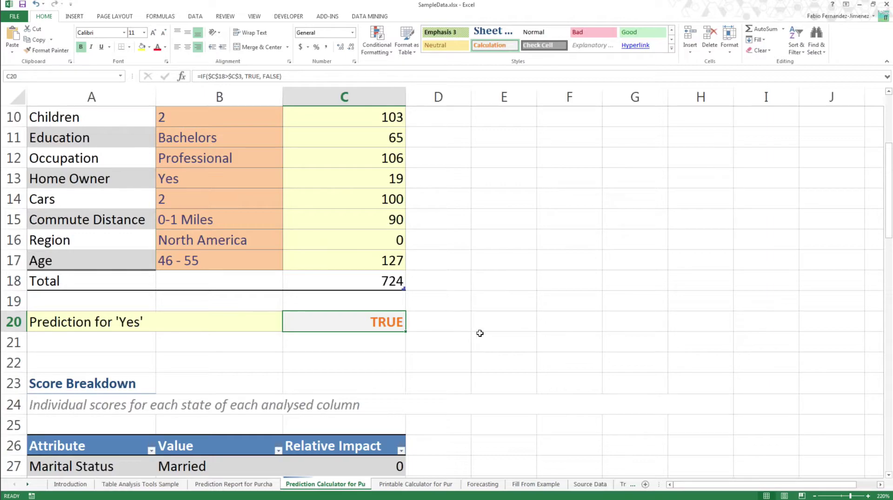
Inspect the lookup formula for the Children impact, the Gender value and all relative impacts from Marital Status to Age.
scroll(478, 331, "up", 2)
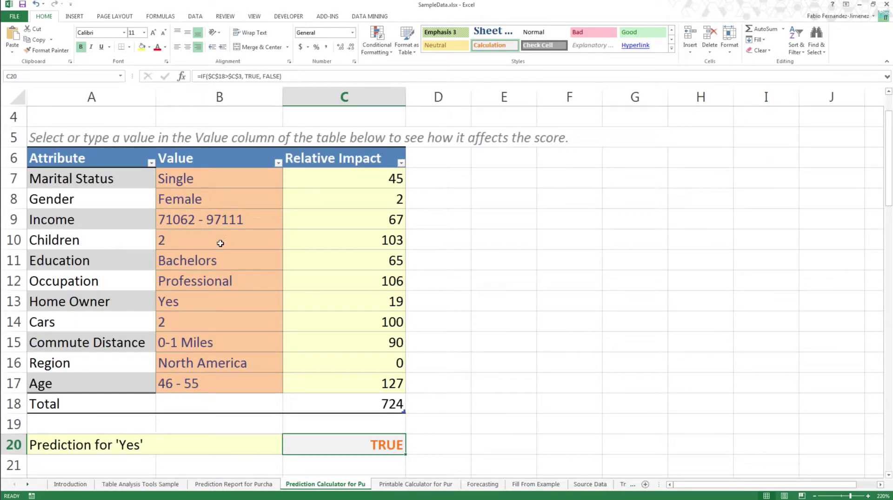
left_click(319, 237)
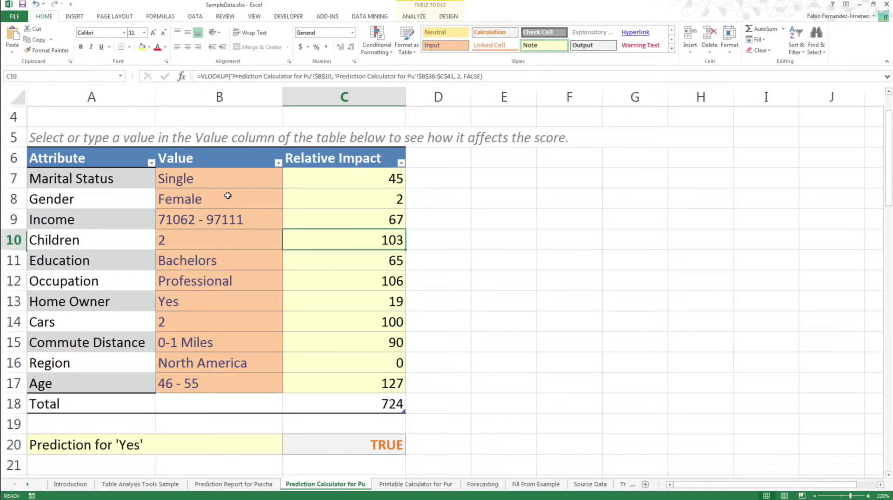
left_click(227, 195)
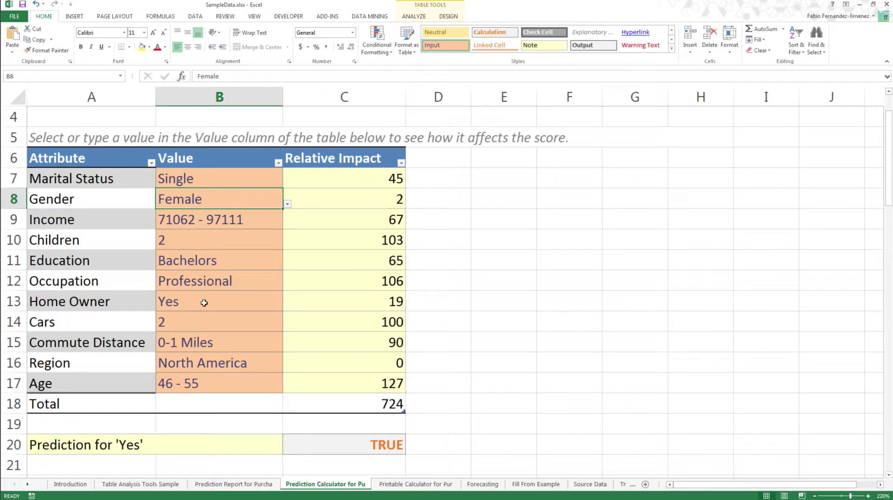
left_click_drag(351, 173, 353, 375)
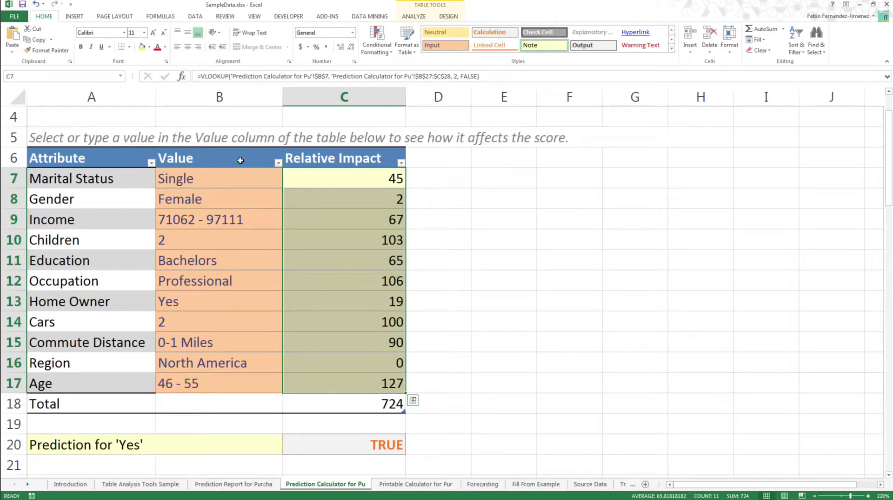
Open the available choices for the Marital Status value.
left_click(255, 178)
left_click(287, 183)
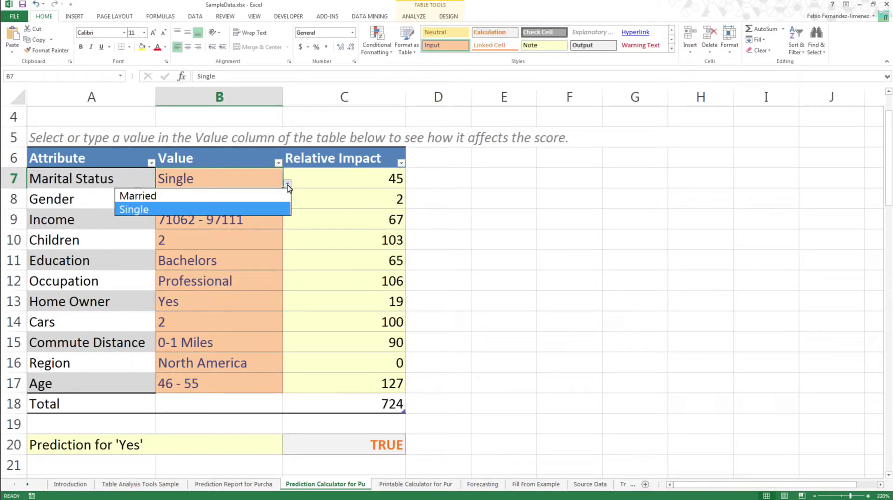
Examine the Marital Status and Income value options, the Income relative impact and the Total score in the prediction calculator.
key("Escape")
left_click(266, 221)
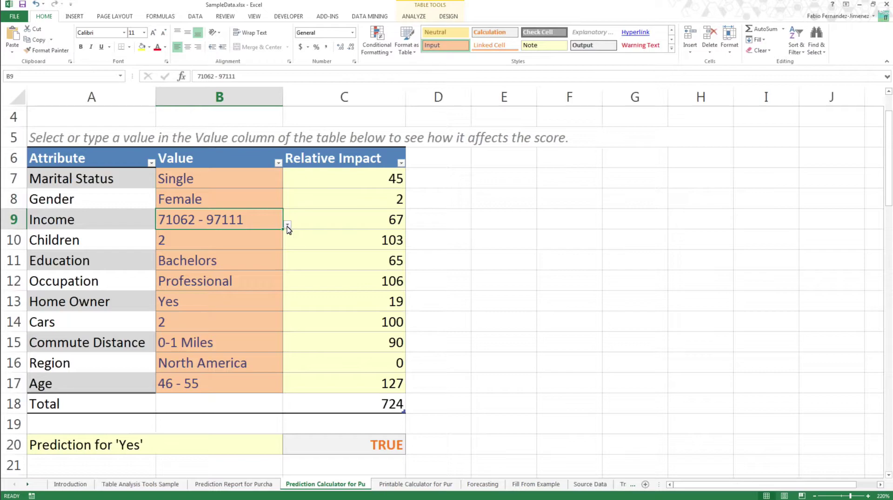
left_click(287, 228)
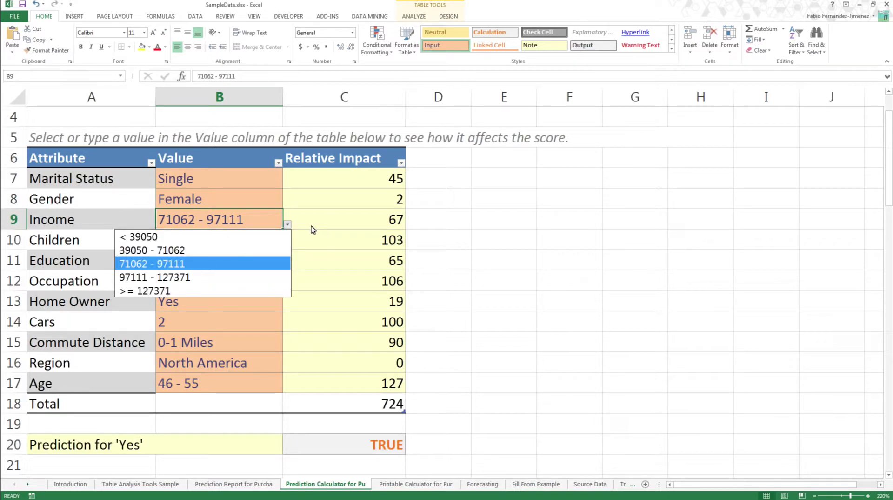
key("Escape")
left_click(362, 212)
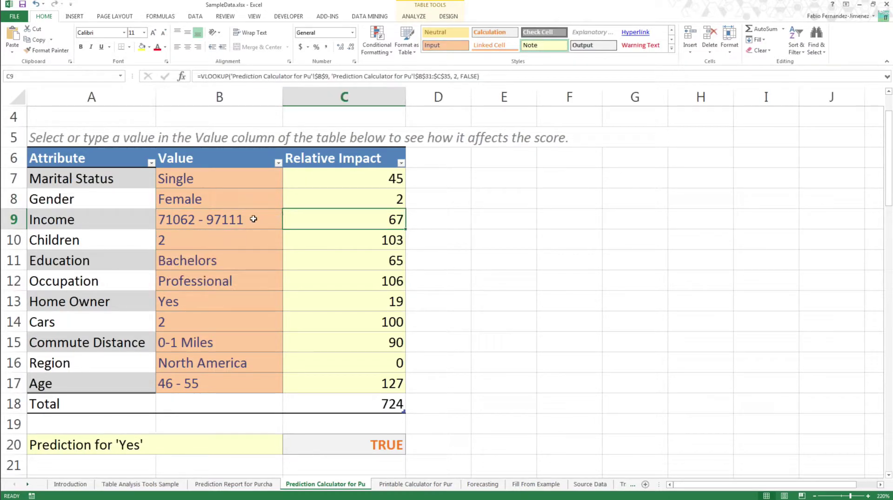
left_click(360, 401)
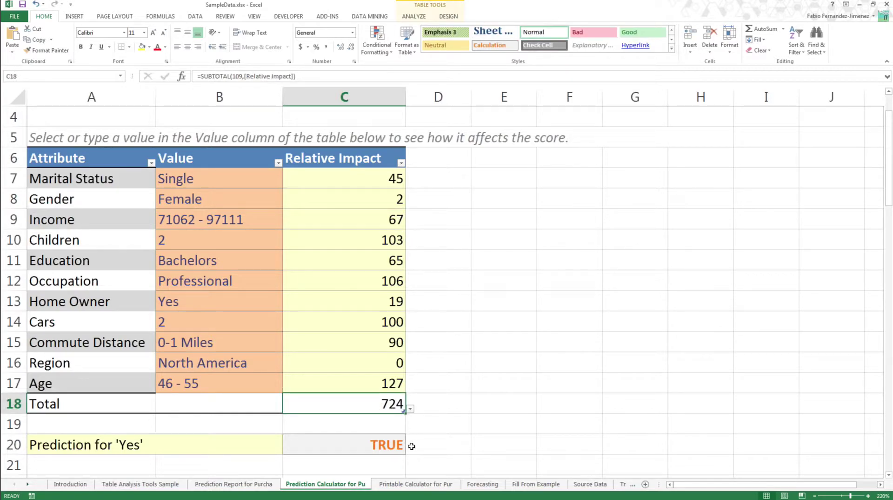
Open the Printable Calculator for Pur sheet and read its scoring instructions above the attribute table.
left_click(418, 486)
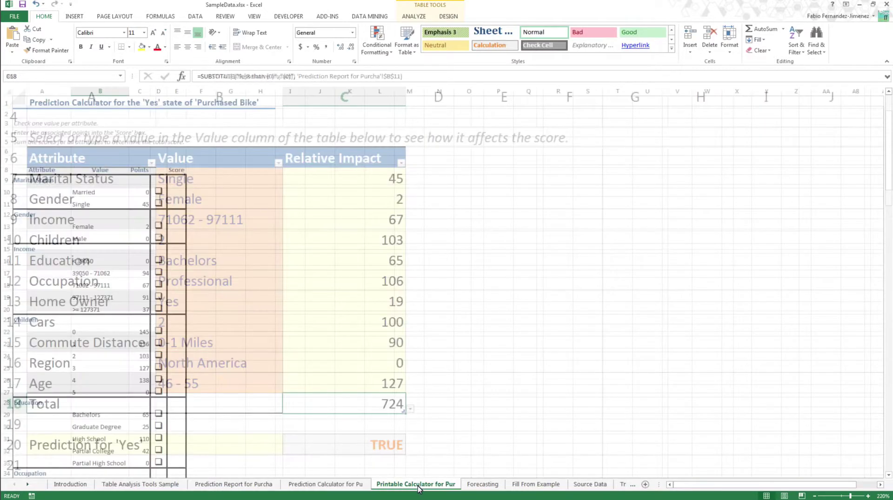
scroll(305, 218, "up", 7, "ctrl")
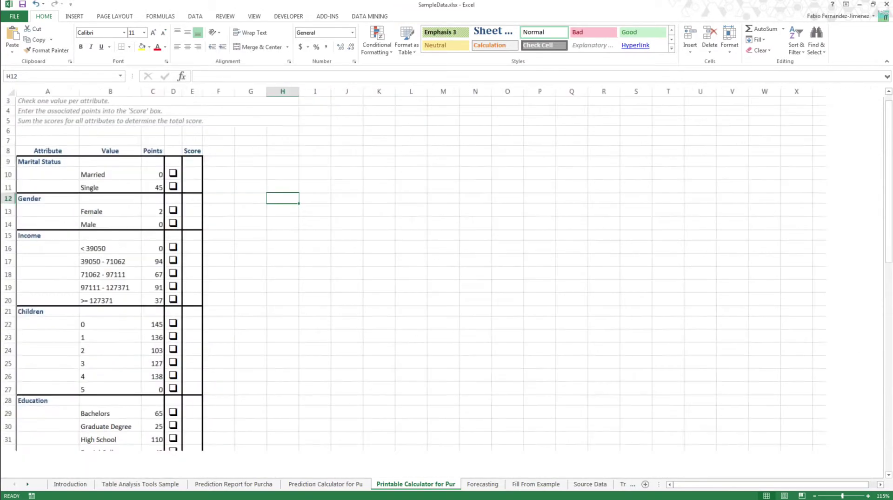
scroll(305, 218, "up", 3, "ctrl")
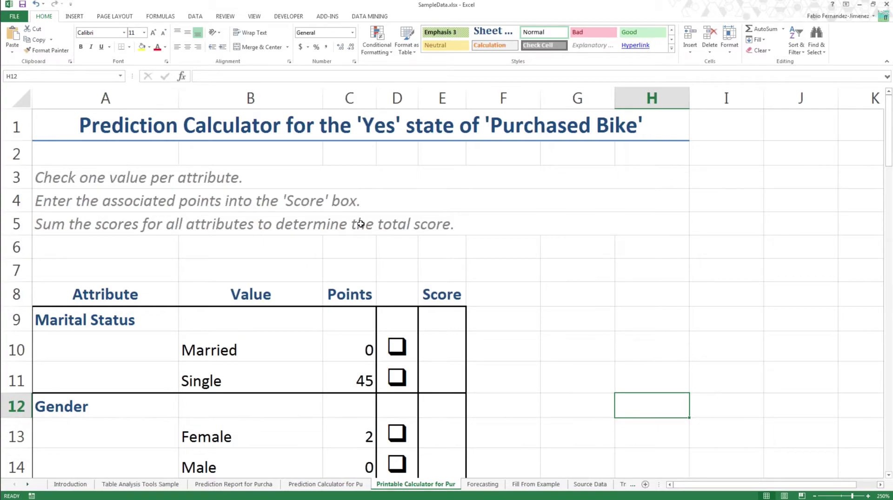
left_click(524, 225)
left_click(527, 245)
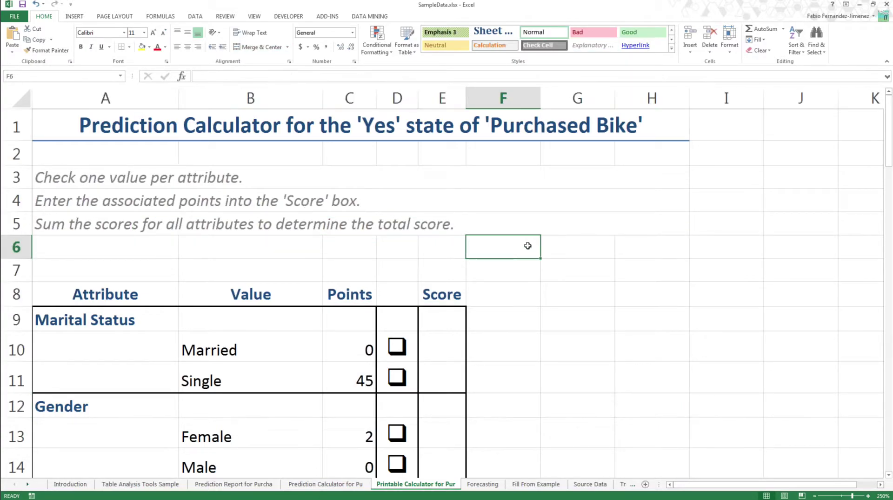
scroll(527, 246, "down", 4, "ctrl")
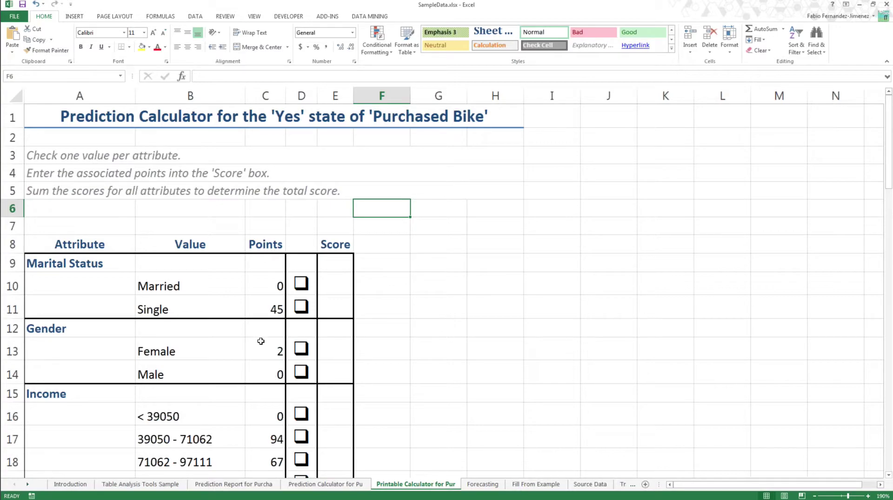
Examine the Marital Status, Gender and Income attributes of the printable scorecard, including the marital status values, points and checkboxes.
scroll(266, 302, "down", 2)
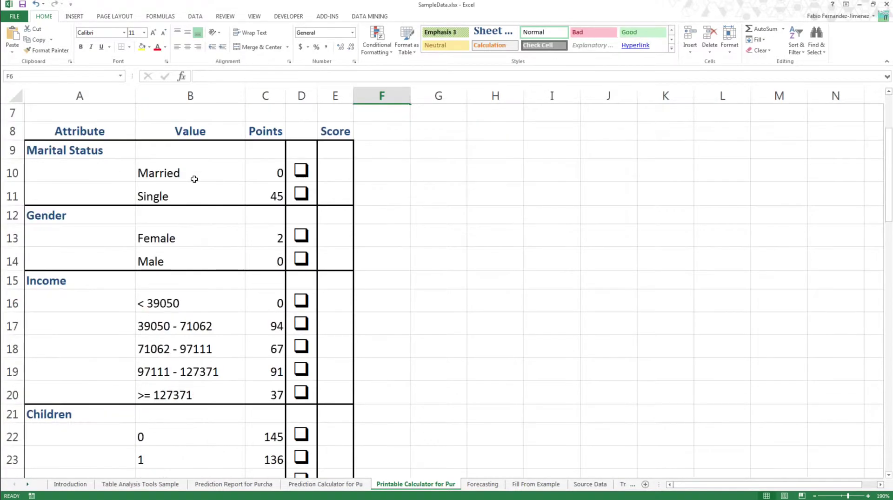
left_click(72, 155)
left_click(72, 212)
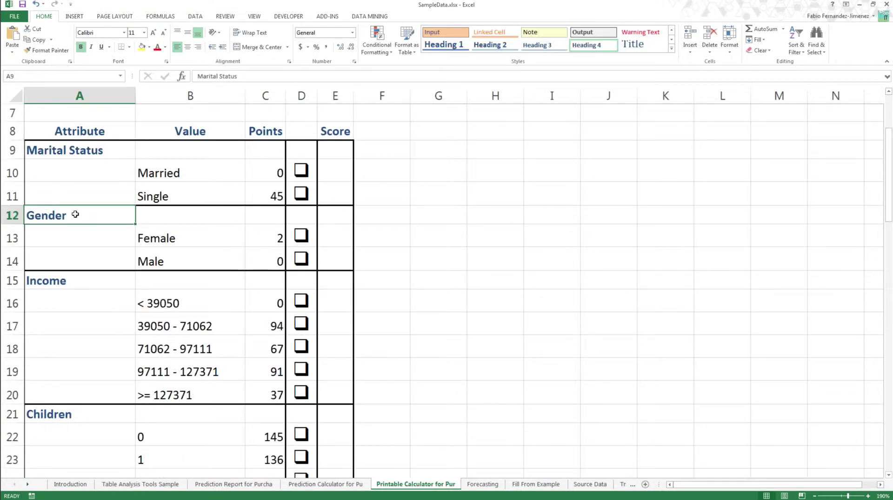
left_click(83, 279)
left_click(209, 173)
left_click_drag(209, 173, 212, 201)
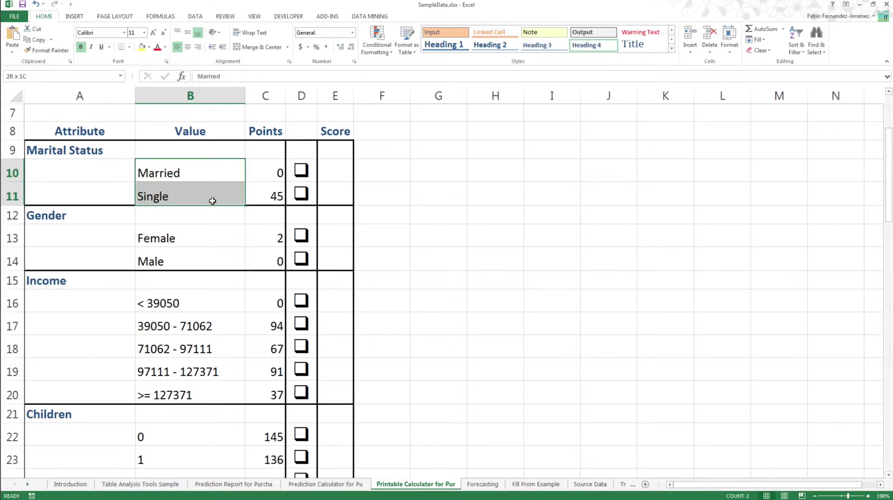
left_click(265, 149)
left_click(272, 193)
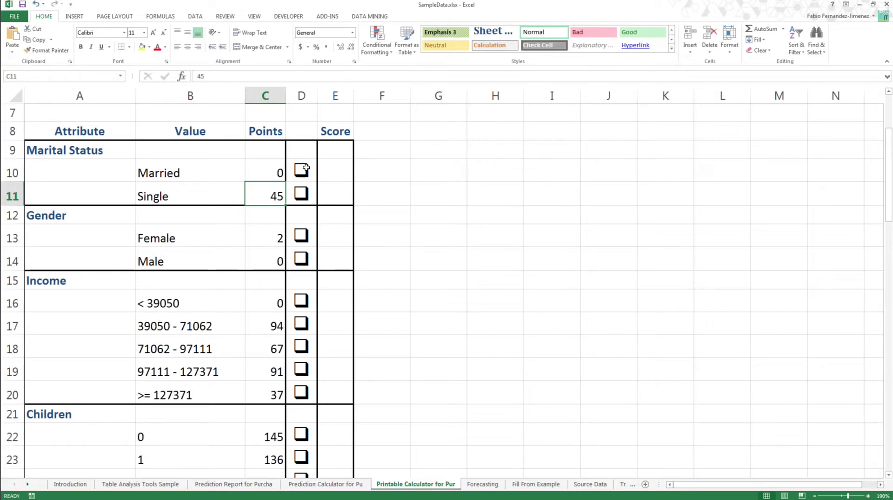
left_click(312, 167)
Check the result thresholds at the end of the printable scorecard and return to the Table Analysis Tools Sample sheet.
scroll(297, 243, "down", 17)
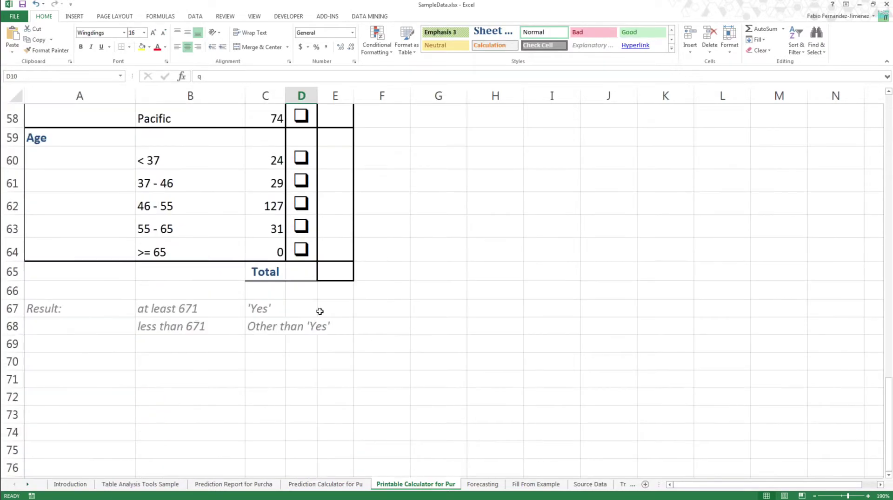
left_click(205, 312)
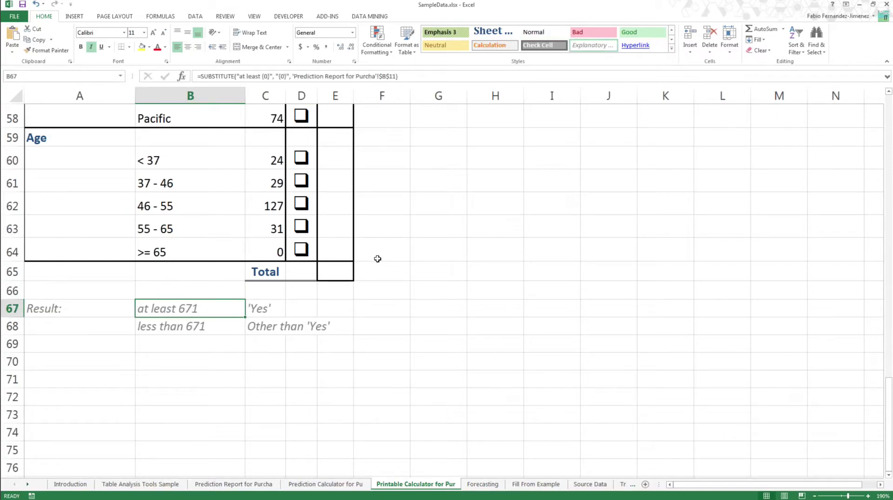
scroll(440, 250, "up", 10)
scroll(440, 249, "up", 9)
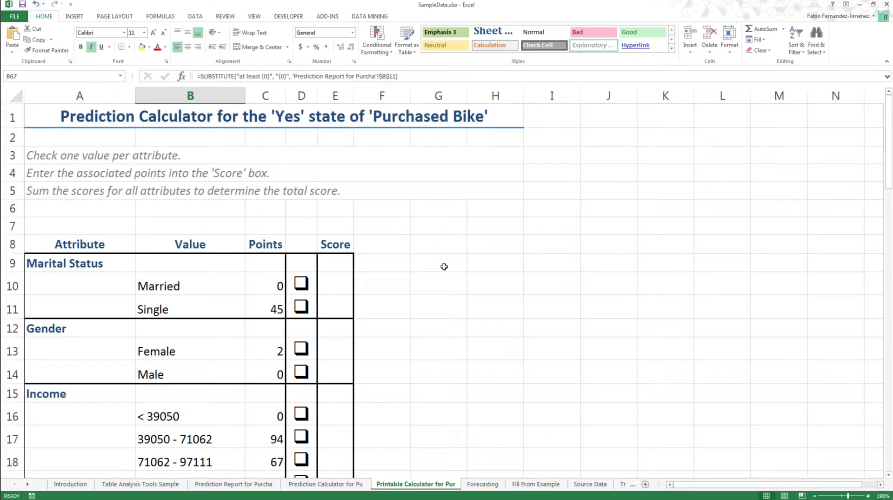
left_click(145, 484)
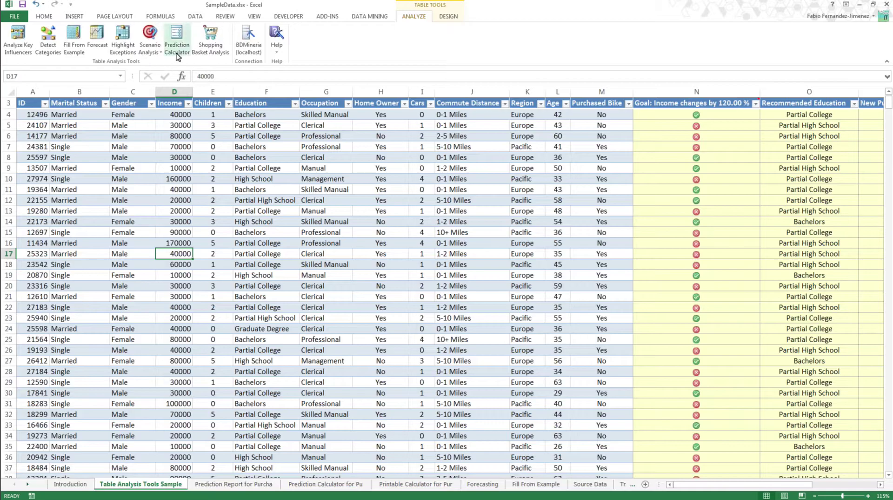
left_click(218, 134)
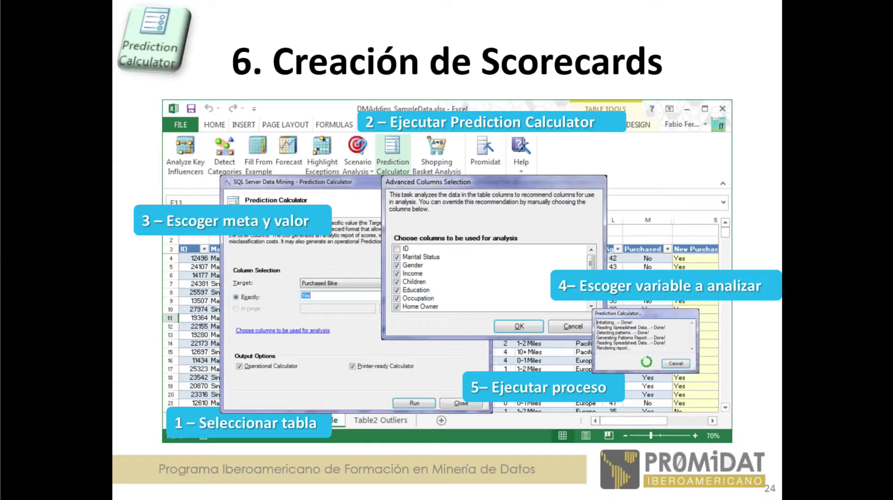
key("Right")
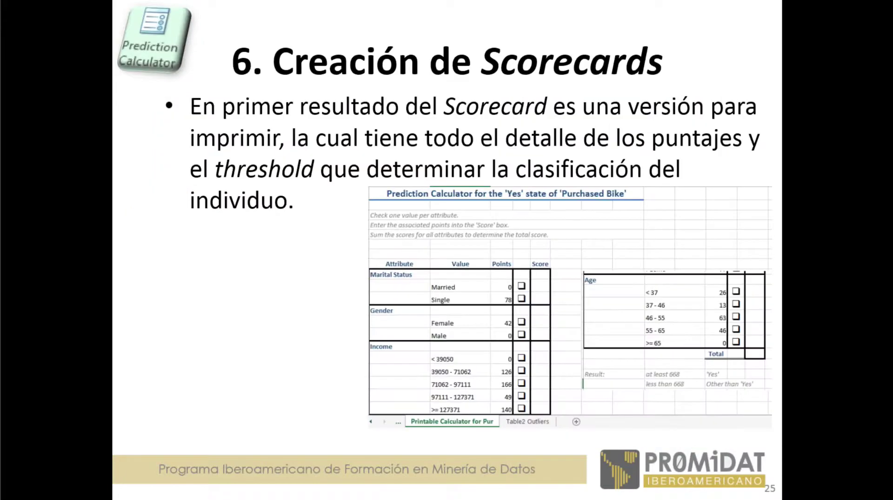
key("Right")
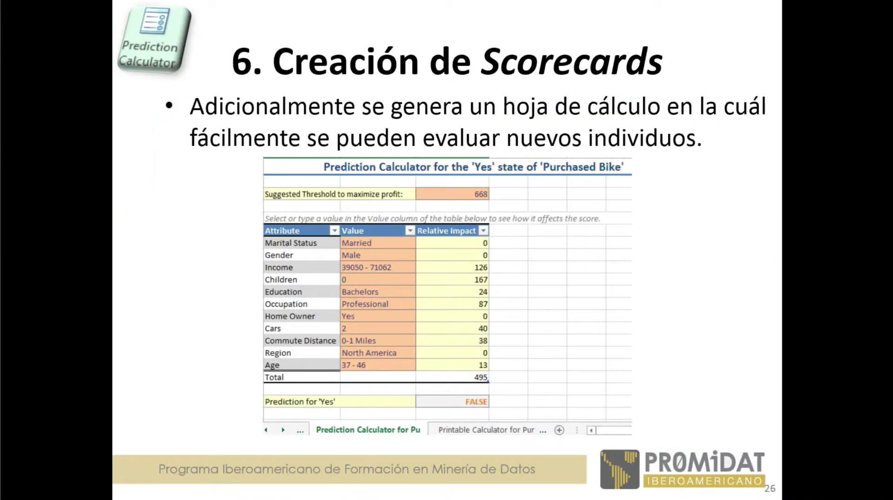
key("Right")
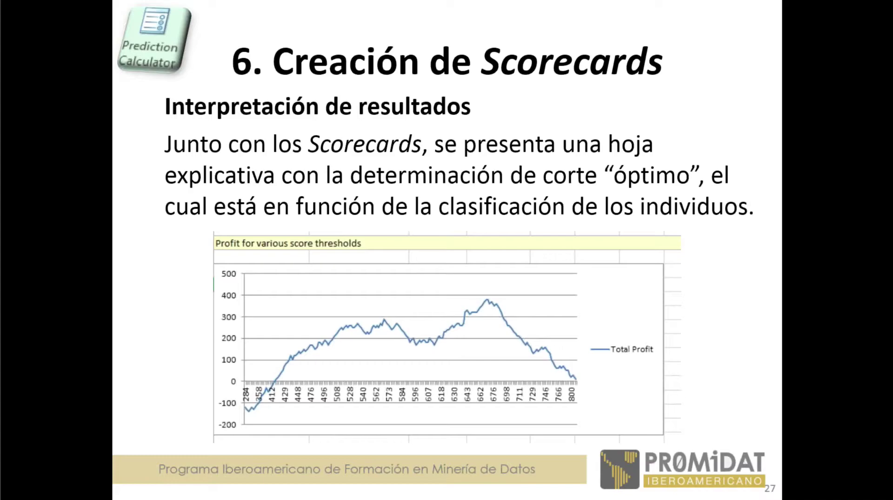
key("Right")
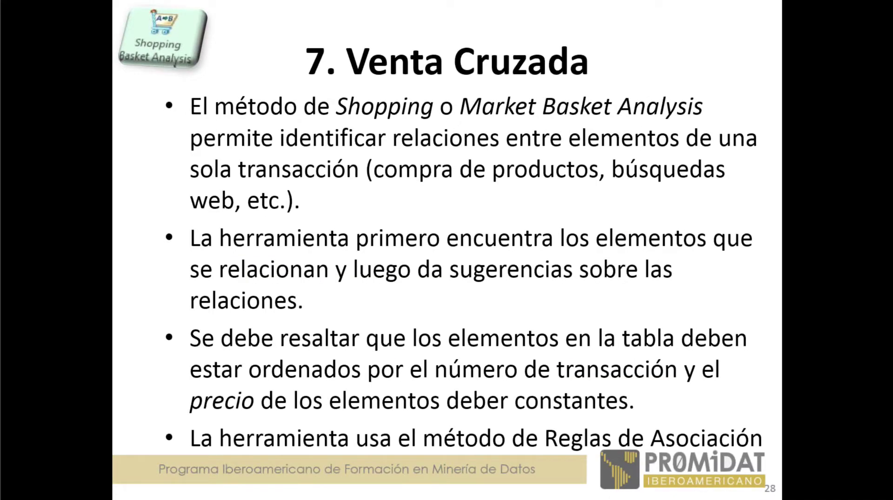
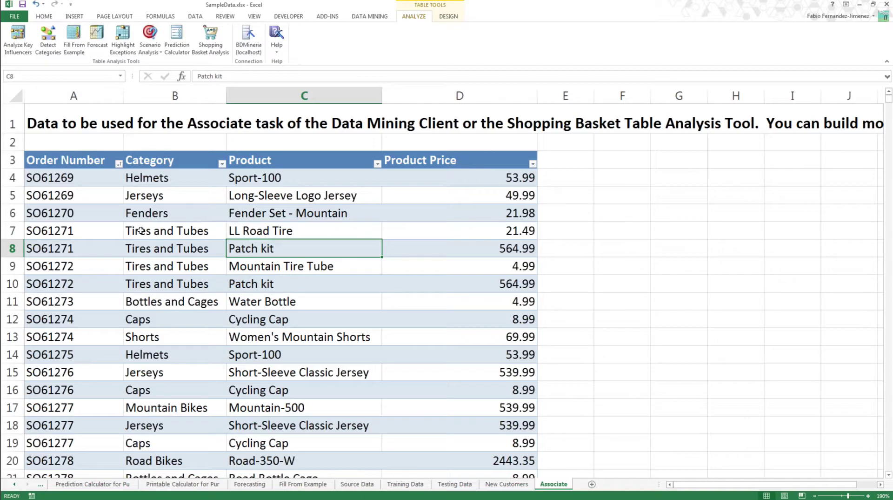
Examine the Order Number column and the LL Road Tire and Patch kit entries in rows 7 and 8 of the Associate sheet.
left_click(85, 93)
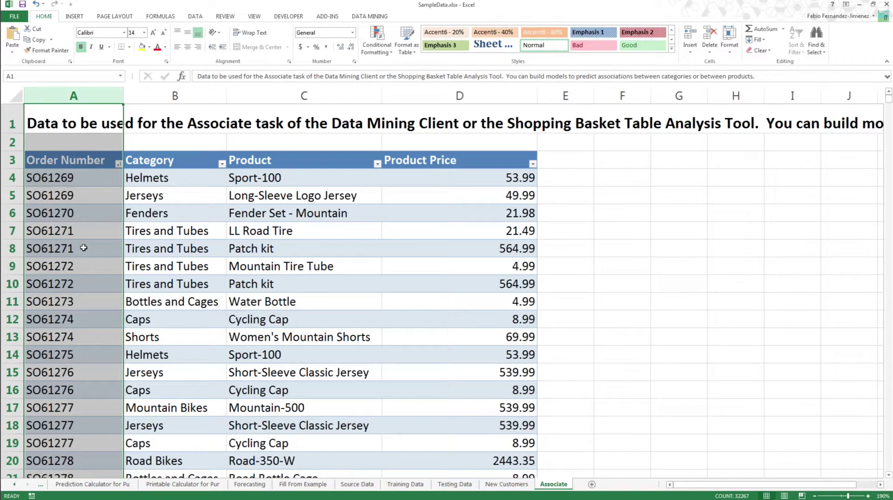
left_click(9, 231)
left_click_drag(9, 231, 10, 248)
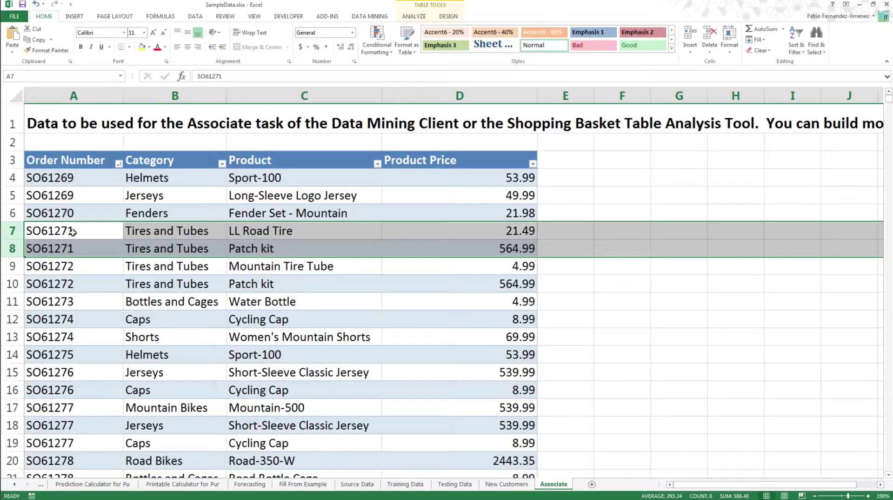
left_click(285, 230)
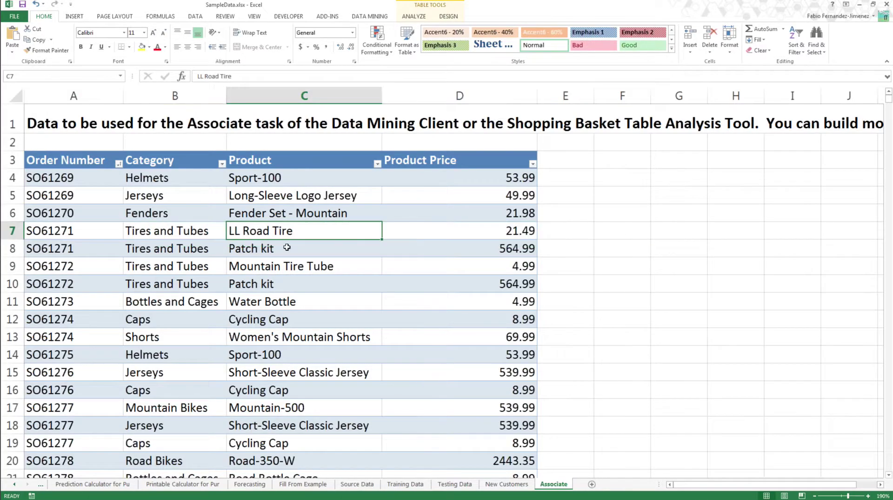
left_click(286, 246)
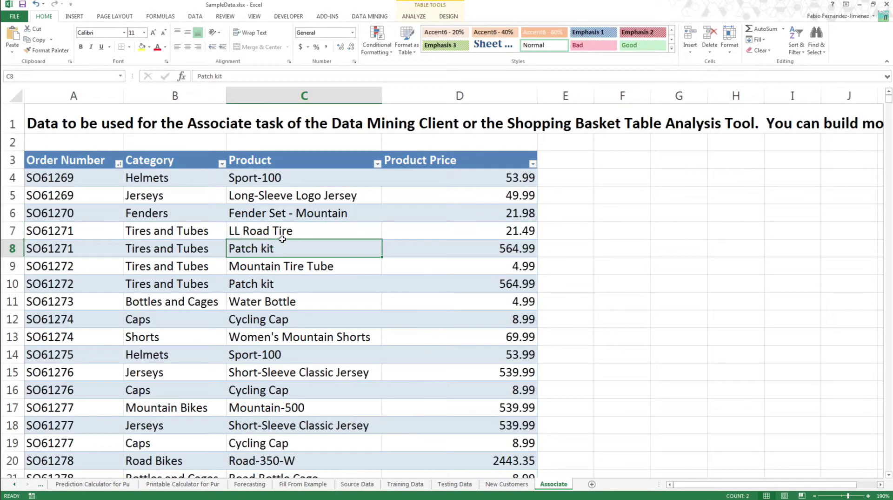
left_click_drag(283, 239, 282, 235)
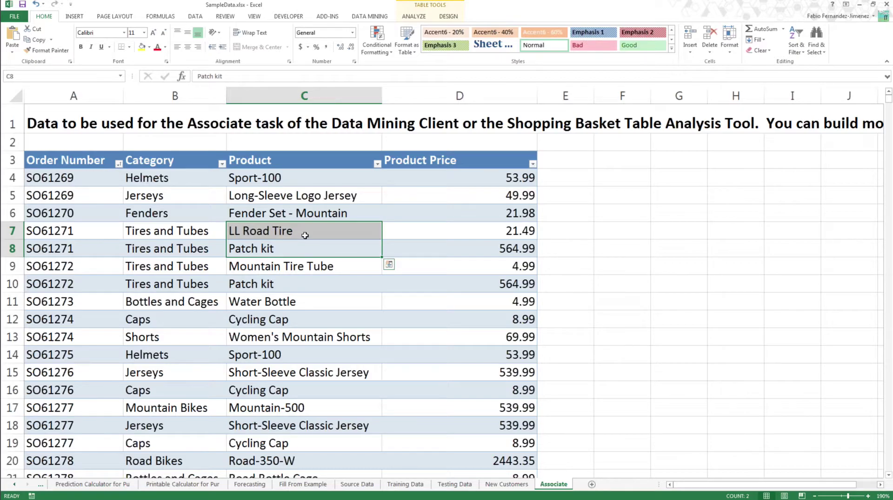
left_click(305, 231)
left_click_drag(12, 230, 13, 248)
left_click(270, 247)
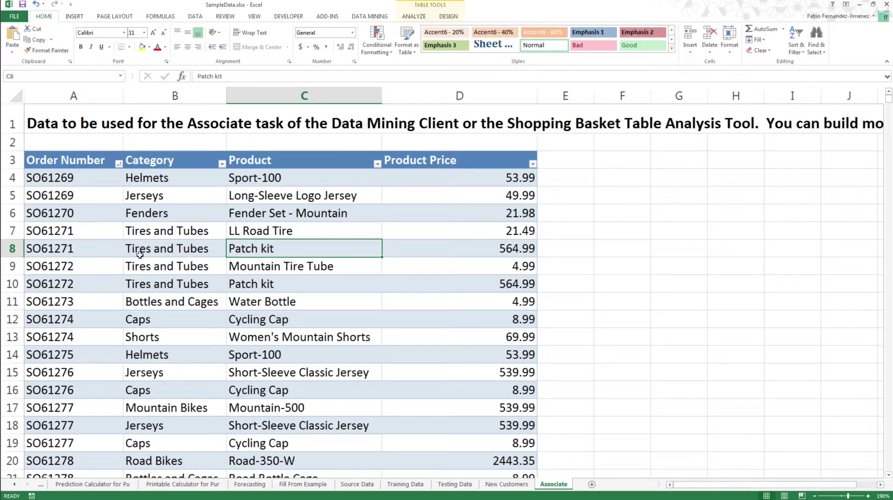
left_click_drag(12, 231, 12, 247)
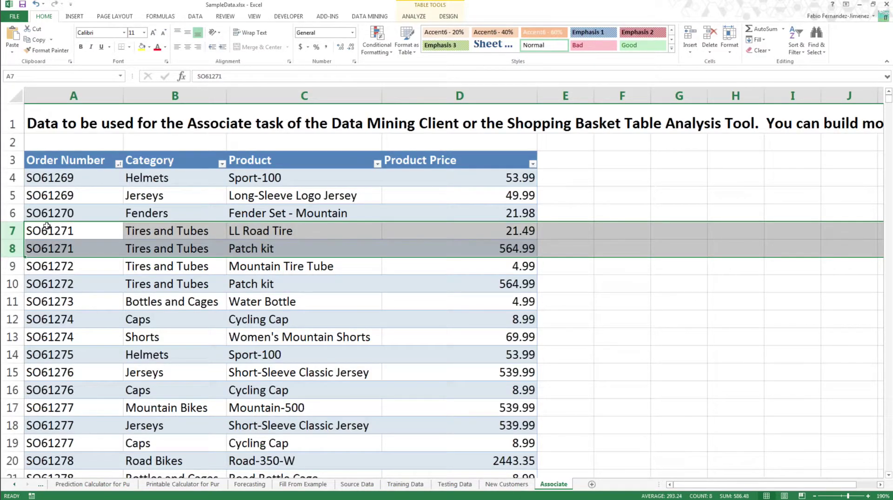
Compare the Fender Set - Mountain order in row 6 with rows 12 and 13, and highlight the whole Order Number column.
left_click(13, 213)
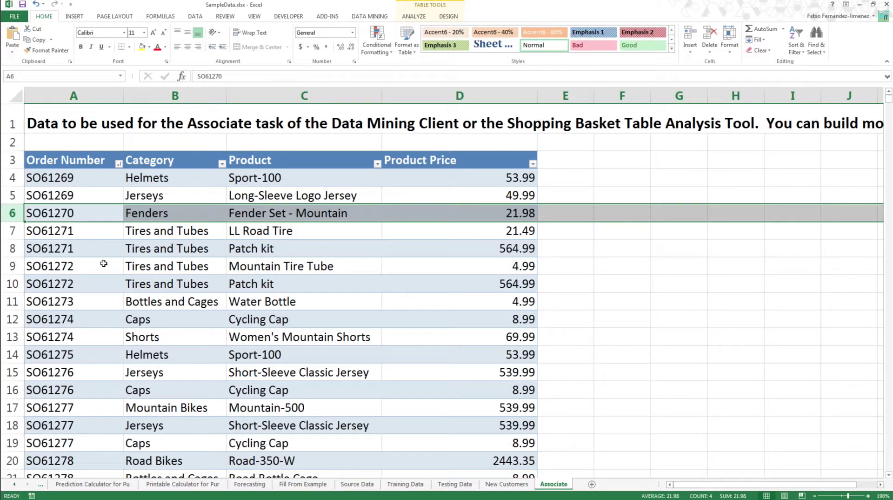
left_click(10, 319)
left_click(311, 211)
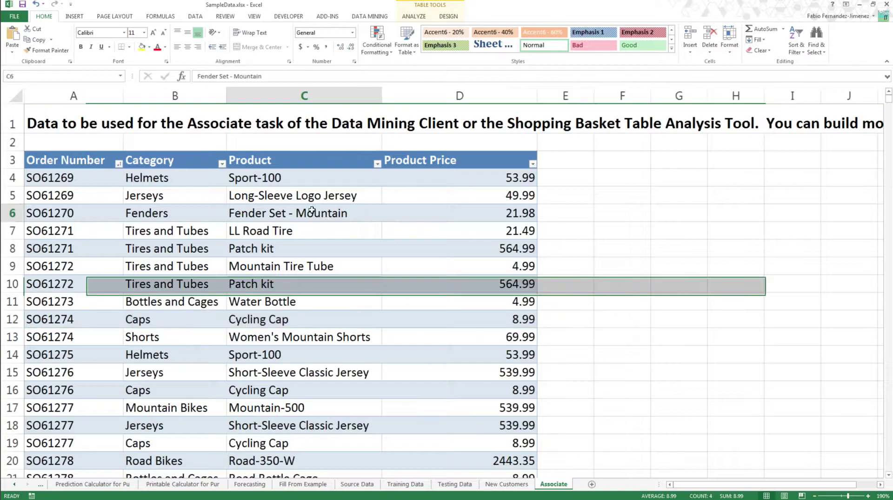
left_click(12, 212)
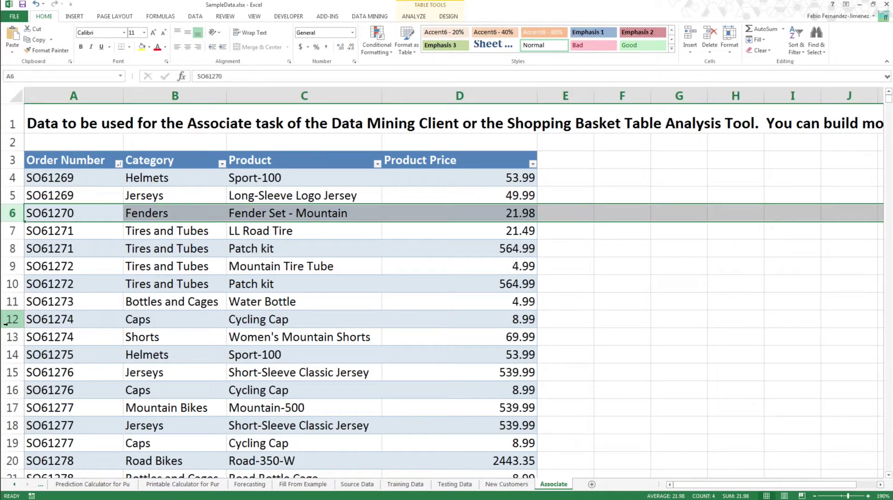
left_click_drag(5, 322, 69, 333)
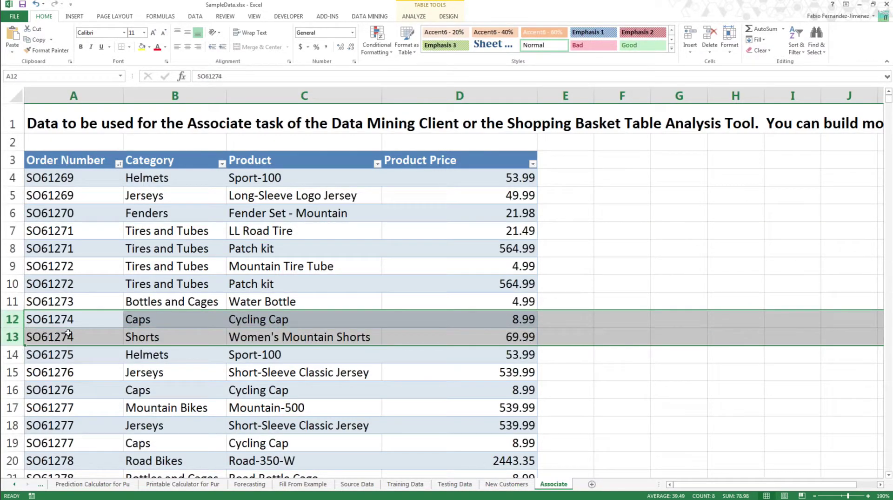
left_click(74, 96)
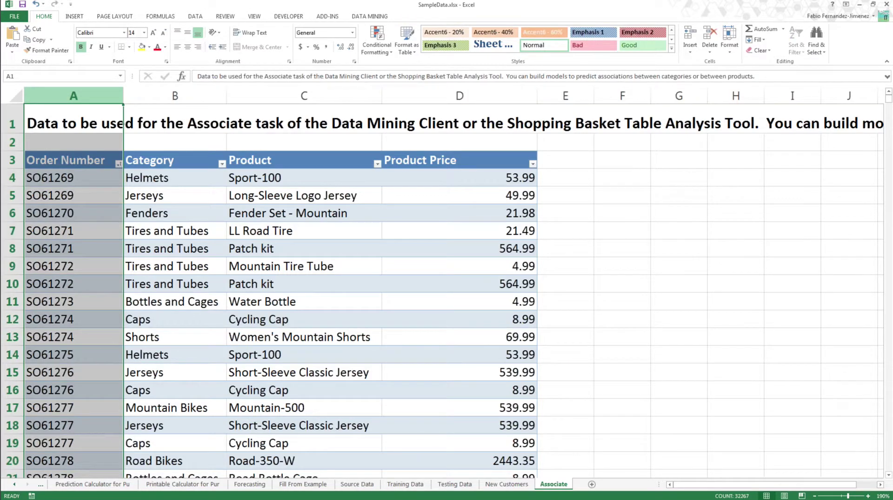
Examine the Product, Product Price and Order Number columns of the Associate sheet as inputs for the basket analysis.
left_click(305, 96)
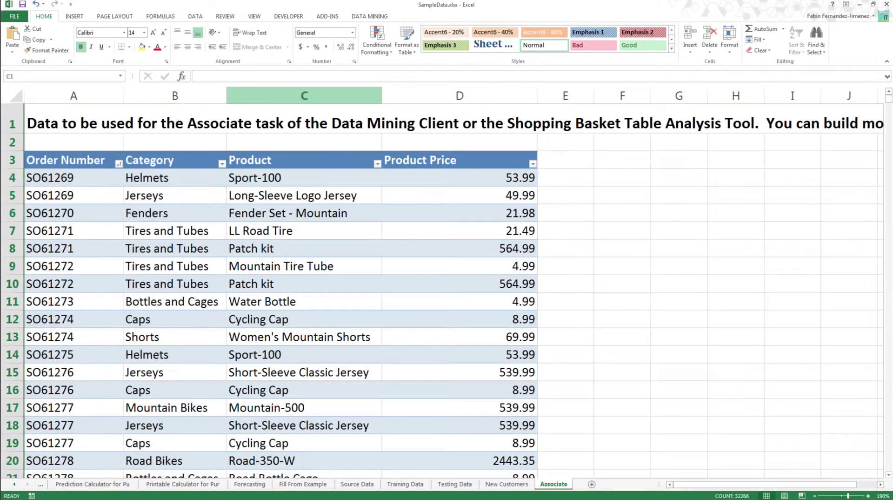
left_click(395, 92)
left_click(457, 91)
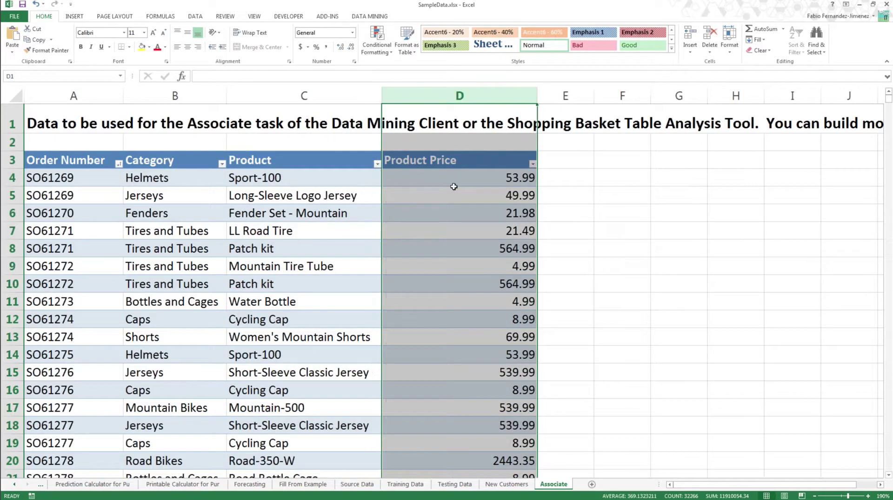
left_click(488, 215)
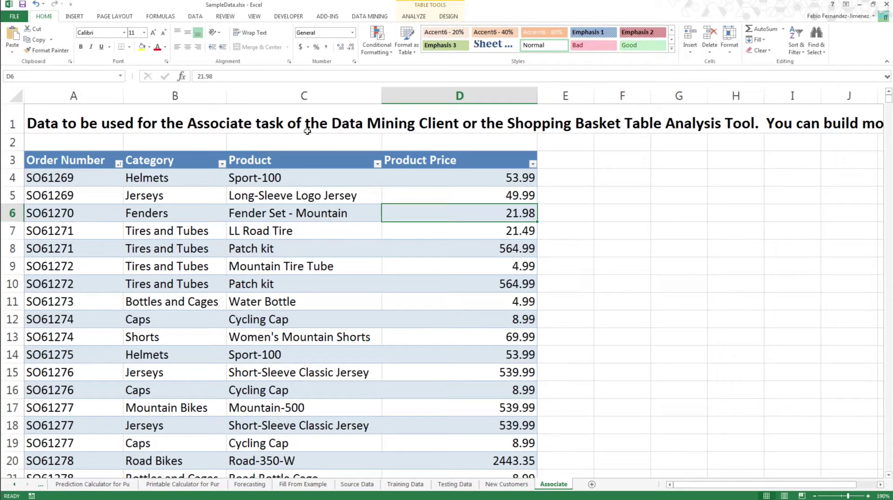
left_click(304, 96)
left_click(73, 96)
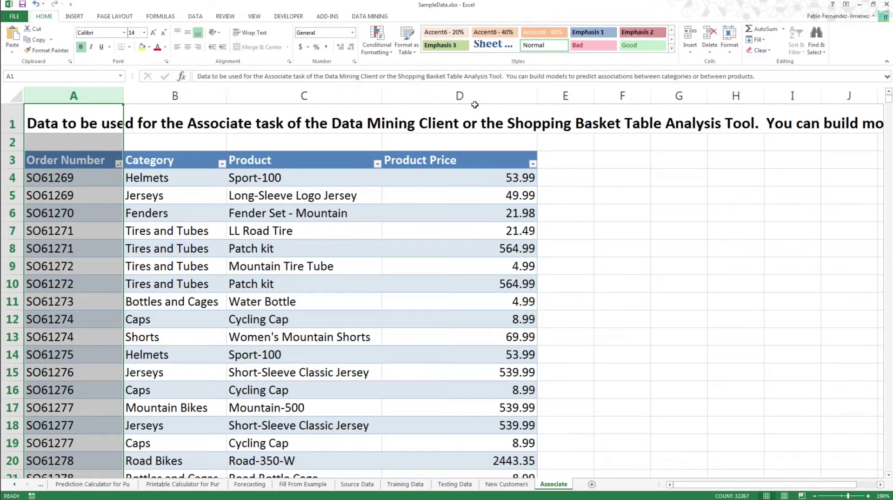
left_click(460, 96)
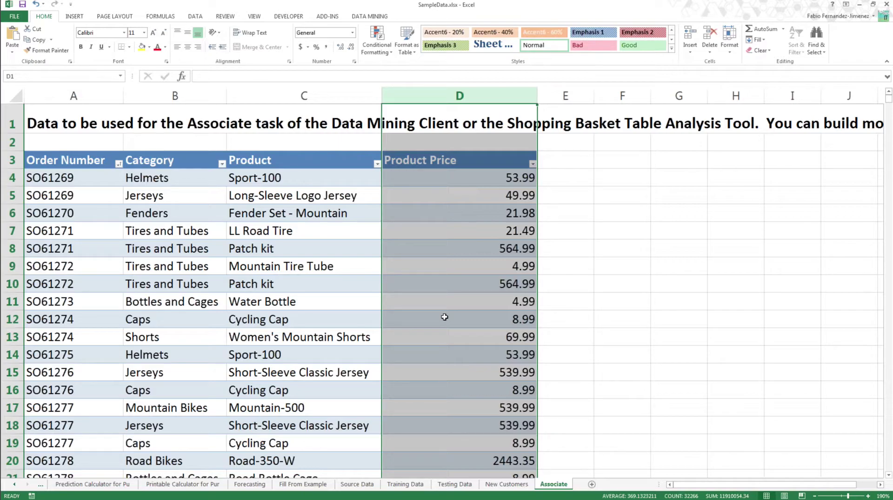
left_click(91, 93)
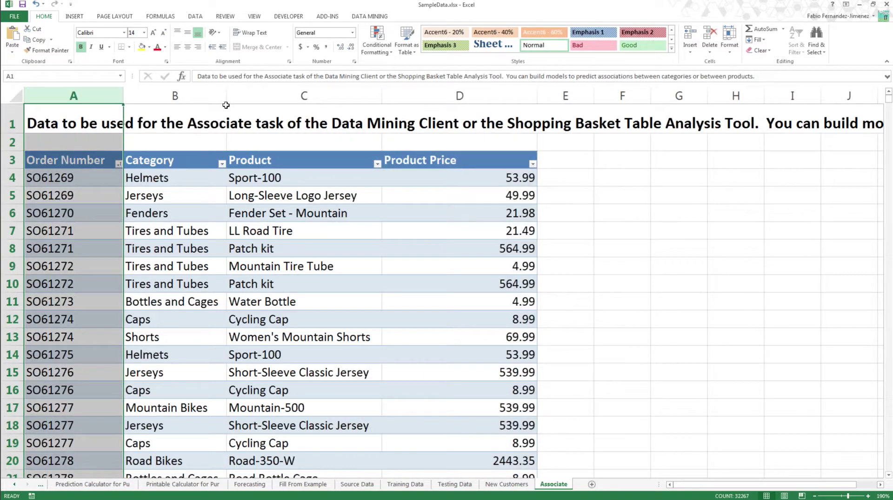
left_click(267, 97)
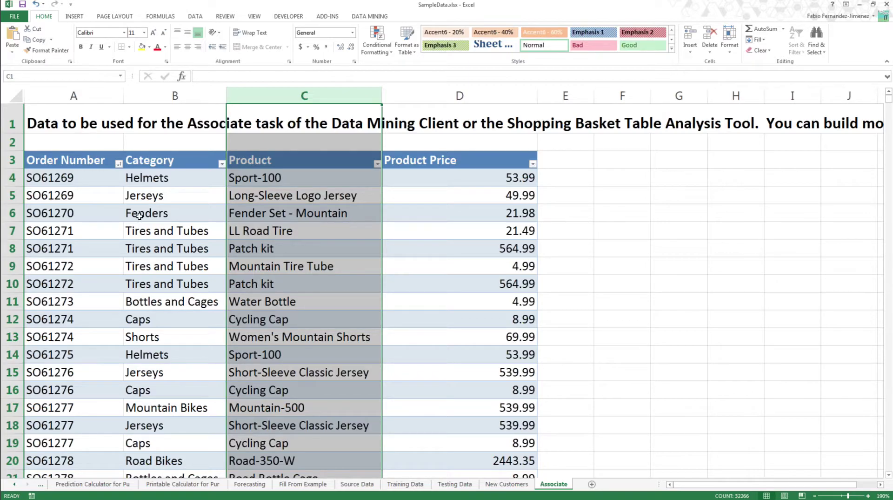
Open the Shopping Basket Analysis tool for the Associate sheet's transaction table.
left_click(279, 267)
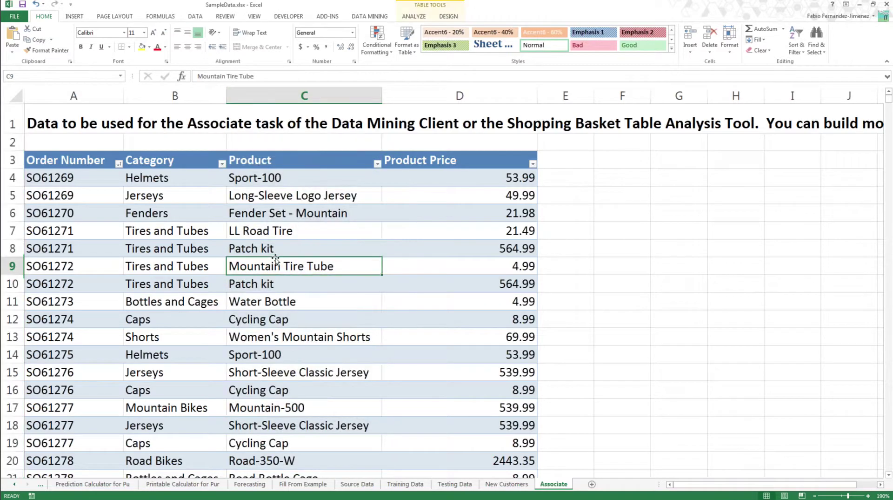
left_click(414, 17)
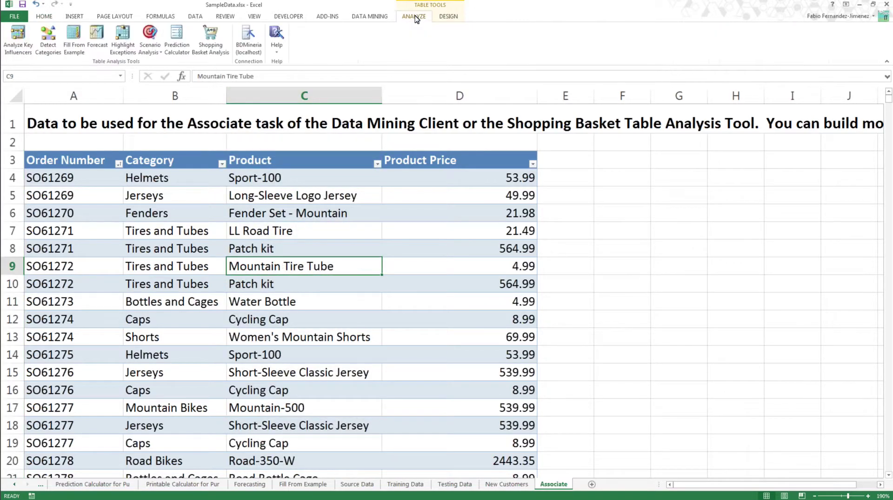
left_click(222, 55)
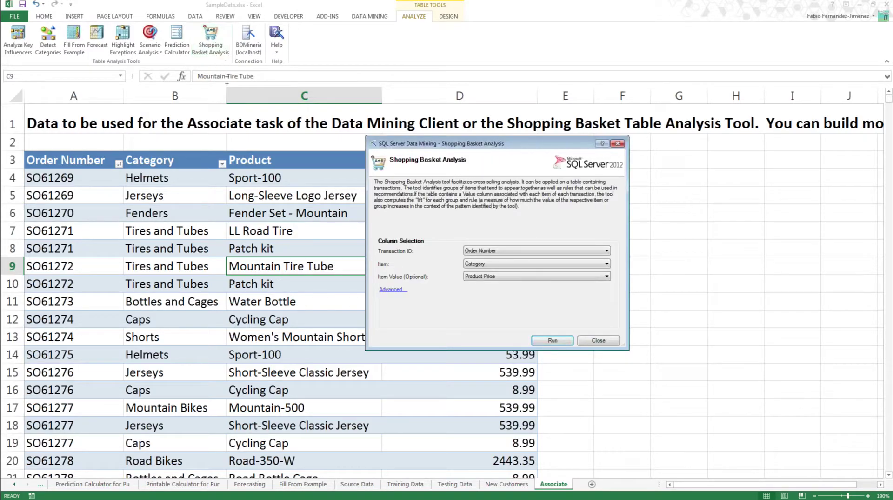
left_click(470, 277)
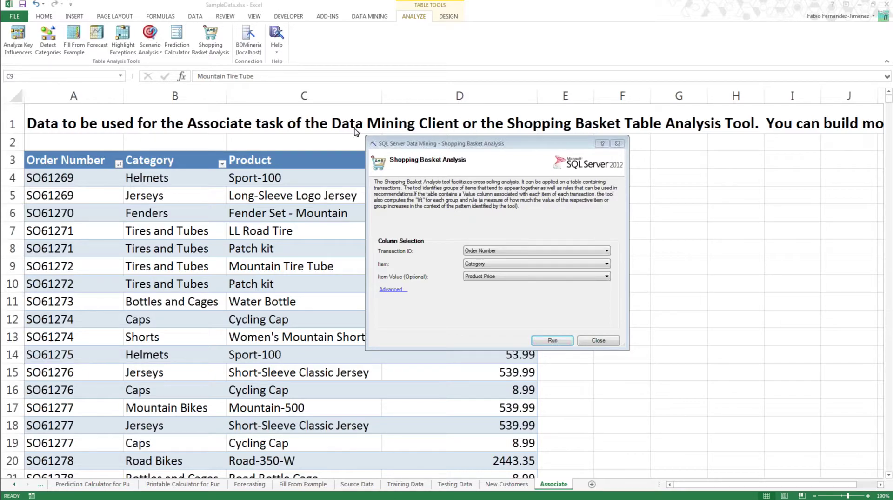
left_click(504, 161)
left_click_drag(493, 145, 504, 127)
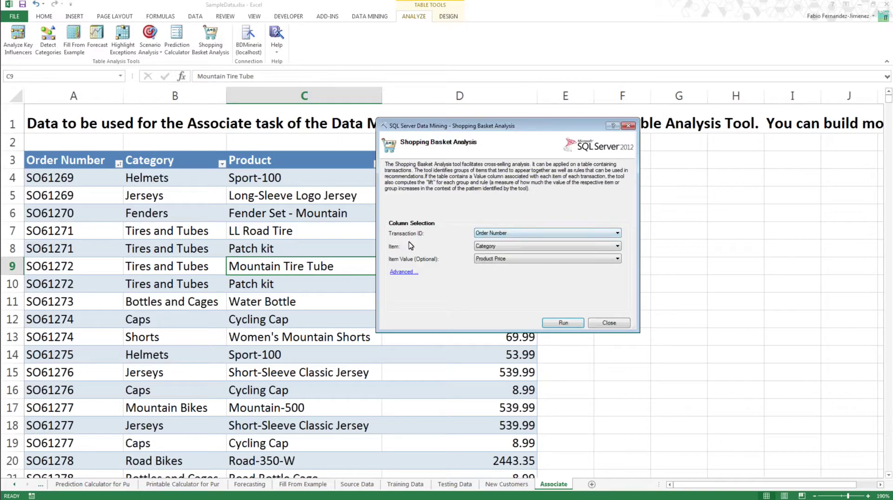
Run the Shopping Basket Analysis with Order Number as transaction ID, Product as item and Product Price as item value.
left_click(561, 233)
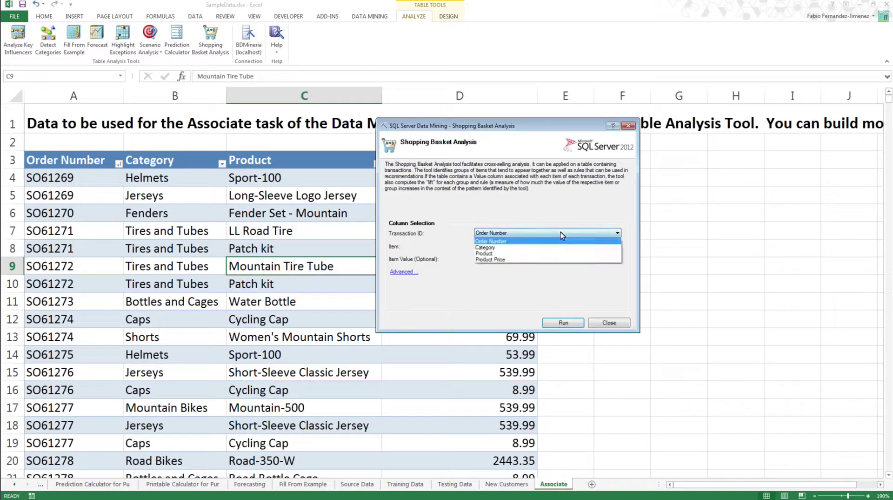
left_click(507, 241)
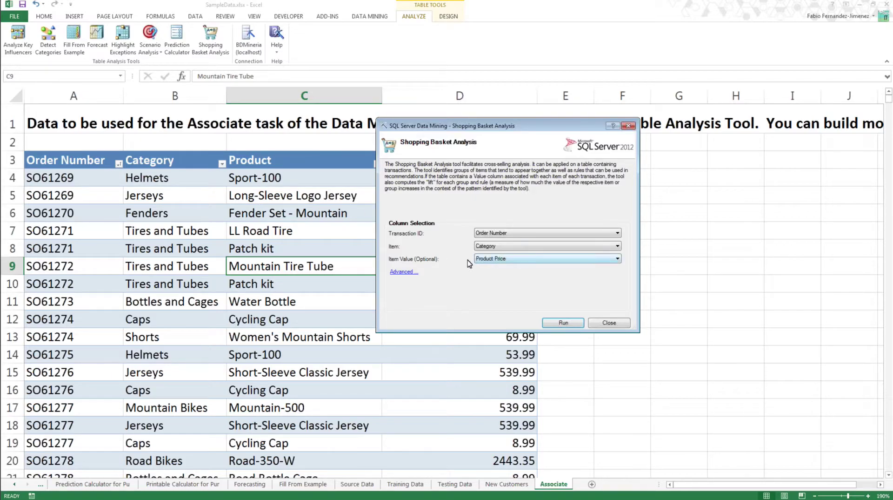
left_click(476, 246)
left_click(502, 265)
left_click(574, 322)
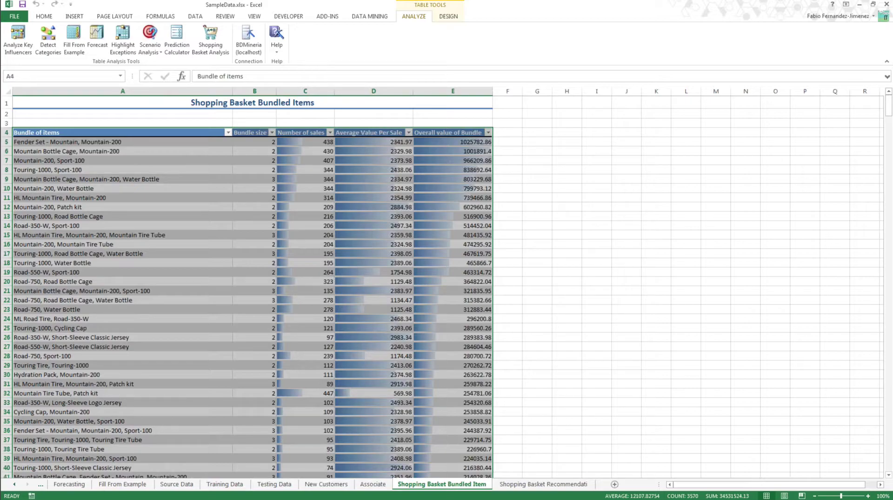
Narrow the Bundle of items column on the Shopping Basket Bundled Items sheet.
left_click(554, 187)
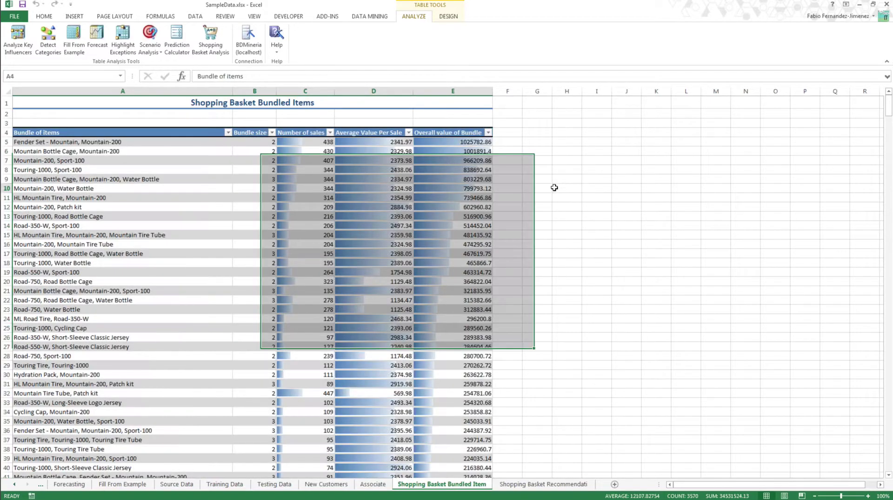
scroll(286, 220, "up", 2)
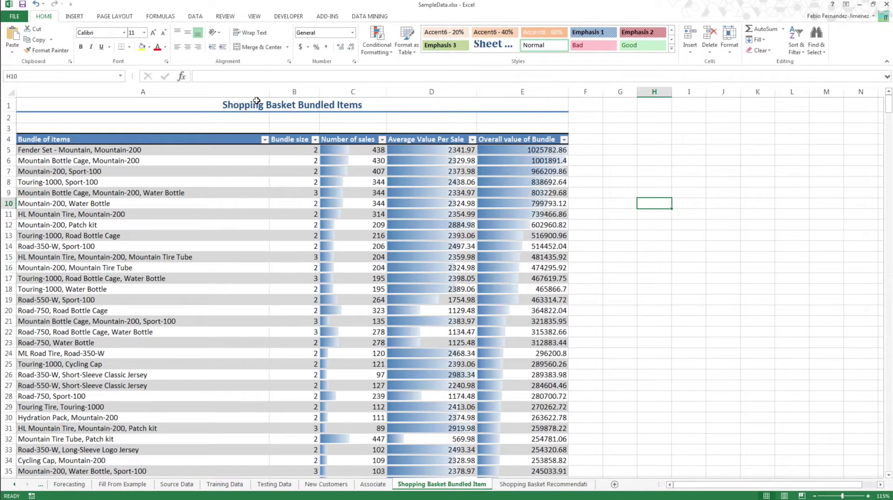
left_click_drag(268, 92, 219, 92)
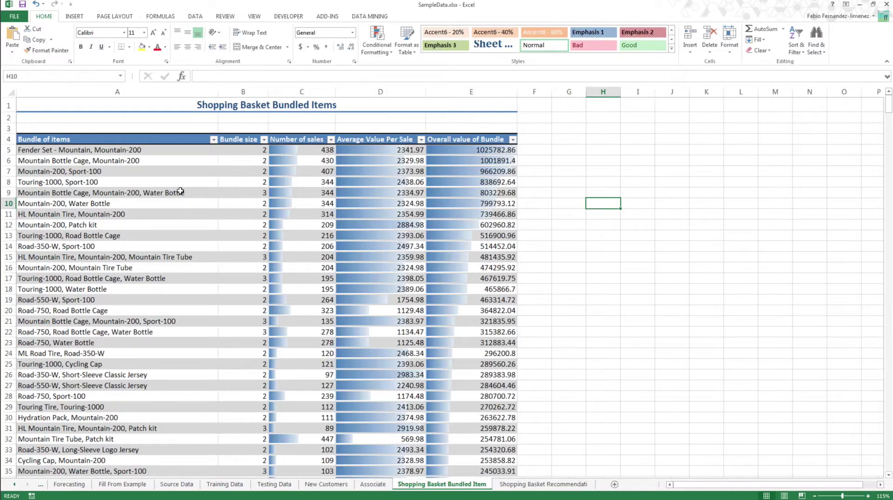
Examine the Bundle of items column, comparing the product combinations in rows 5 to 7.
left_click(161, 157)
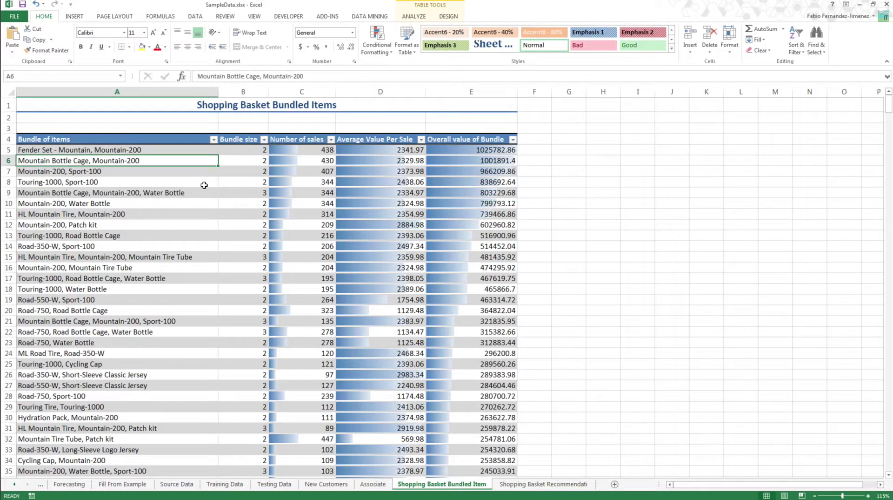
scroll(205, 185, "up", 1, "ctrl")
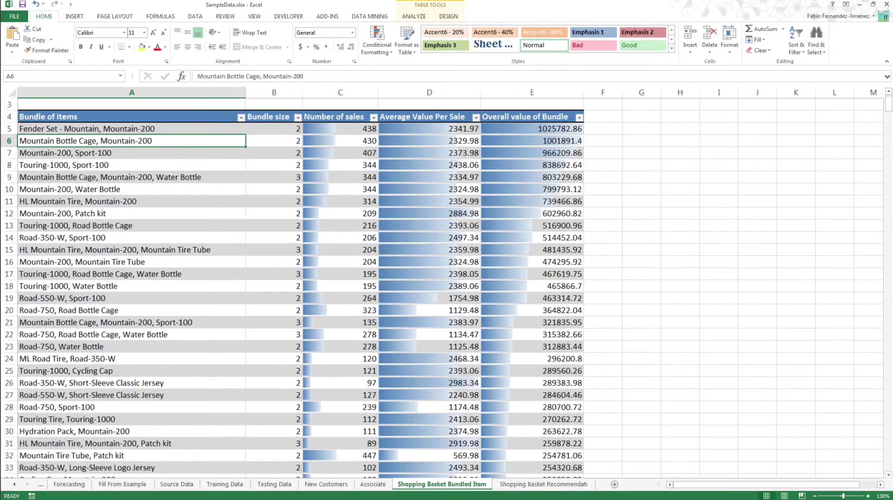
scroll(442, 288, "up", 1)
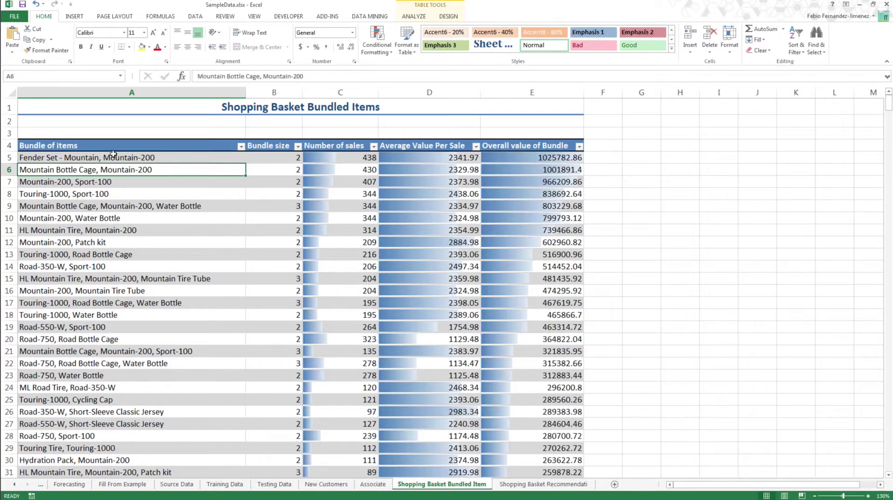
left_click(117, 89)
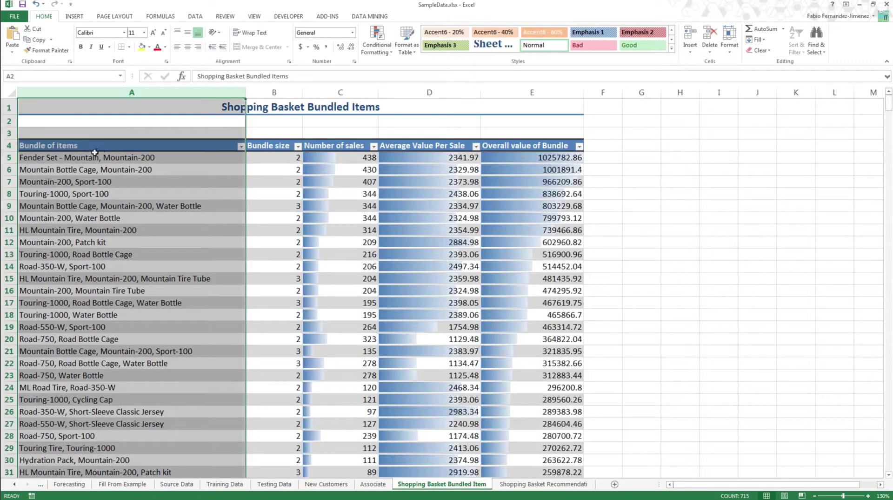
left_click(108, 167)
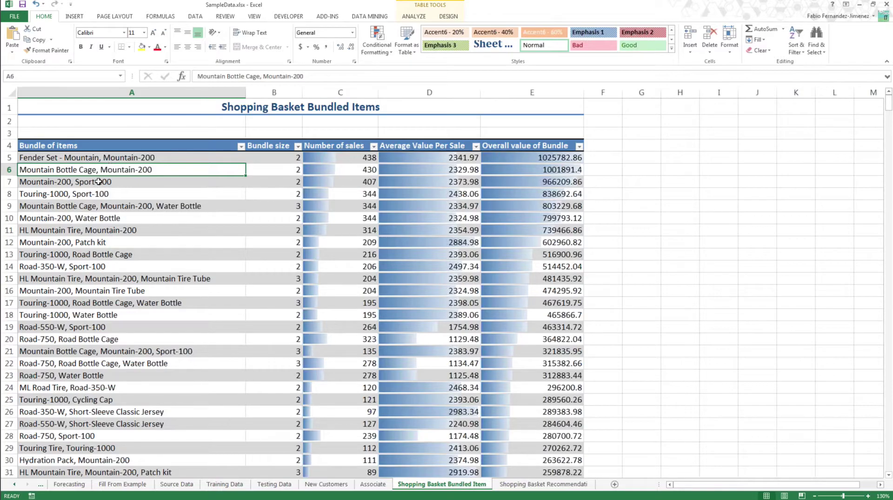
left_click(129, 155)
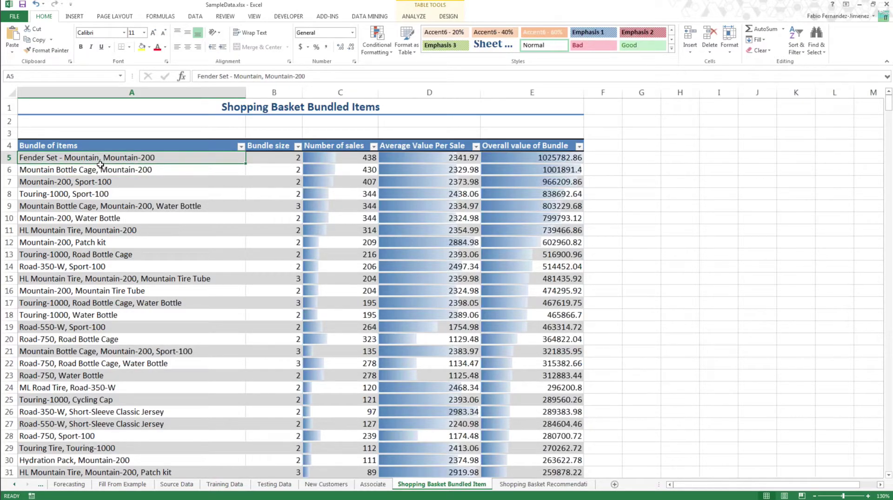
left_click(111, 181)
left_click(125, 159)
Check the bundle size, number of sales, average value per sale and overall value of the Fender Set - Mountain, Mountain-200 bundle.
left_click(269, 161)
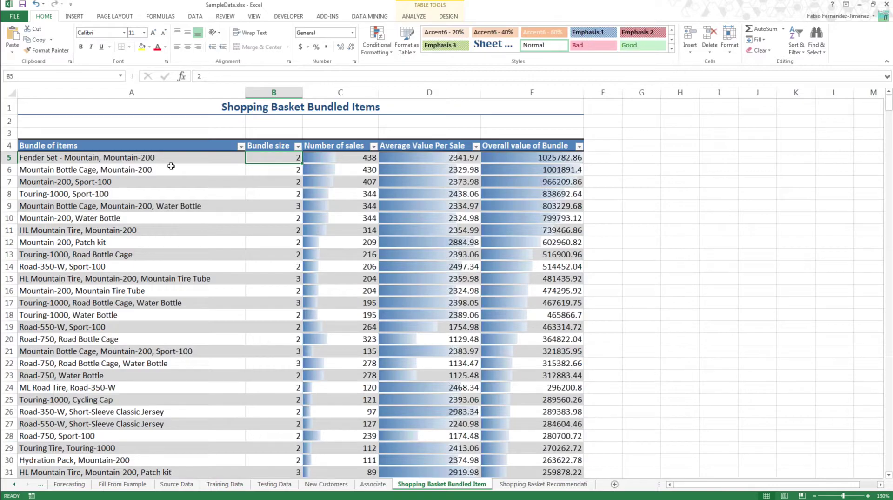
left_click(341, 158)
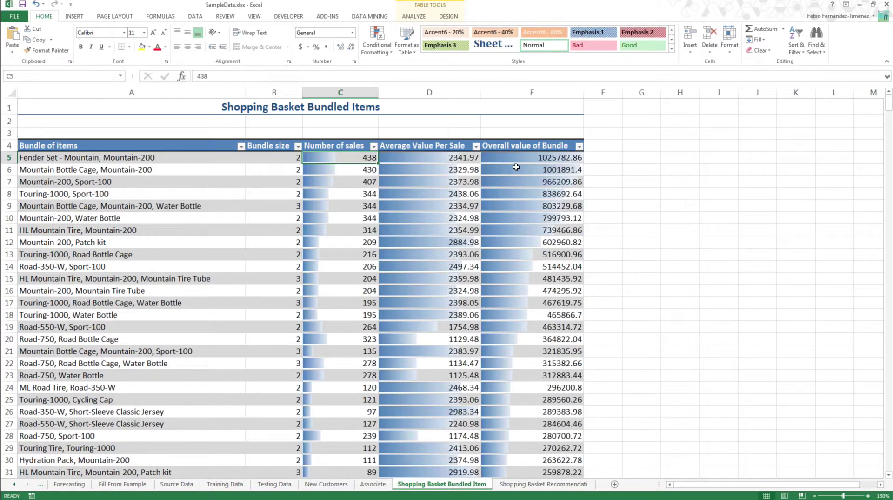
left_click(438, 159)
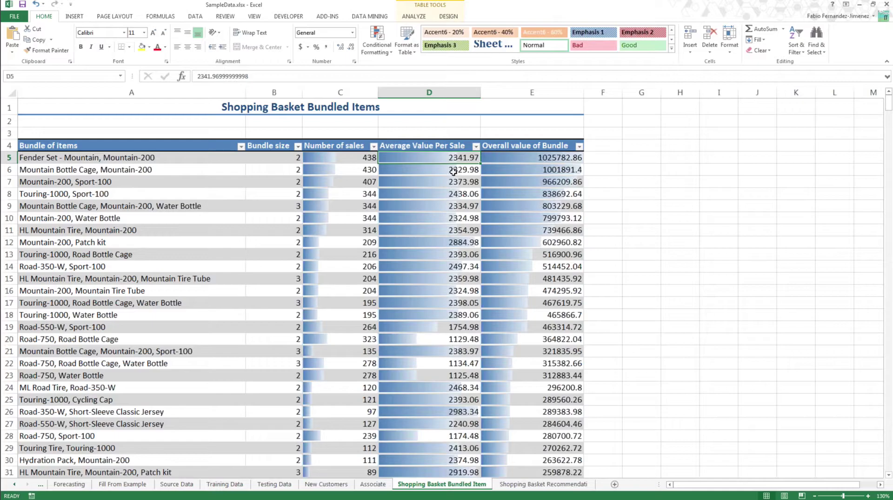
left_click(532, 159)
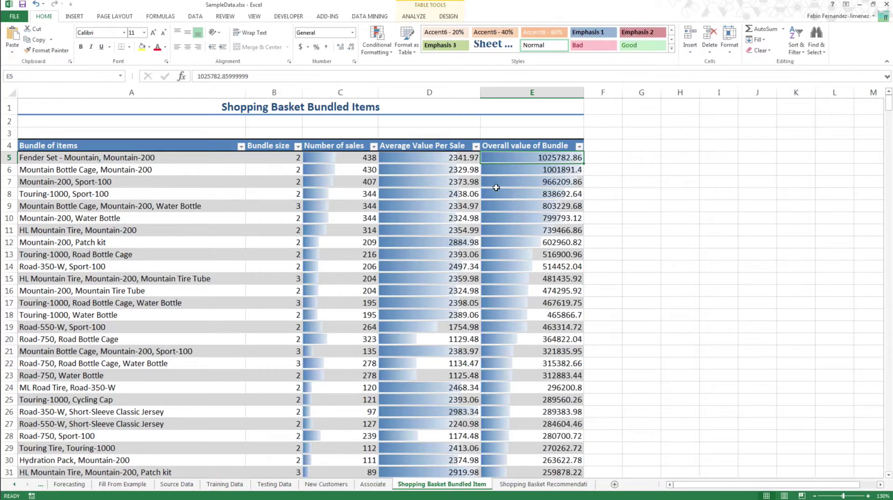
left_click(428, 158)
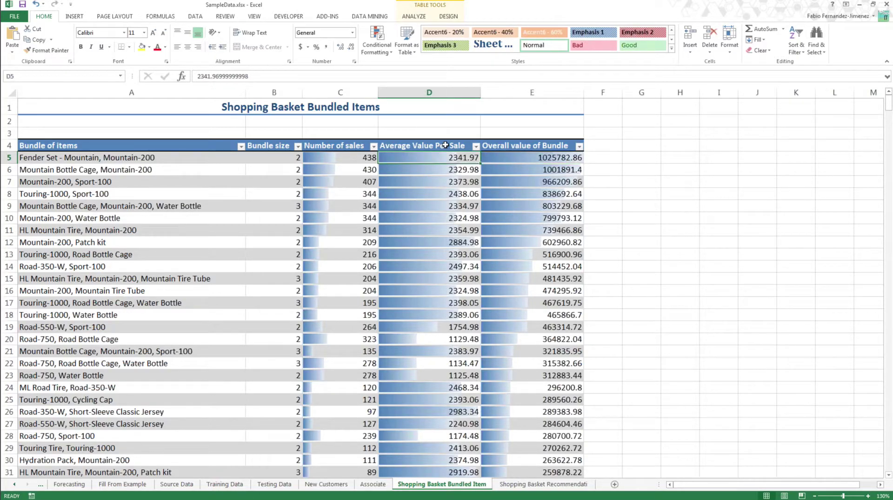
left_click(537, 158)
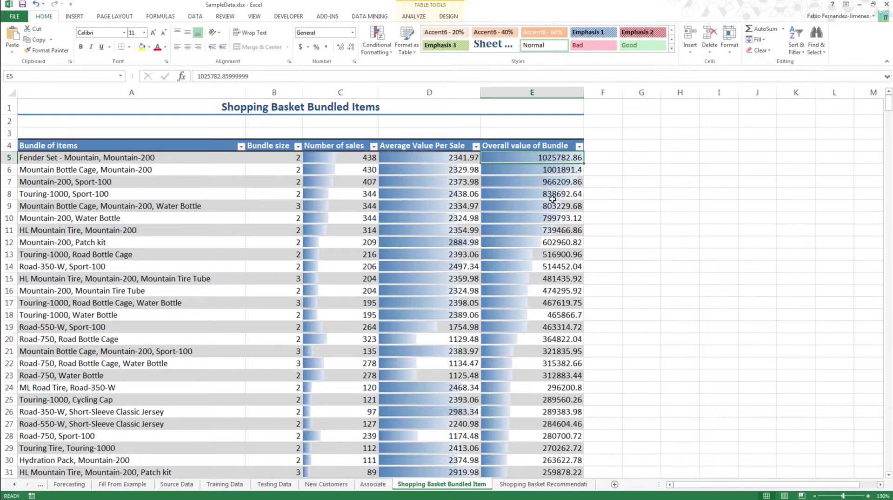
left_click(349, 161)
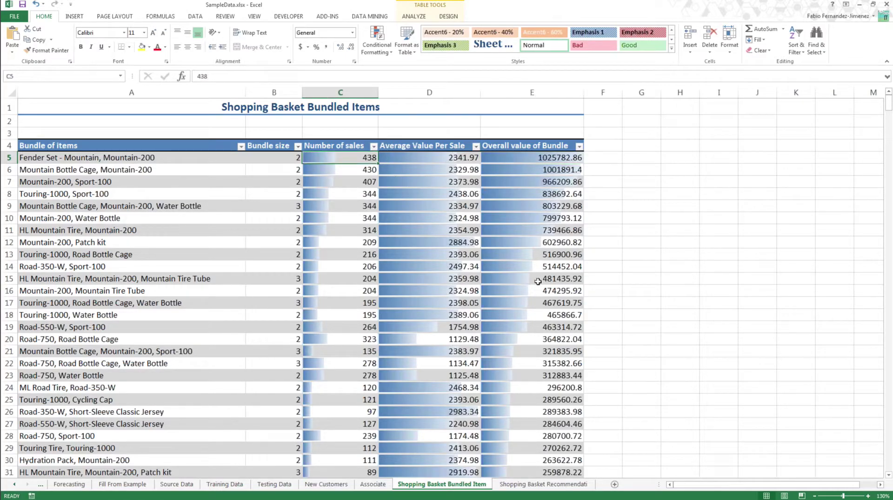
Look through the bundles further down the list and return to the Fender Set - Mountain, Mountain-200 bundle in row 5.
scroll(416, 283, "down", 1)
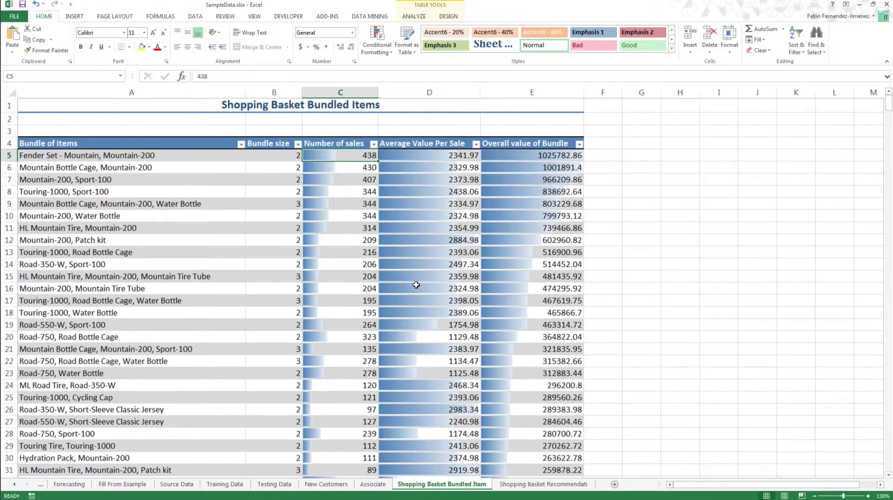
scroll(417, 284, "down", 13)
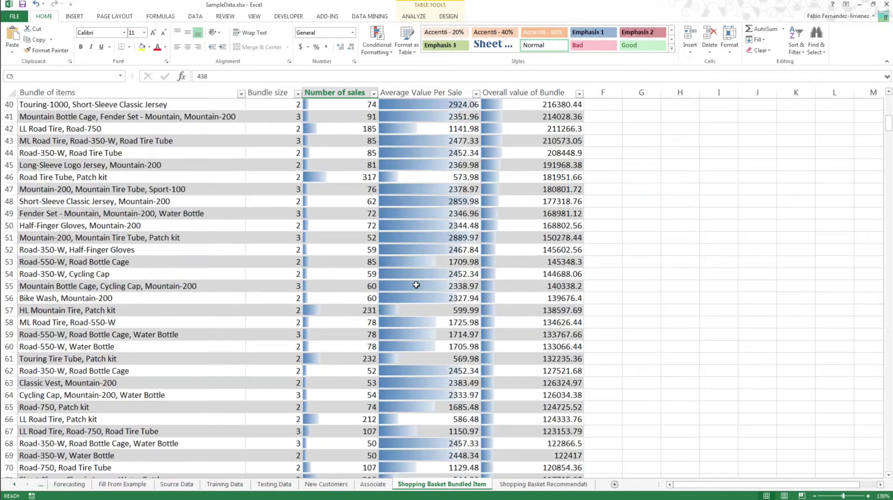
scroll(416, 284, "up", 13)
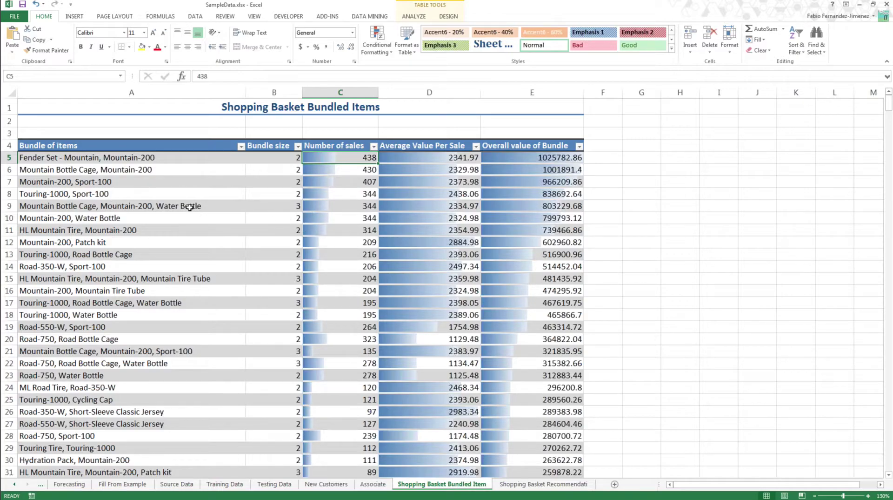
left_click(86, 160)
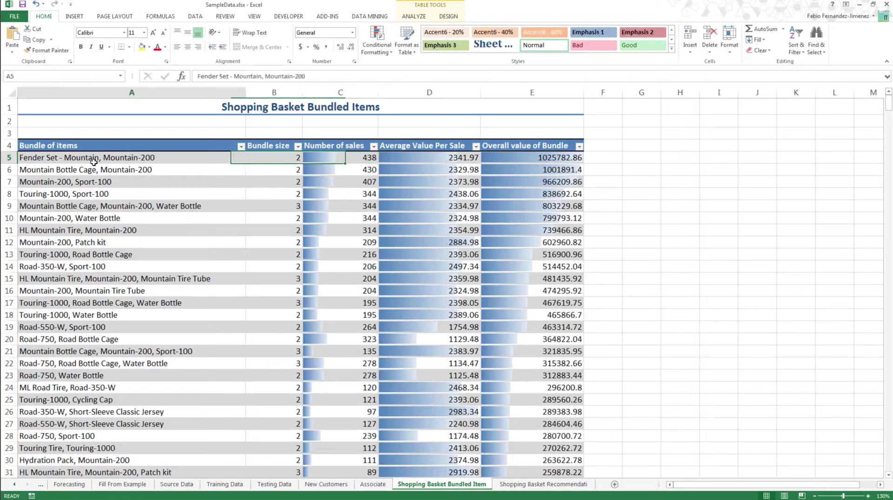
Examine the three-item bundle Mountain Bottle Cage, Mountain-200, Water Bottle in row 9.
left_click(181, 205)
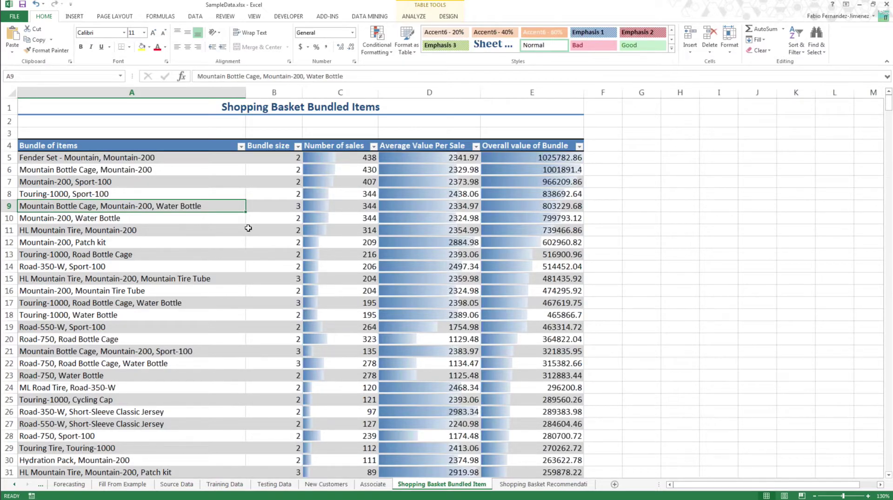
left_click(191, 198)
left_click(196, 207)
left_click(72, 197)
left_click(78, 207)
left_click(77, 186)
left_click(87, 206)
left_click(166, 193)
left_click(180, 208)
left_click(156, 197)
left_click(163, 203)
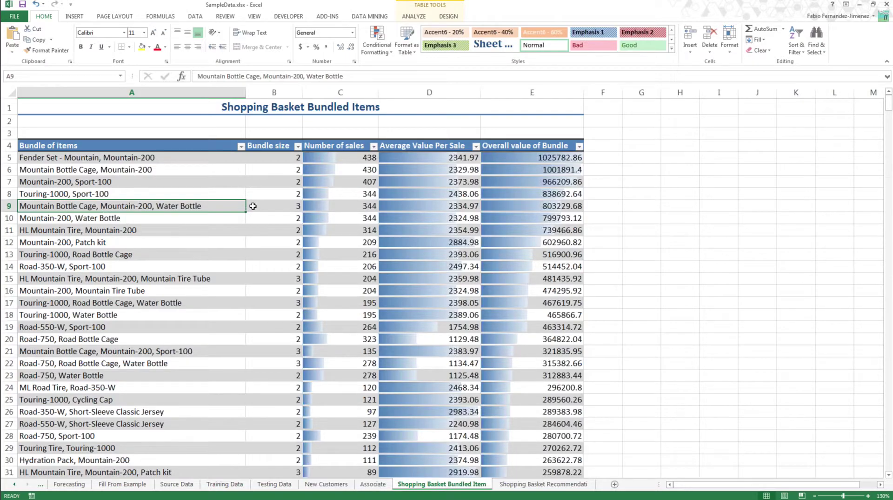
Open the Shopping Basket Recommendations sheet, enlarge it and examine the selected items and their recommendations in rows 5 to 7.
left_click(550, 484)
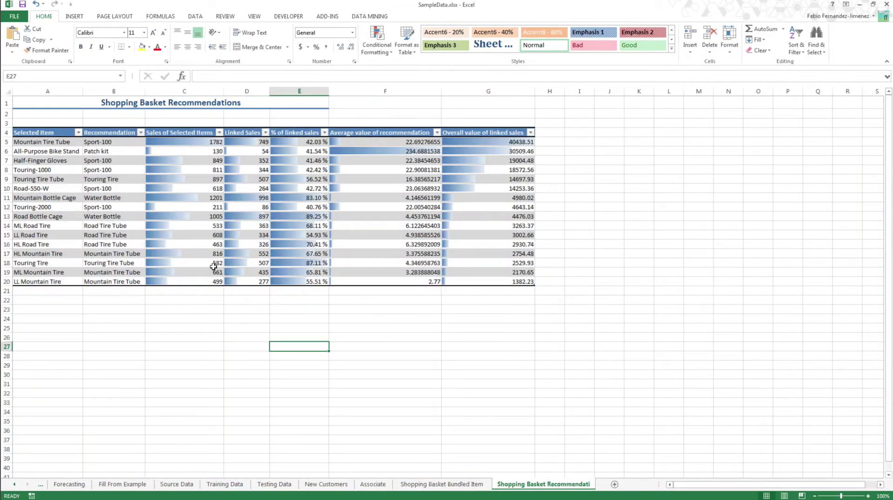
scroll(257, 265, "up", 2, "ctrl")
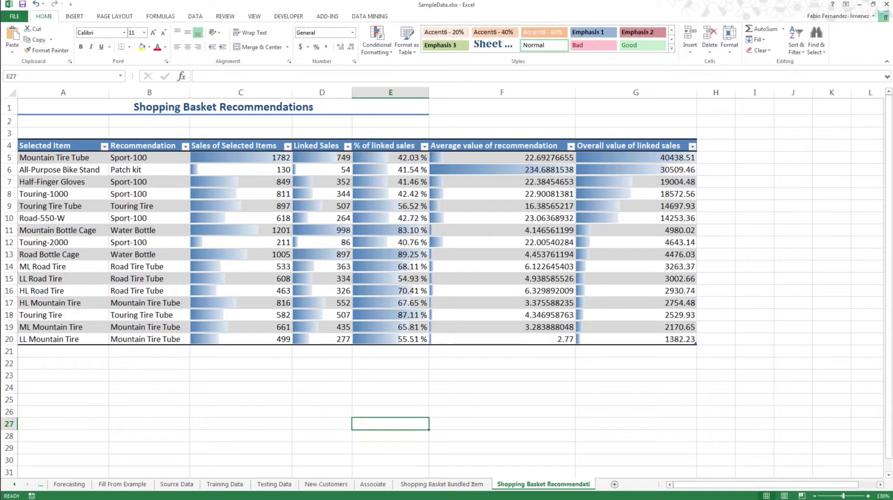
left_click(68, 160)
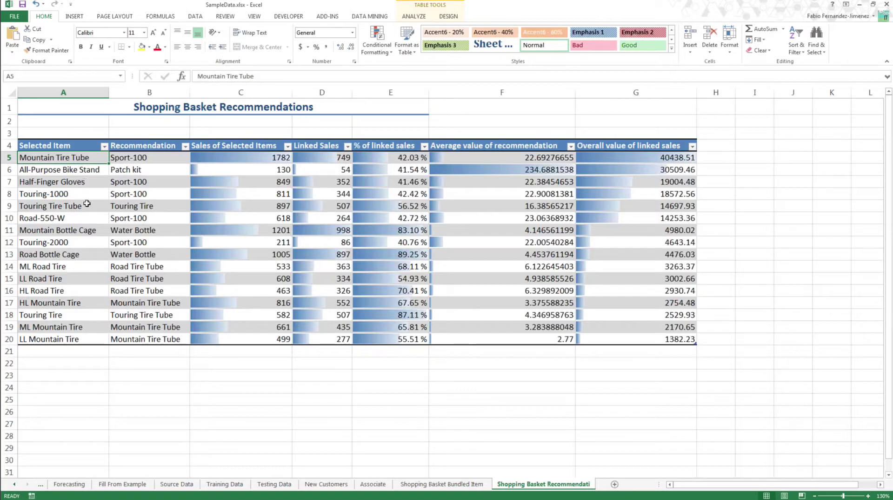
left_click(85, 184)
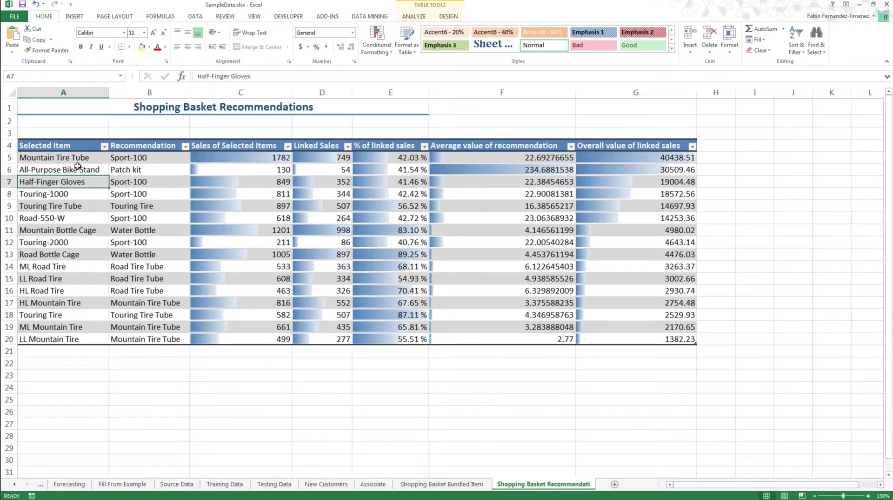
left_click(72, 169)
left_click(61, 158)
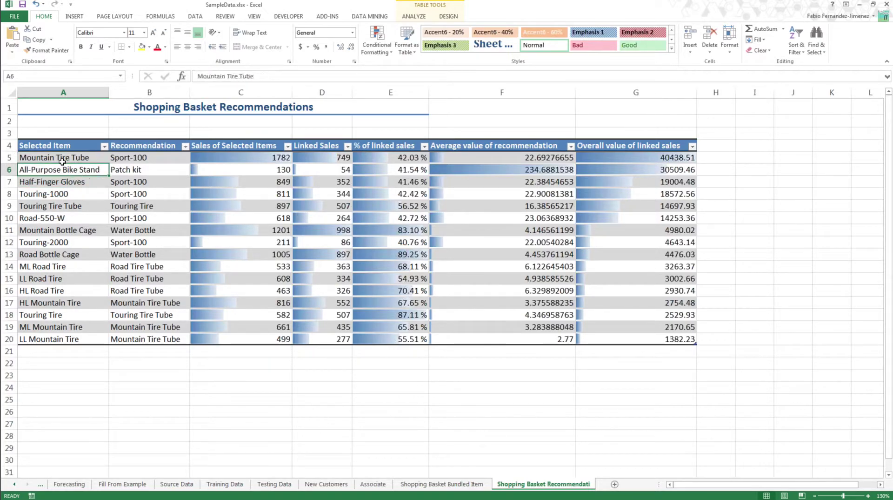
left_click(38, 182)
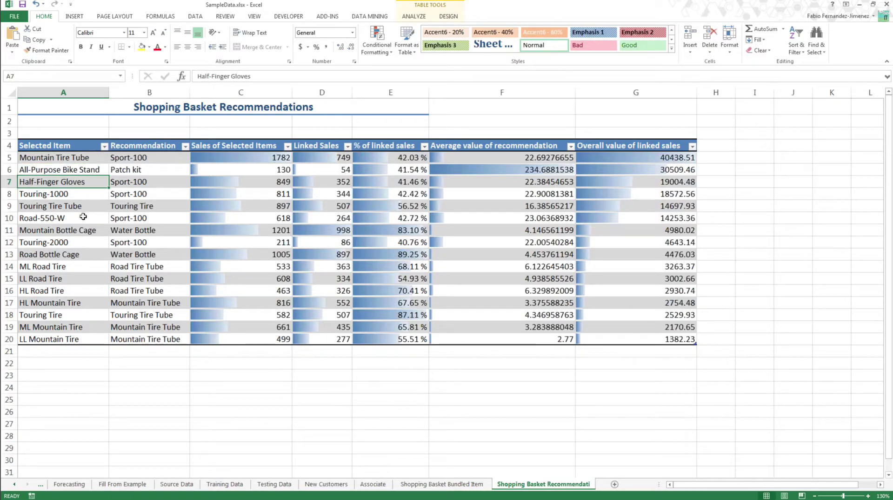
left_click(153, 187)
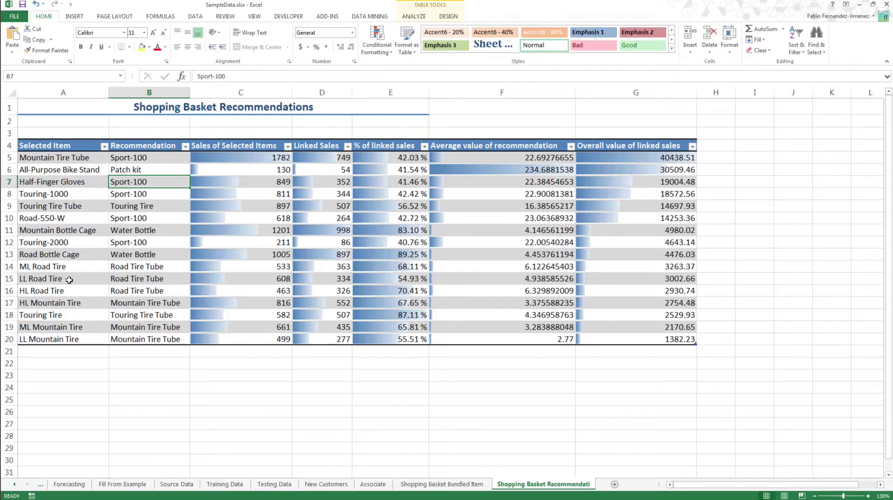
Check the Water Bottle recommendation and linked sales for Road Bottle Cage, and look at the All-Purpose Bike Stand row.
left_click(22, 254)
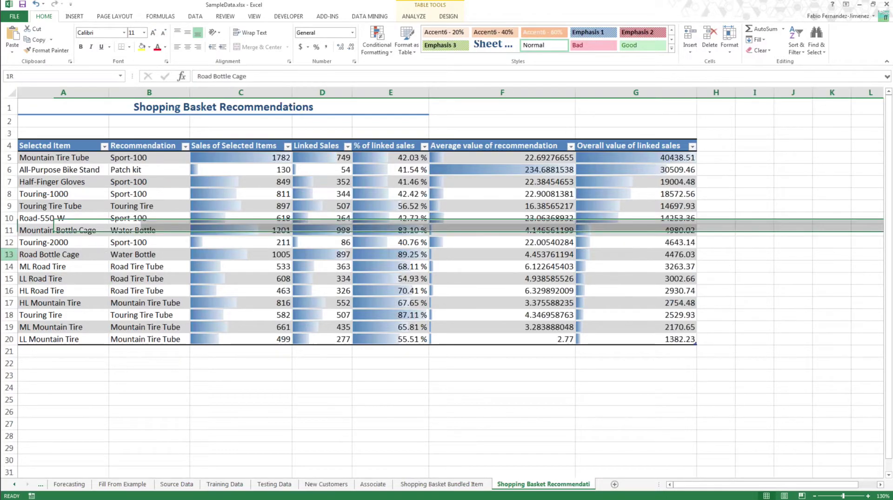
left_click(154, 254)
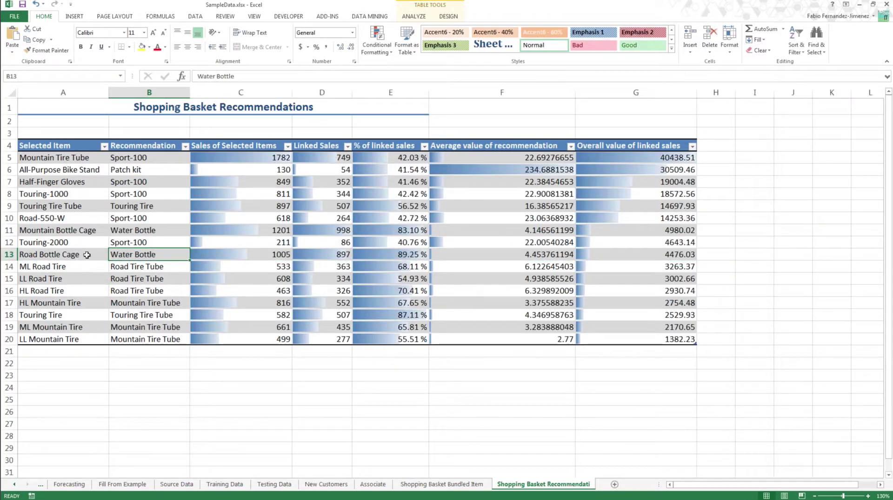
left_click(43, 253)
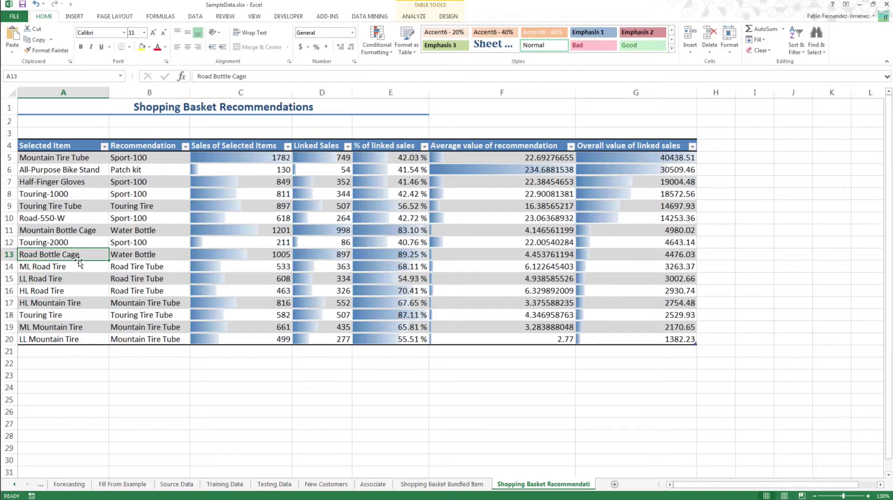
left_click(322, 257)
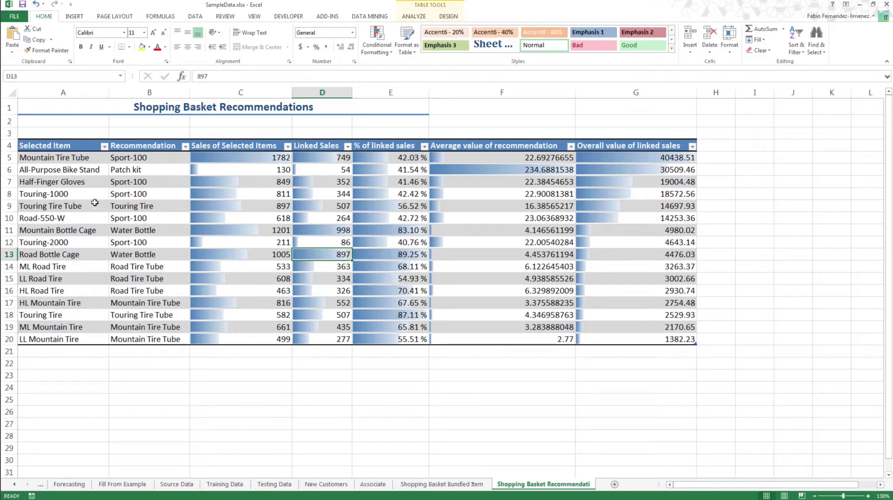
left_click(91, 168)
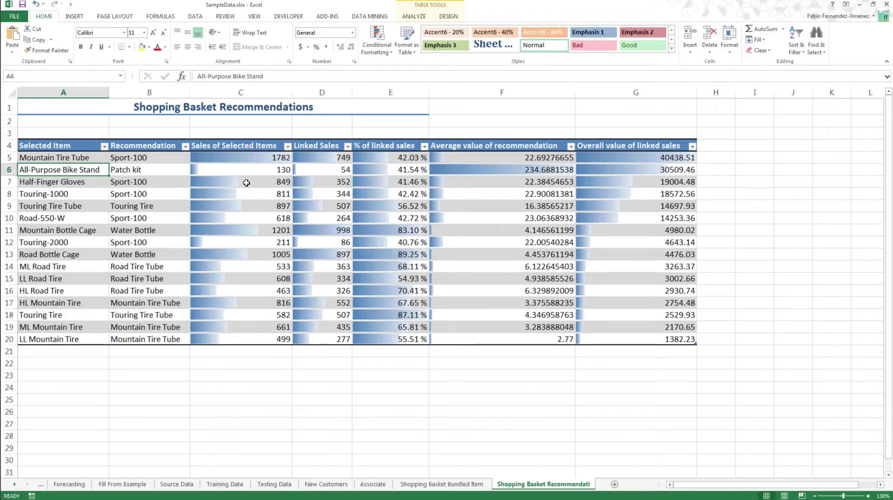
left_click(413, 17)
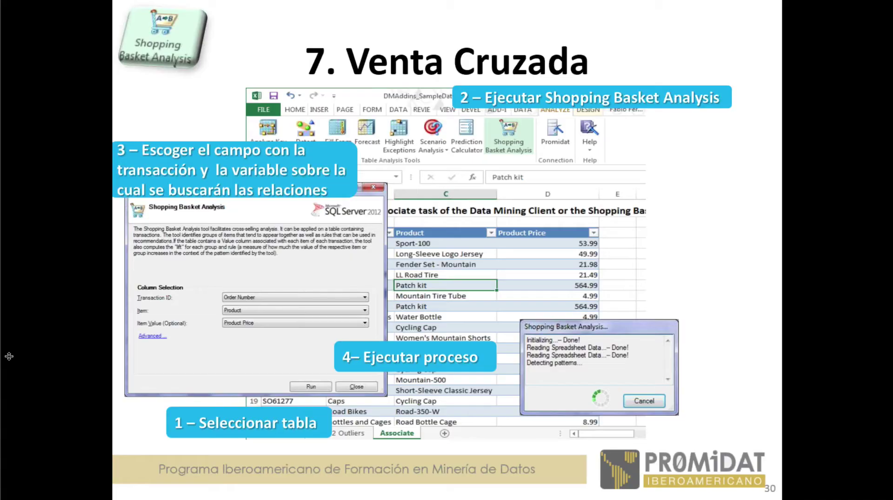
key("Right")
key("Right")
key("Right")
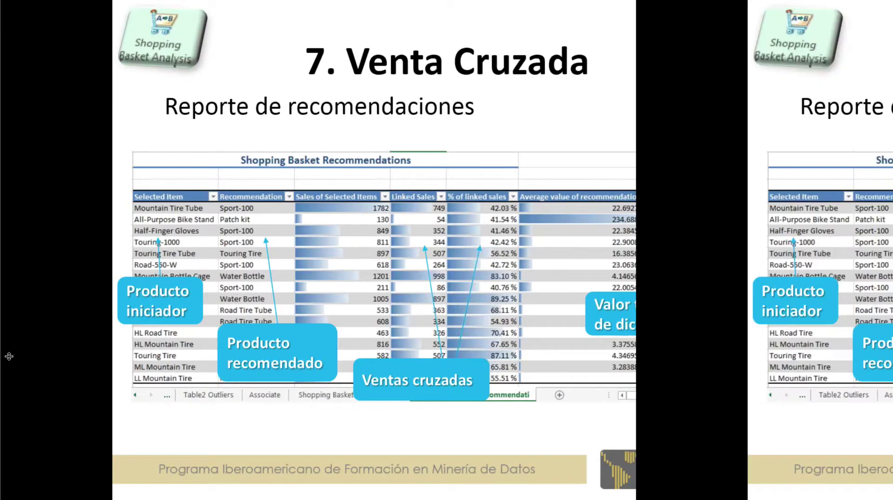
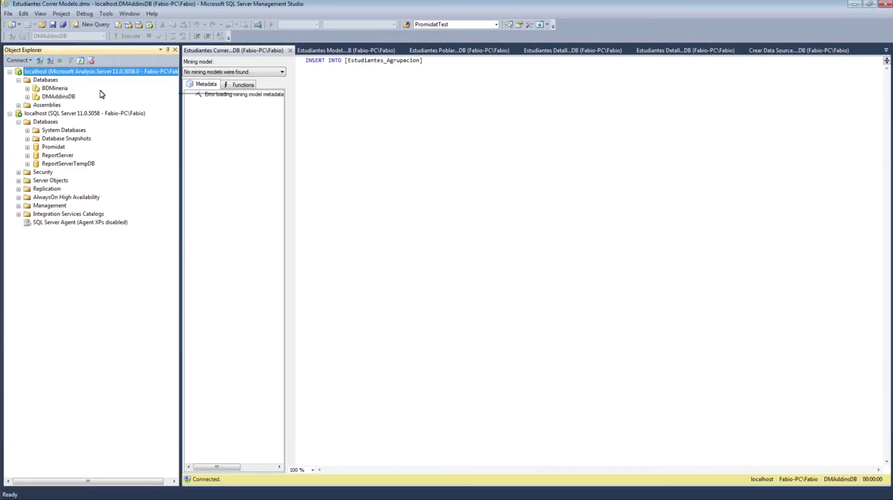
In SQL Server Management Studio, query the top 1000 rows of the dbo.Estudiantes table in the Promidat database.
left_click(65, 114)
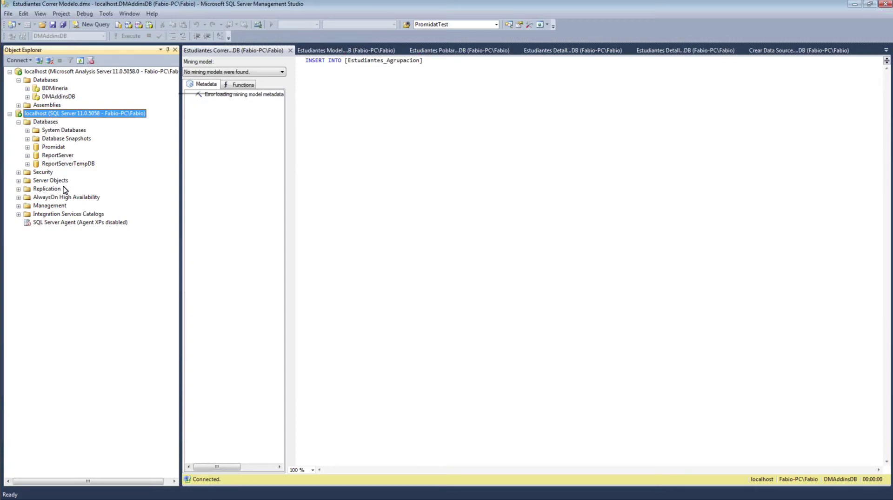
left_click(59, 149)
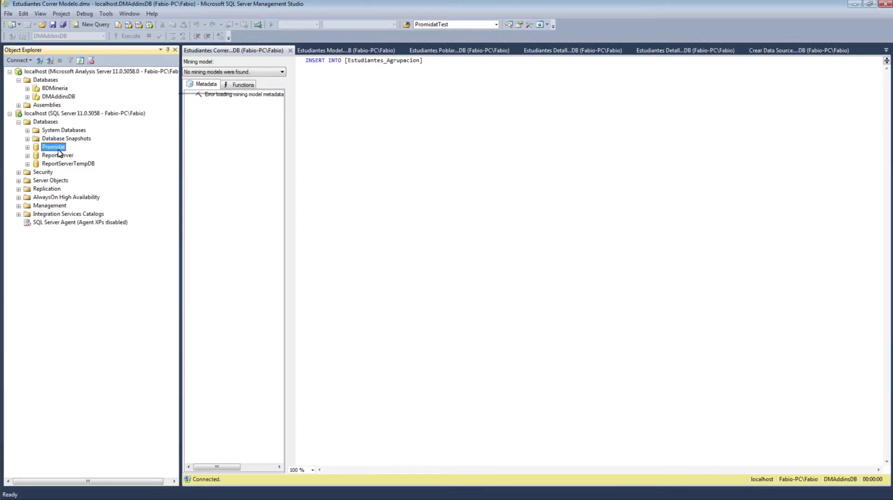
left_click(27, 147)
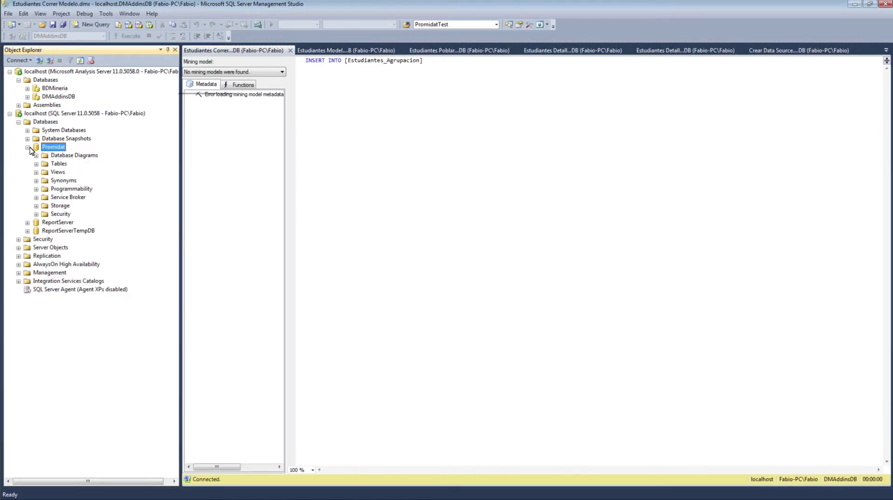
left_click(36, 164)
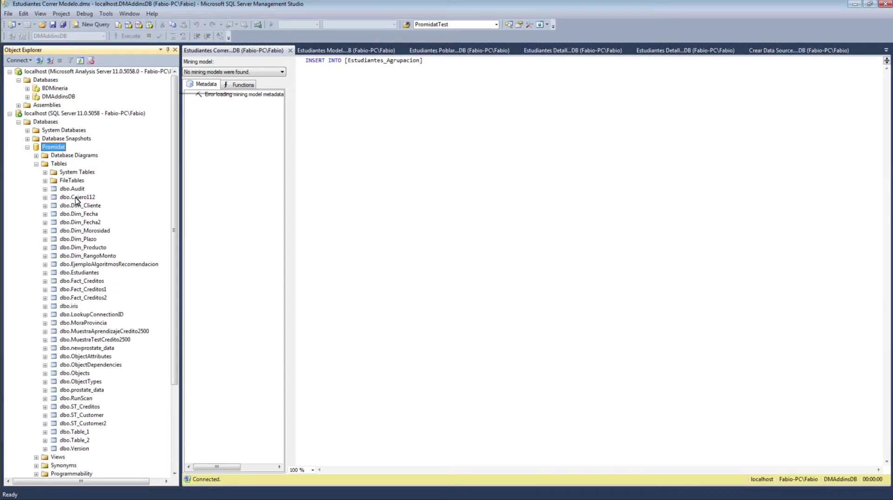
left_click(95, 274)
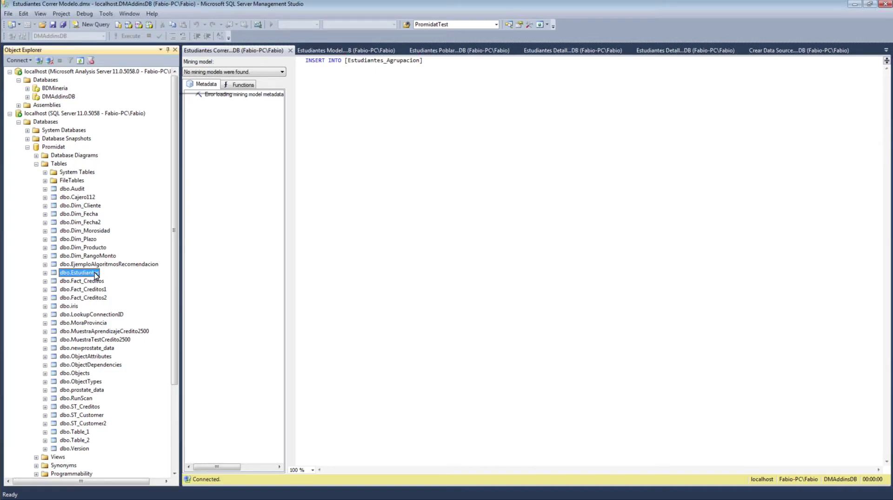
right_click(96, 275)
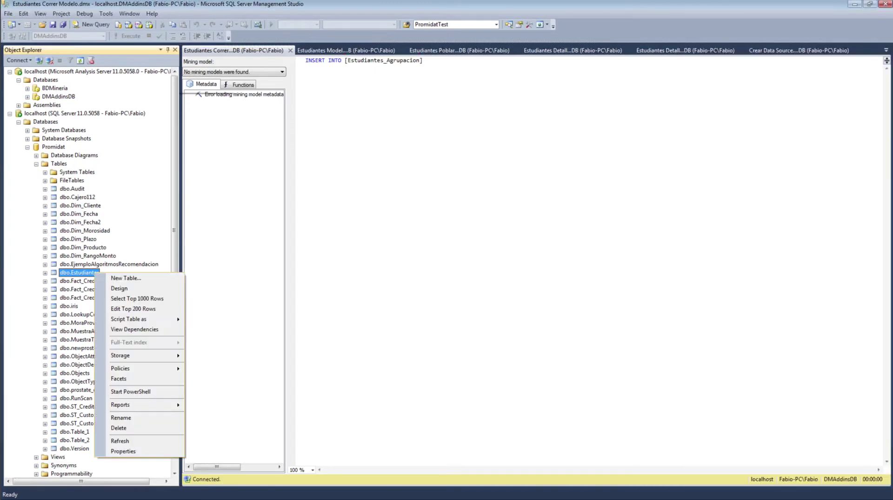
left_click(138, 301)
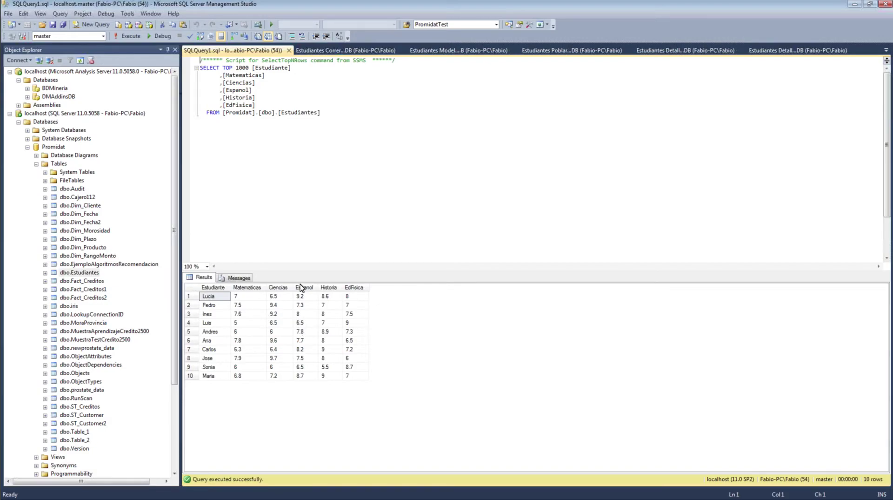
Enlarge the query results area and check the database and table named in the query's FROM clause.
left_click_drag(295, 271, 294, 205)
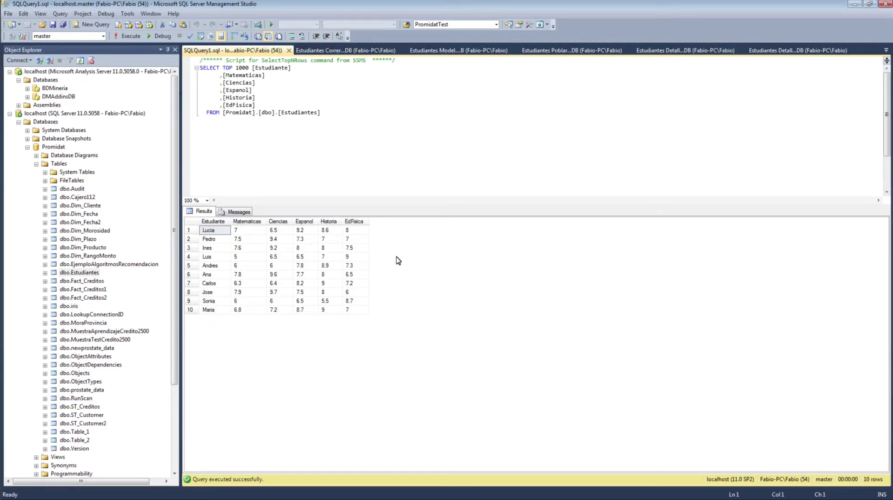
left_click(339, 114)
left_click_drag(223, 113, 255, 112)
double_click(294, 114)
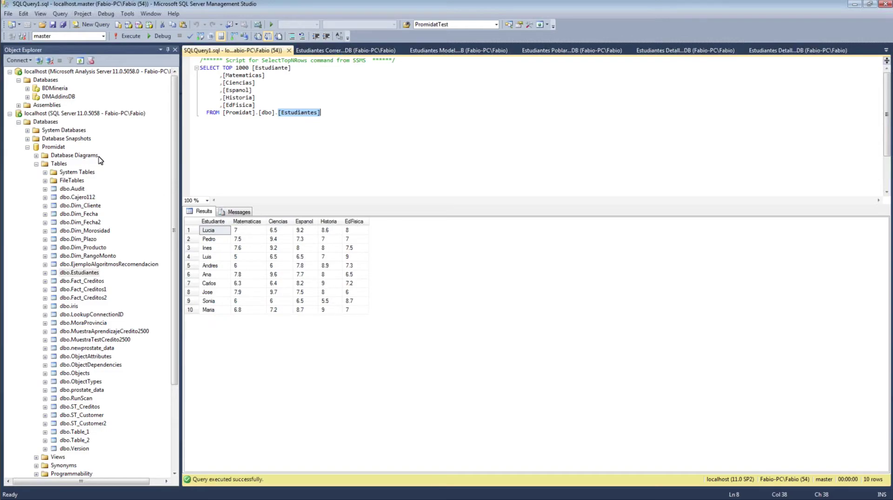
left_click(54, 123)
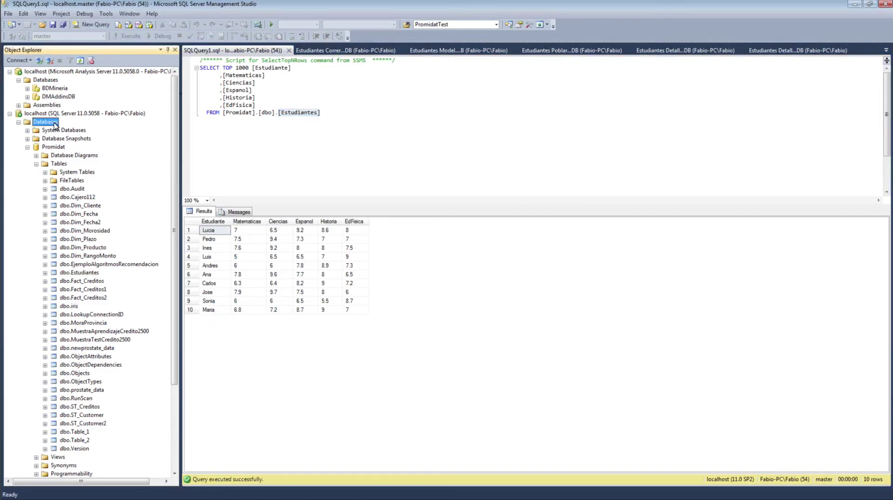
left_click(54, 147)
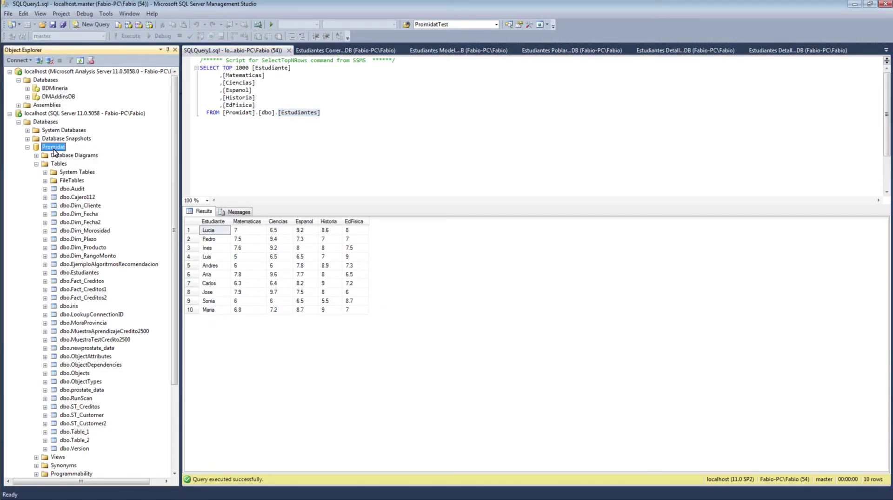
Collapse the SQL Server instance and expand the BDMineria database on the Analysis Server.
left_click(10, 114)
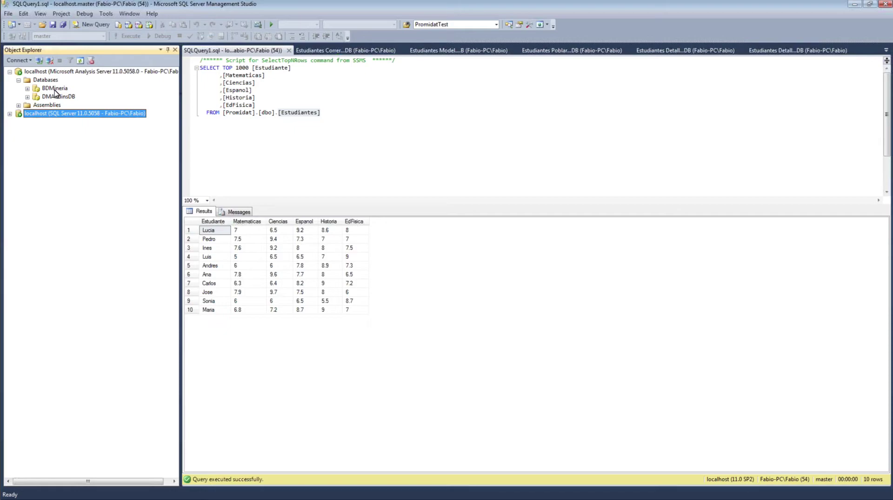
left_click(55, 89)
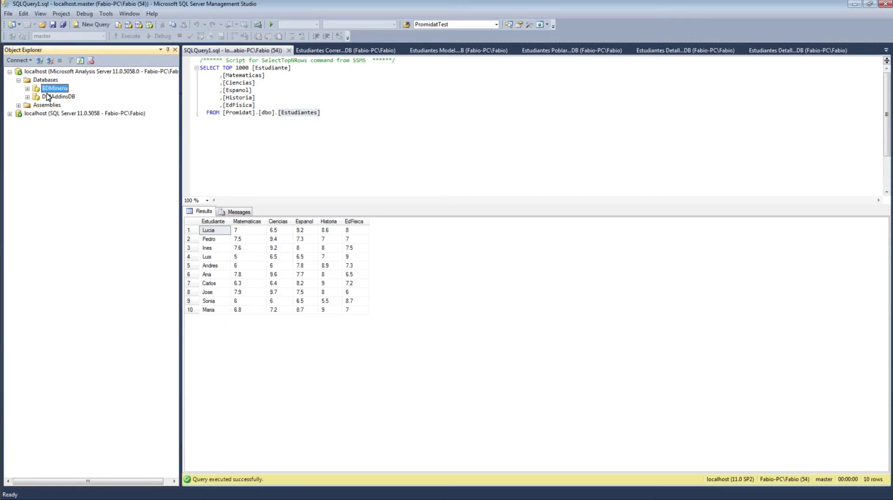
left_click(28, 89)
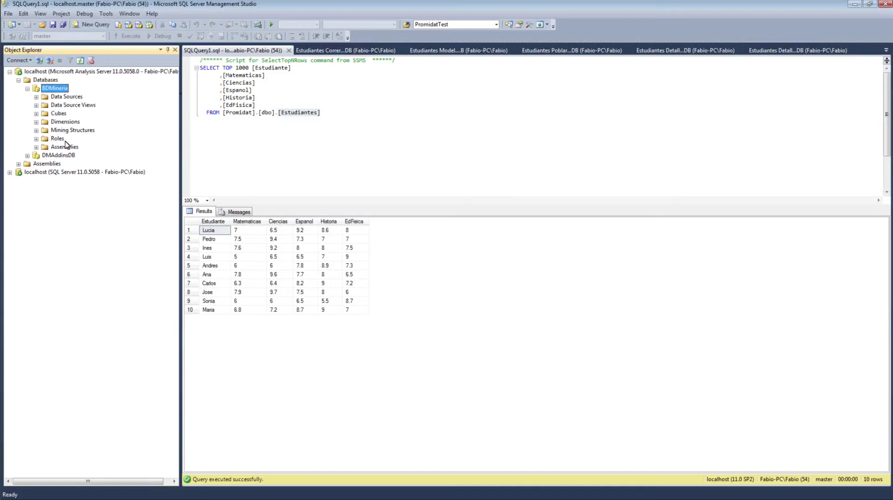
Look over the Estudiantes SELECT query and bring up the Estudiantes Structure.dmx script.
left_click(339, 114)
left_click_drag(339, 113, 191, 70)
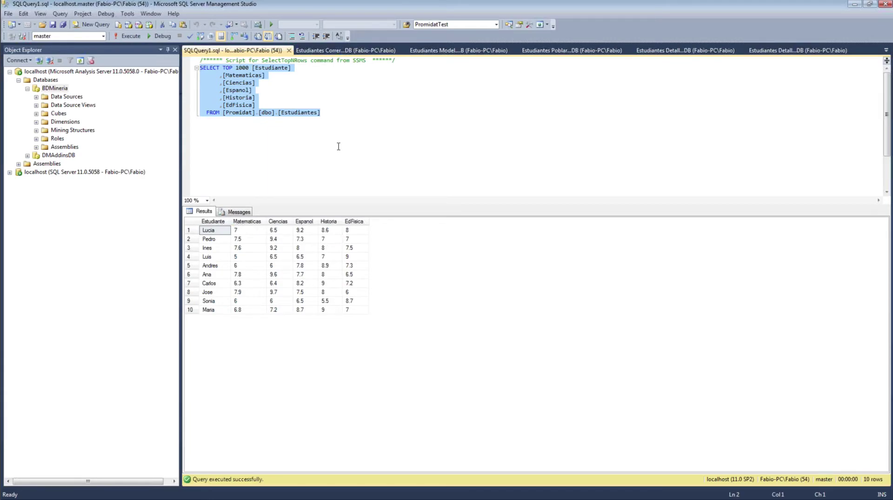
left_click(326, 153)
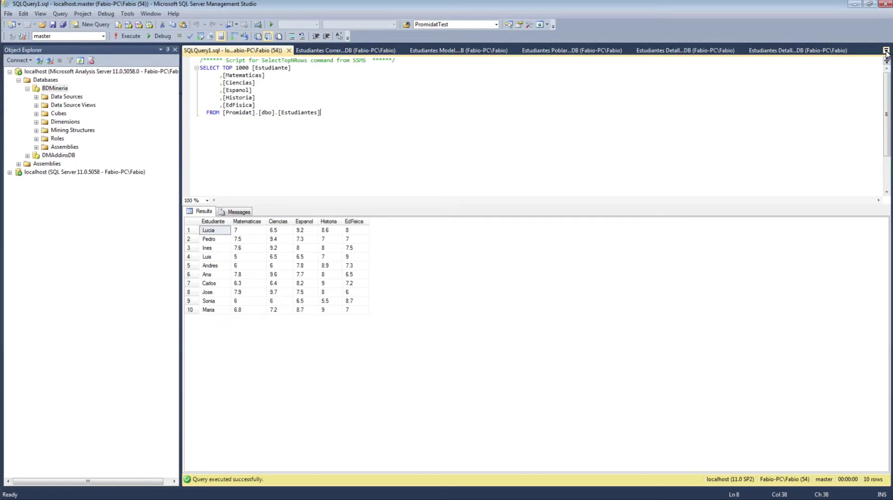
left_click(886, 50)
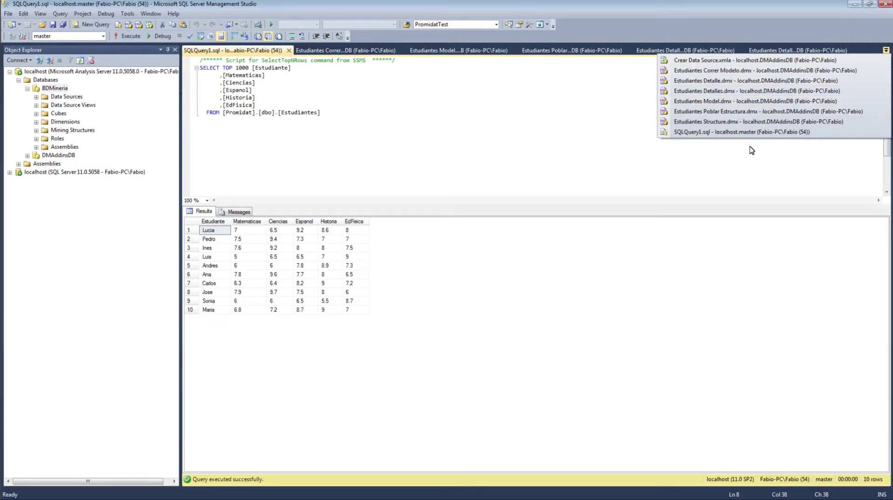
left_click(740, 123)
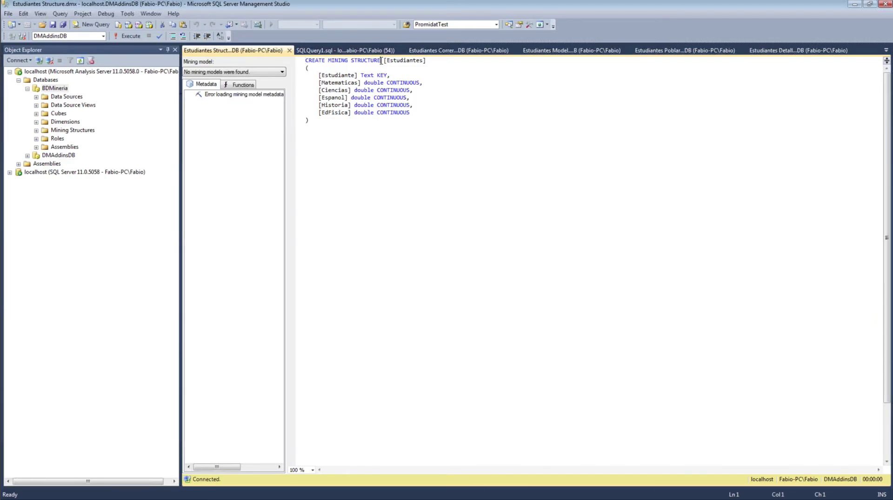
Check the CREATE MINING STRUCTURE statement and the structure name on the script's first line.
left_click_drag(381, 60, 307, 61)
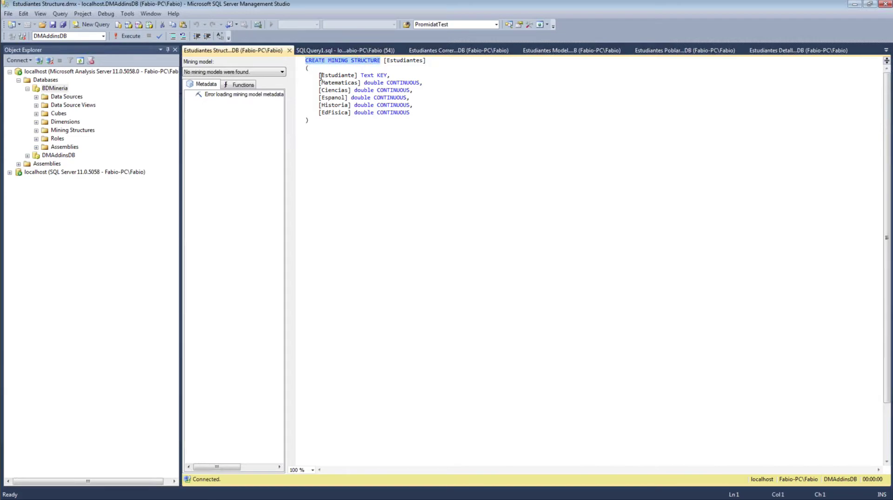
left_click(431, 72)
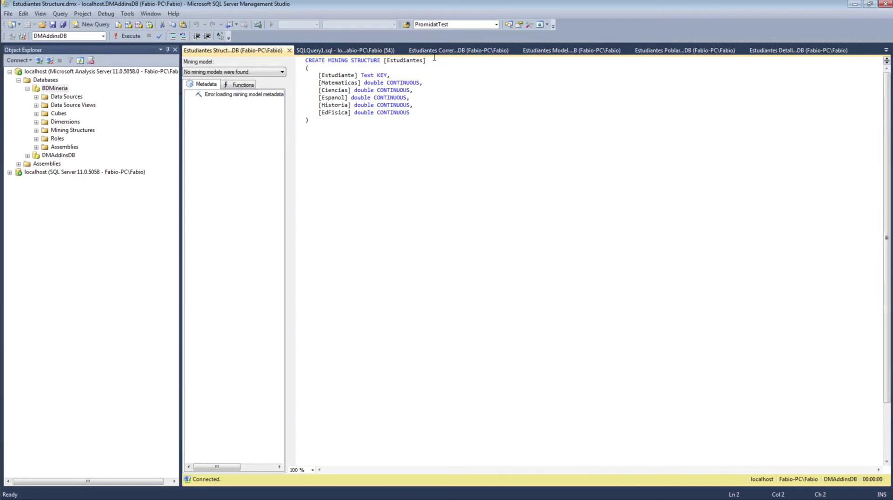
left_click_drag(435, 61, 383, 61)
Delete the Estudiantes mining structure from the BDMineria database and check its Mining Structures folder.
left_click(36, 139)
left_click(36, 130)
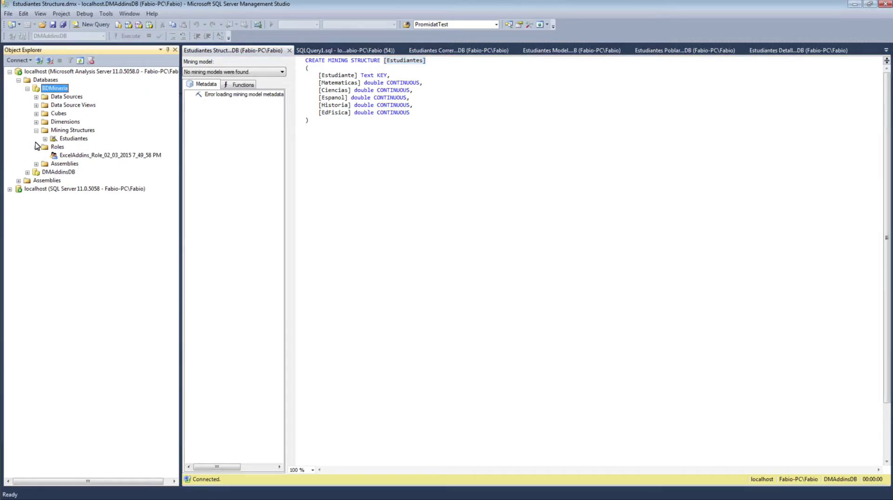
left_click(36, 147)
right_click(63, 138)
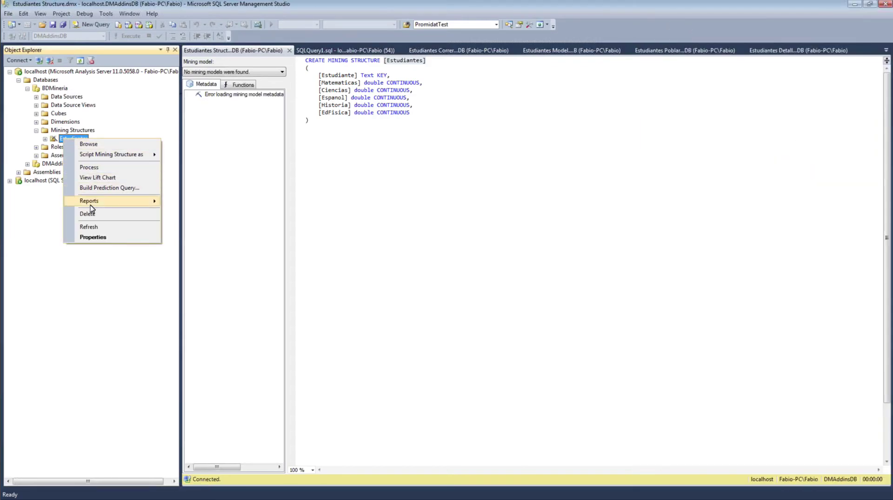
left_click(87, 214)
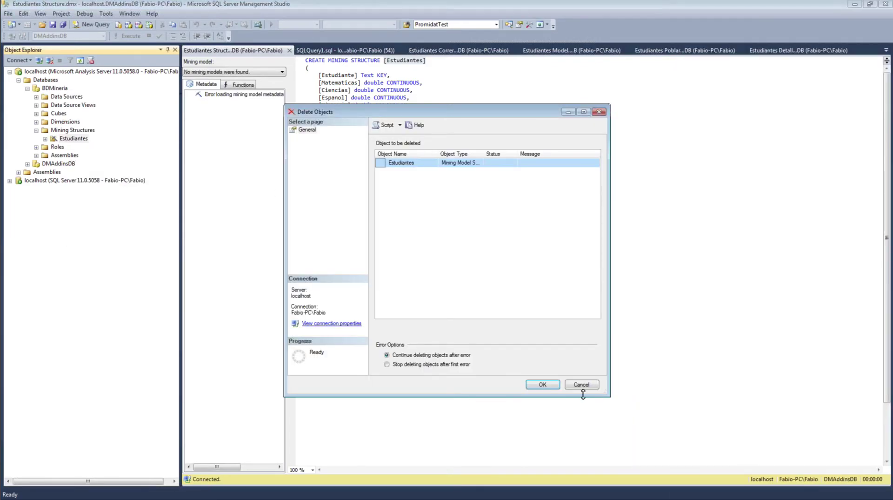
left_click(543, 384)
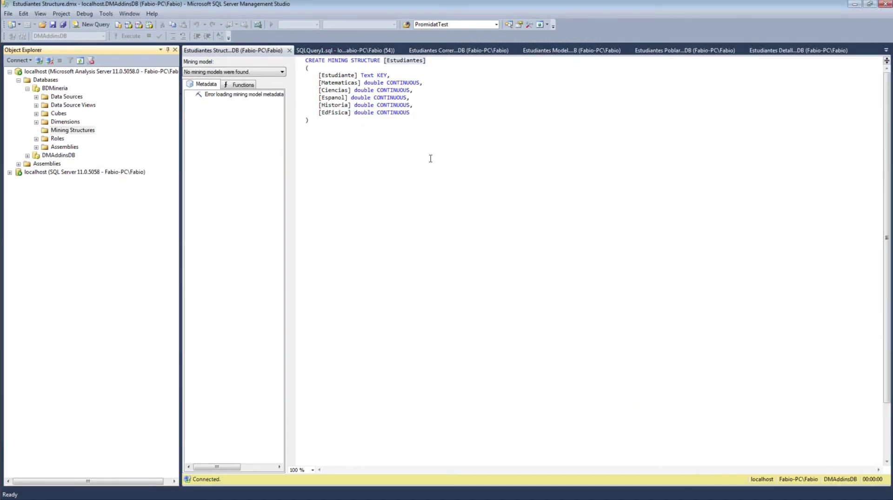
left_click(55, 88)
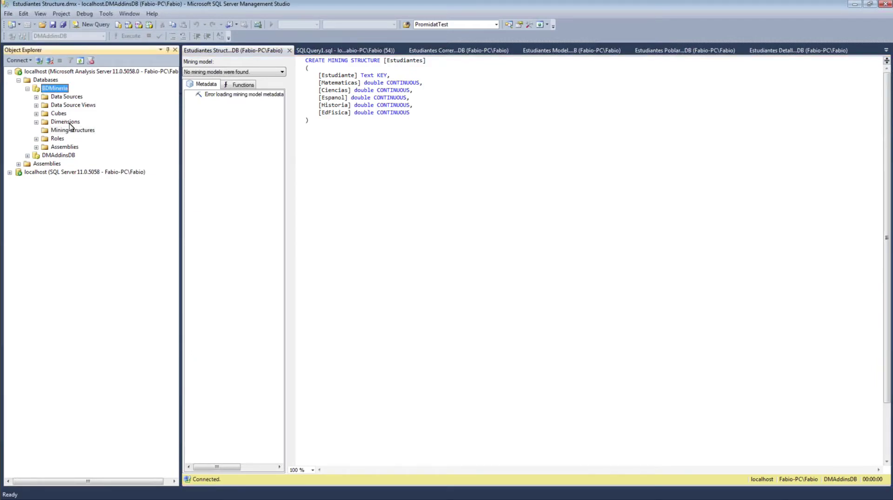
left_click(71, 129)
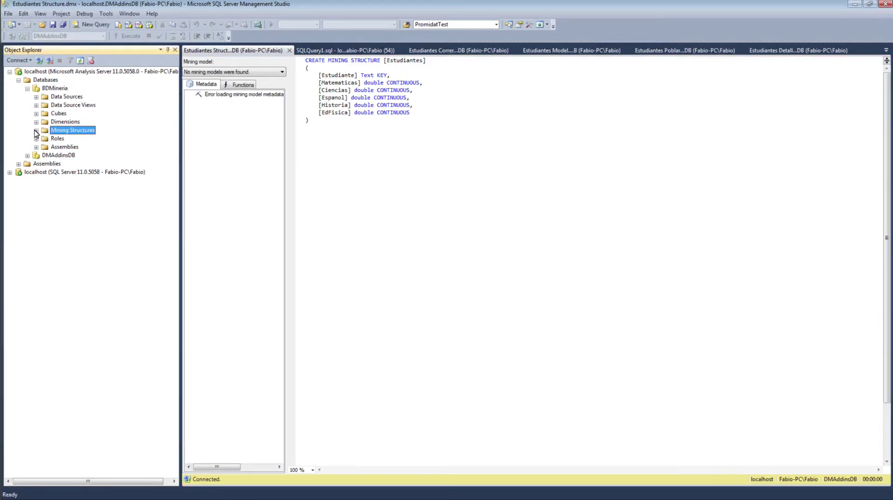
Examine the script's column definitions: the Estudiante text key and the data and content types of the subject columns.
left_click(345, 127)
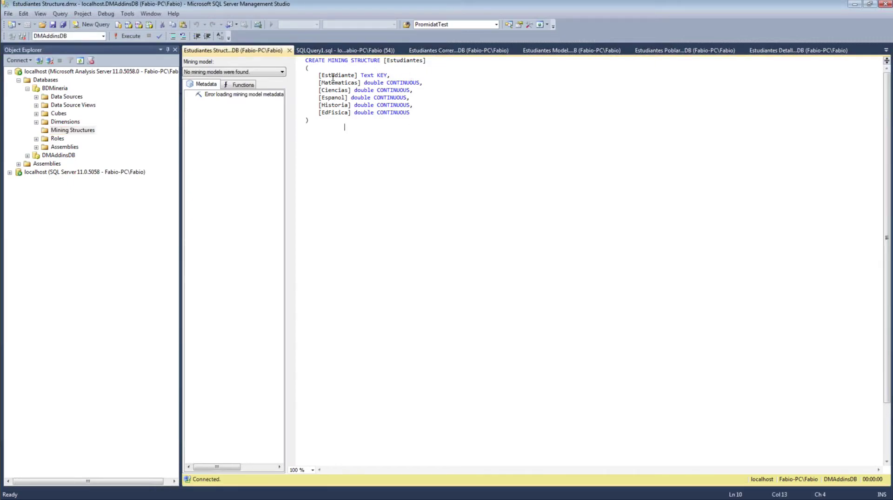
left_click_drag(317, 75, 390, 73)
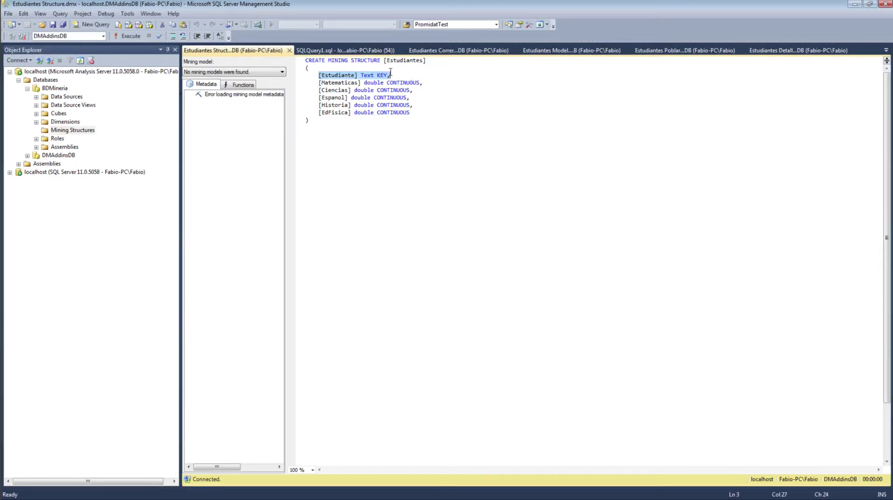
double_click(337, 76)
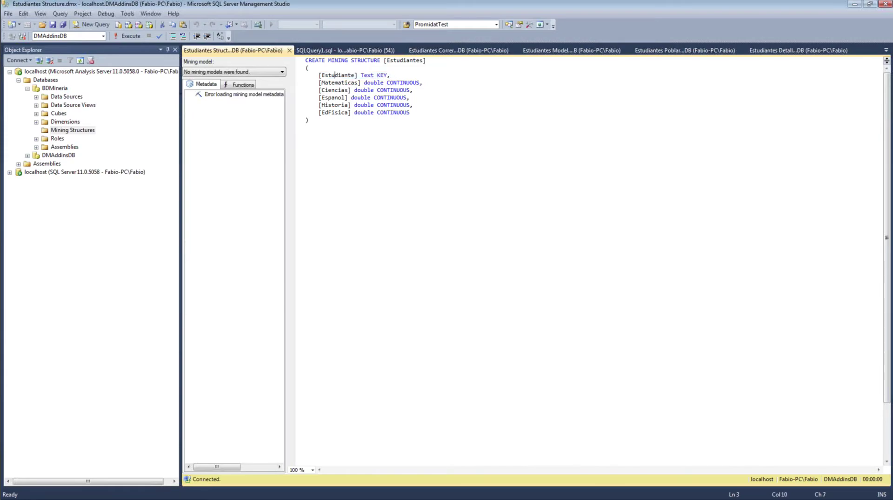
double_click(367, 76)
double_click(381, 75)
left_click_drag(319, 84, 415, 110)
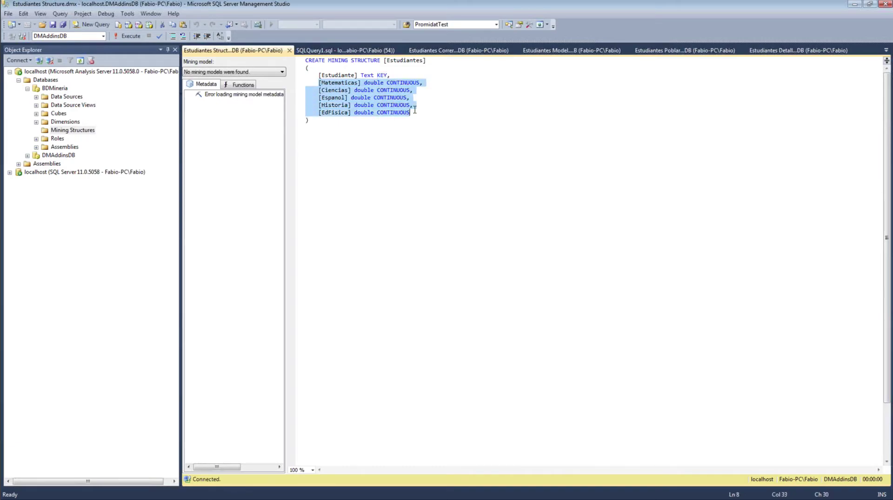
double_click(375, 83)
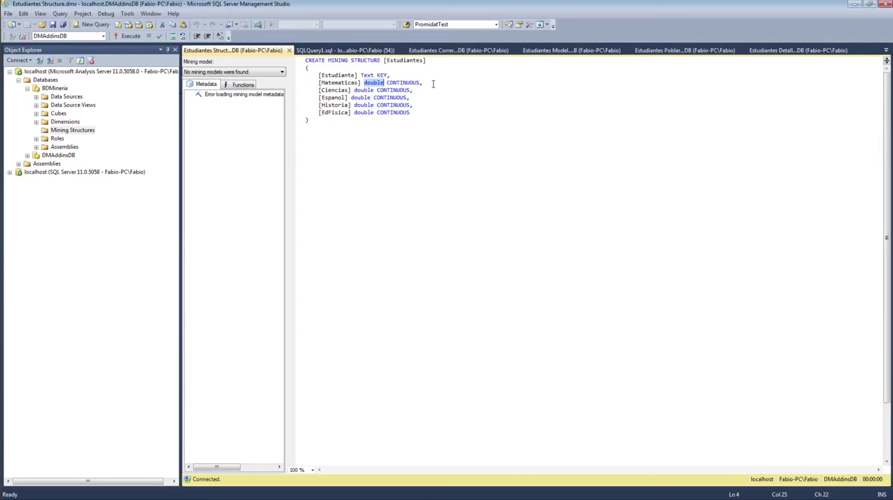
left_click_drag(433, 84, 309, 90)
left_click(374, 83)
double_click(407, 83)
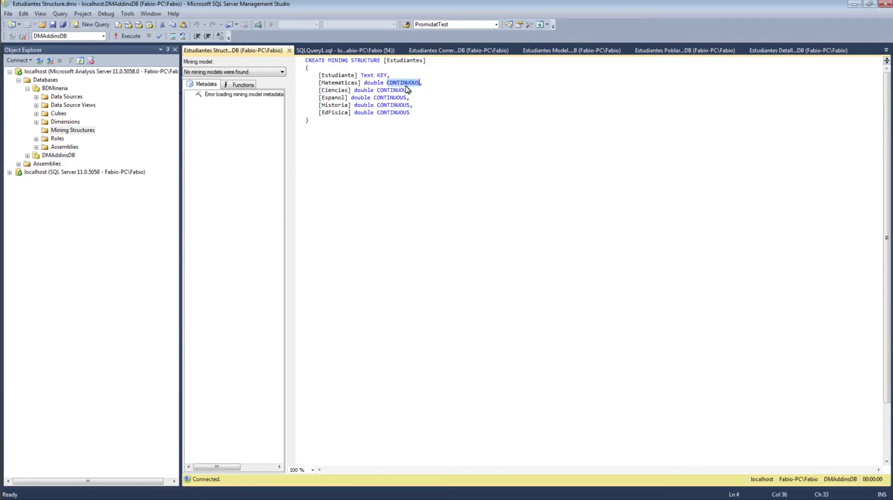
Set the script's target database to BDMineria, execute the CREATE MINING STRUCTURE statement, and check the execution messages.
left_click(390, 129)
left_click(104, 36)
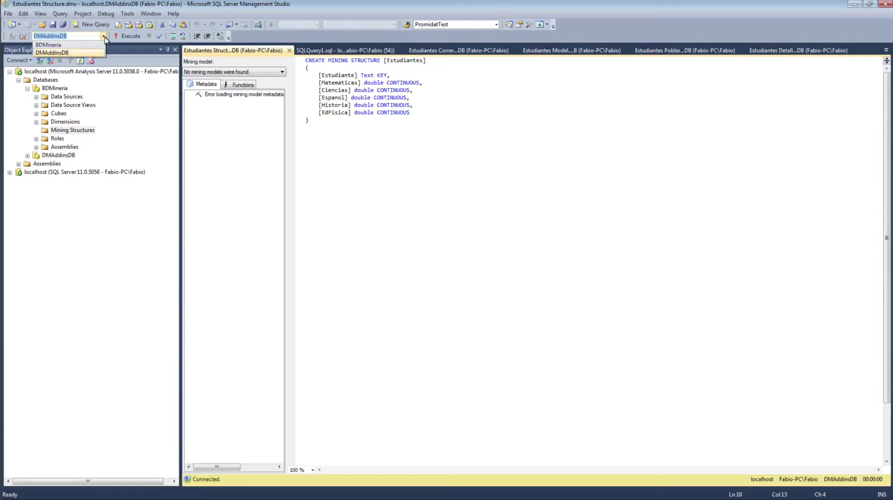
left_click(60, 46)
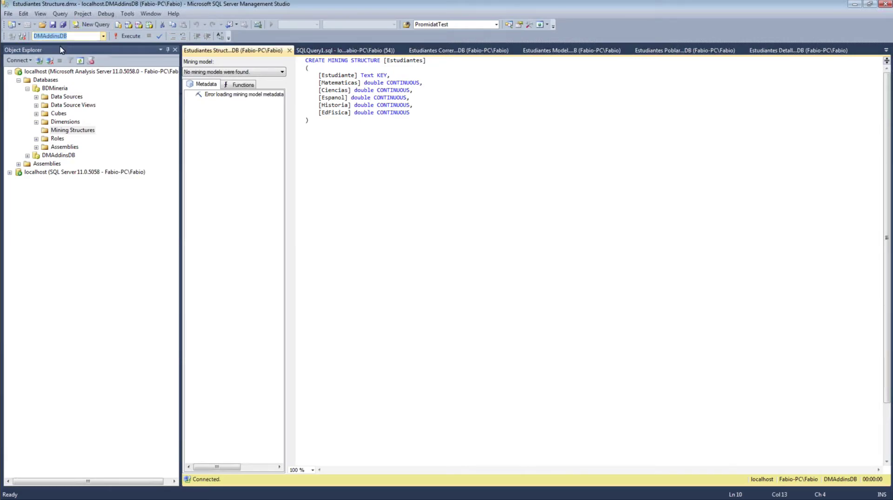
left_click(125, 35)
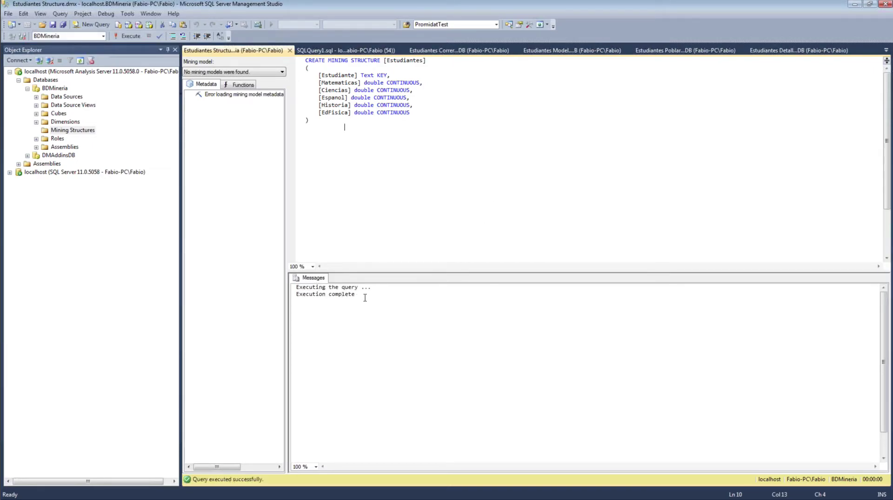
left_click_drag(365, 298, 306, 287)
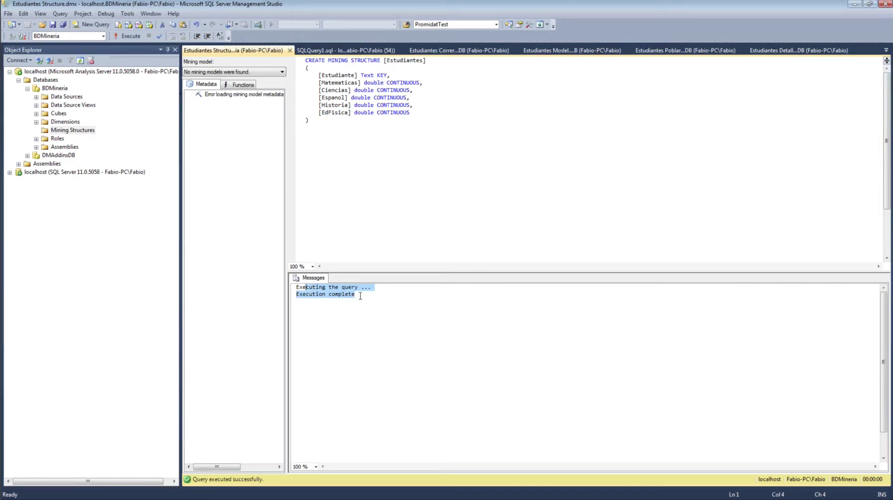
Refresh BDMineria's Mining Structures folder and expand it down to the Estudiantes structure's contents.
left_click(72, 131)
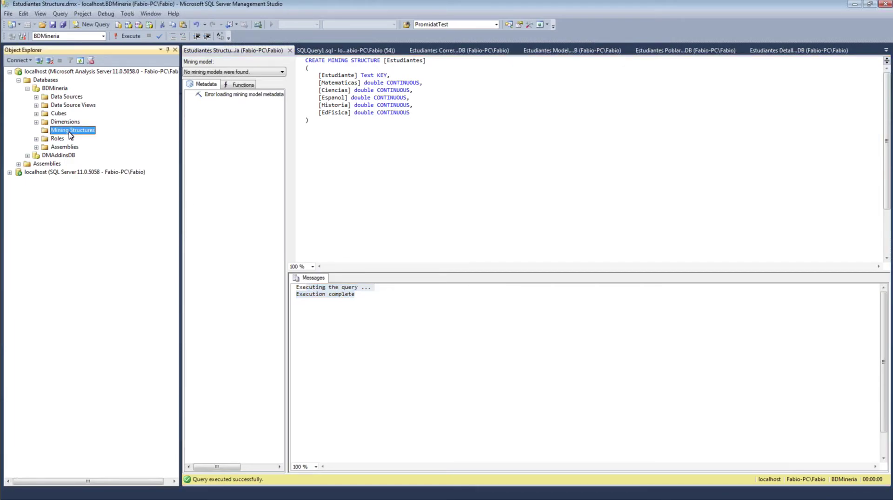
left_click(80, 60)
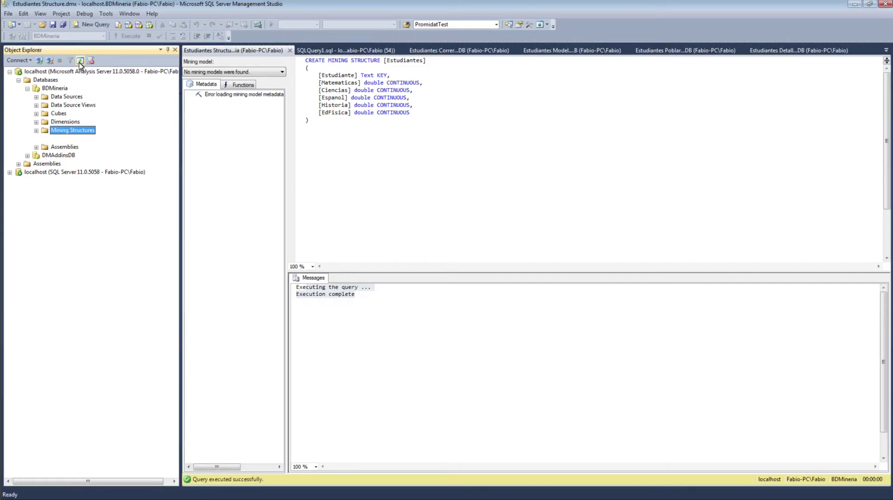
left_click(37, 130)
left_click(73, 138)
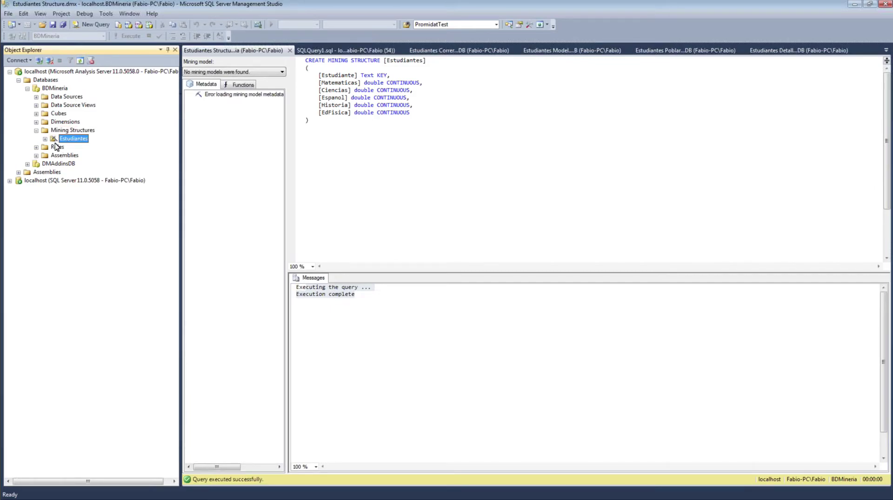
left_click(45, 138)
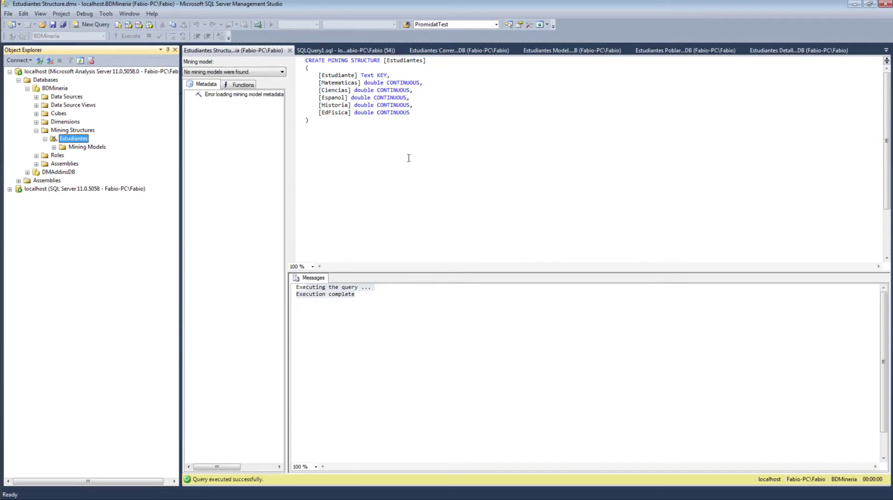
Close the Estudiantes Structure.dmx script and bring up the open Estudiantes Model.dmx script.
left_click(290, 51)
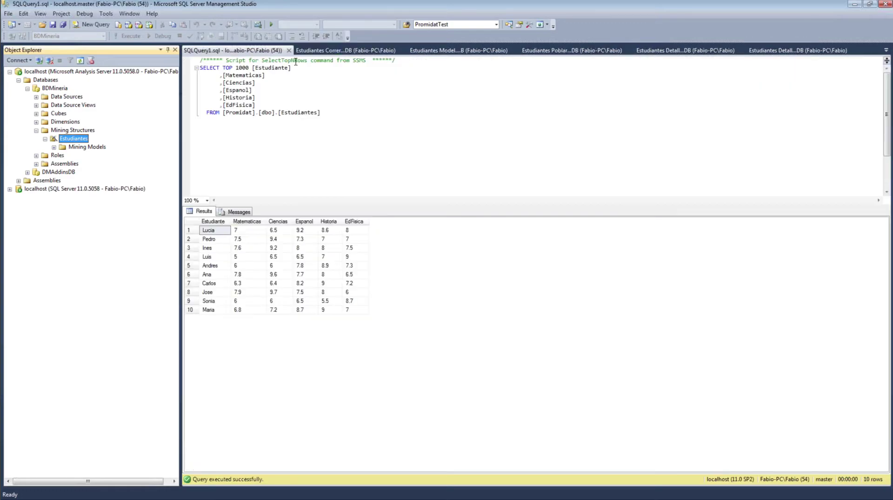
left_click(886, 50)
left_click(886, 50)
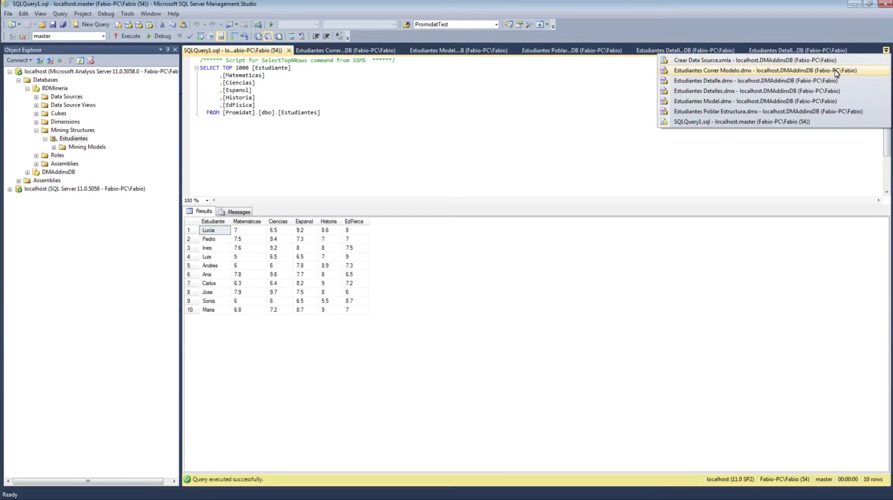
left_click(817, 102)
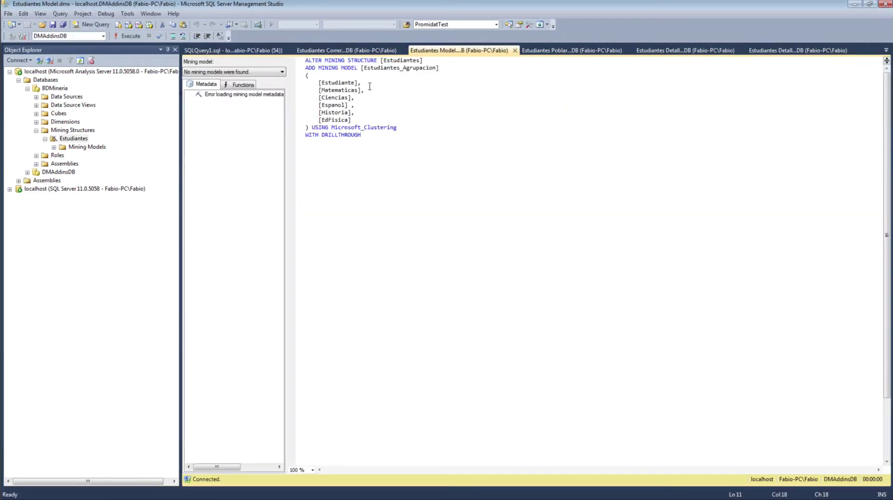
Examine the ALTER MINING STRUCTURE and ADD MINING MODEL lines and the column list of the Estudiantes_Agrupacion model.
left_click_drag(443, 61, 306, 61)
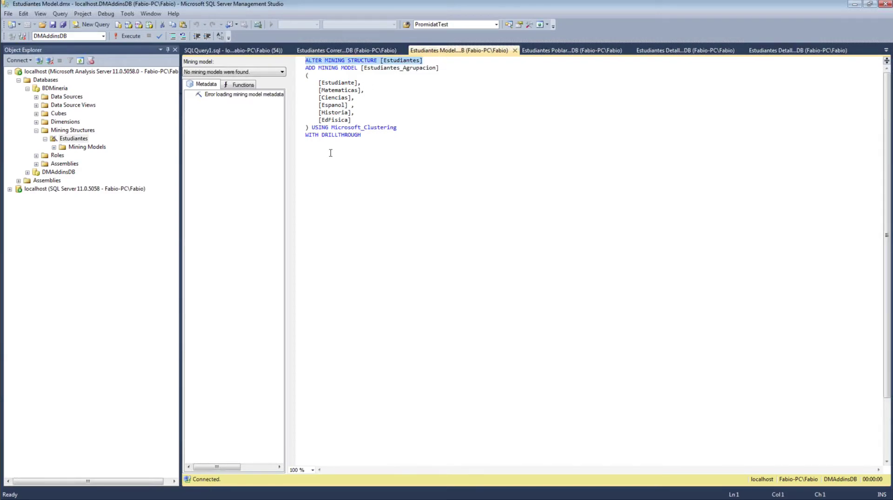
left_click_drag(306, 68, 403, 127)
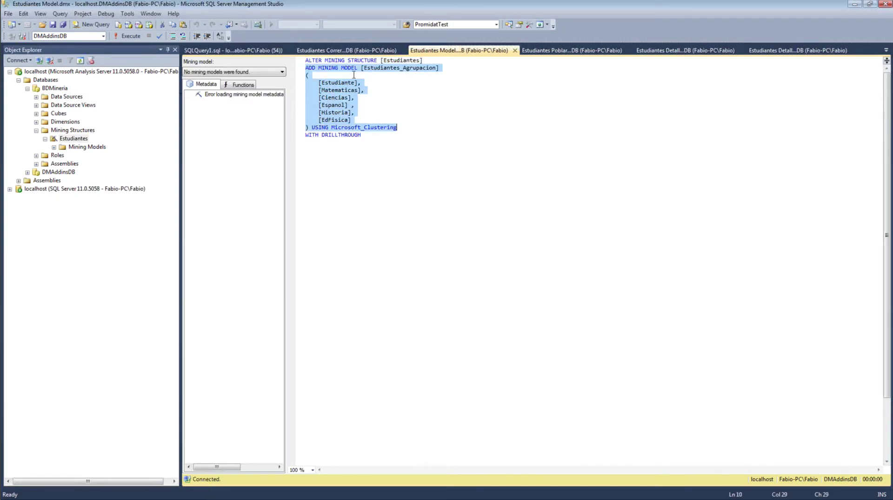
left_click(442, 76)
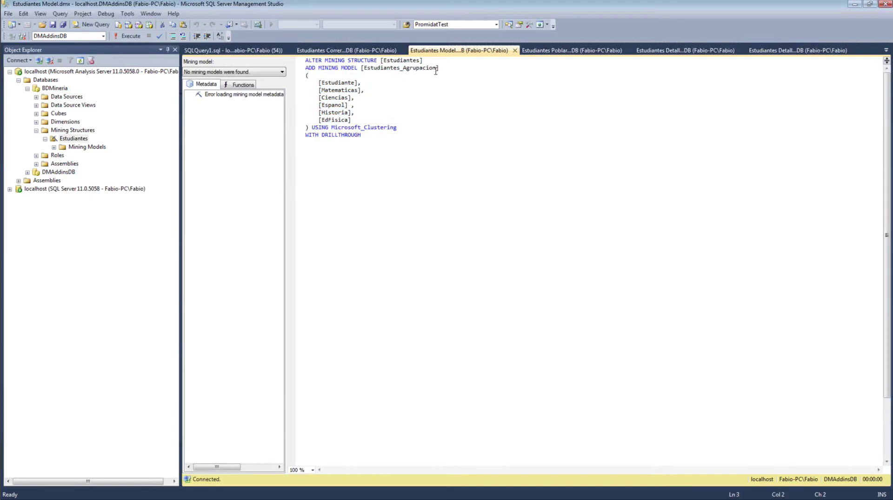
left_click_drag(320, 82, 360, 119)
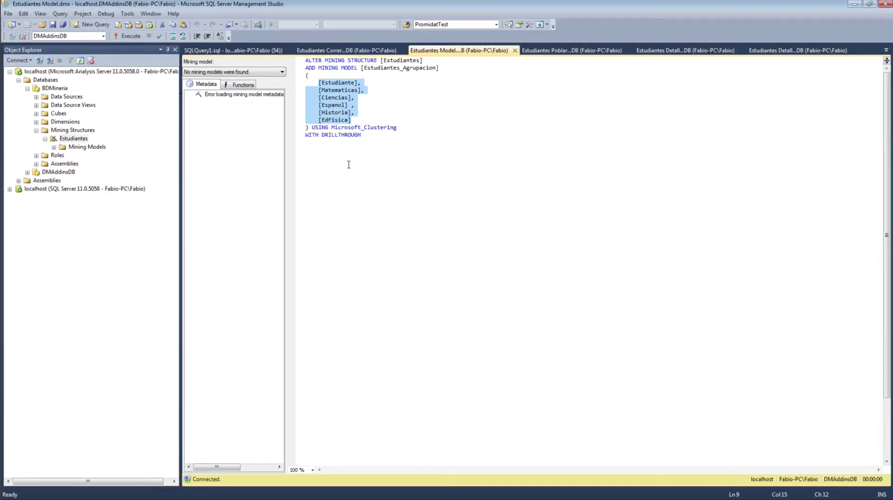
left_click(363, 90)
left_click_drag(319, 83, 358, 120)
left_click(375, 146)
Examine the model script's closing clauses: the Microsoft_Clustering algorithm and the WITH DRILLTHROUGH option.
left_click_drag(411, 129, 333, 123)
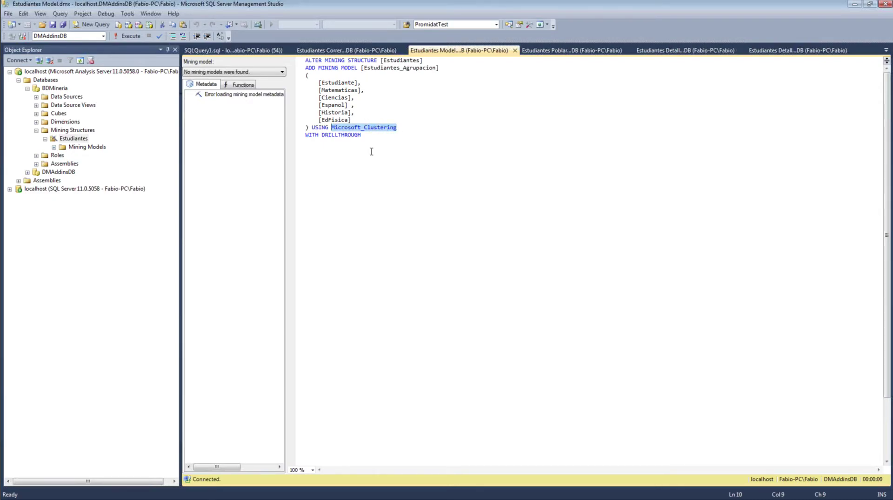
left_click(420, 105)
double_click(386, 129)
left_click(404, 136)
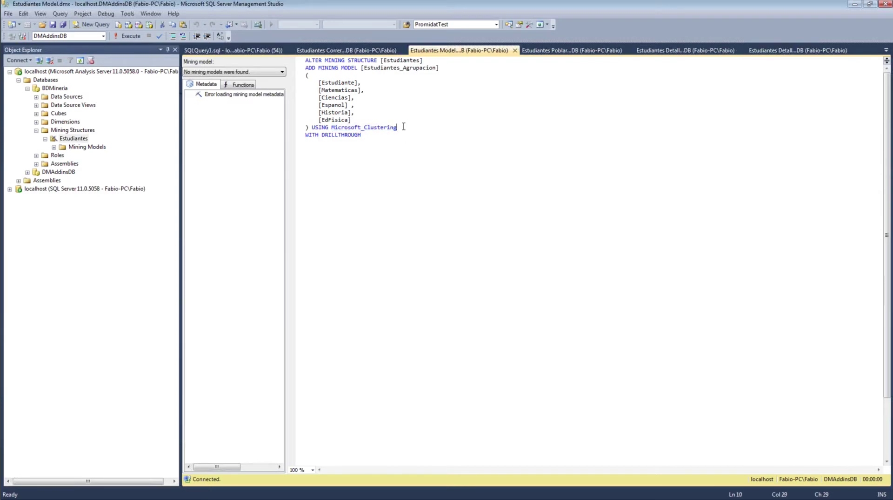
left_click(438, 129)
key("shift+Down")
left_click(452, 127)
left_click_drag(379, 136, 304, 135)
left_click(320, 143)
left_click_drag(361, 135, 321, 135)
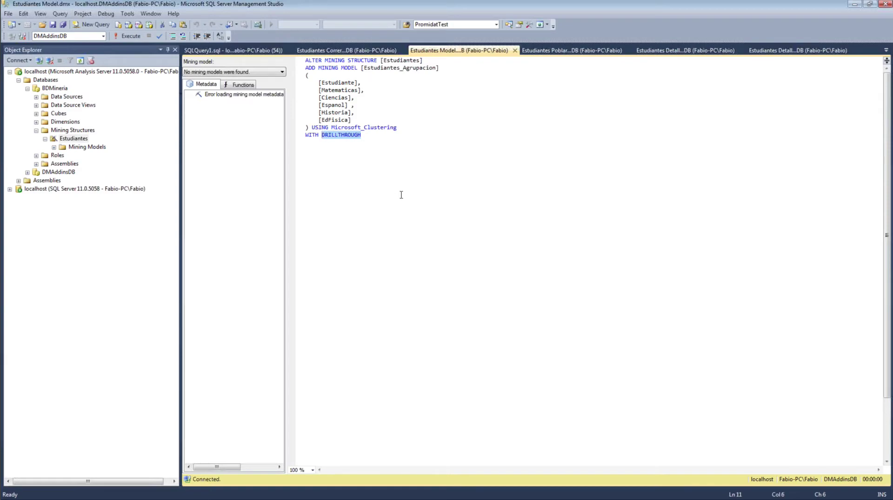
left_click_drag(401, 161, 288, 134)
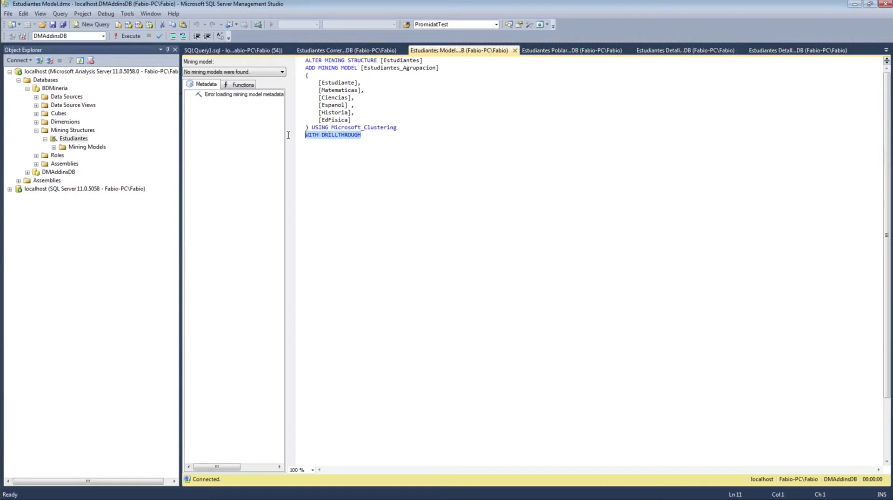
left_click(357, 163)
left_click_drag(368, 138, 305, 126)
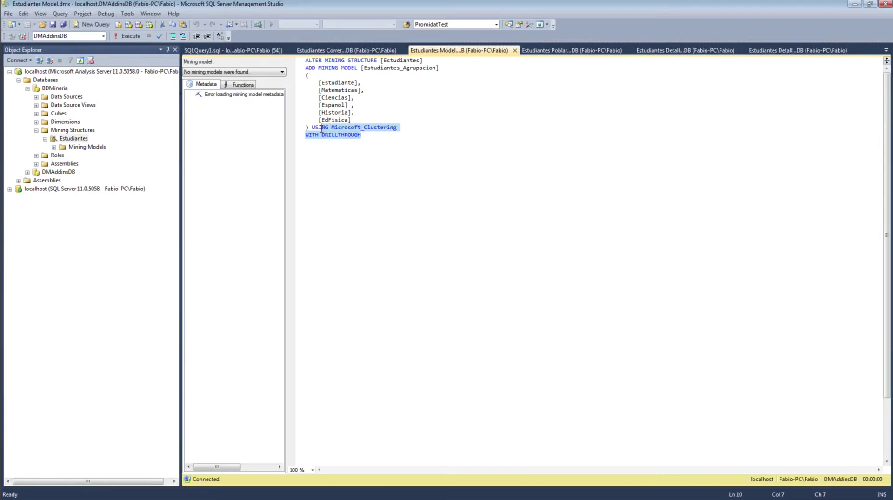
left_click(332, 140)
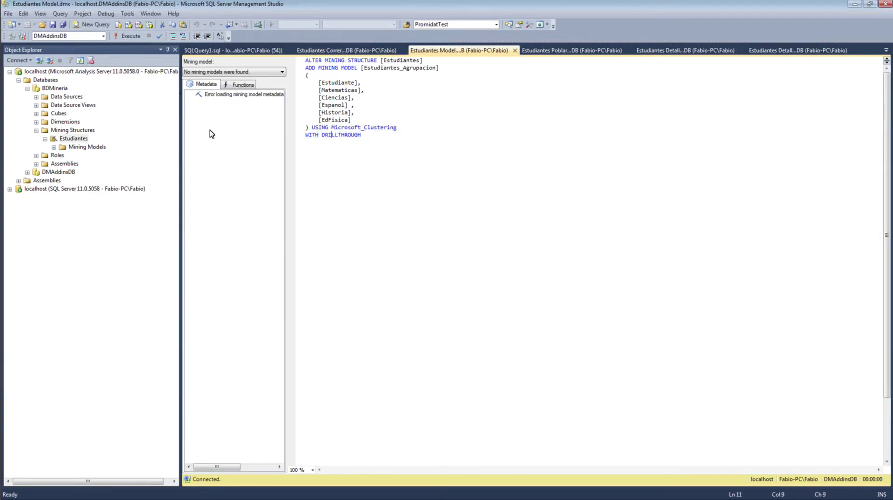
Run the Estudiantes Model script against the BDMineria database to add the Estudiantes_Agrupacion model.
left_click(54, 148)
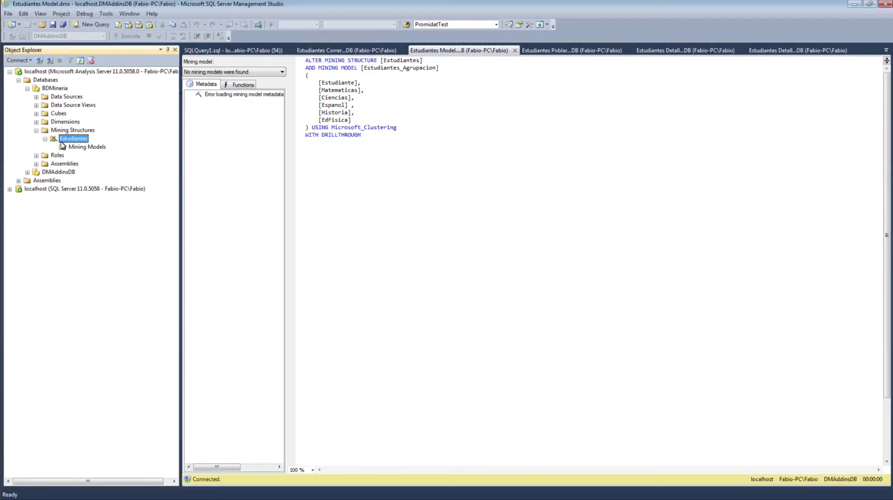
left_click(81, 148)
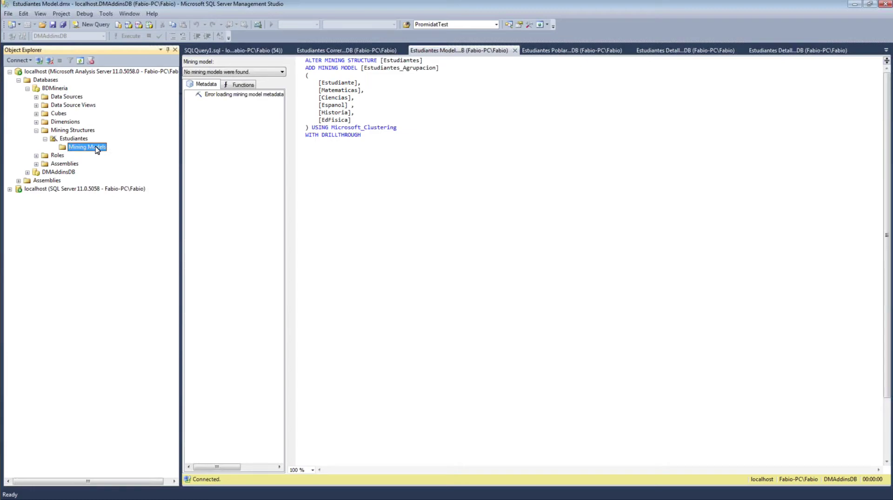
left_click(372, 142)
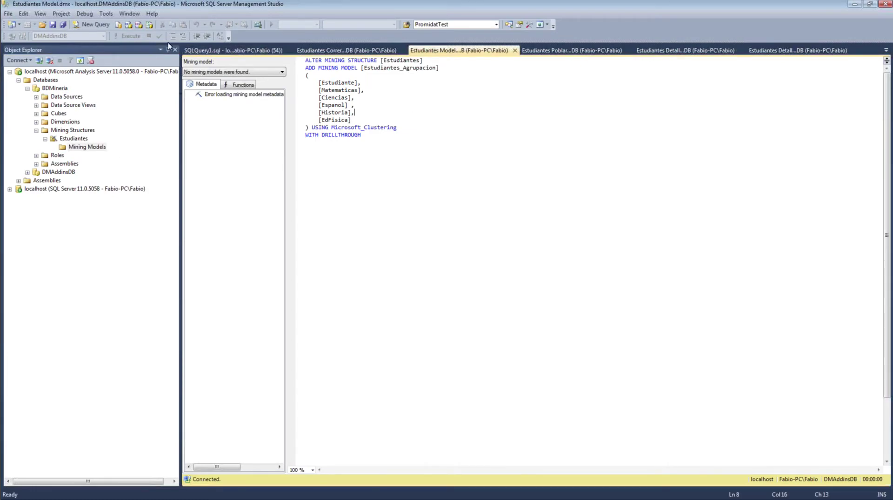
left_click(103, 36)
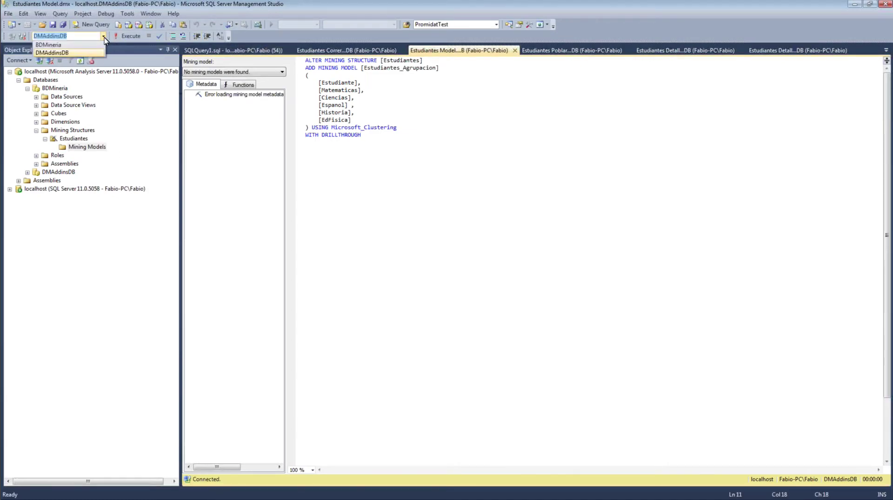
left_click(51, 52)
left_click(126, 35)
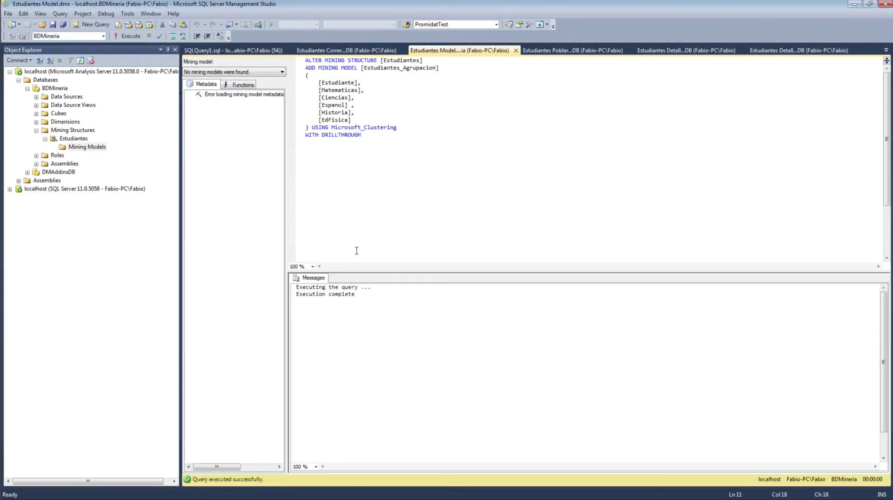
Refresh the Estudiantes structure's Mining Models folder and check for the Estudiantes_Agrupacion model.
left_click(84, 148)
left_click(80, 61)
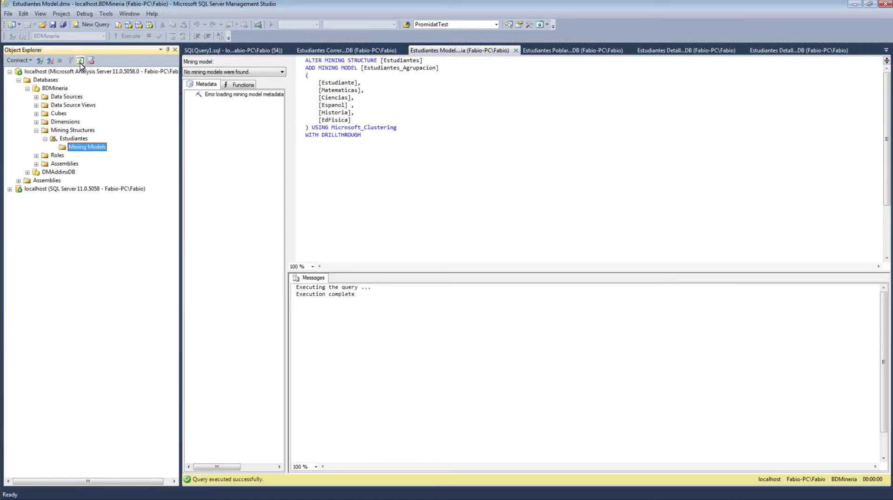
left_click(92, 157)
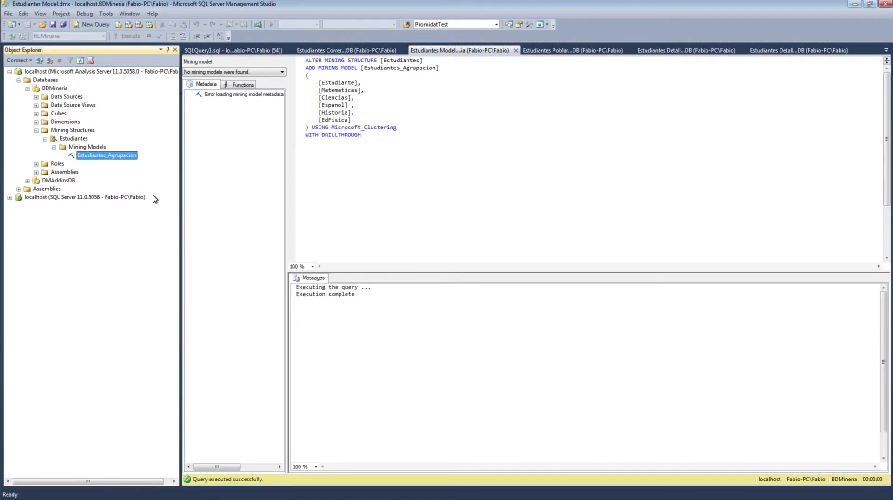
left_click(378, 160)
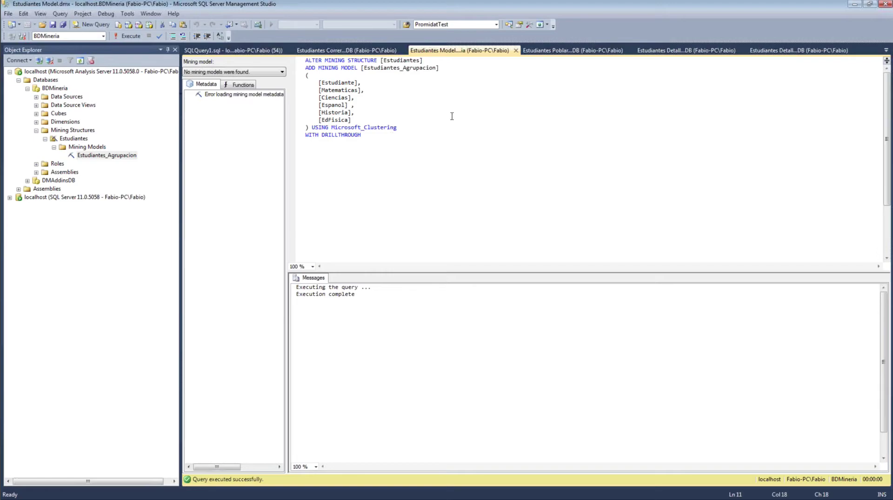
Close the Estudiantes Model script and bring up the open Estudiantes Poblar Estructura.dmx script.
left_click(515, 52)
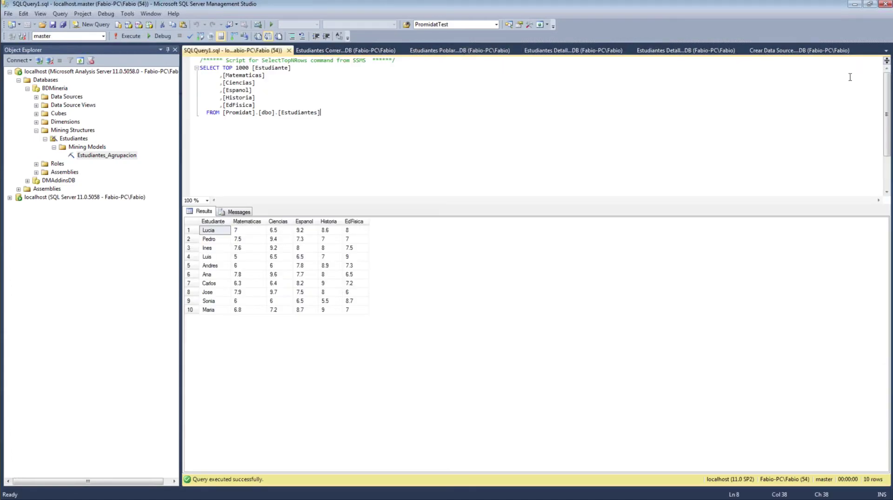
left_click(886, 51)
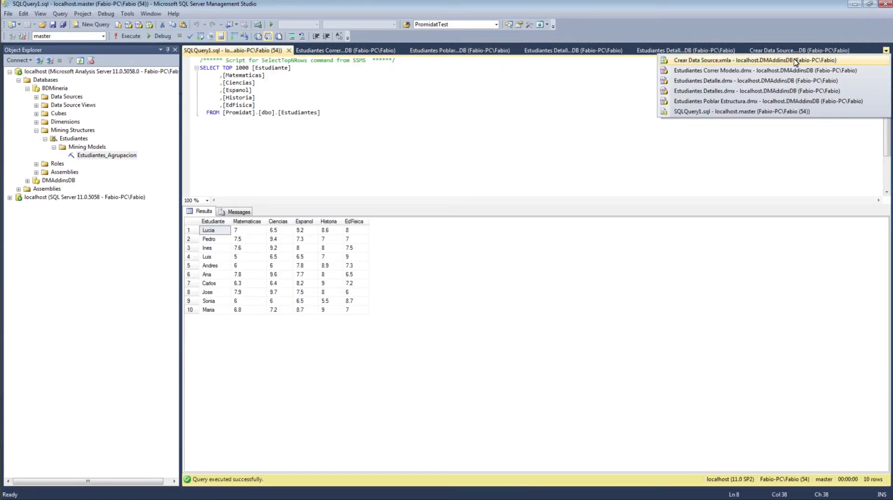
left_click(692, 101)
left_click(400, 129)
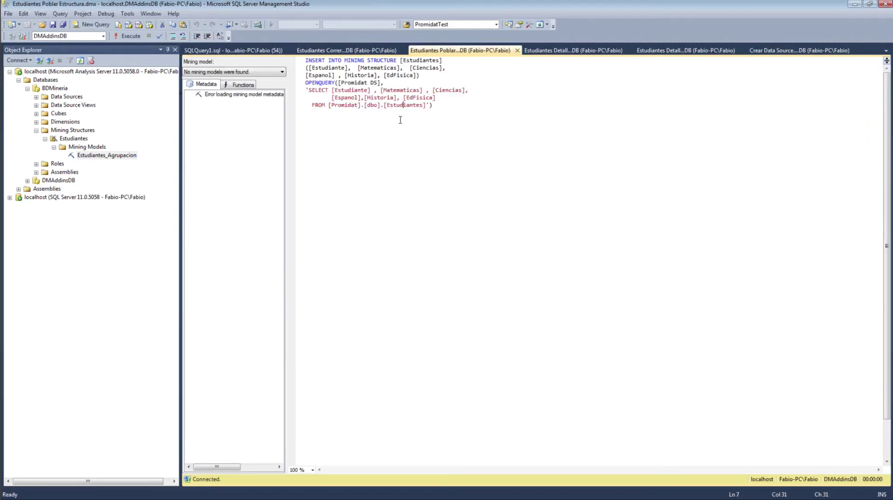
Examine the INSERT INTO MINING STRUCTURE line, its Estudiantes target, the column list and the quoted SELECT statement.
left_click(396, 60)
key("shift+Home")
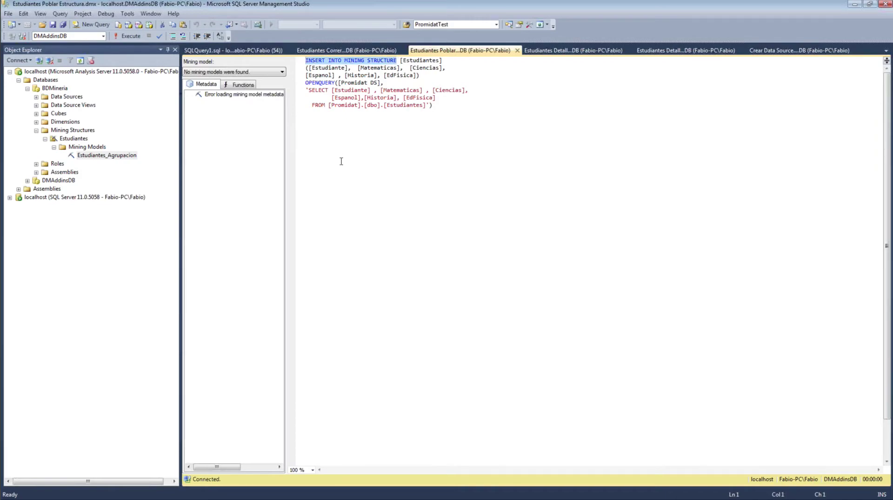
double_click(416, 60)
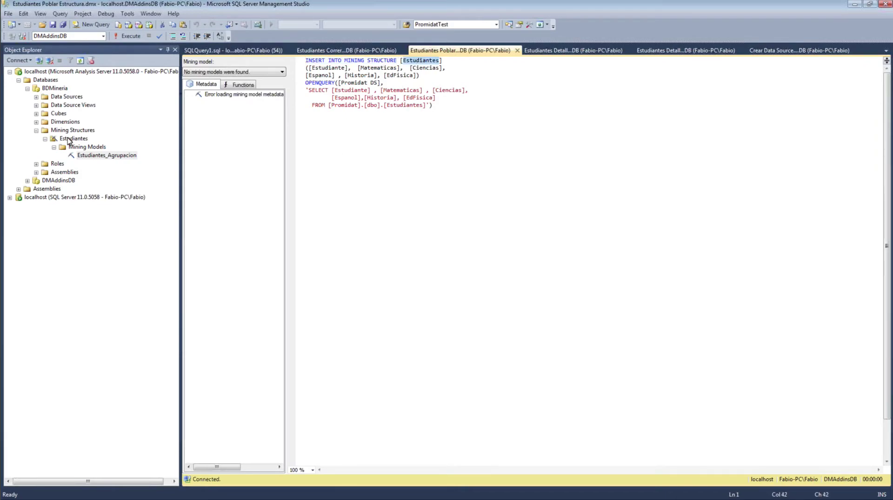
left_click_drag(429, 77, 305, 68)
left_click(360, 130)
left_click_drag(427, 105, 309, 90)
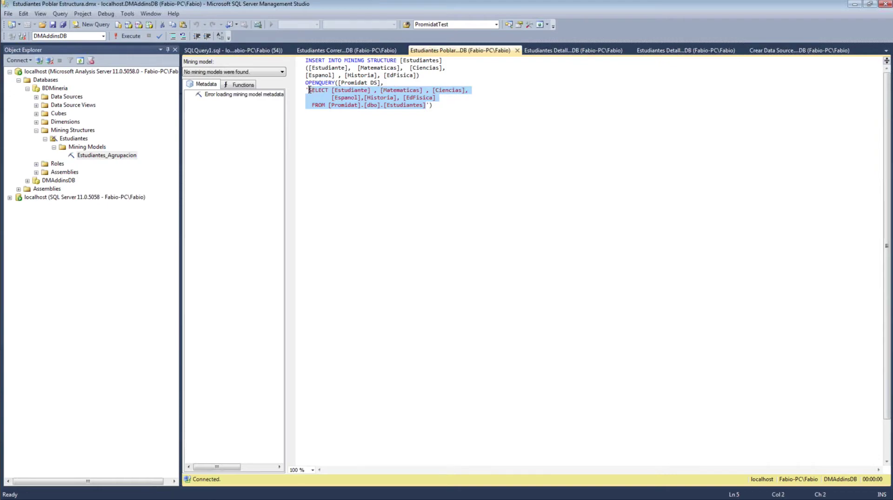
left_click(397, 112)
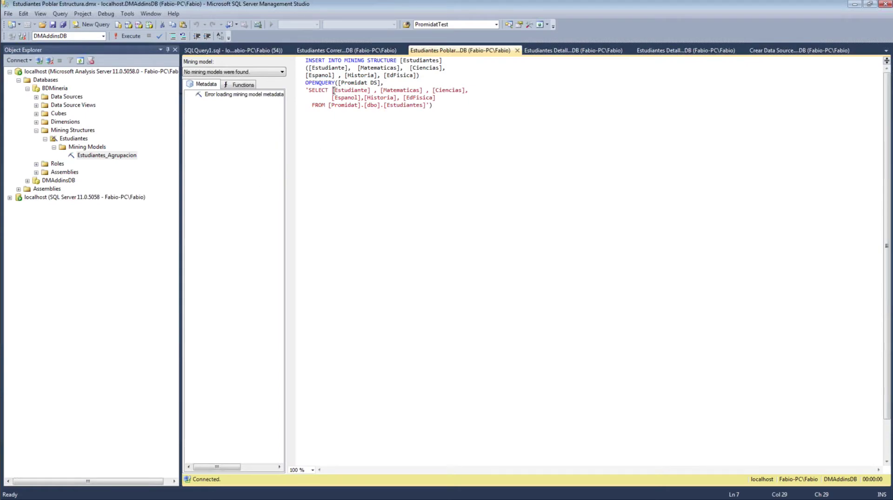
Go through the script's source query and expand BDMineria's Data Sources folder to check the available sources.
key("Right")
key("Right")
key("Right")
key("Right")
key("Right")
key("Right")
key("Right")
key("Right")
left_click(36, 96)
left_click(367, 153)
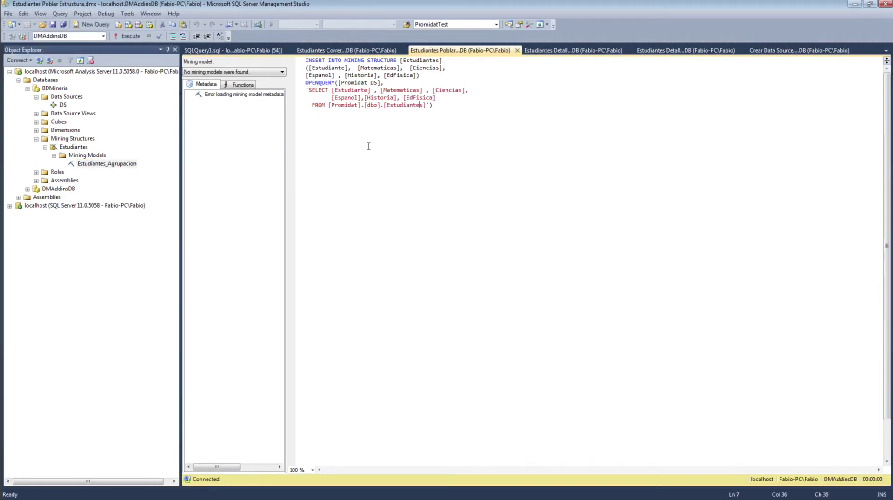
Run the Estudiantes Poblar Estructura script against the BDMineria database.
left_click(102, 36)
left_click(51, 42)
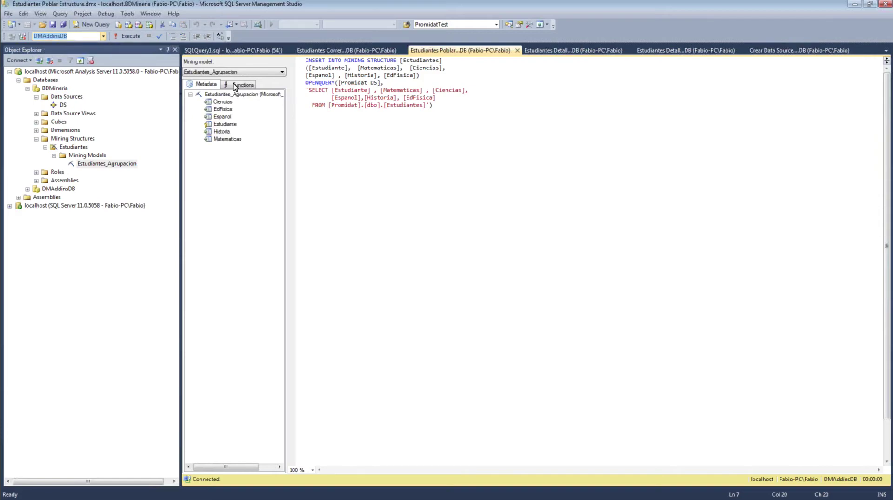
left_click(132, 35)
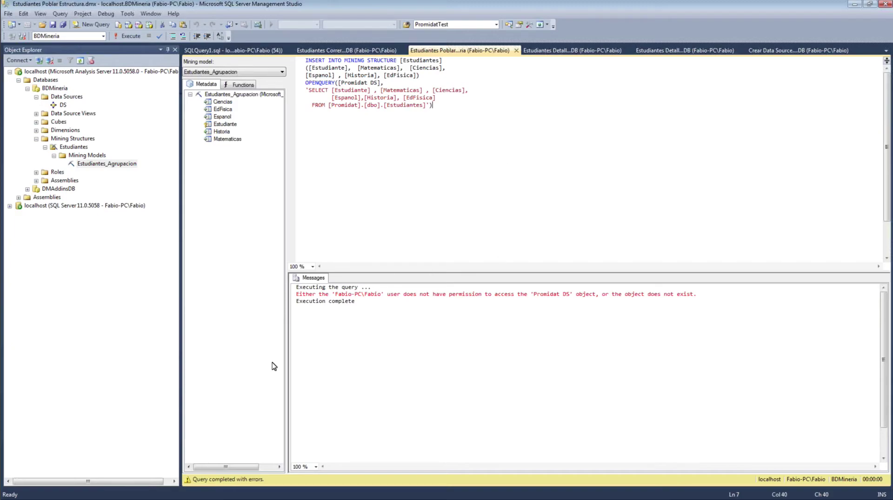
Examine the execution message and the Promidat DS source named in the script's OPENQUERY clause.
left_click(573, 295)
left_click_drag(378, 82, 339, 82)
left_click(365, 89)
left_click_drag(378, 83, 340, 80)
Expand the SQL Server instance to inspect the Promidat database, and collapse its Tables folder.
left_click(10, 206)
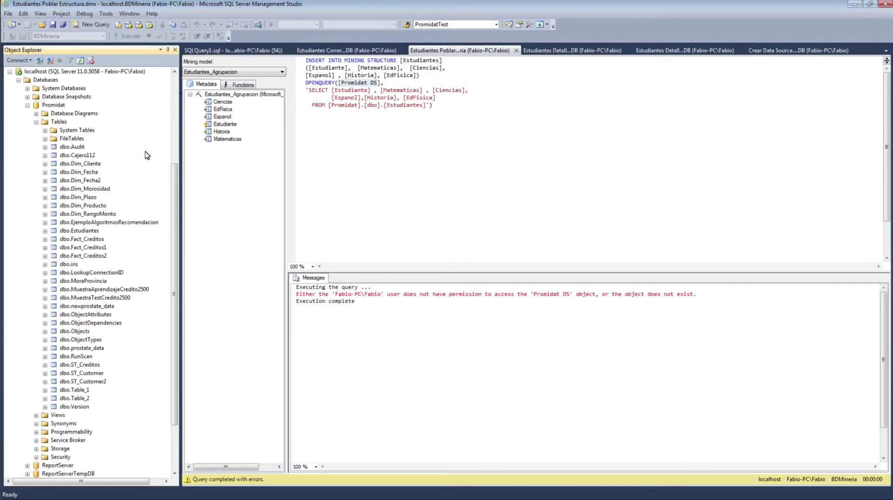
left_click_drag(174, 188, 174, 144)
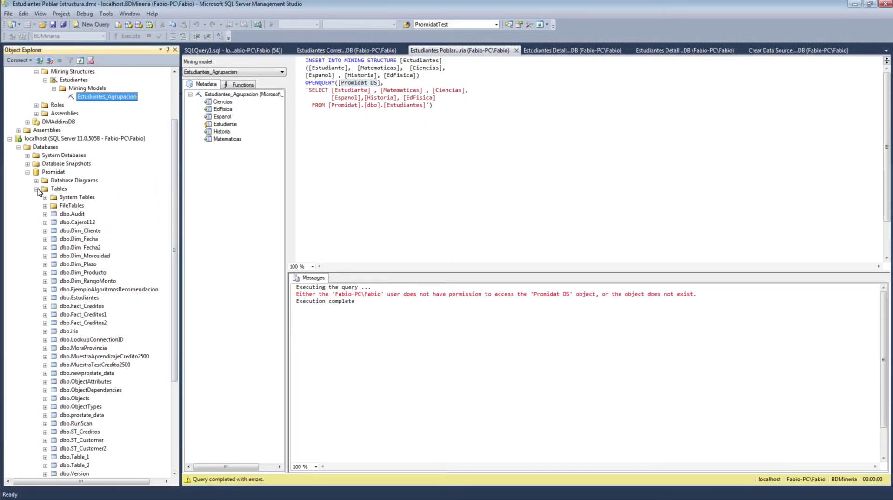
left_click(36, 189)
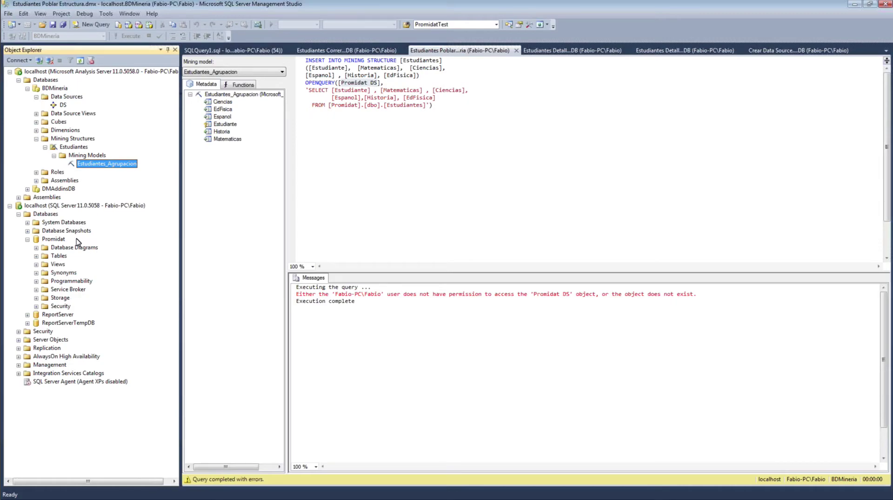
left_click(521, 161)
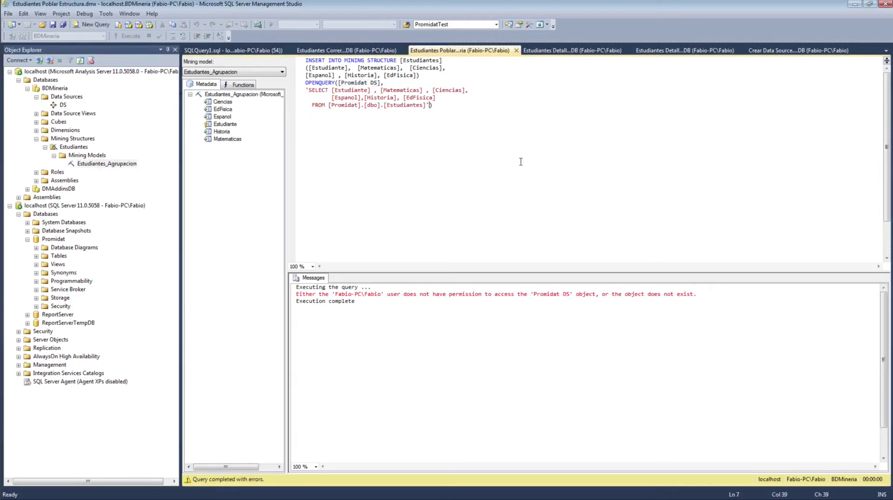
Bring up the open Crear Data Source.xmla script and set the data source's Name to DS Promidat.
left_click(886, 51)
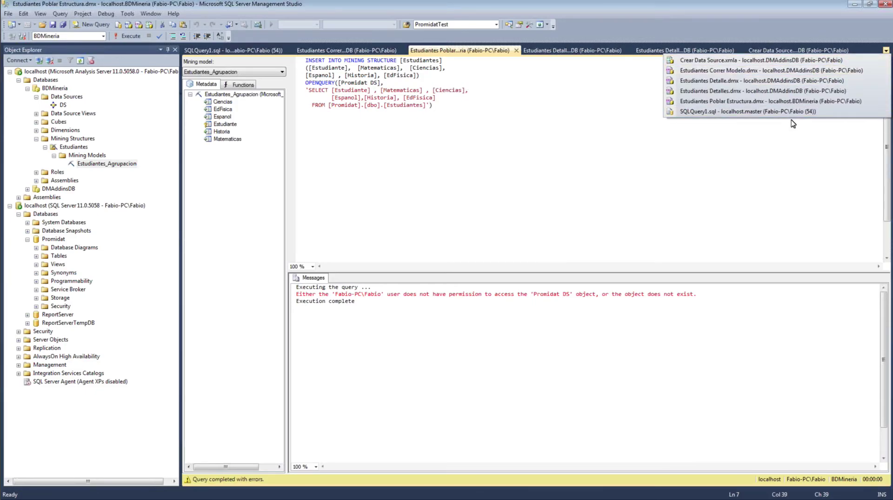
left_click(727, 61)
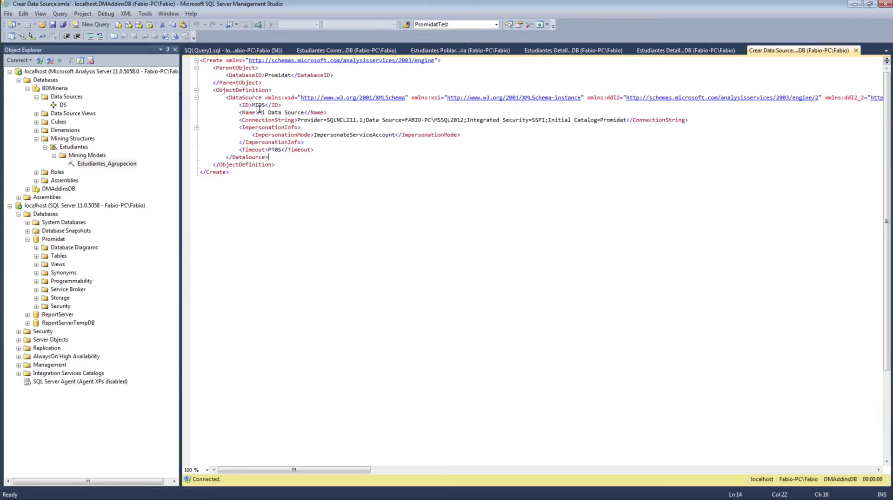
left_click_drag(259, 113, 242, 113)
left_click_drag(304, 113, 261, 113)
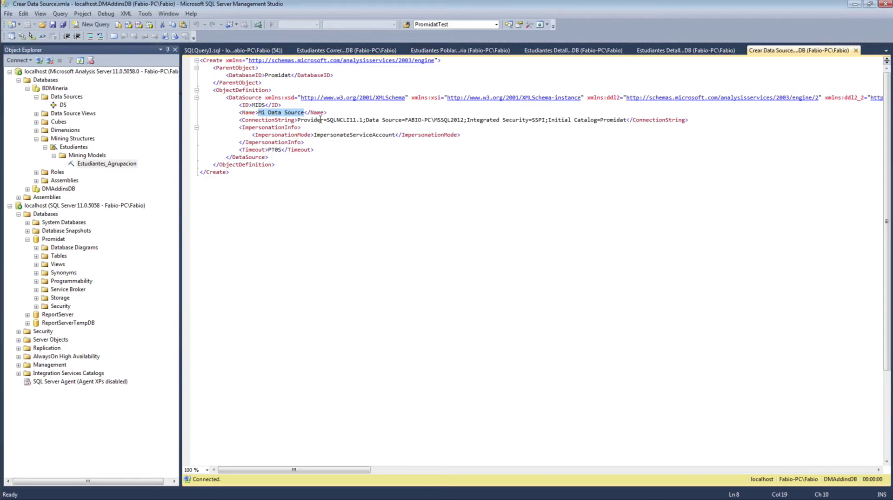
type("DS PR")
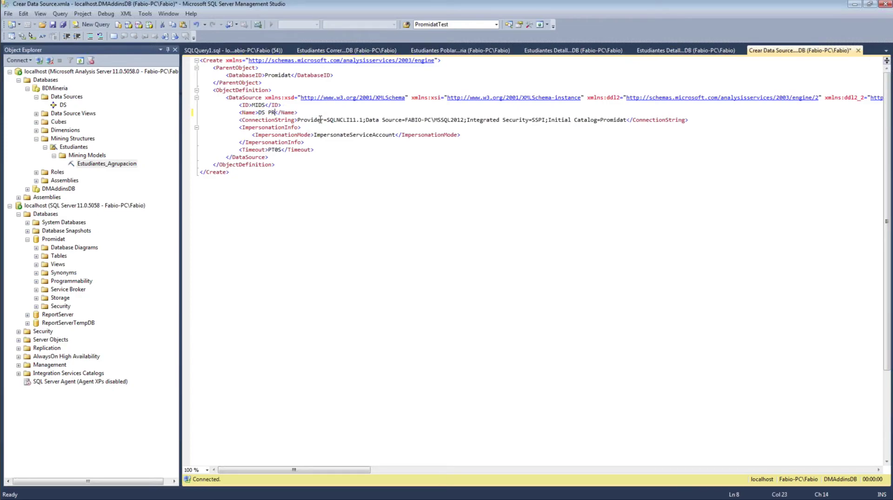
key("BackSpace")
type("romidat")
Remove the \MSSQL2012 instance from the connection string's Data Source, and review its Initial Catalog and Integrated Security settings.
left_click_drag(432, 120, 461, 122)
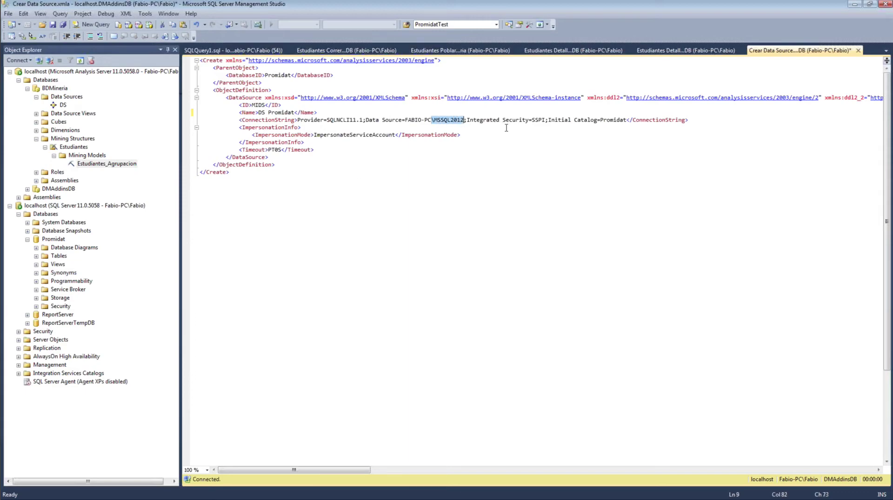
key("Delete")
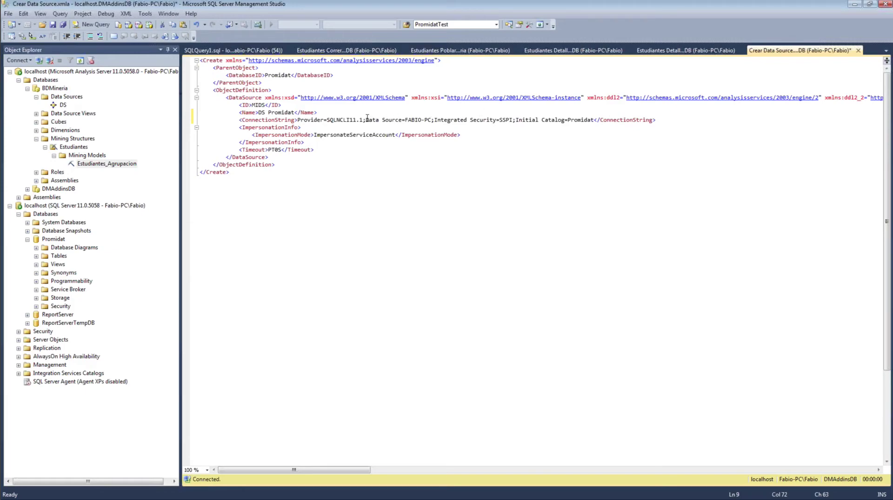
left_click_drag(363, 120, 404, 120)
left_click_drag(567, 120, 594, 120)
left_click(487, 156)
left_click_drag(513, 120, 437, 121)
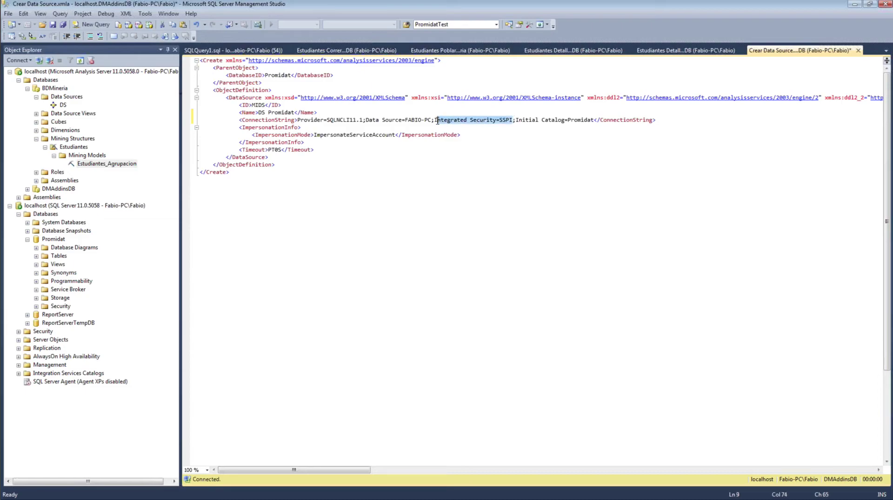
left_click(444, 178)
Try to run the whole data source creation script and examine the database ID in the execution message.
left_click_drag(339, 223, 199, 60)
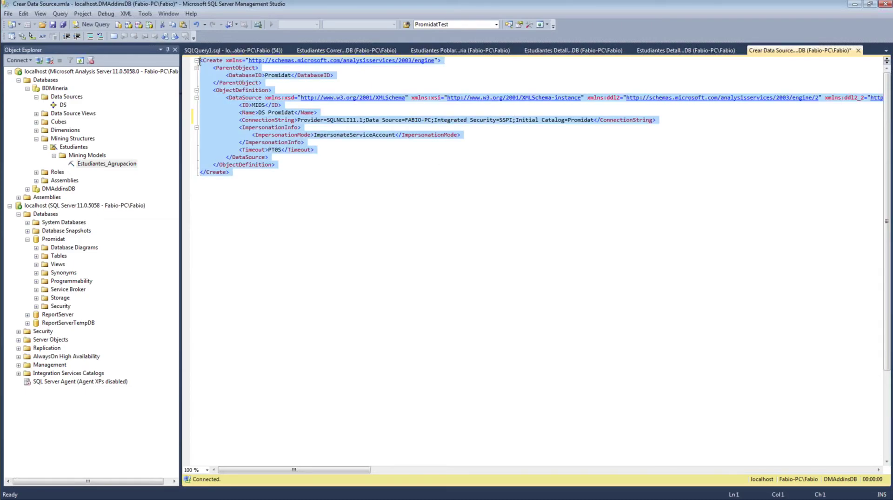
key("F5")
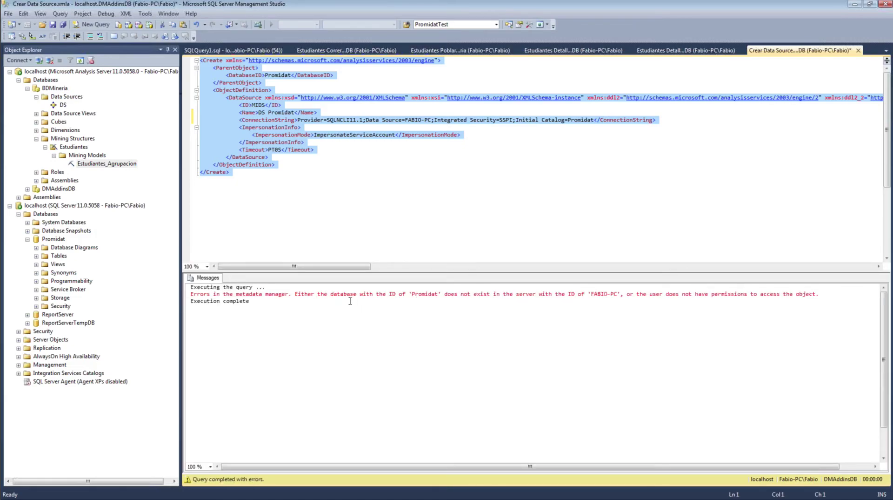
left_click(369, 192)
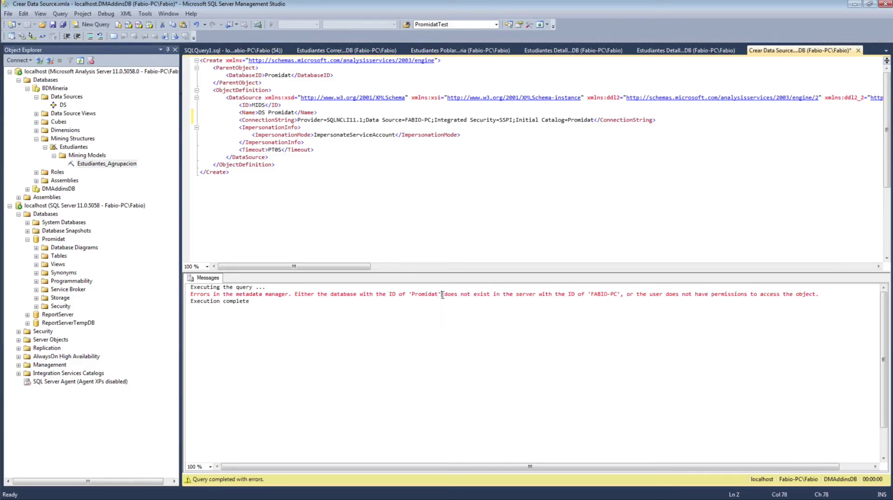
left_click_drag(442, 295, 410, 294)
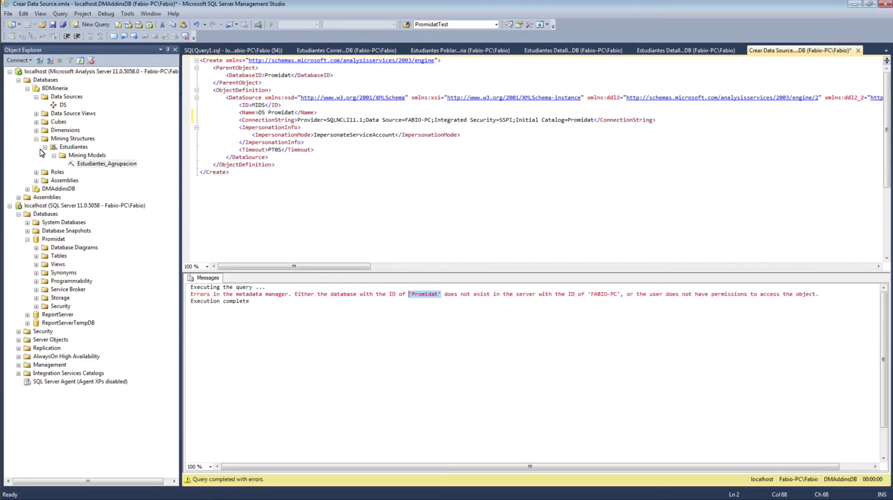
Set the script's DatabaseID to BDMineria and try to run the whole data source creation script.
left_click(36, 97)
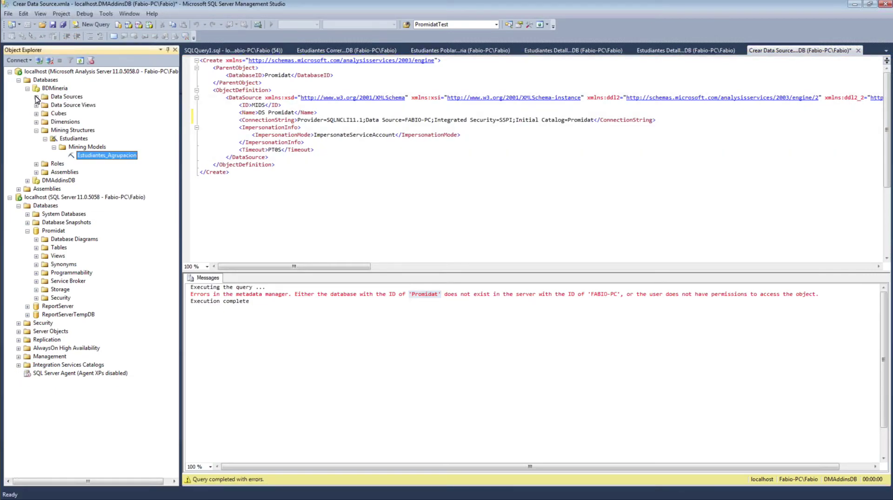
left_click(36, 97)
double_click(278, 75)
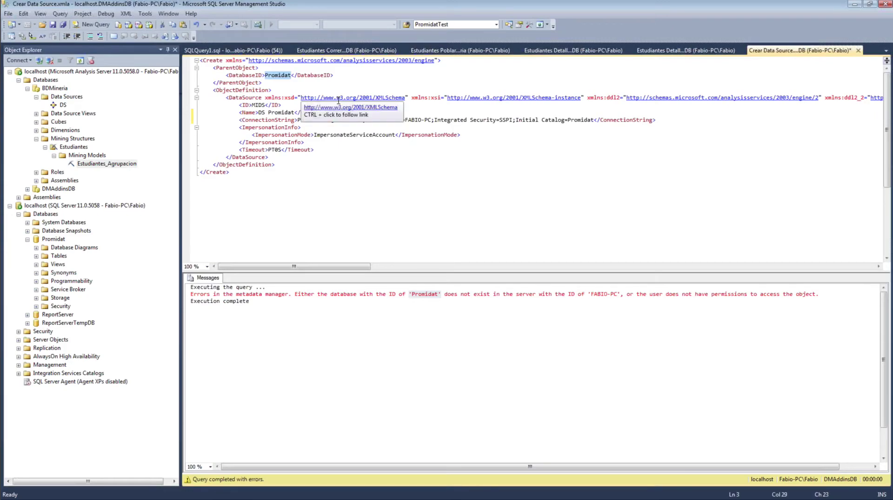
type("BD")
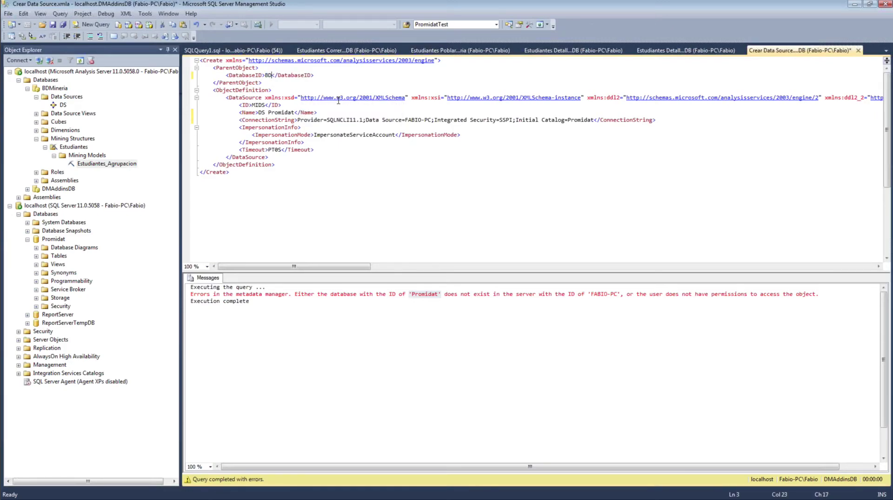
type("Mineria")
left_click_drag(267, 186, 174, 62)
key("F5")
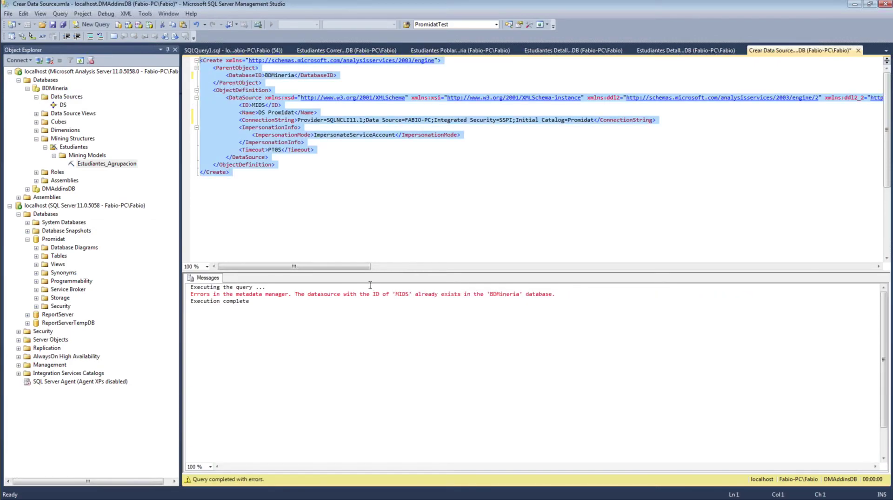
left_click(357, 231)
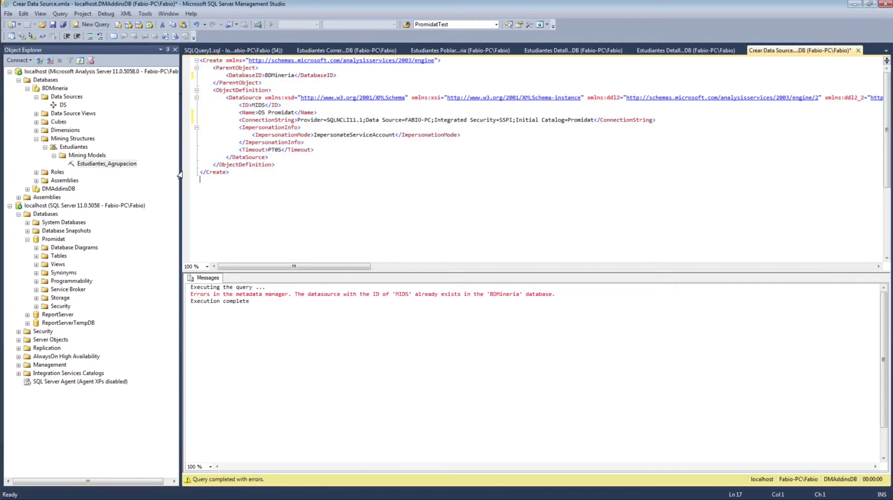
Check the script's MIDS ID against BDMineria's data sources, and delete the existing DS data source.
left_click(67, 96)
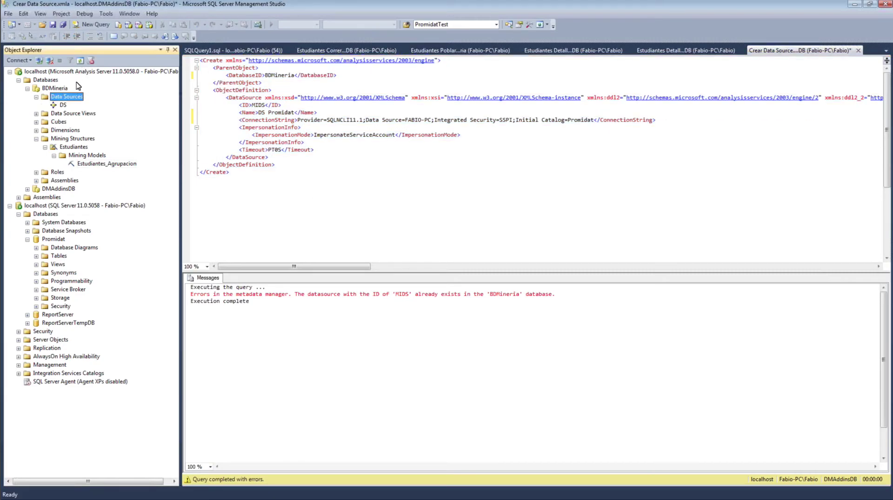
left_click(313, 212)
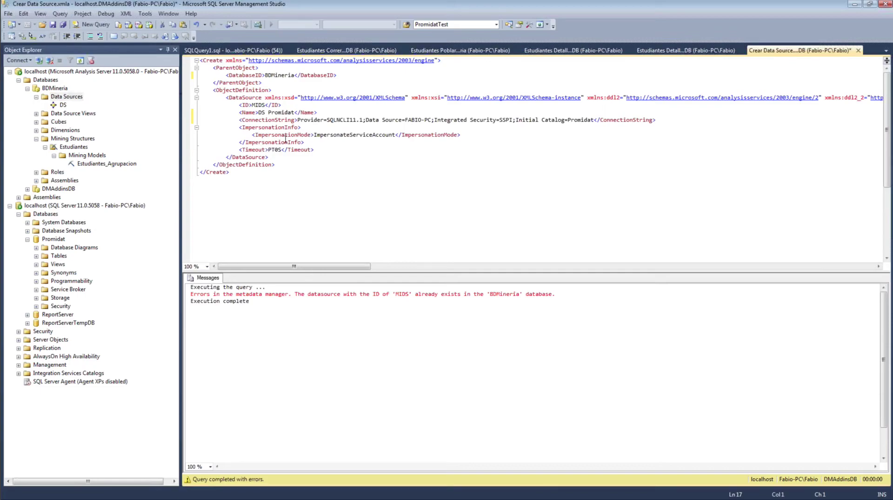
double_click(260, 105)
right_click(63, 105)
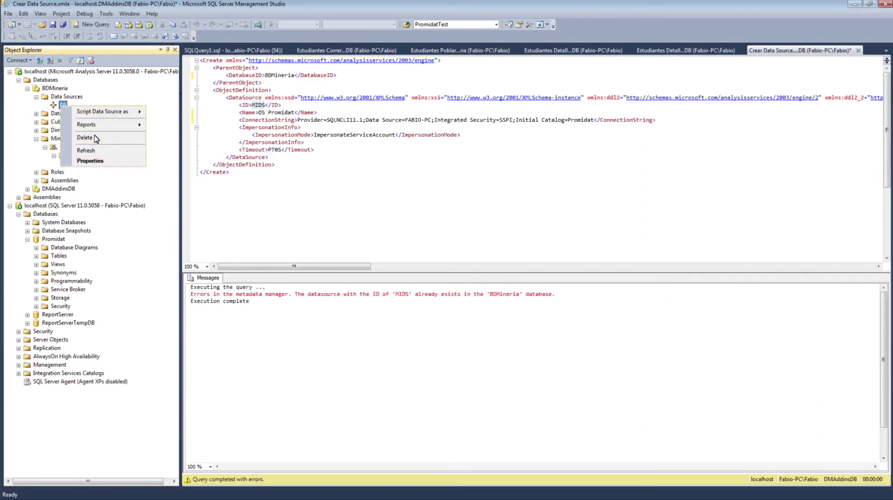
left_click(84, 137)
left_click(552, 384)
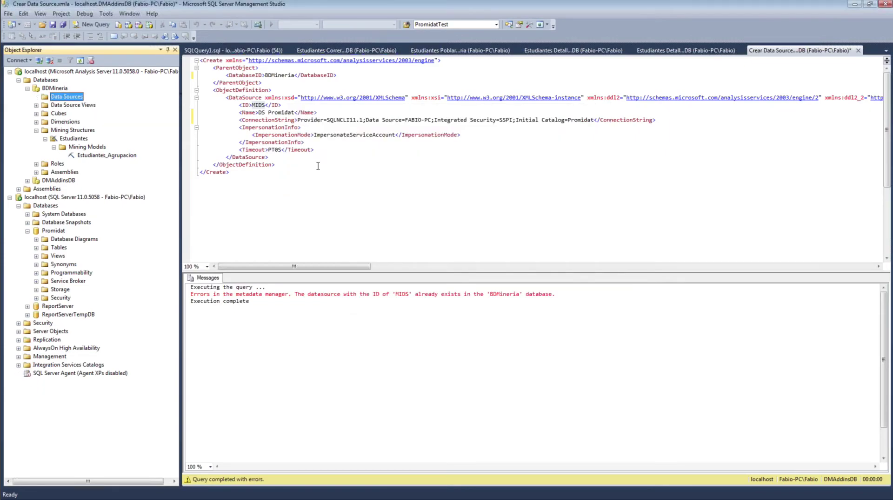
Create the DS Promidat data source by running the whole script, and expand BDMineria's Data Sources folder.
double_click(258, 105)
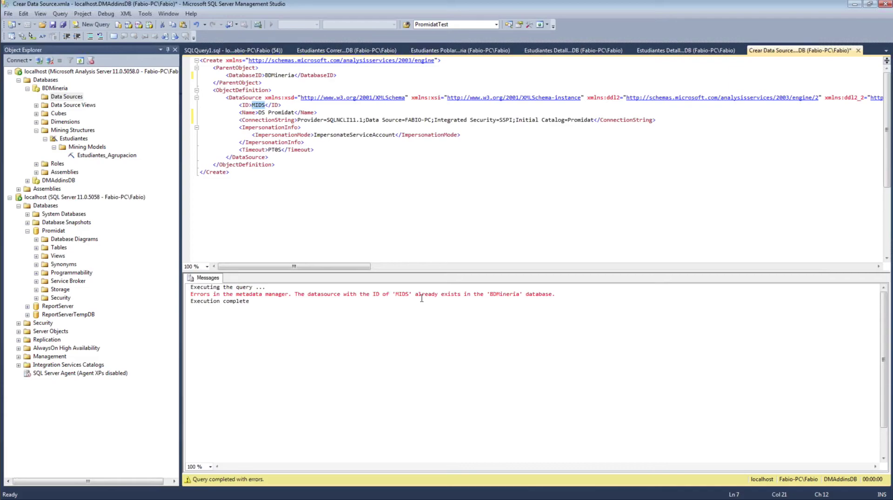
left_click(255, 105)
left_click(79, 97)
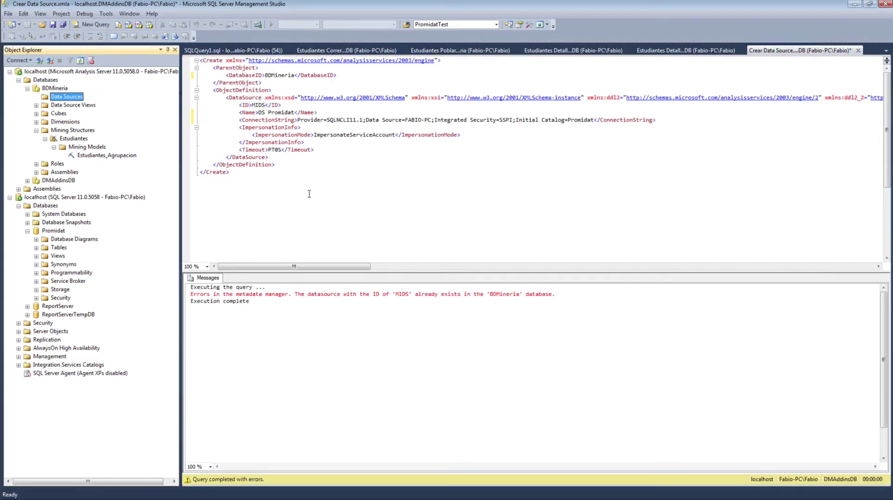
left_click_drag(309, 193, 178, 65)
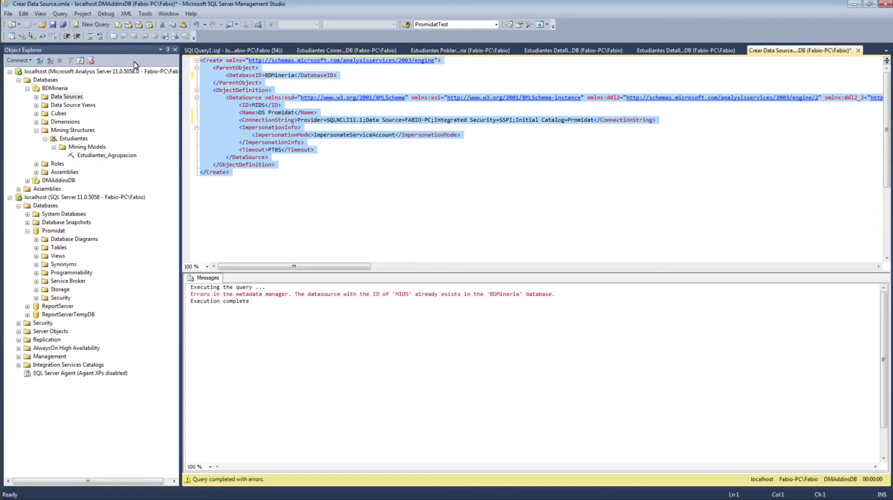
key("F5")
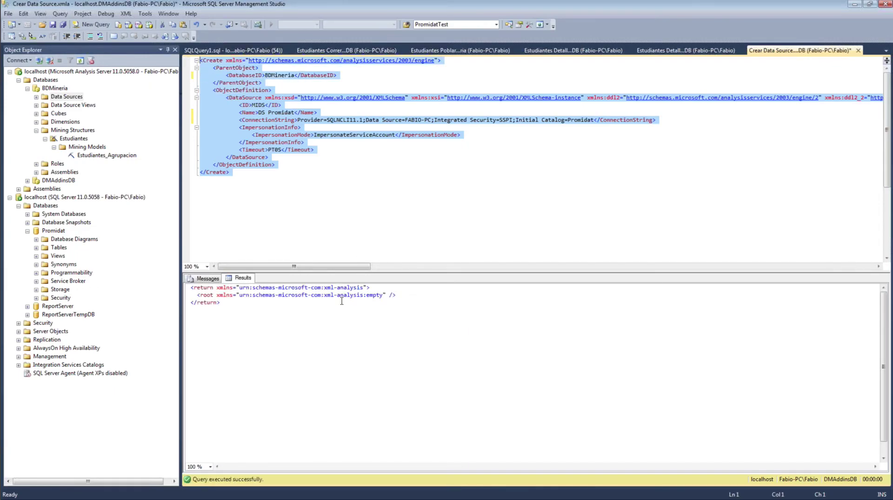
left_click(334, 182)
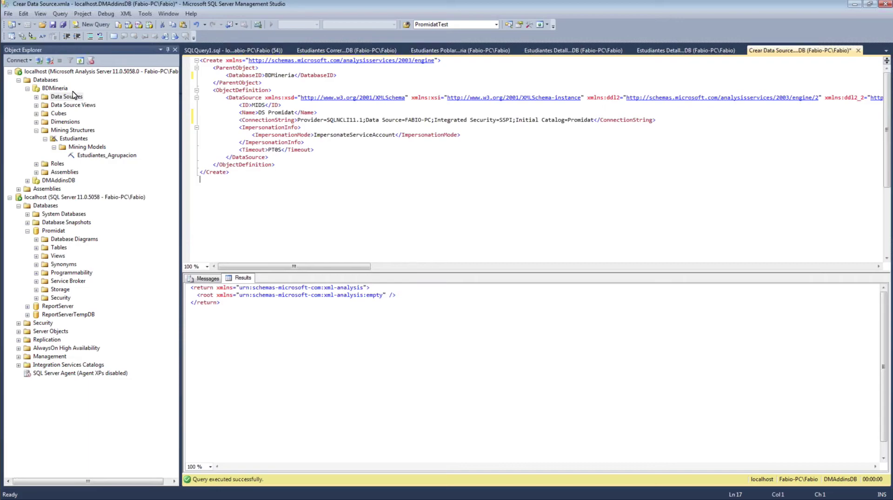
left_click(48, 98)
left_click(36, 97)
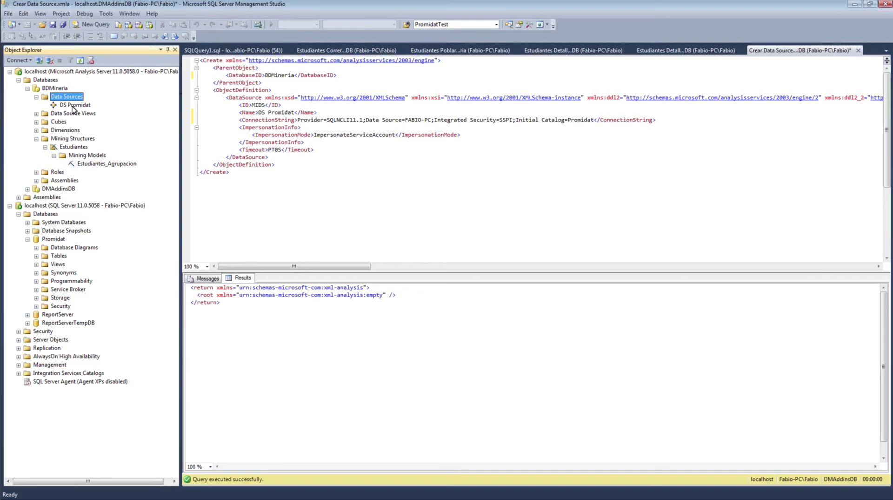
Open the DS Promidat data source's properties and test the connection defined by its connection string.
right_click(72, 106)
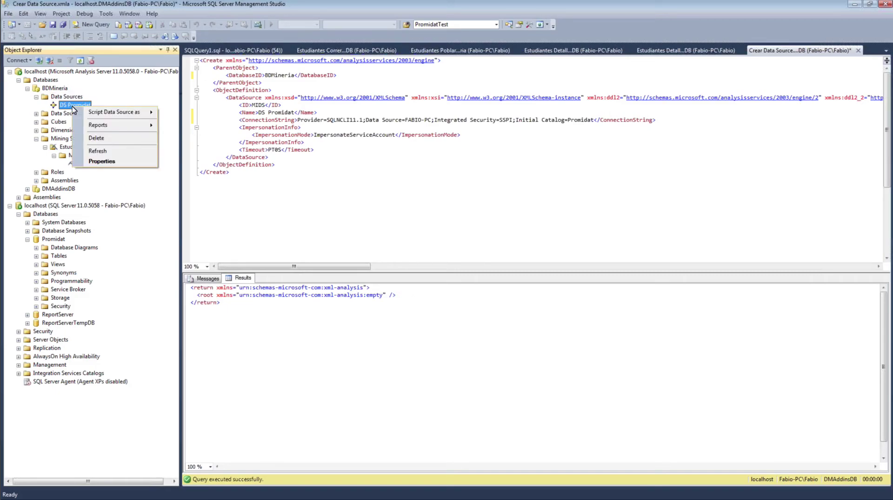
left_click(101, 161)
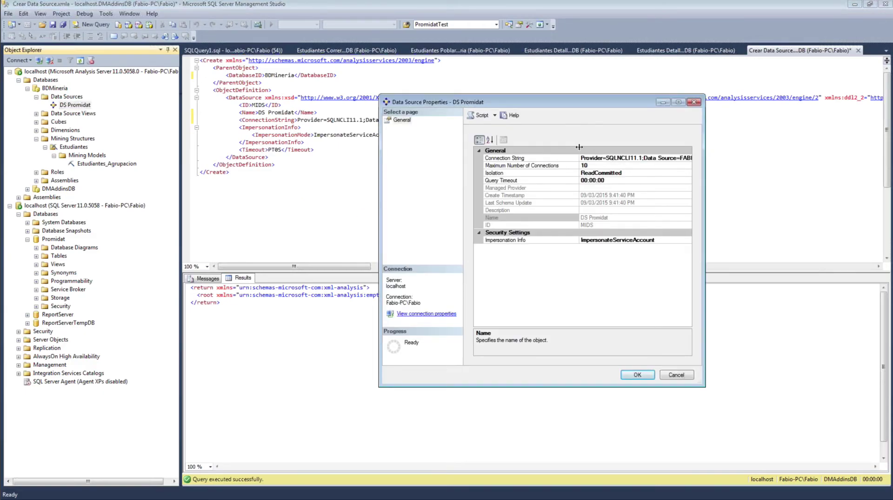
left_click(628, 158)
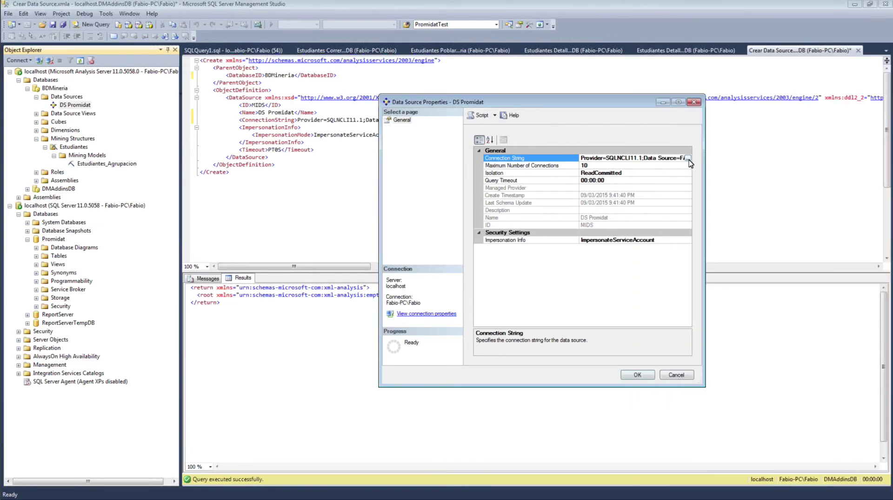
left_click(689, 158)
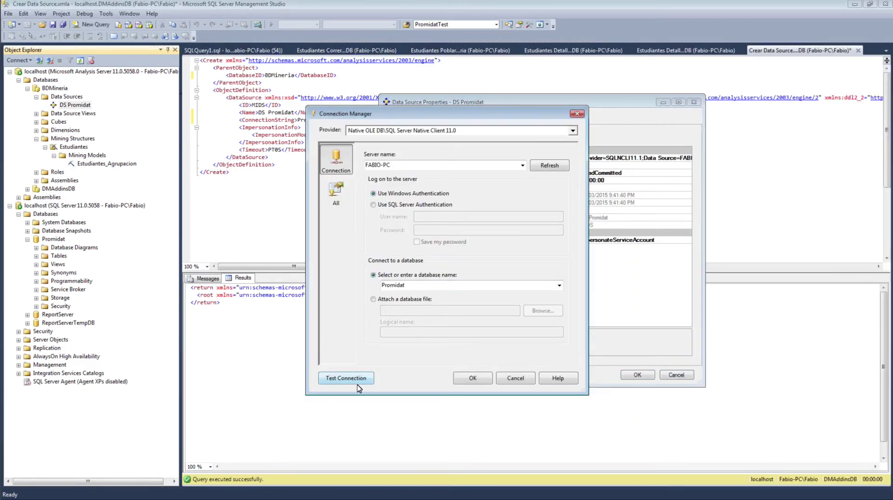
left_click(358, 380)
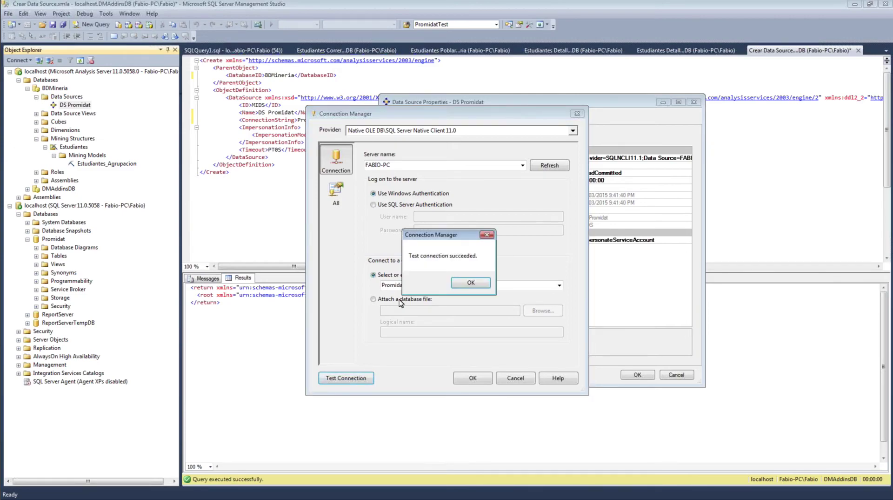
left_click(469, 282)
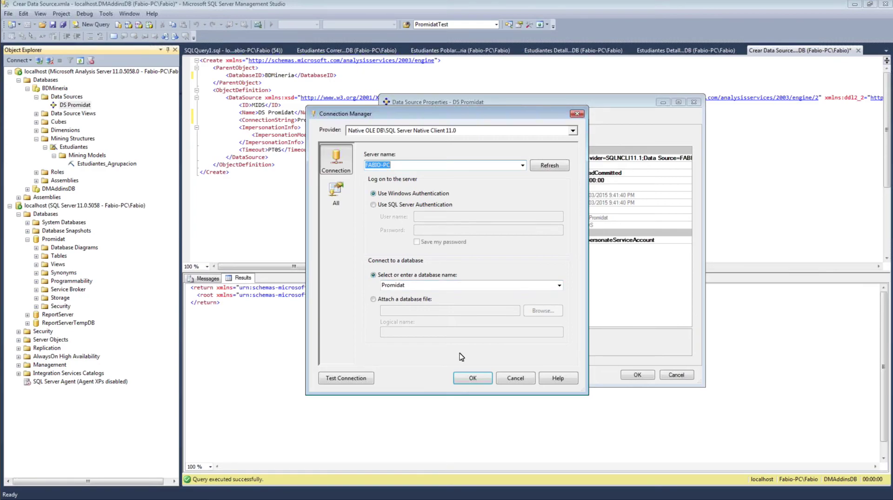
left_click(473, 378)
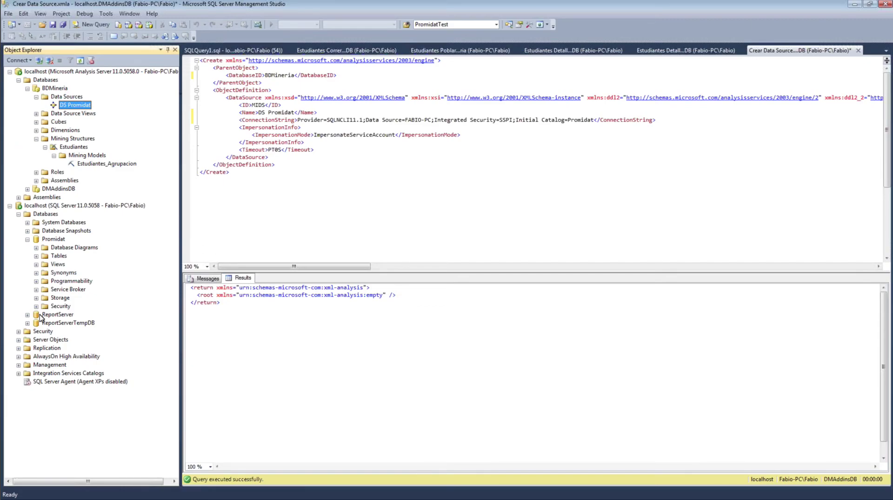
Expand the SQL Server instance's Logins and copy the login name from the NT SERVICE\MSSQLServerOLAPService properties.
left_click(19, 332)
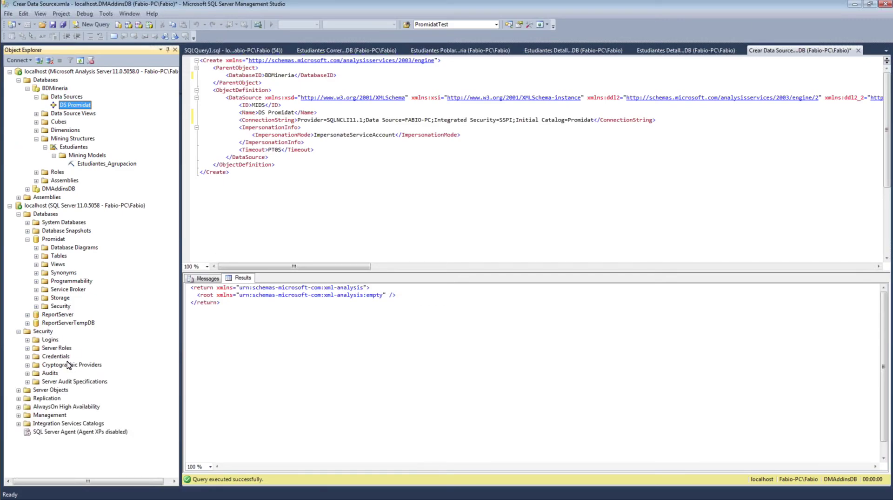
left_click(28, 340)
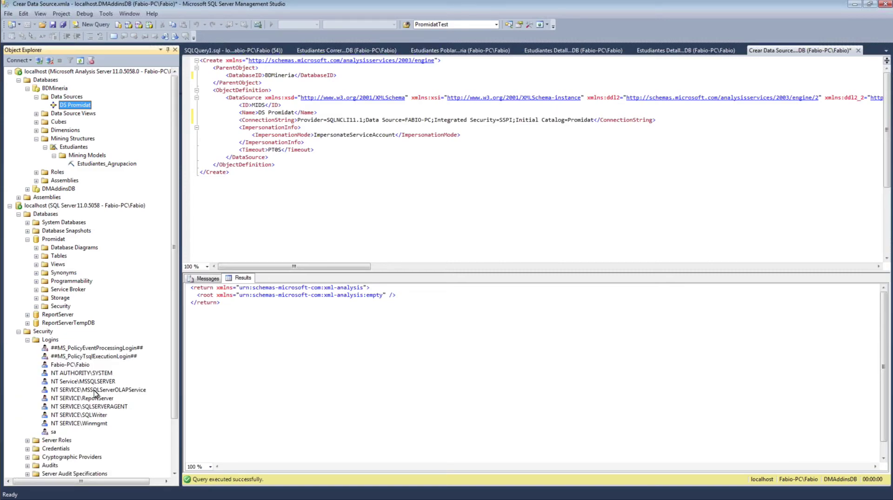
left_click(138, 393)
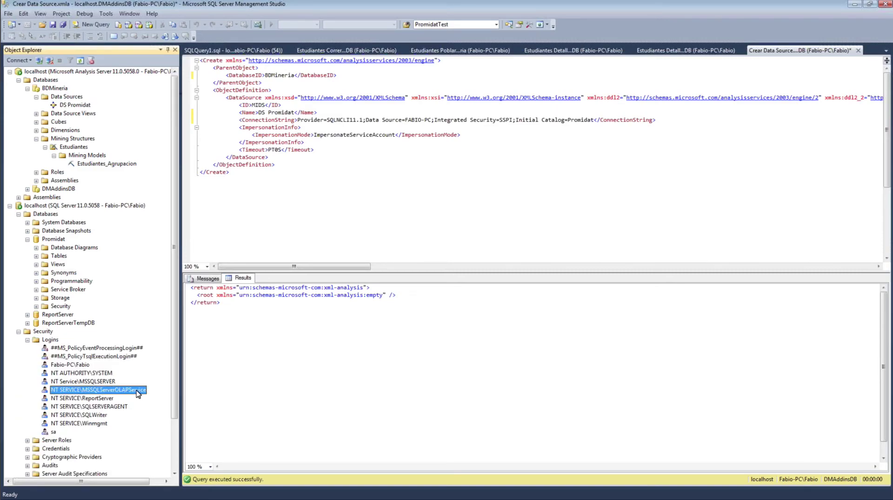
double_click(139, 393)
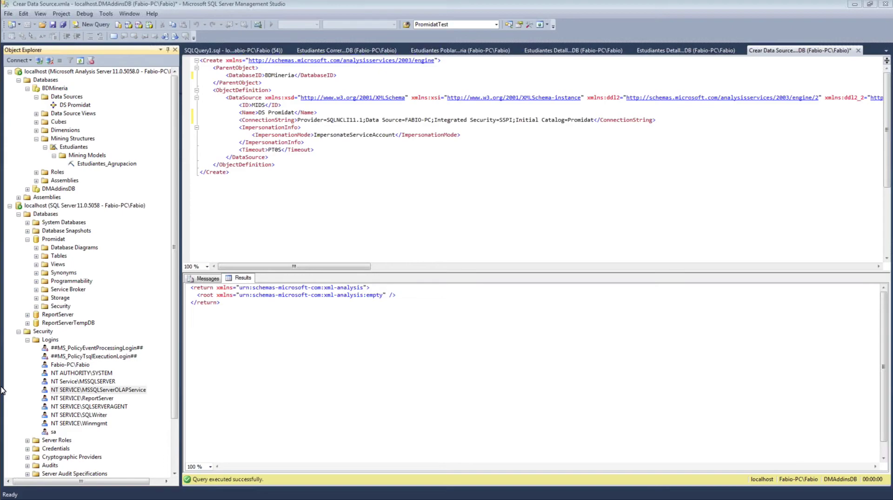
left_click(564, 92)
left_click_drag(564, 92, 464, 89)
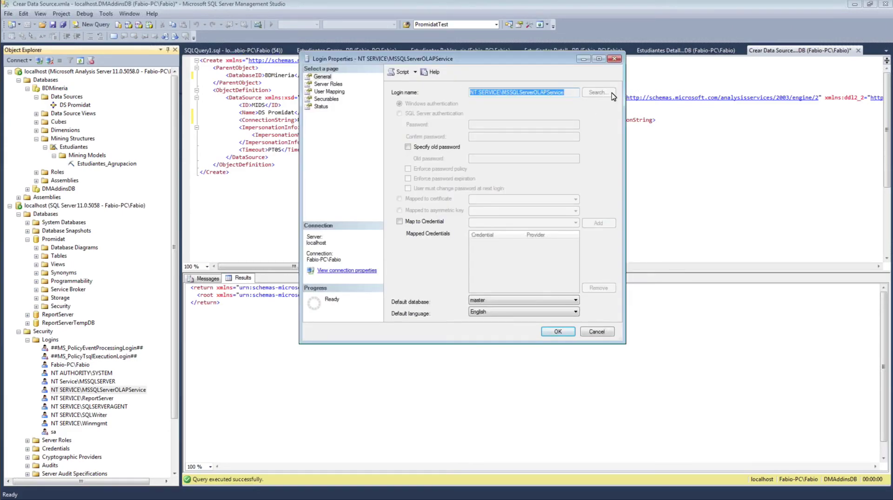
right_click(558, 94)
left_click(577, 128)
left_click(597, 332)
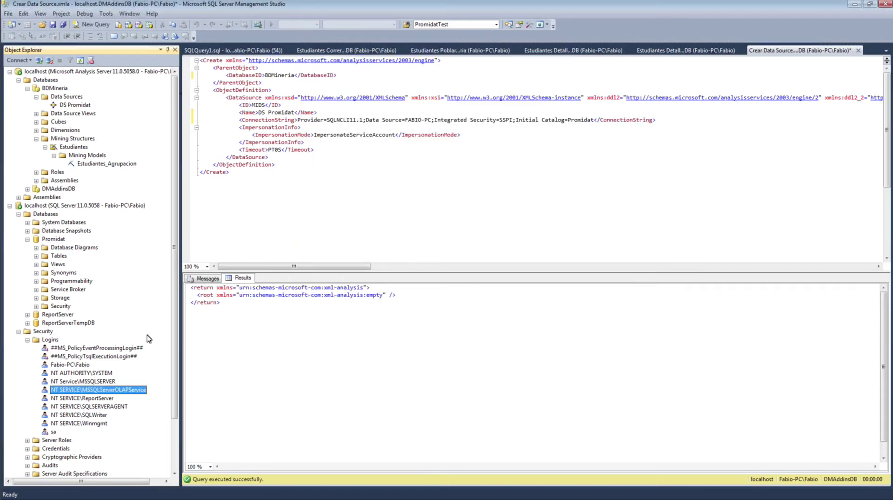
Delete the NT SERVICE\MSSQLServerOLAPService login from the SQL Server instance.
right_click(138, 407)
left_click(160, 471)
left_click(542, 384)
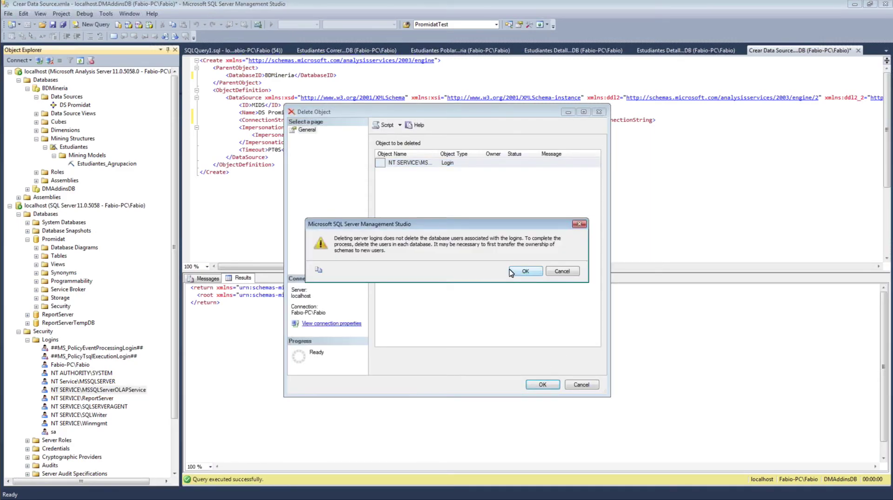
left_click(517, 272)
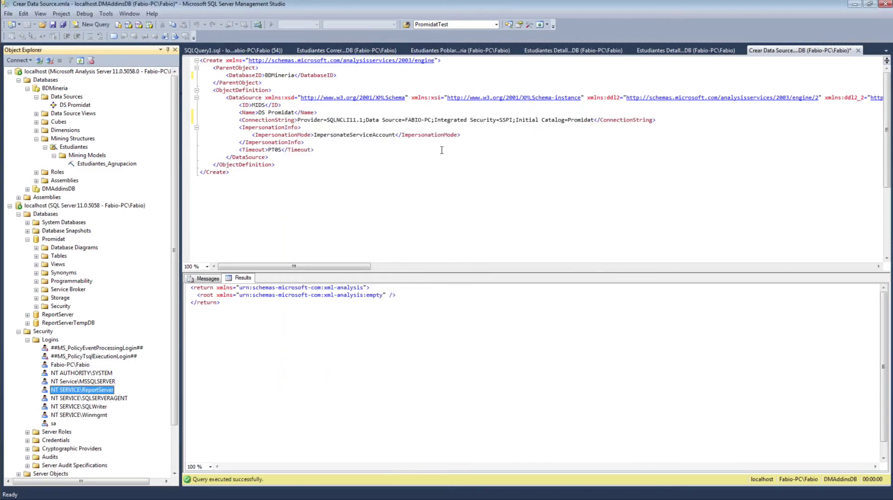
Close the Crear Data Source.xmla script without saving its changes.
left_click(441, 150)
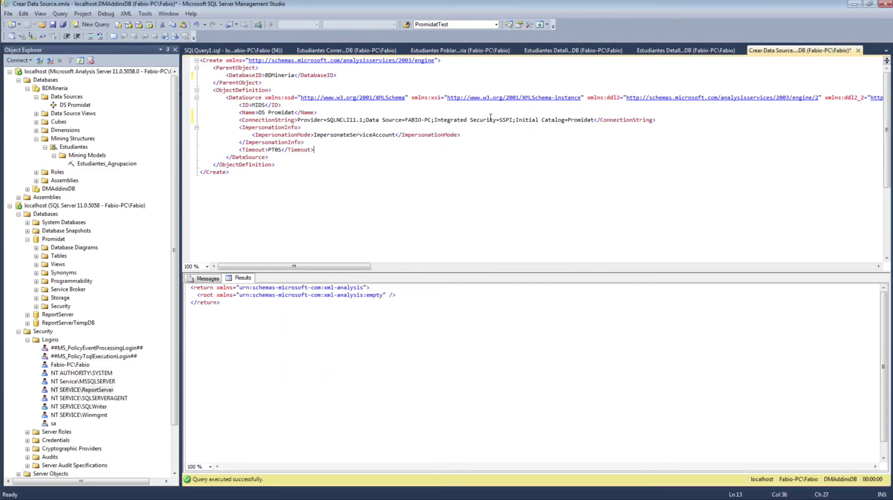
left_click(79, 107)
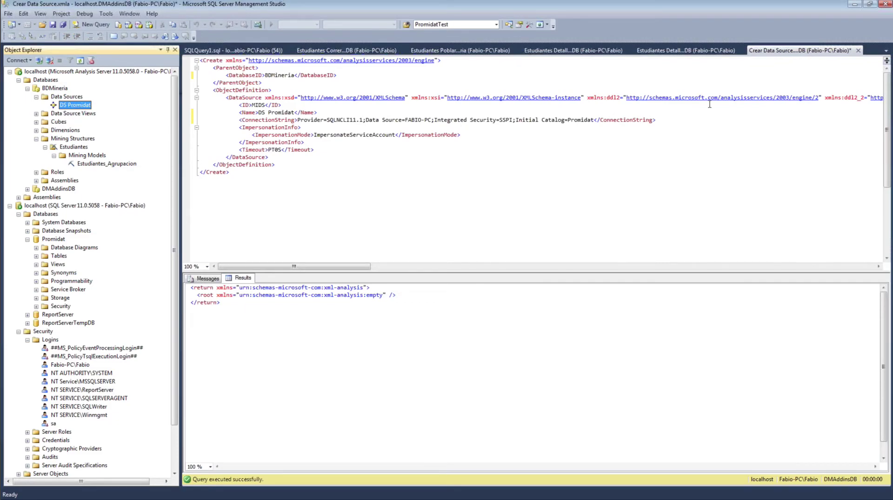
left_click(858, 50)
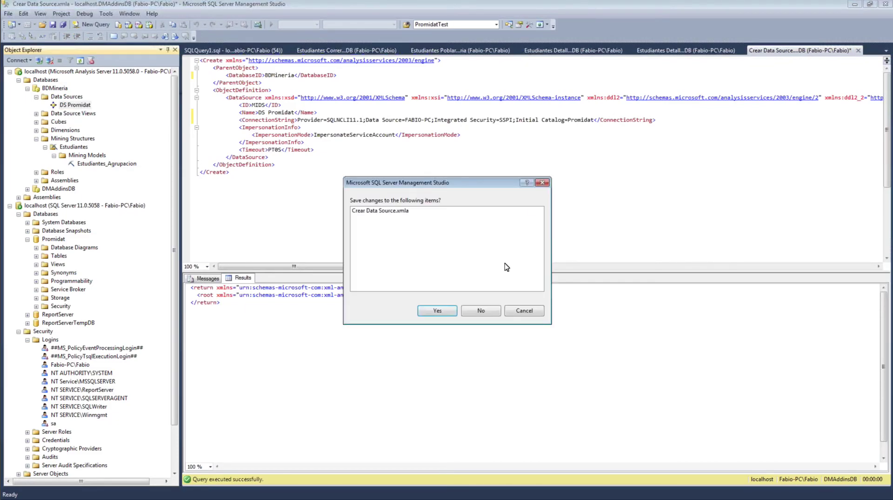
left_click(489, 310)
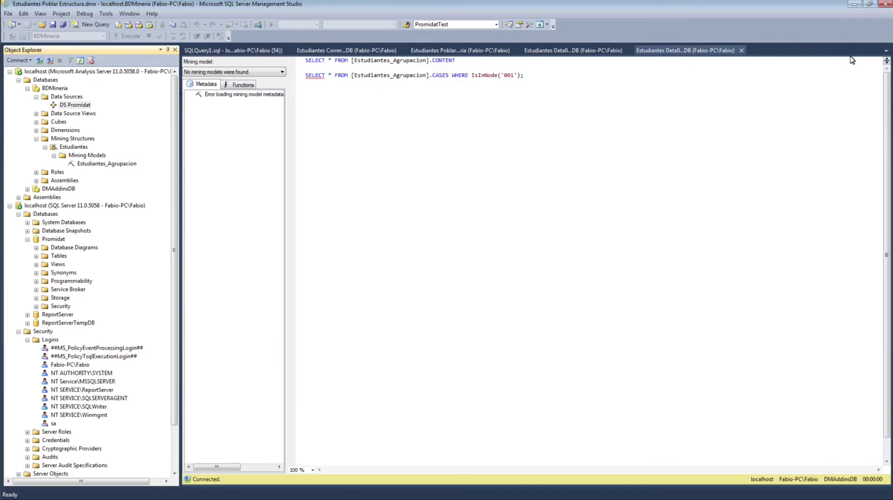
In the Estudiantes Poblar Estructura.dmx query, set the OPENQUERY data source to [DS Promidat] and execute it.
left_click(886, 50)
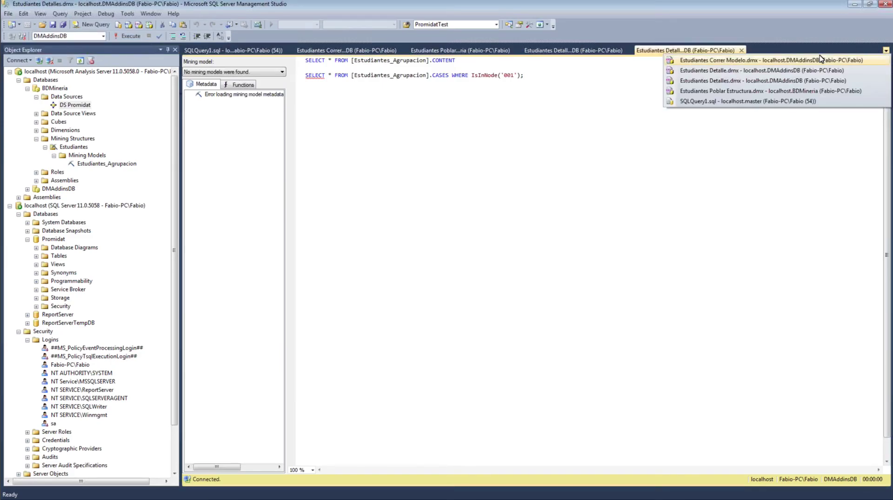
left_click(744, 91)
left_click(365, 104)
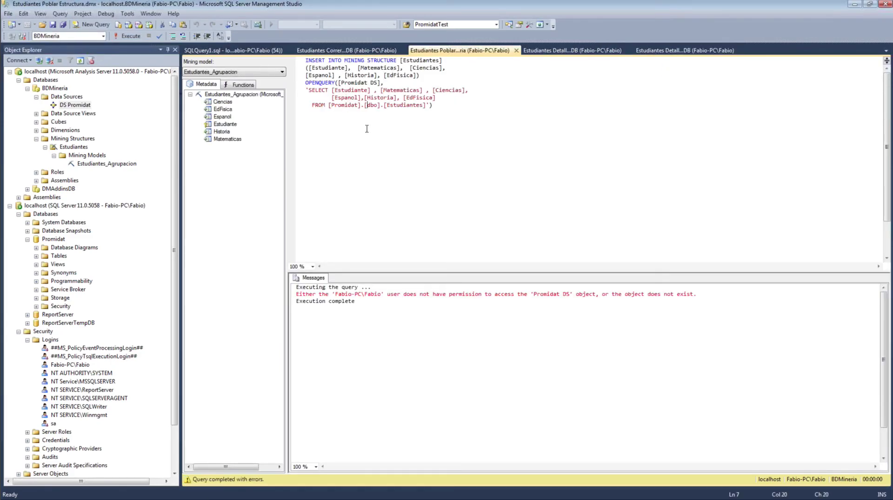
mouse_move(424, 105)
left_mouse_down()
mouse_move(328, 104)
mouse_move(360, 91)
mouse_move(436, 98)
left_mouse_up()
left_click(446, 122)
left_click(130, 36)
left_click_drag(377, 82, 345, 82)
double_click(356, 83)
key("Left")
type("DS")
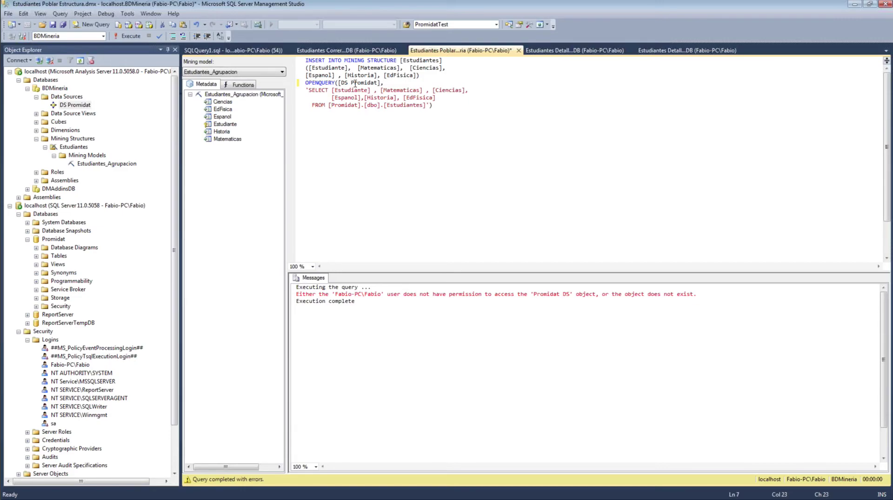
left_click(127, 36)
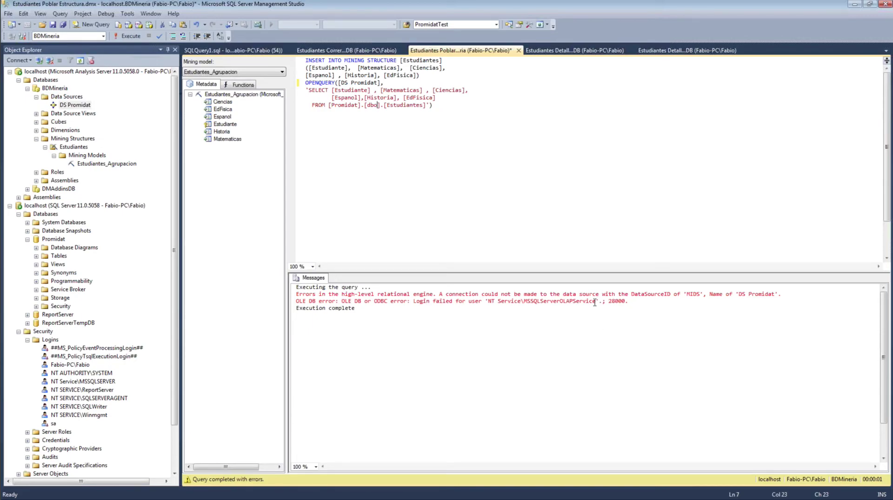
Copy the account name NT Service\MSSQLServerOLAPService from the query's error message.
left_click_drag(596, 301, 488, 301)
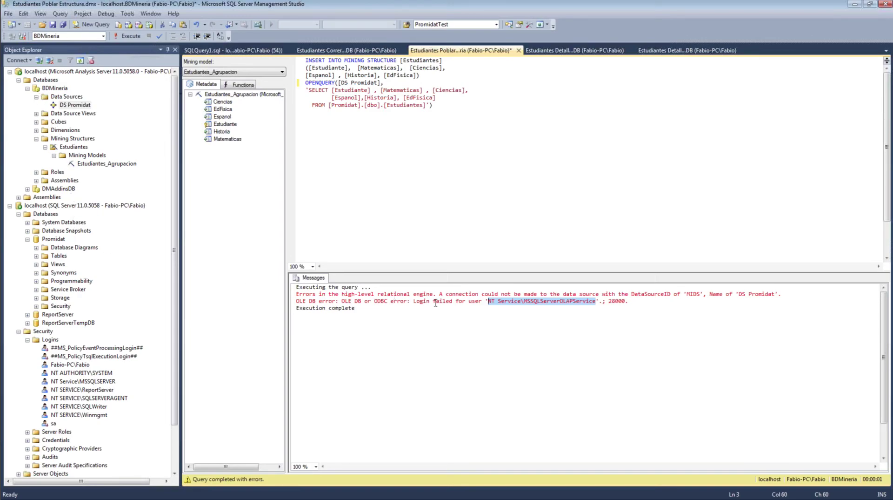
left_click(492, 303)
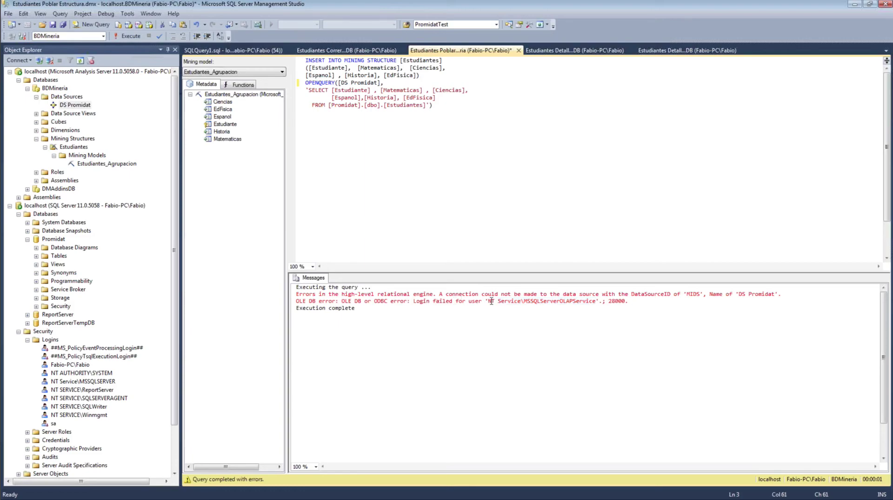
left_click_drag(488, 300, 595, 300)
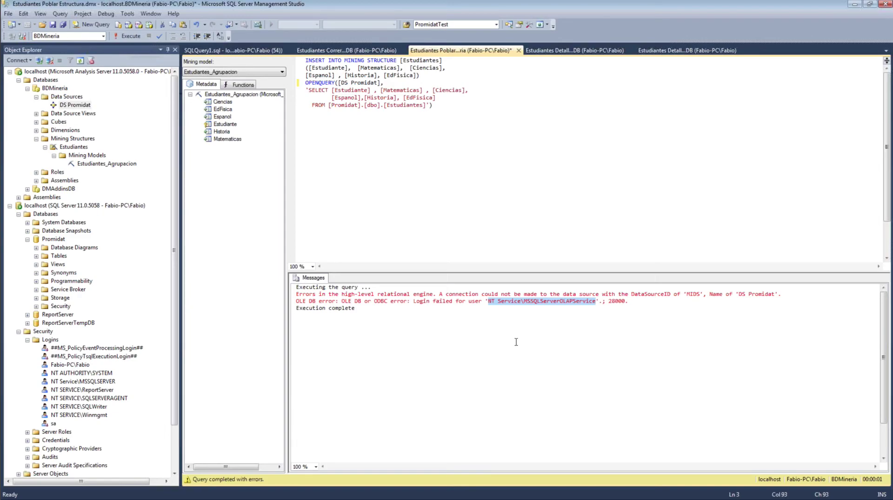
Start a new login on the SQL Server instance named NT Service\MSSQLServerOLAPService, with Windows authentication and Promidat as default database.
left_click(10, 72)
left_click(53, 80)
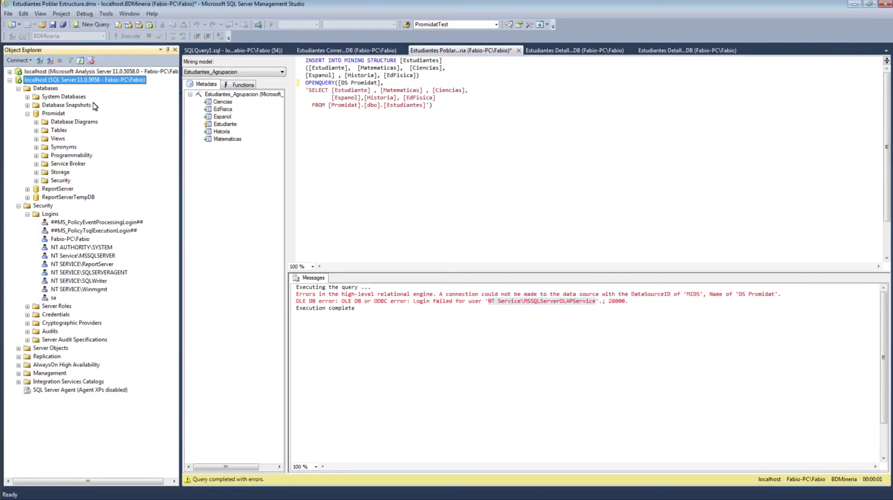
left_click(18, 89)
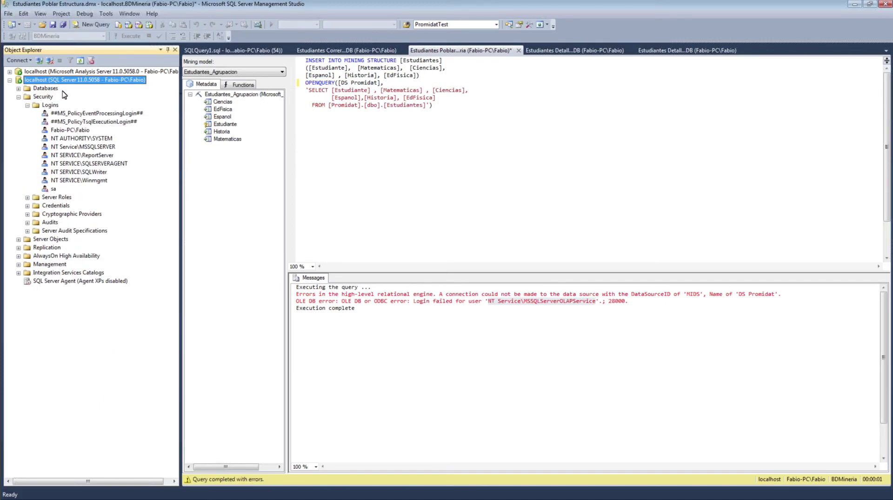
right_click(47, 96)
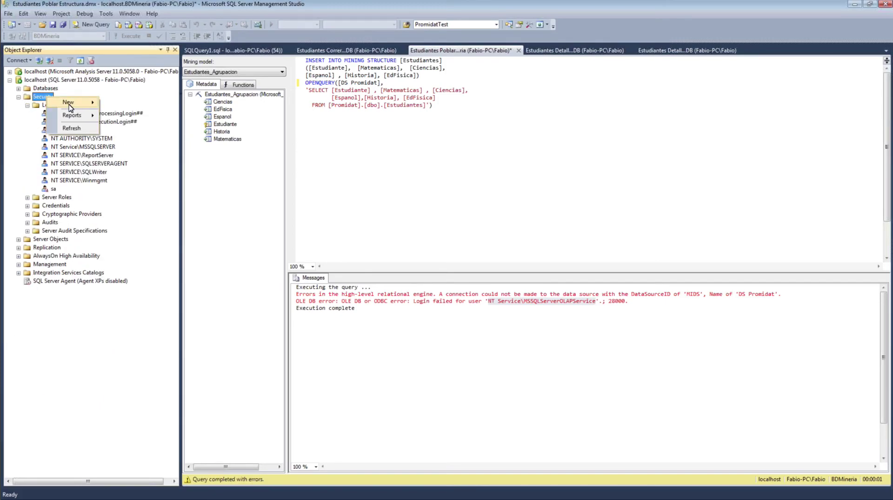
mouse_move(70, 105)
left_click(122, 103)
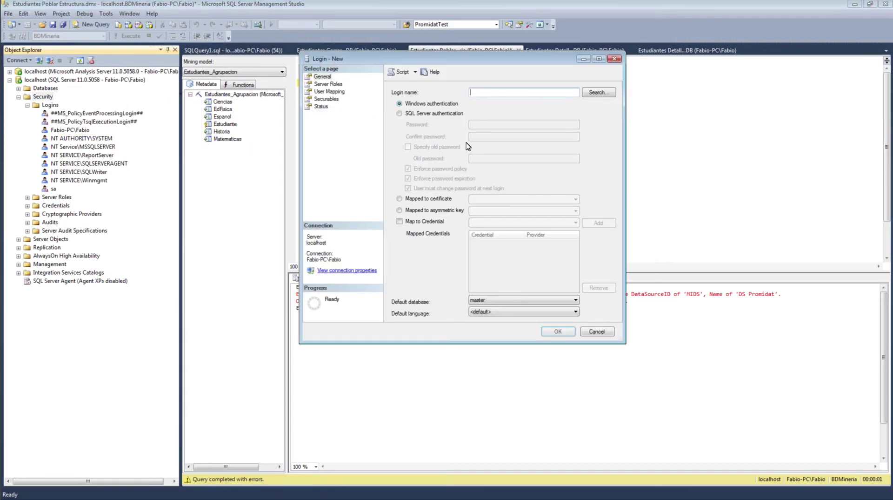
right_click(493, 92)
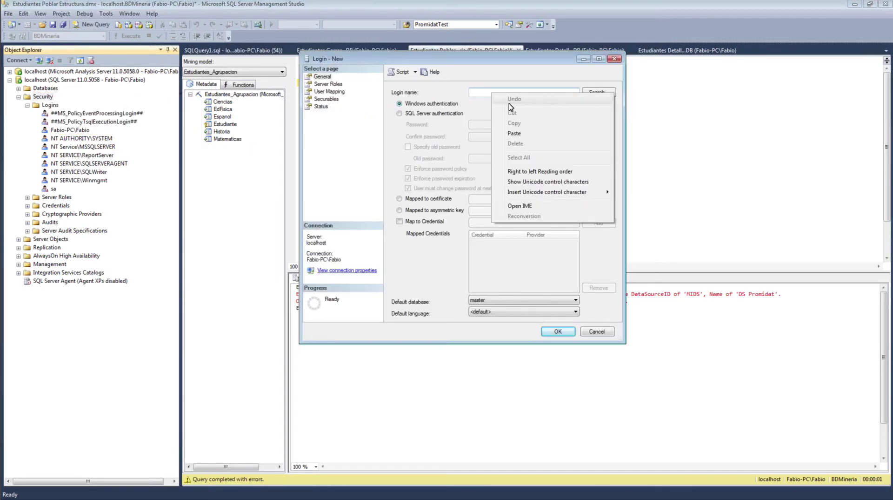
left_click(514, 134)
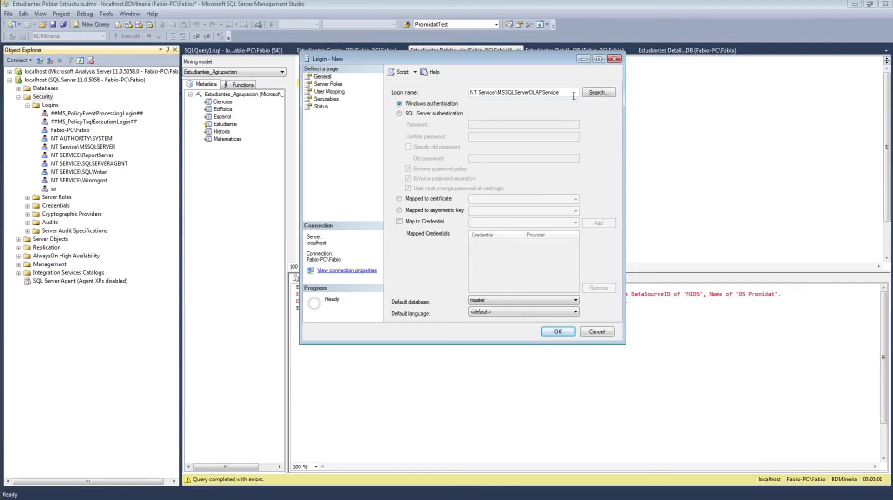
left_click_drag(571, 96, 443, 84)
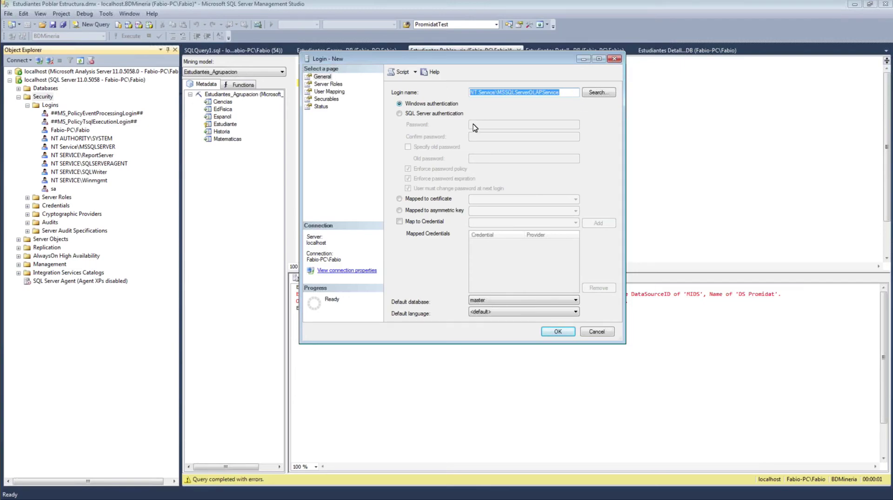
left_click(575, 91)
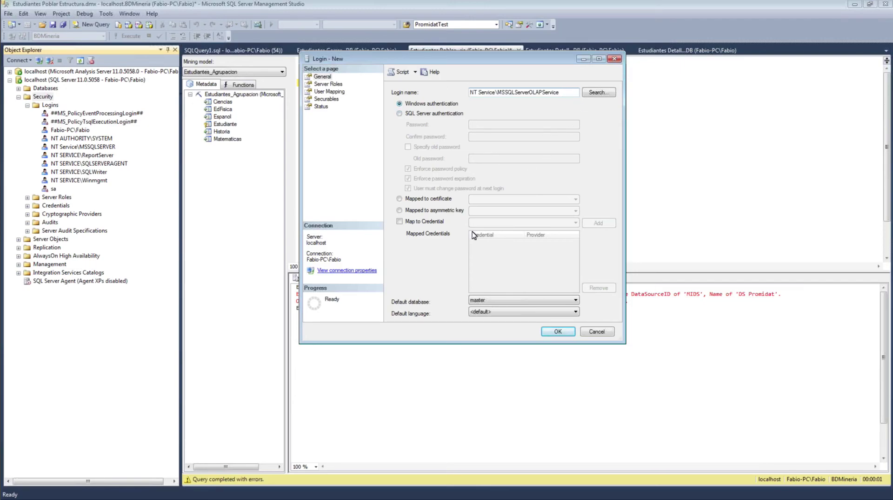
left_click(493, 299)
left_click(498, 330)
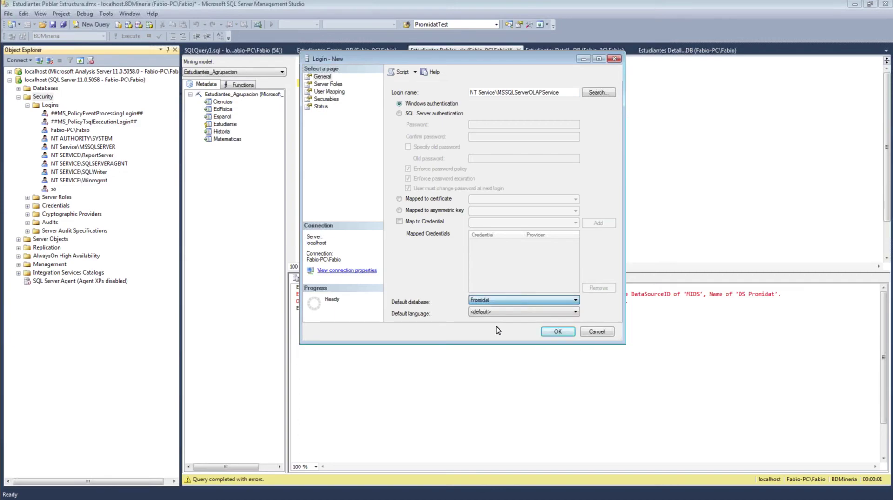
Map the new login to the Promidat database with the db_datareader role and create the login.
left_click(333, 93)
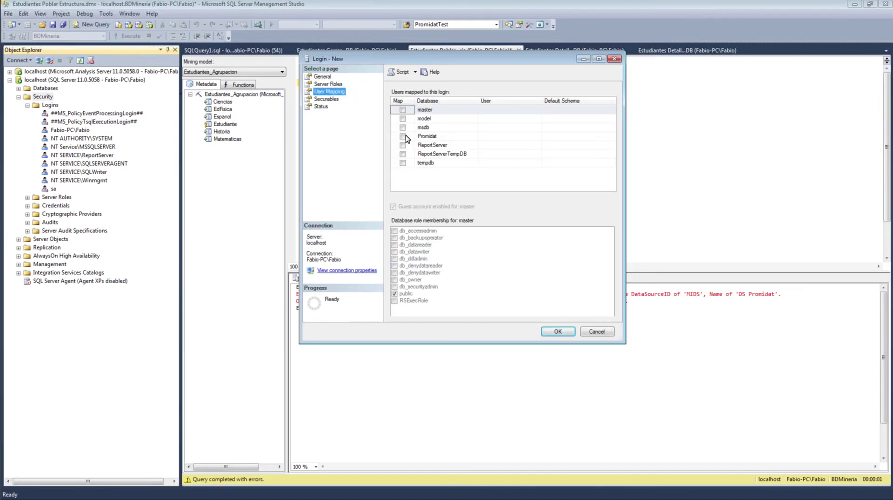
left_click(403, 136)
left_click(395, 246)
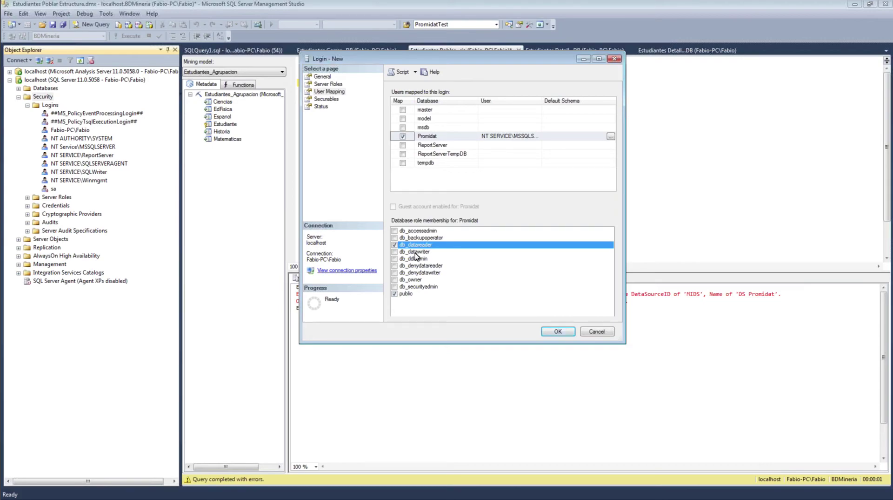
left_click(558, 330)
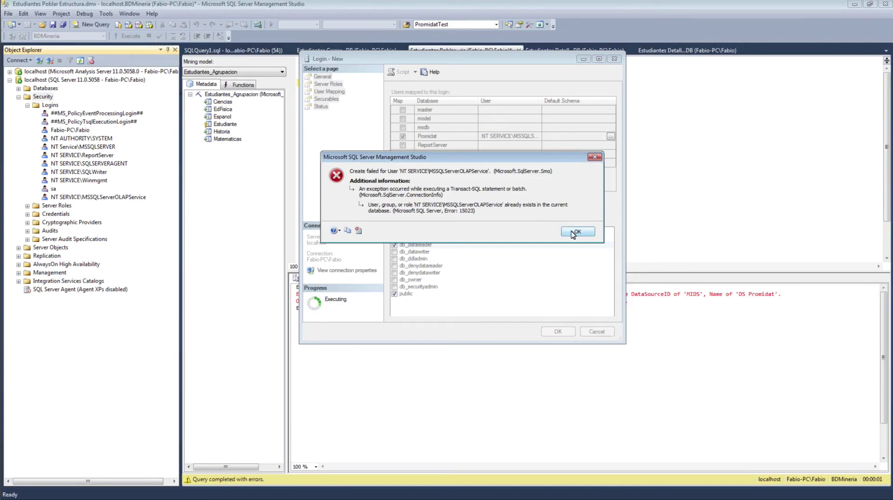
left_click(576, 232)
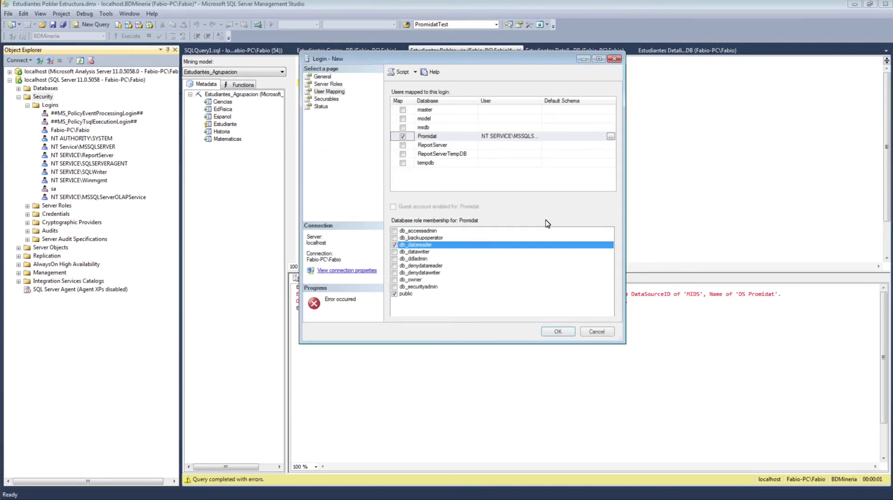
left_click(114, 196)
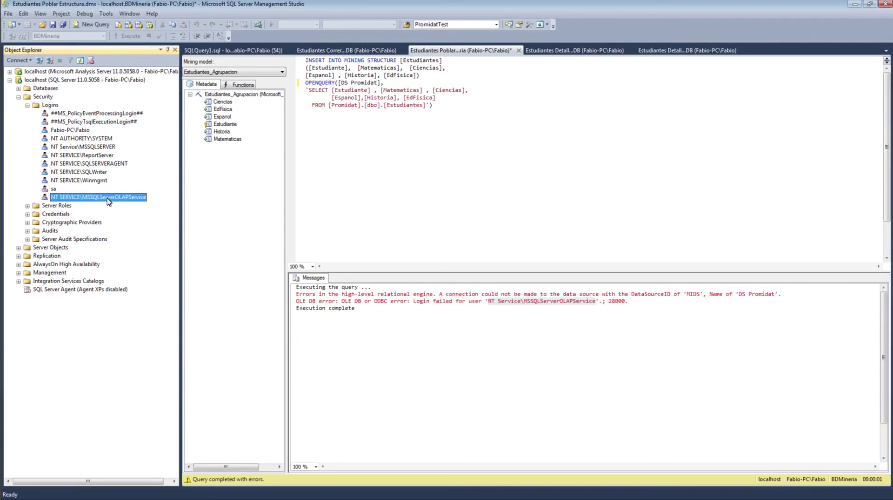
Expand the Analysis Services server and rerun the query that populates the Estudiantes mining structure.
left_click(10, 71)
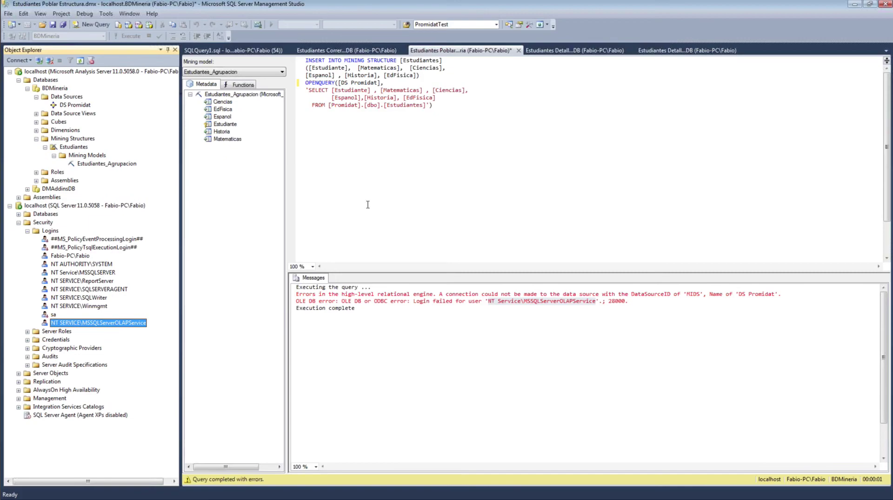
left_click(444, 214)
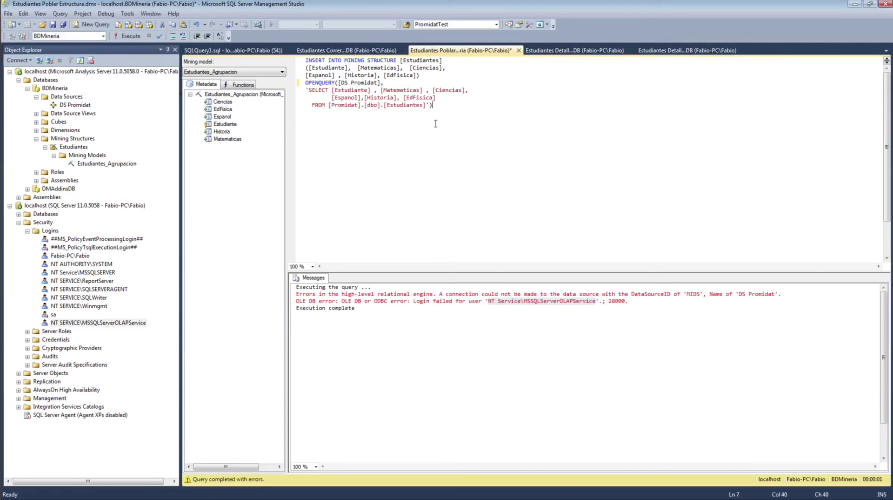
left_click(129, 36)
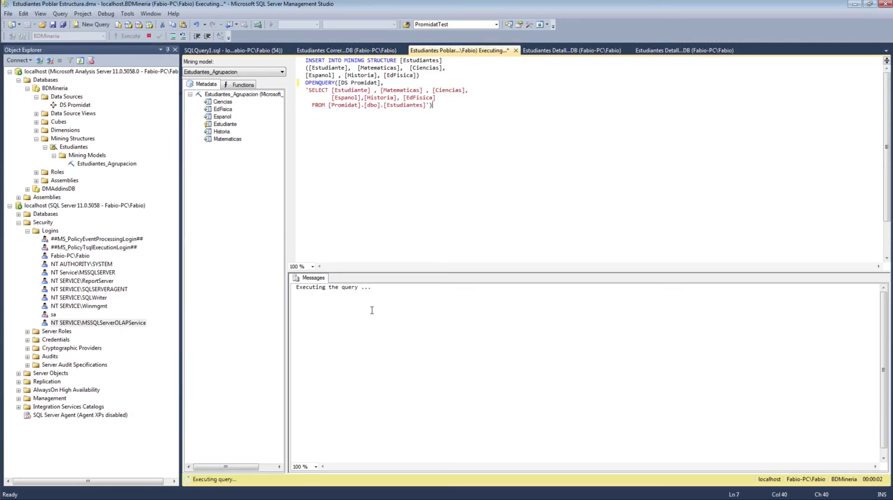
left_click_drag(362, 295, 298, 287)
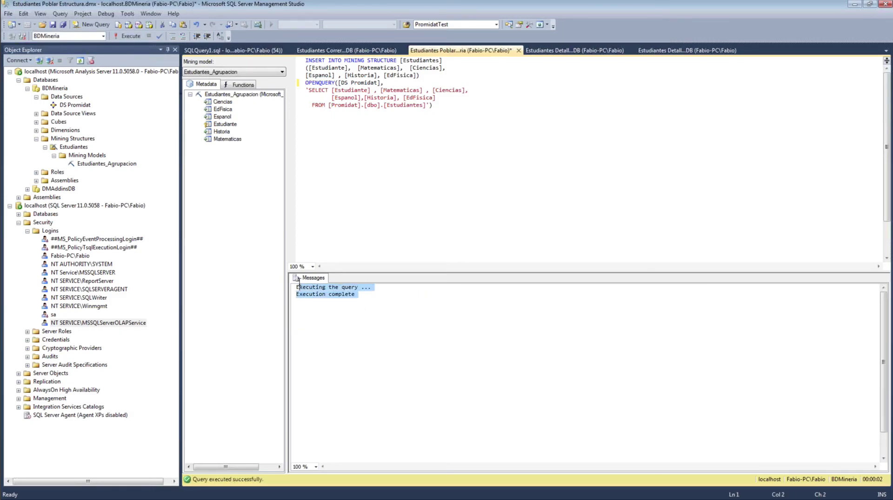
Browse the Estudiantes mining structure to examine its cluster diagram, and close the viewer.
left_click(383, 142)
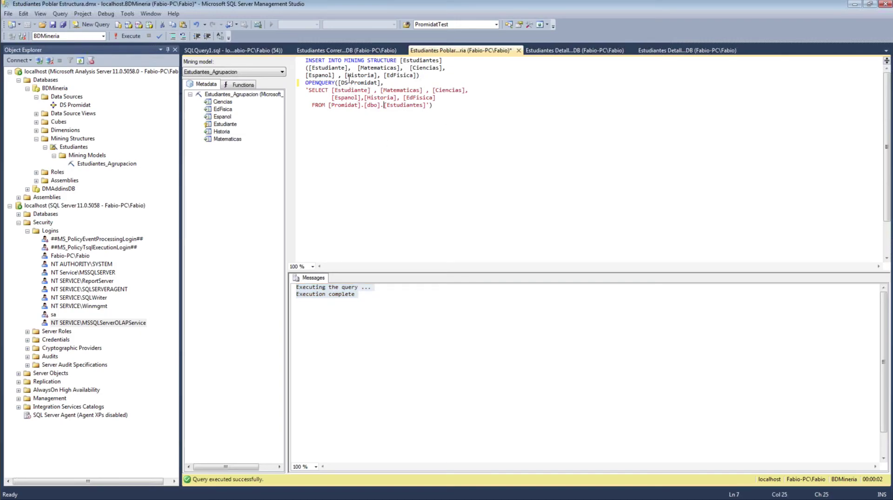
right_click(78, 149)
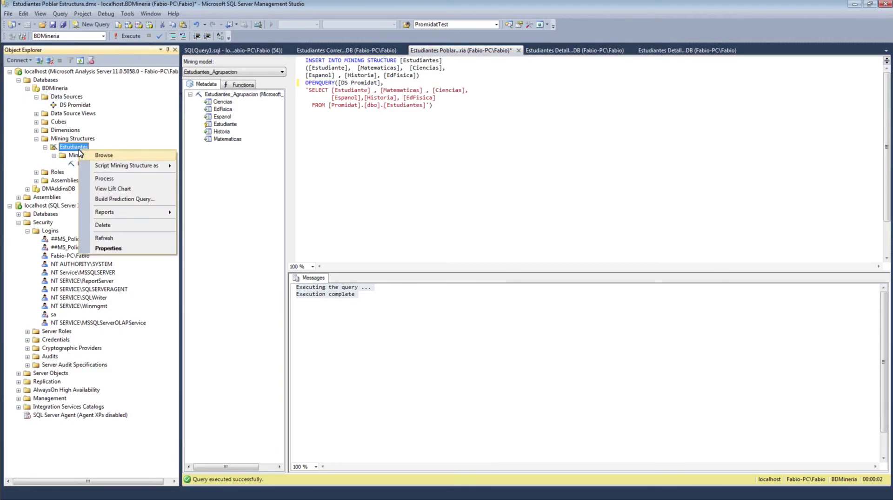
left_click(111, 155)
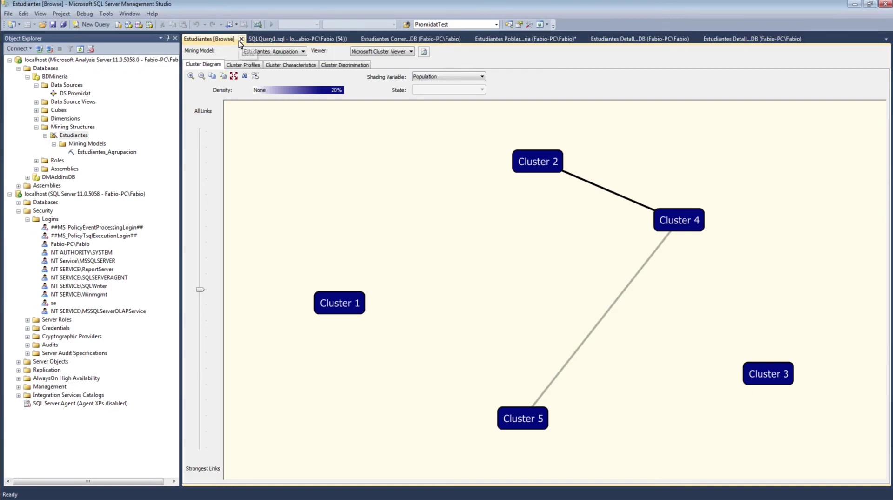
left_click(241, 39)
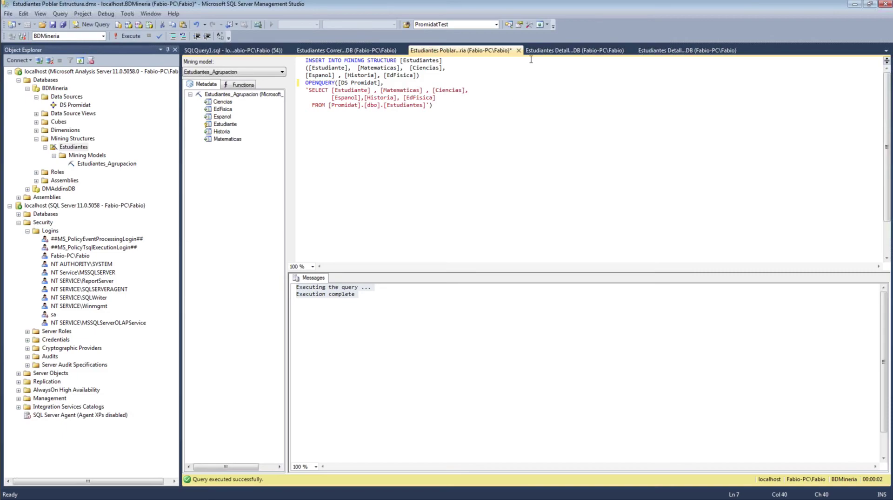
Close the Estudiantes Poblar Estructura.dmx query without saving its changes.
left_click(518, 50)
left_click(487, 311)
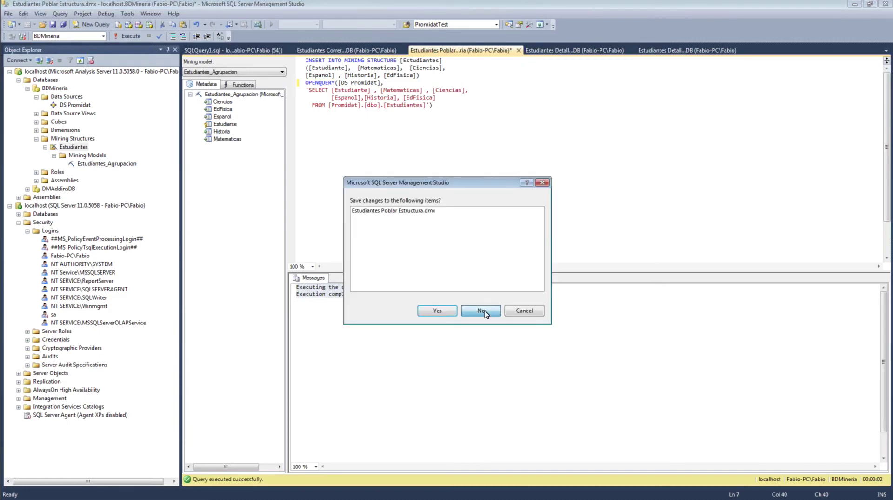
Open the Estudiantes Correr Modelo.dmx query and set its database to BDMineria.
left_click(886, 50)
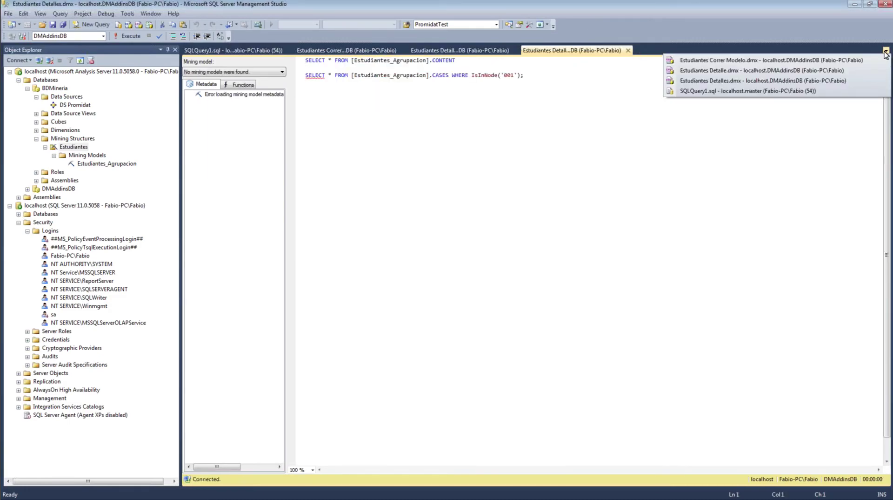
left_click(772, 61)
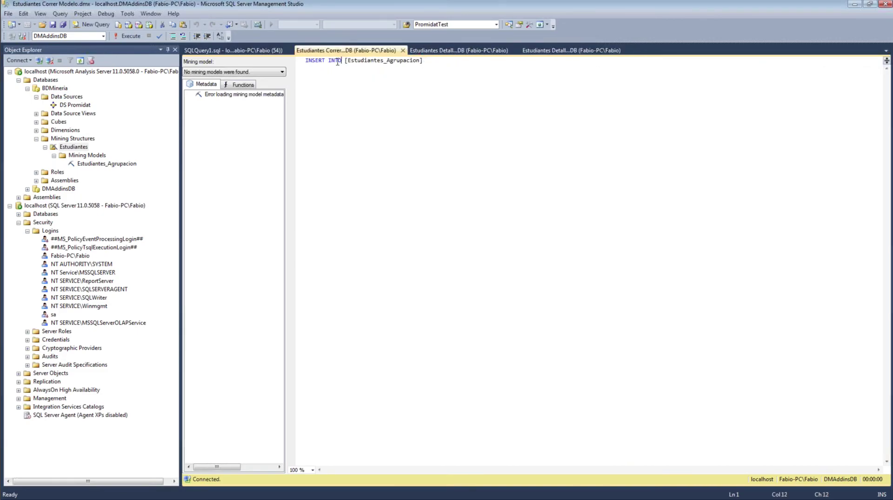
left_click_drag(338, 62, 306, 61)
left_click_drag(455, 65, 345, 54)
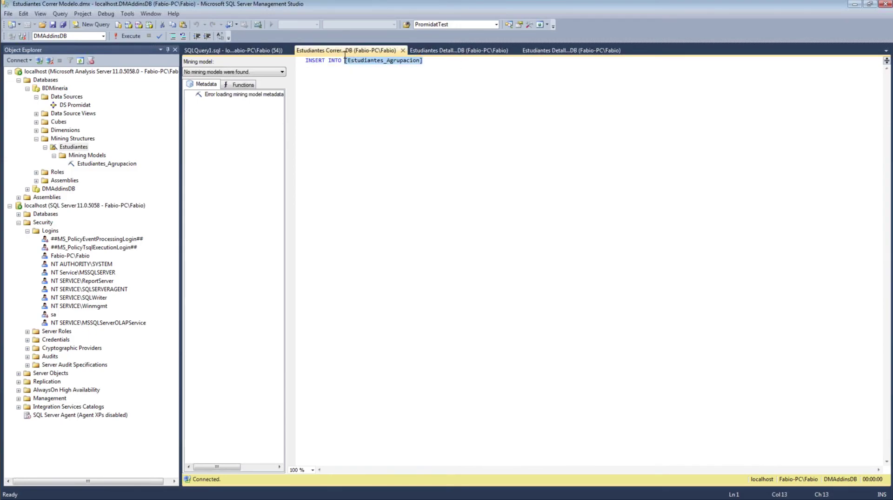
left_click(103, 35)
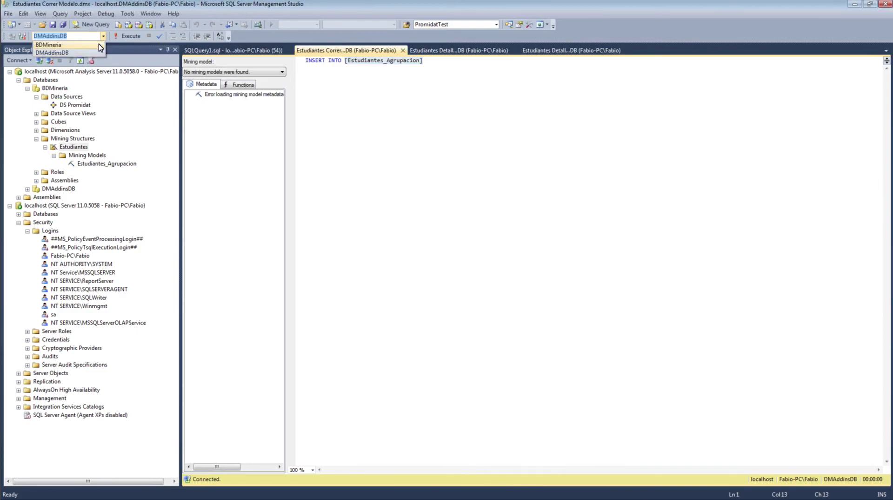
left_click(65, 45)
Execute the INSERT INTO [Estudiantes_Agrupacion] statement to train the mining model, and close the query.
left_click(90, 165)
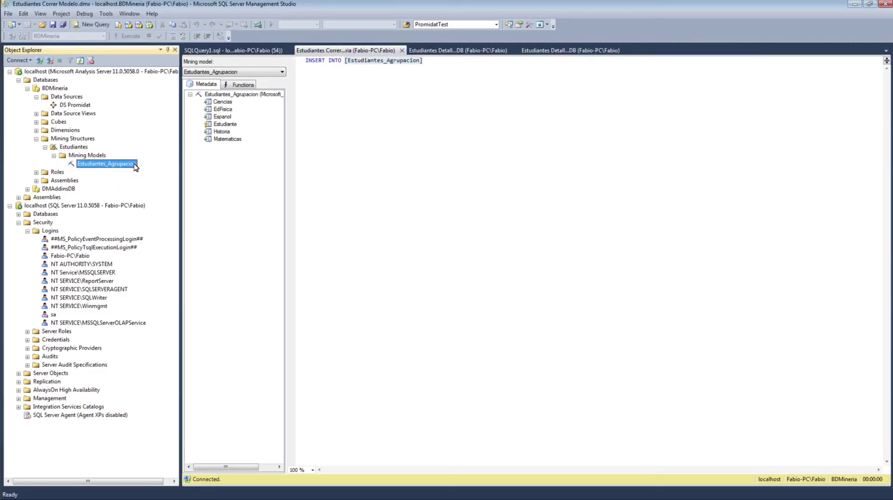
left_click(400, 133)
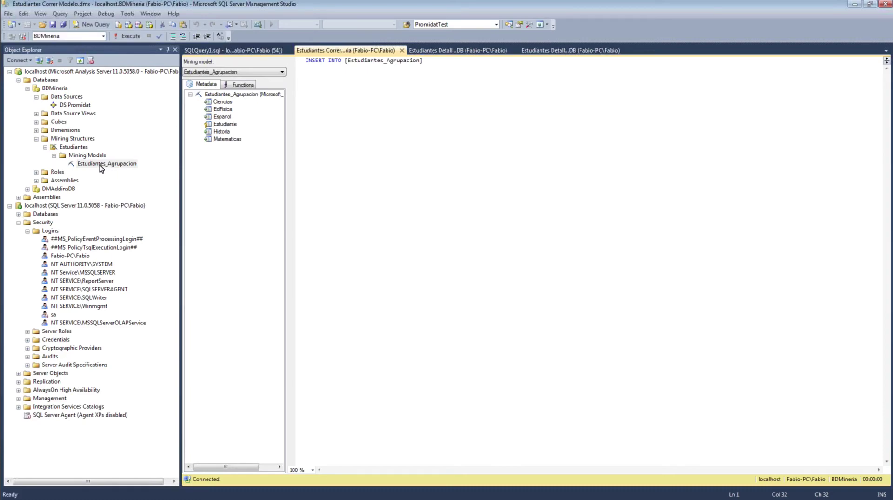
left_click(386, 91)
left_click(132, 36)
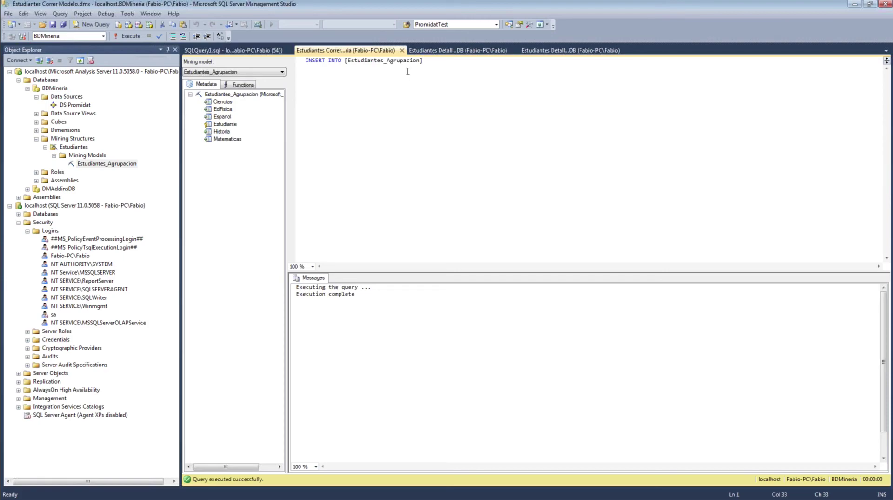
left_click(402, 51)
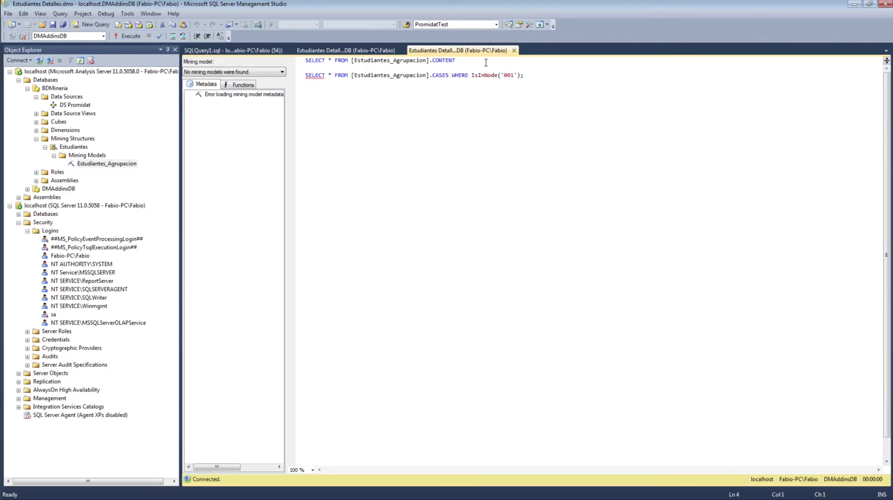
In Estudiantes Detalles.dmx, run only the SELECT * FROM [Estudiantes_Agrupacion].CONTENT statement against the BDMineria database.
left_click_drag(486, 62, 303, 60)
left_click(103, 35)
left_click(51, 44)
left_click(128, 36)
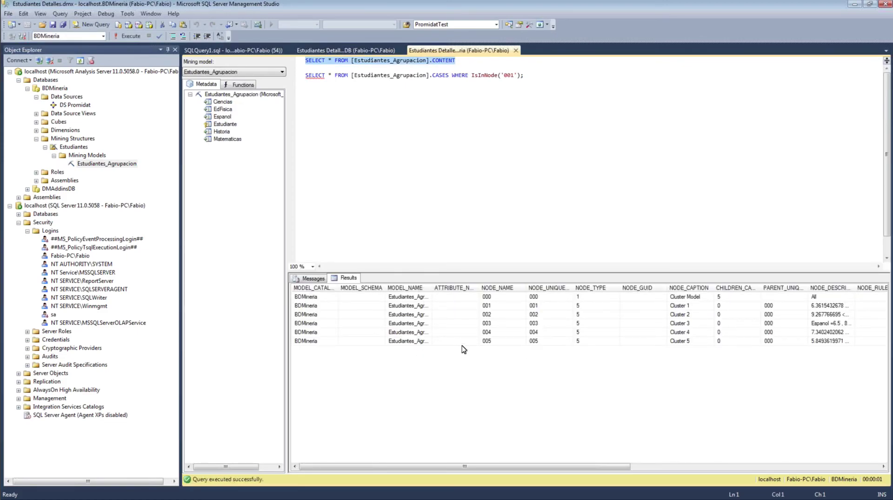
Widen the MODEL_NAME results column and examine the cluster captions, probabilities and node distribution columns.
left_click(433, 288)
left_click_drag(433, 288, 453, 288)
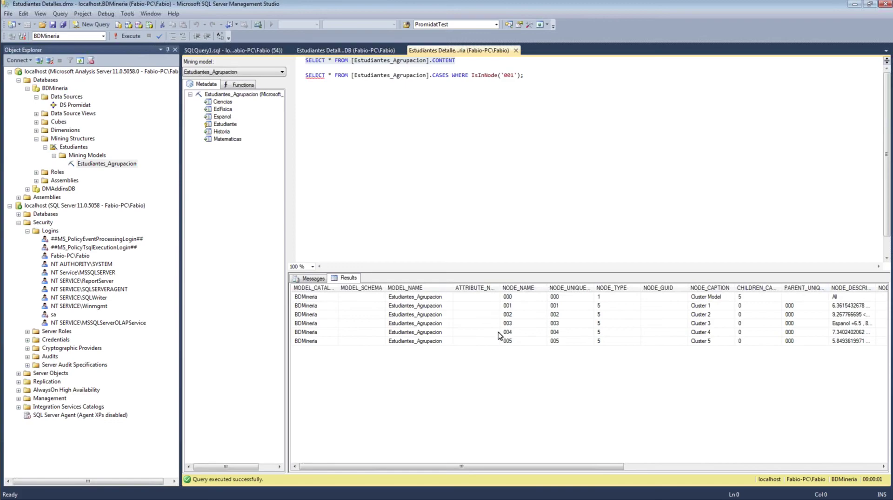
left_click(708, 306)
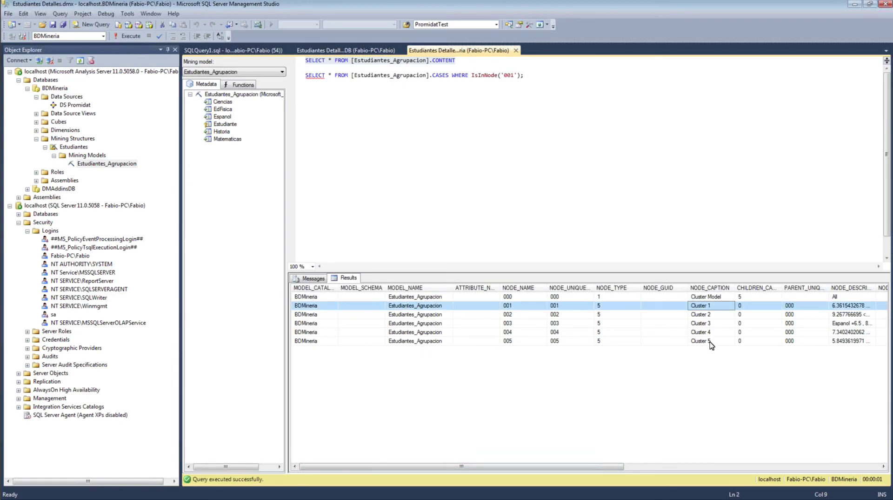
left_click_drag(603, 468, 746, 456)
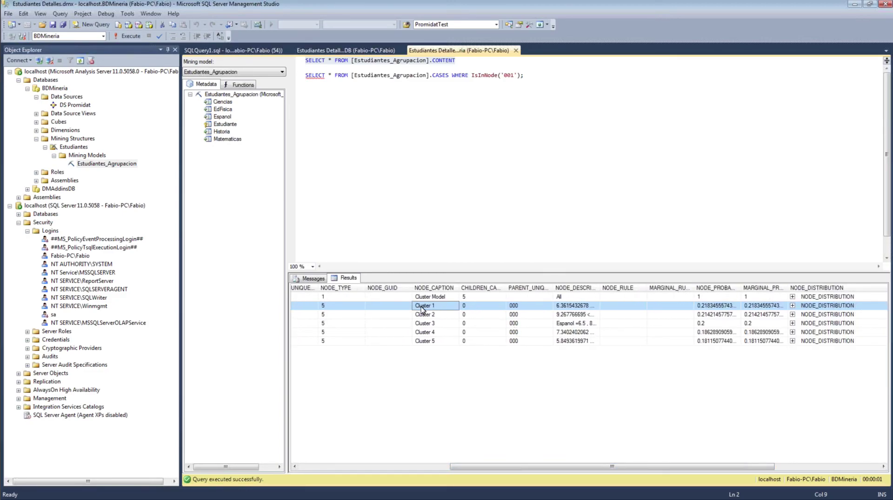
Run only the CASES statement that lists the Estudiantes_Agrupacion cases in node '001'.
left_click(438, 163)
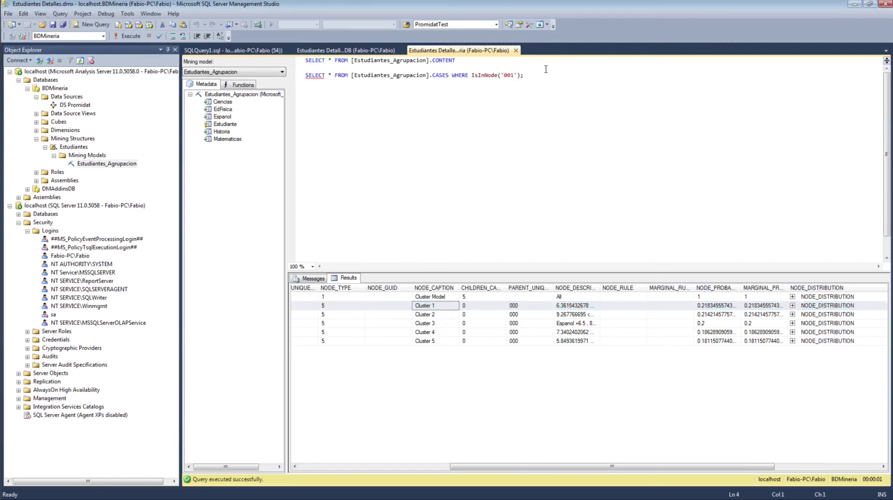
left_click_drag(545, 76, 306, 76)
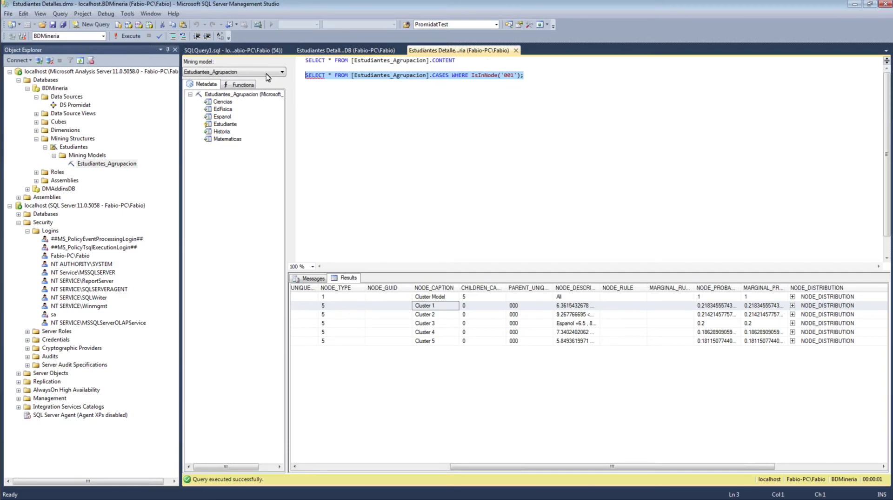
left_click(131, 36)
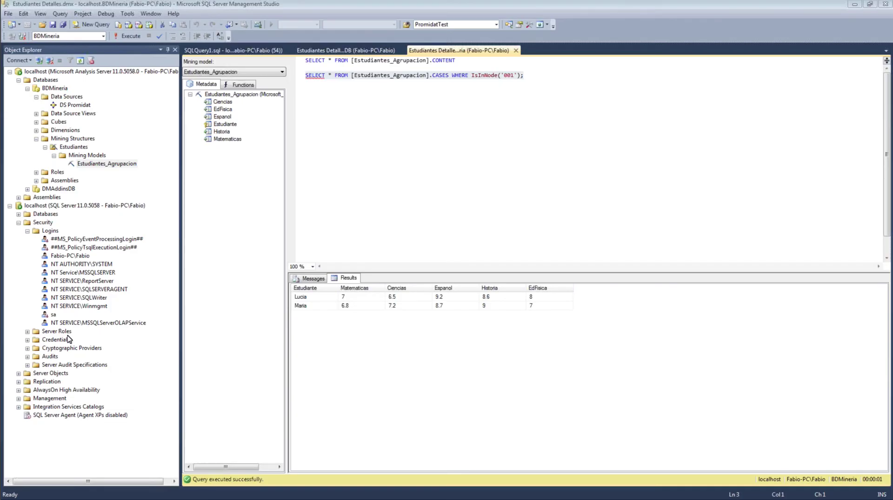
Switch to the slide show, find the Clasificación Jerárquica result slide and circle the first pair of students in the dendrogram.
key("alt+Tab")
key("Right")
key("Right")
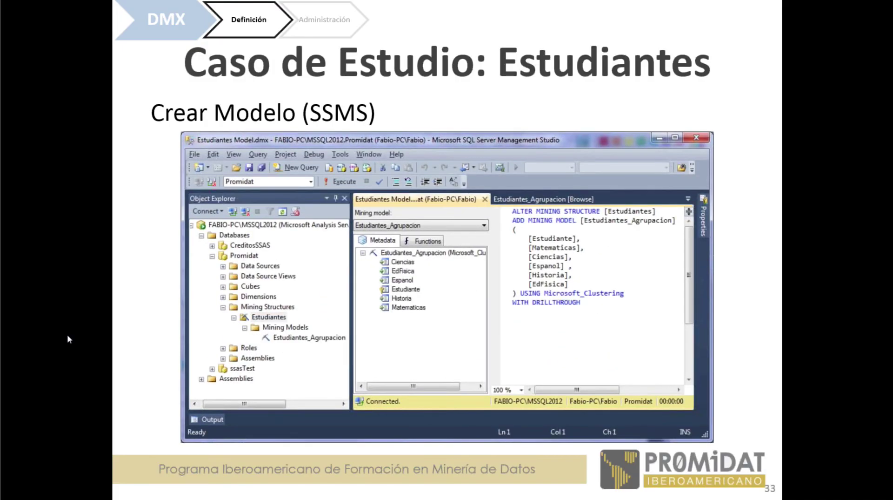
key("Right")
key("Right")
key("Right")
key("Right")
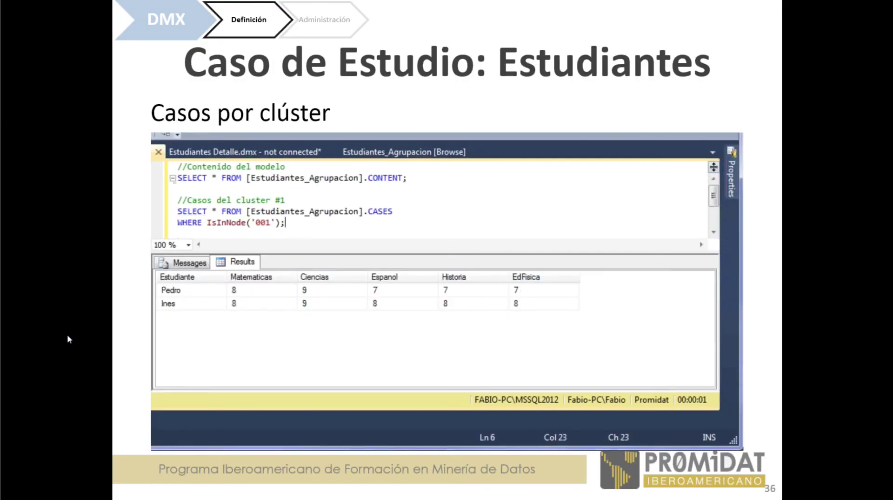
key("Right")
key("Left")
key("Right")
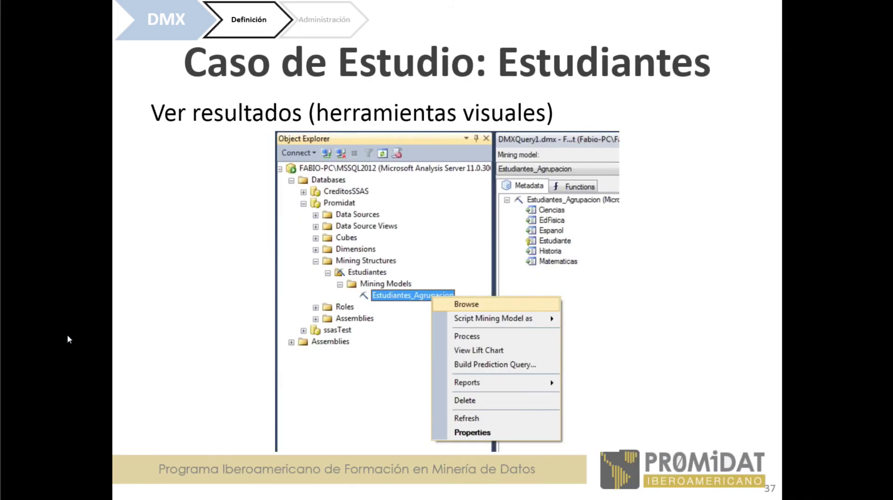
key("Right")
key("Right")
key("Right")
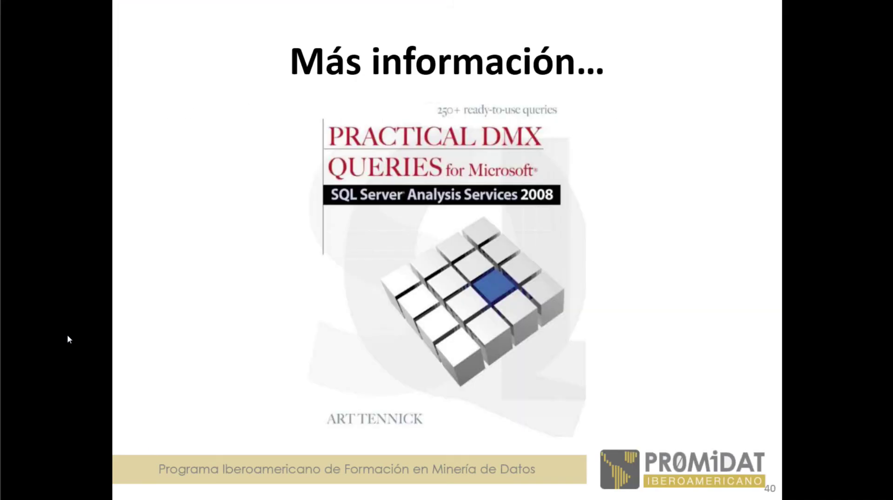
key("Left")
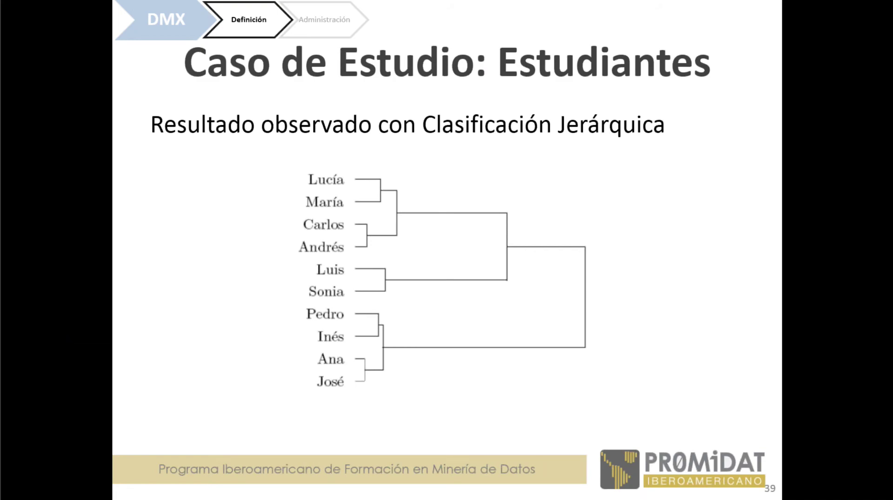
mouse_move(310, 169)
left_mouse_down()
mouse_move(321, 217)
mouse_move(362, 182)
mouse_move(319, 162)
left_mouse_up()
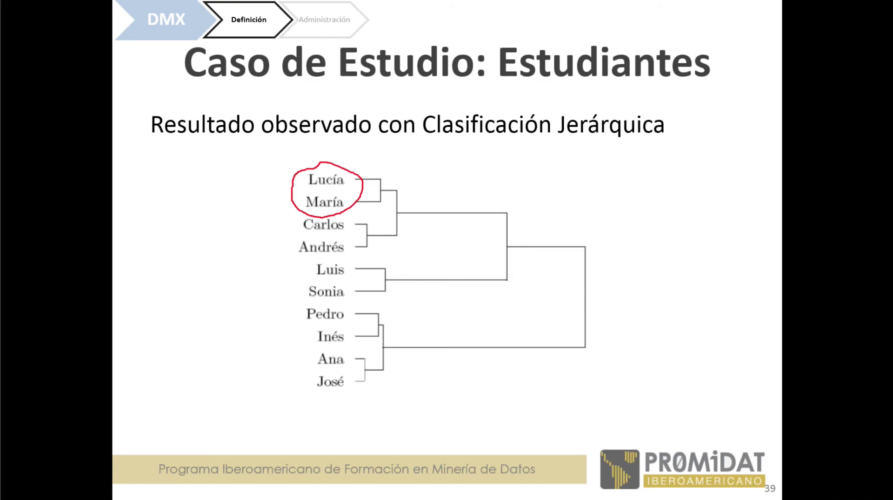
Return to SQL Server Management Studio and examine the subject scores of the students in node '001'.
key("alt+Tab")
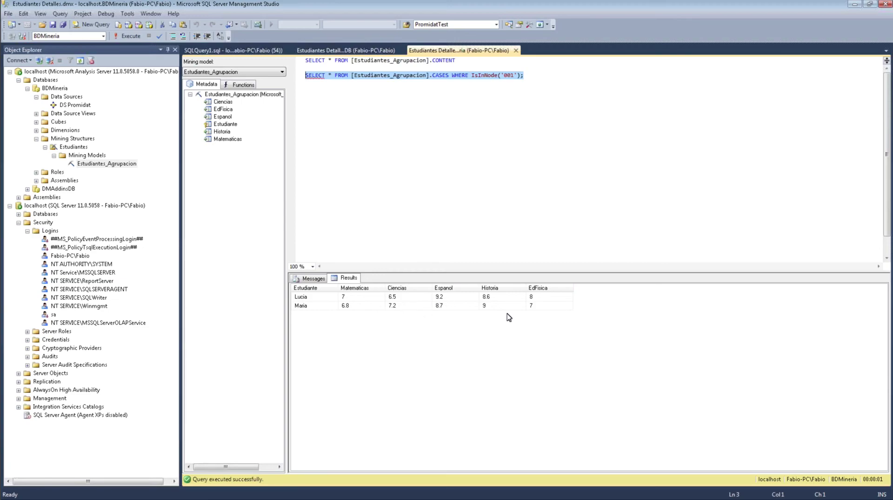
left_click(539, 298)
key("ctrl+a")
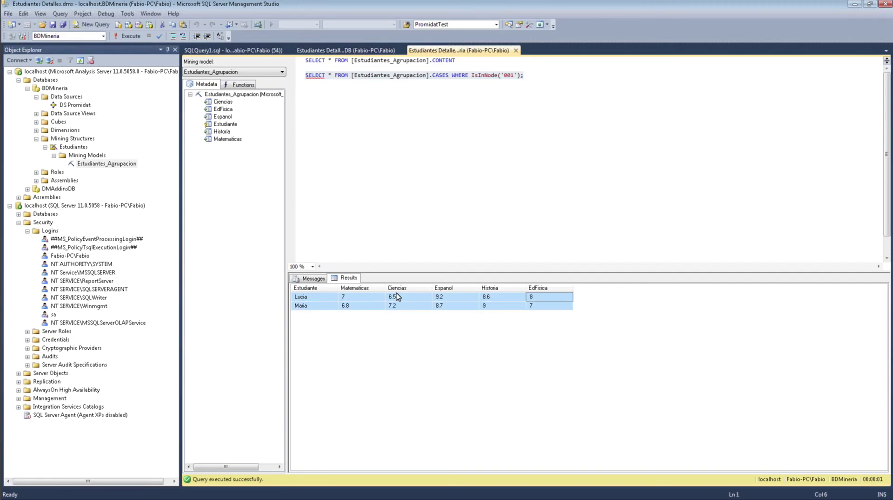
left_click(358, 296)
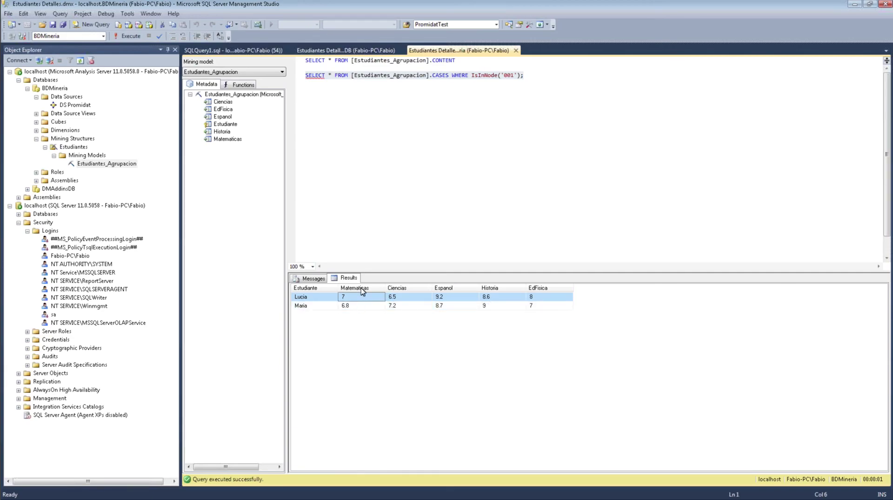
left_click(397, 145)
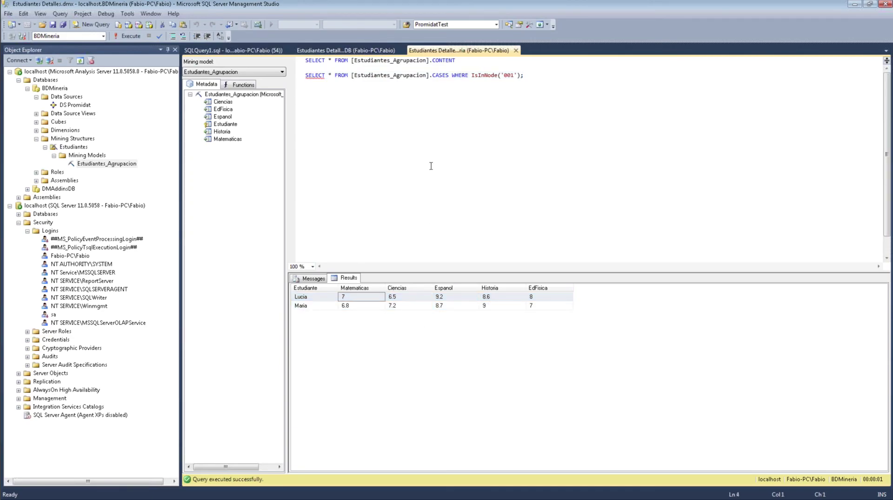
Change the CASES statement's node filter to '005', run it, and mark the matching student pair on the dendrogram slide.
left_click(515, 76)
key("shift+Left")
type("5")
left_click_drag(543, 76, 303, 76)
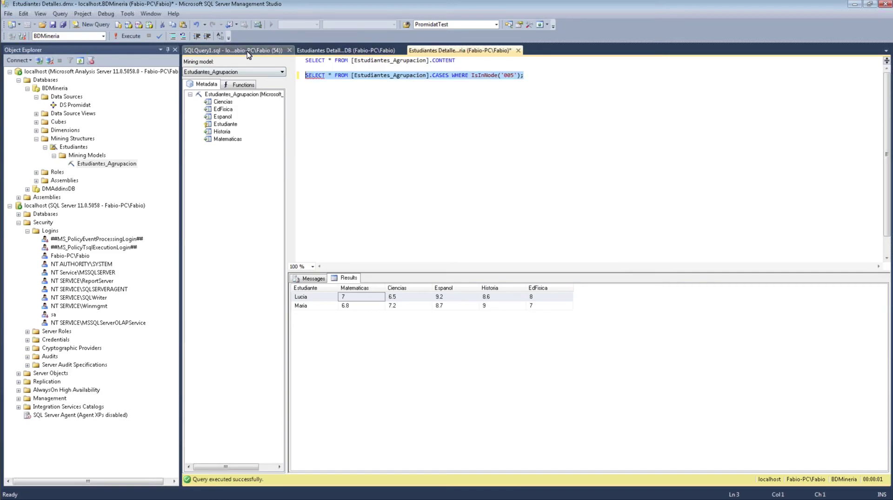
left_click(130, 36)
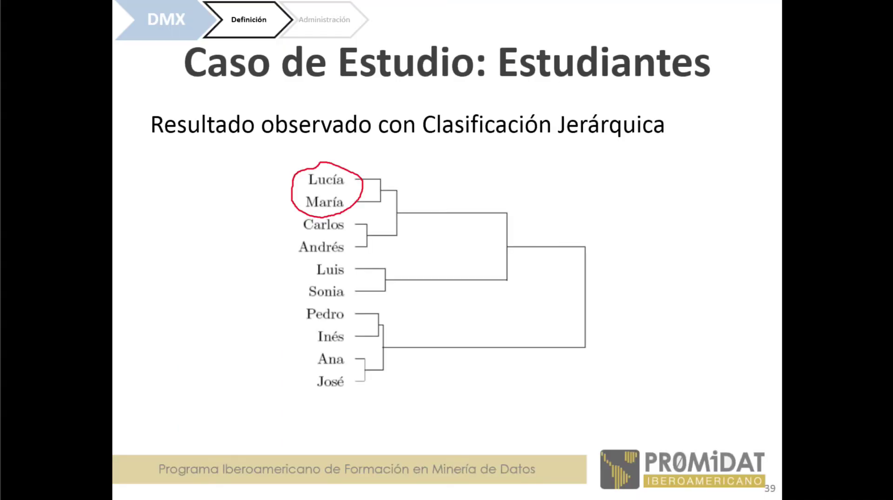
mouse_move(291, 254)
left_mouse_down()
mouse_move(370, 229)
mouse_move(294, 219)
mouse_move(290, 254)
left_mouse_up()
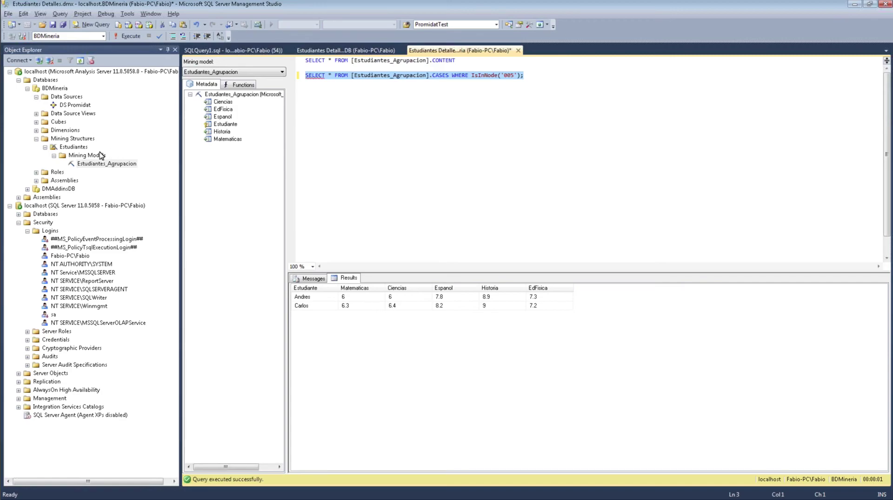
Browse the Estudiantes_Agrupacion mining model under the Estudiantes structure.
right_click(74, 148)
right_click(73, 165)
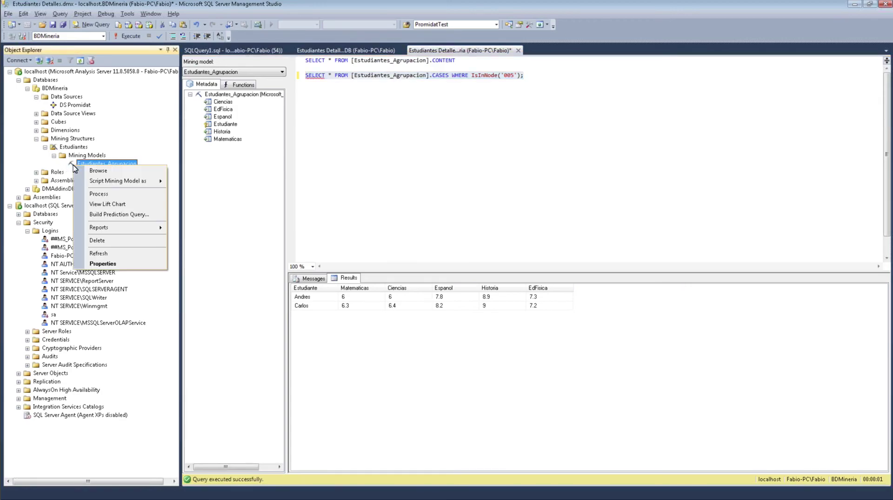
left_click(112, 172)
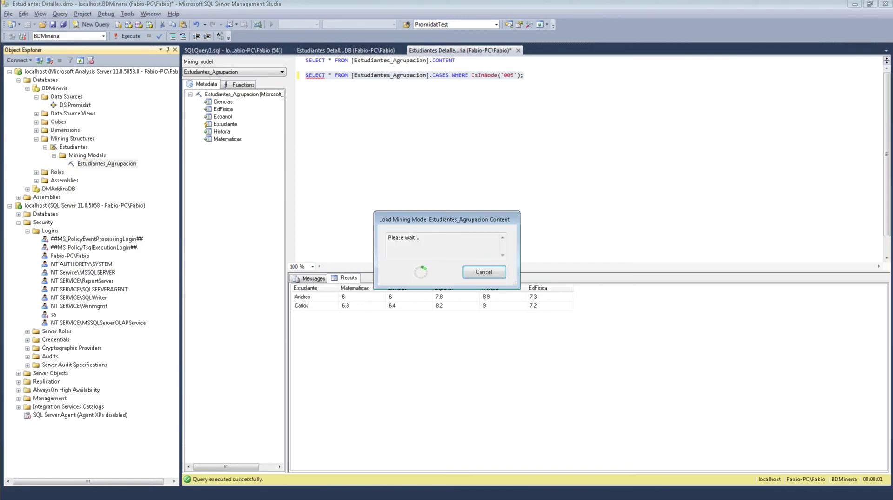